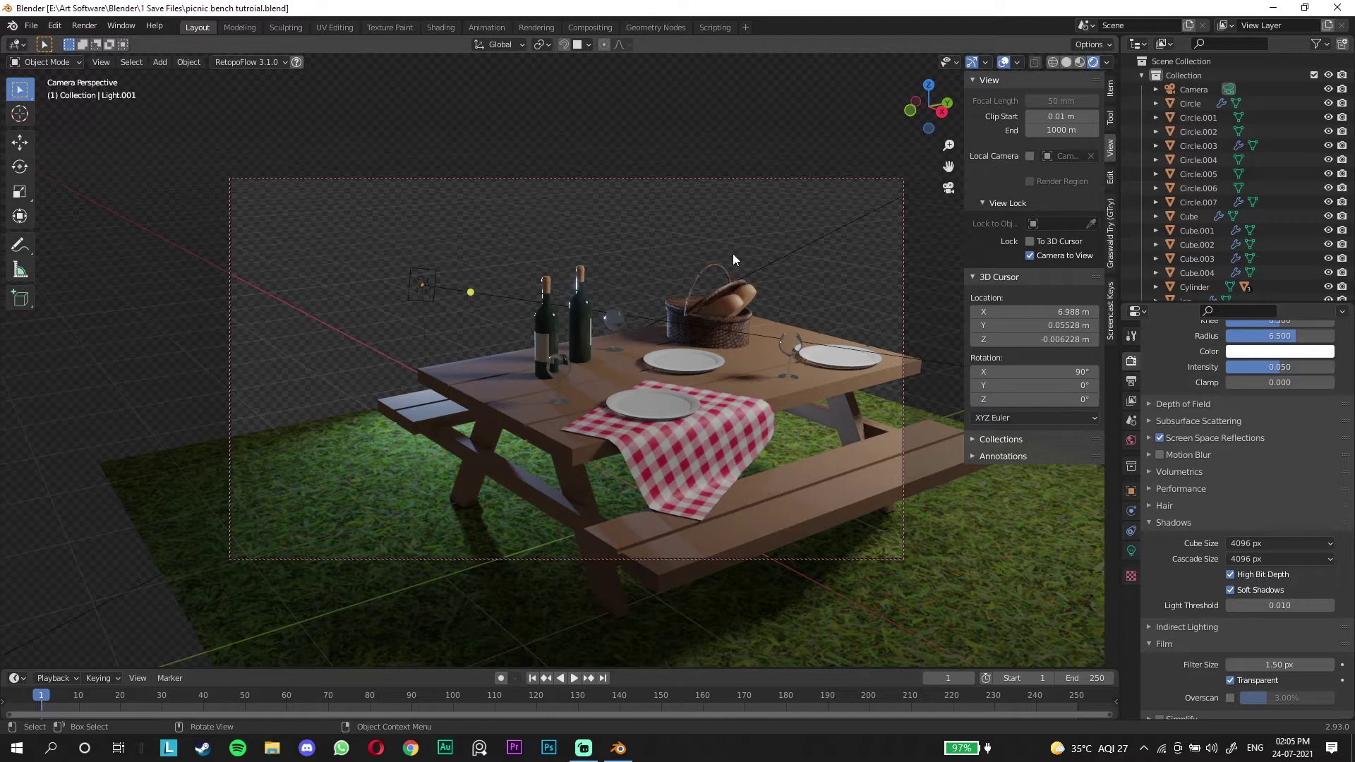
Step: Unlock the camera from the view so navigation leaves the framing alone
scroll(735, 258, "down", 1)
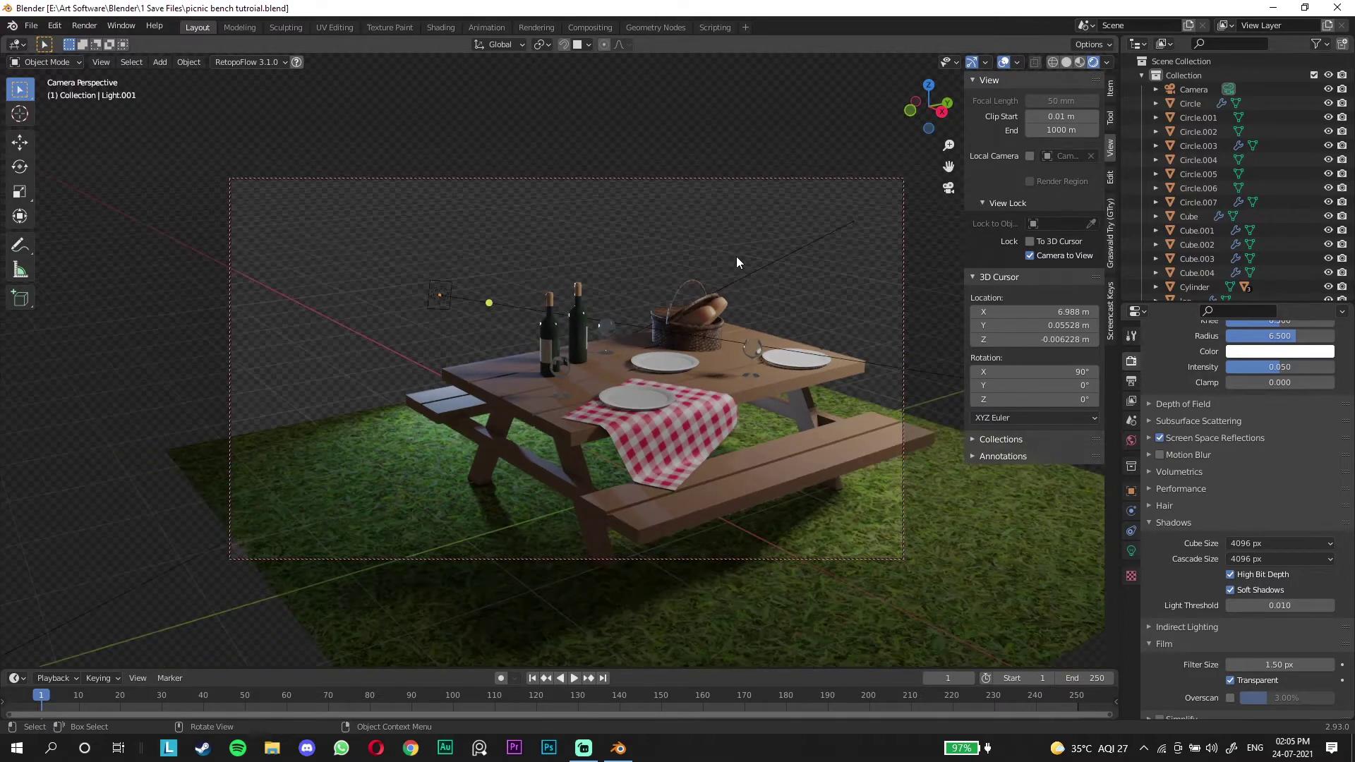
scroll(735, 255, "up", 1)
left_click(1016, 257)
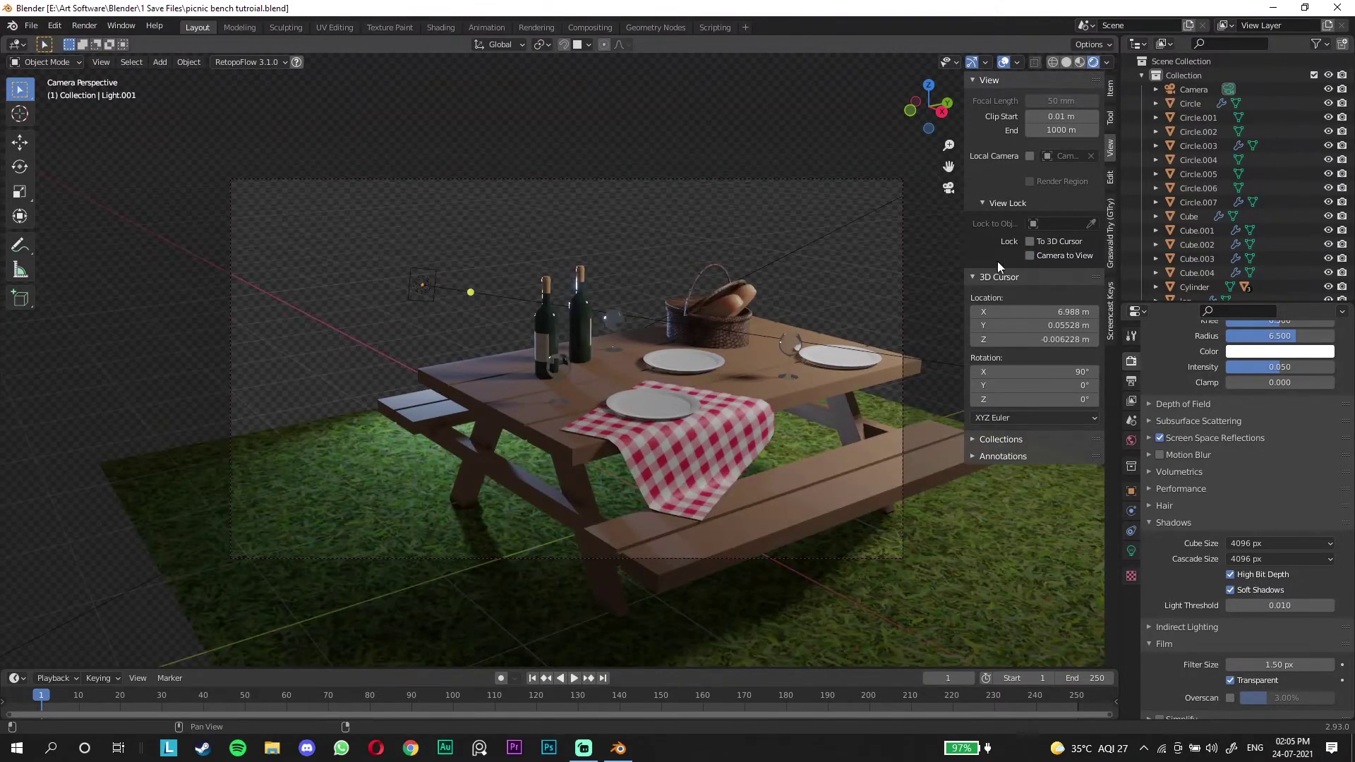
Step: Select the grass ground plane and scale it up uniformly by about 2.49
middle_click_drag(882, 271, 701, 350)
scroll(663, 311, "down", 4)
scroll(681, 295, "up", 4)
left_click(776, 347)
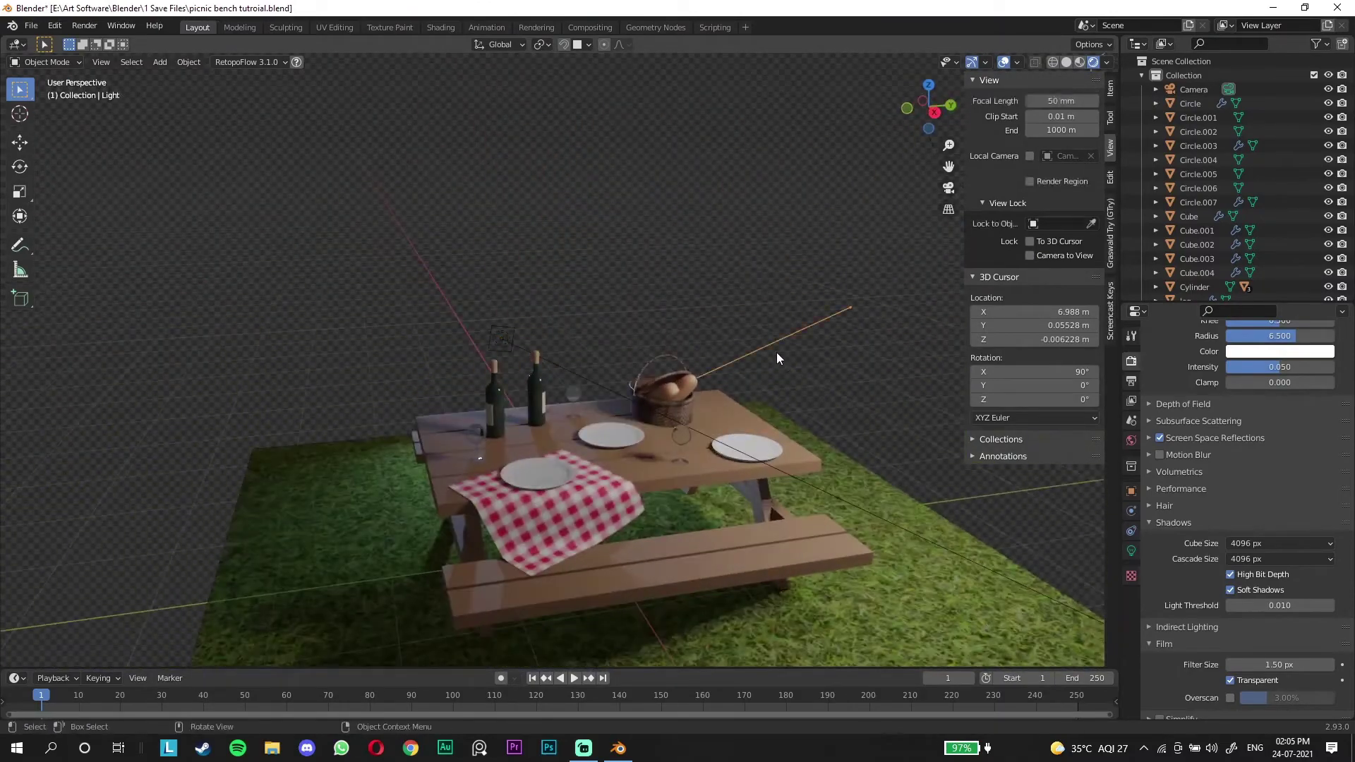
left_click(812, 294)
left_click(803, 434)
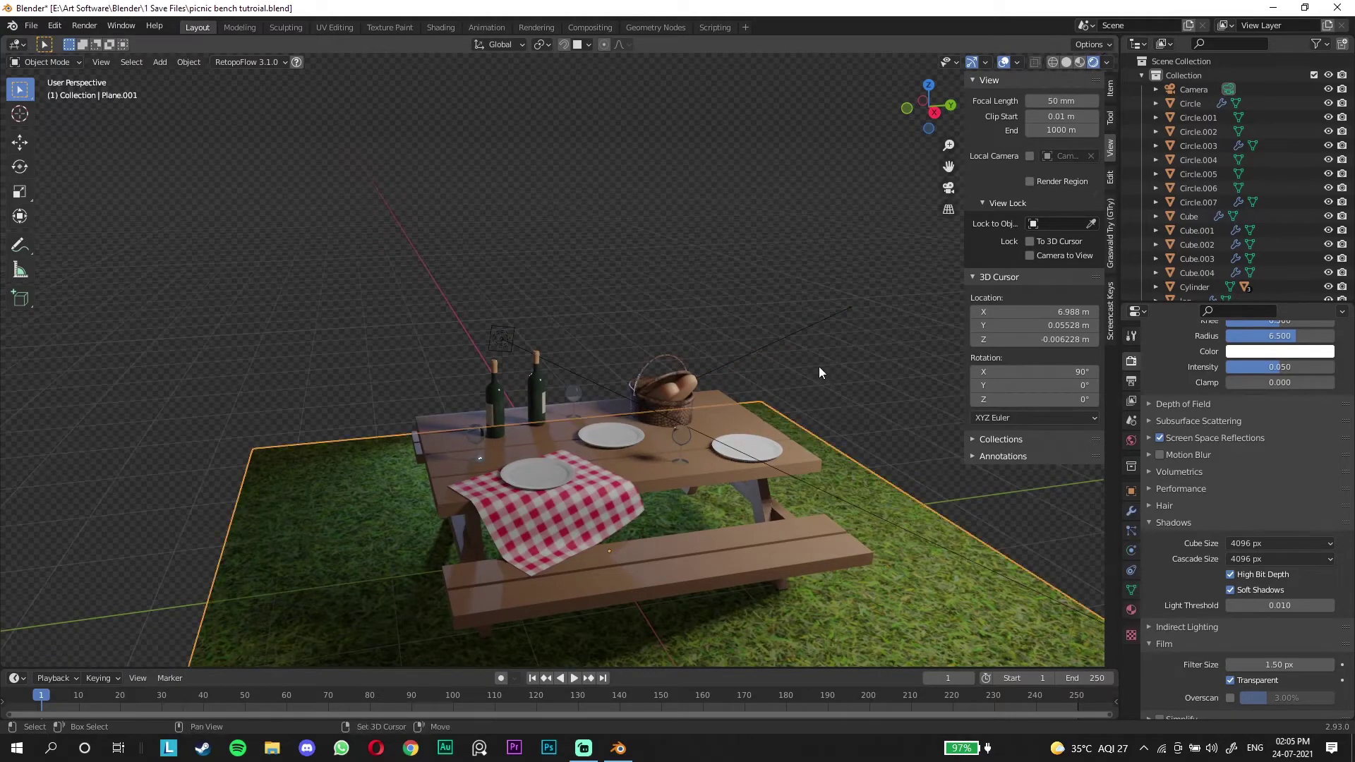
middle_click_drag(819, 366, 656, 289, "shift")
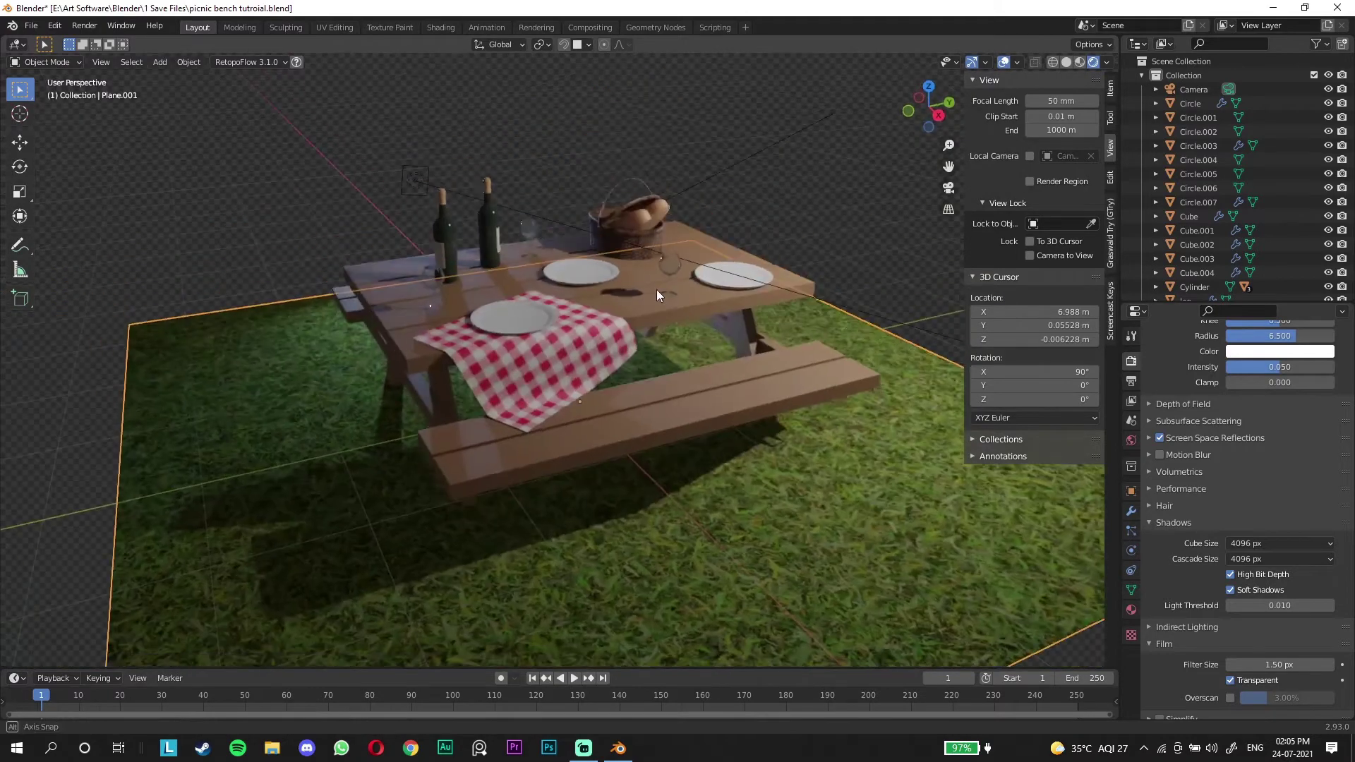
scroll(834, 291, "down", 5)
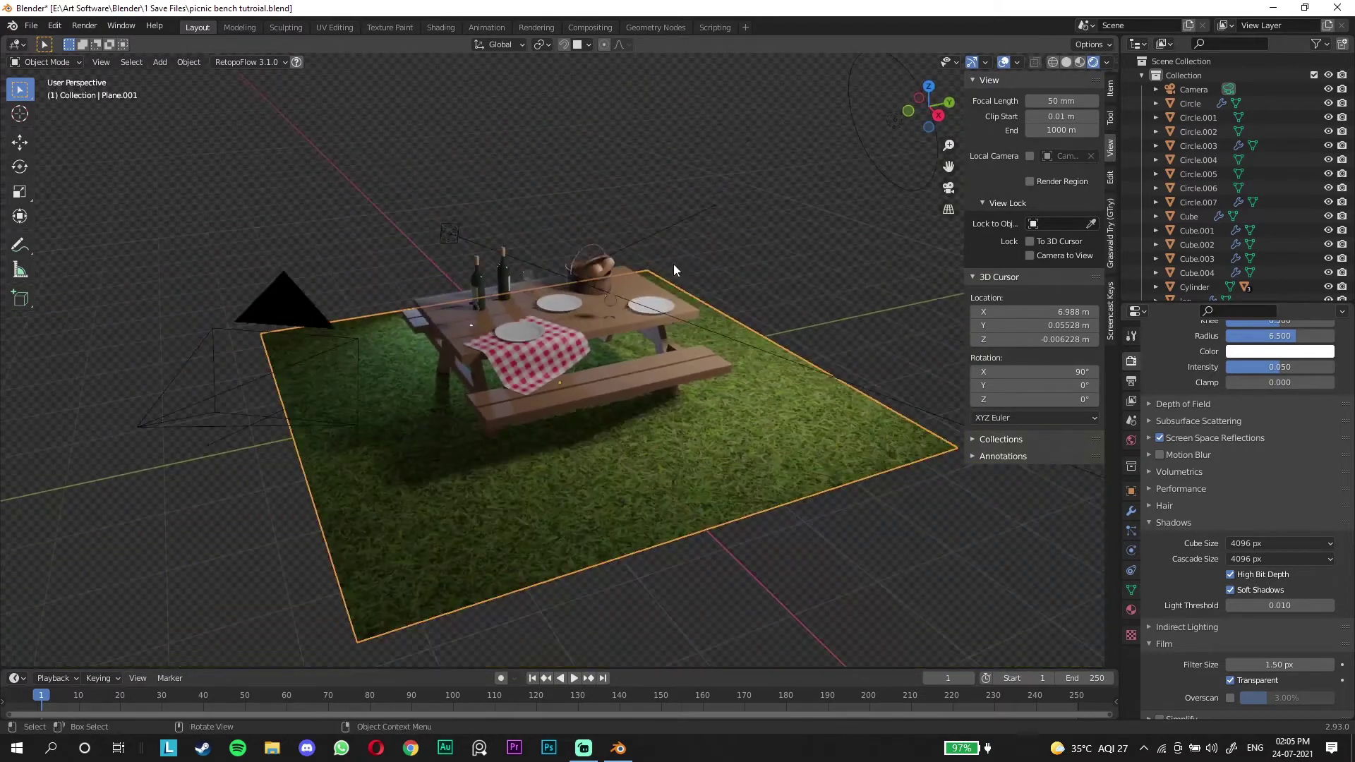
key("s")
key("Return")
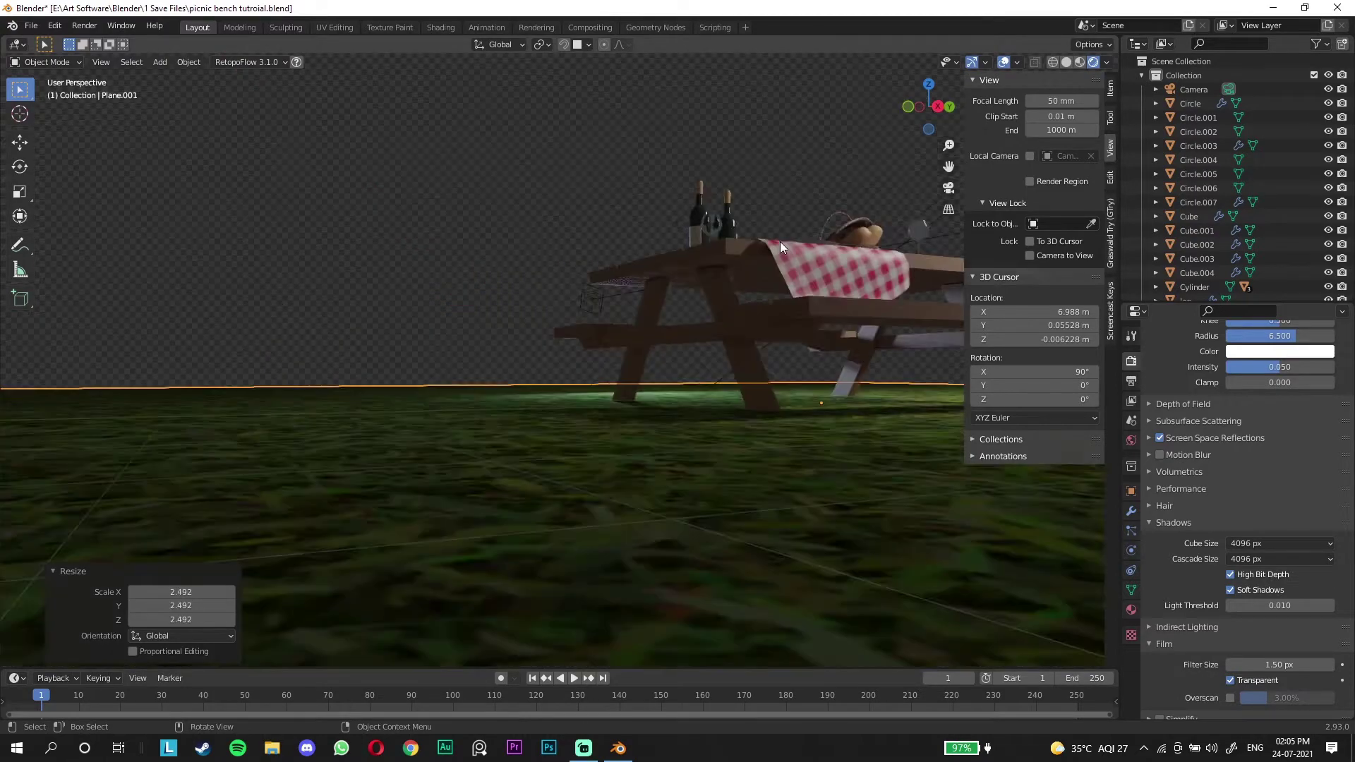
Step: Reset the 3D cursor to the world origin and check the enlarged ground through the camera
scroll(780, 242, "down", 2)
middle_click_drag(795, 216, 710, 364, "shift")
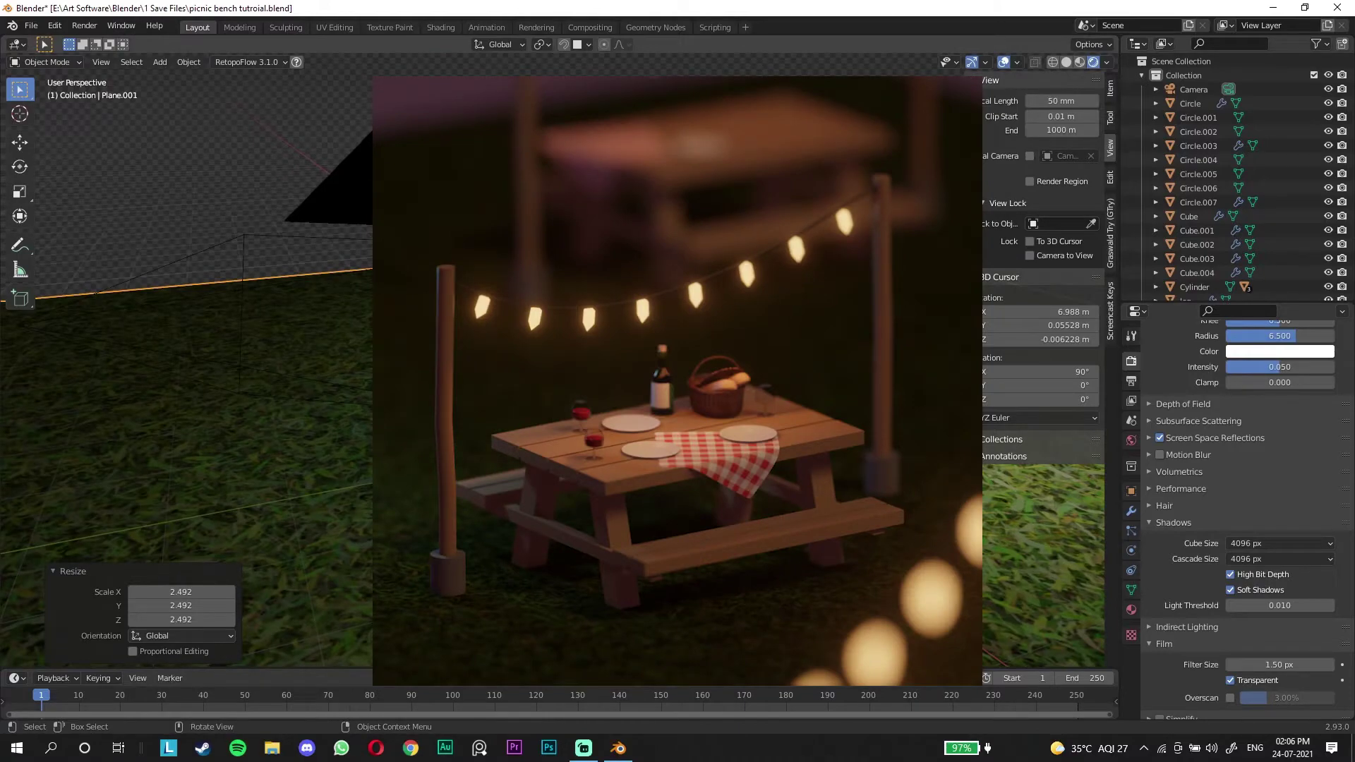
key("shift+c")
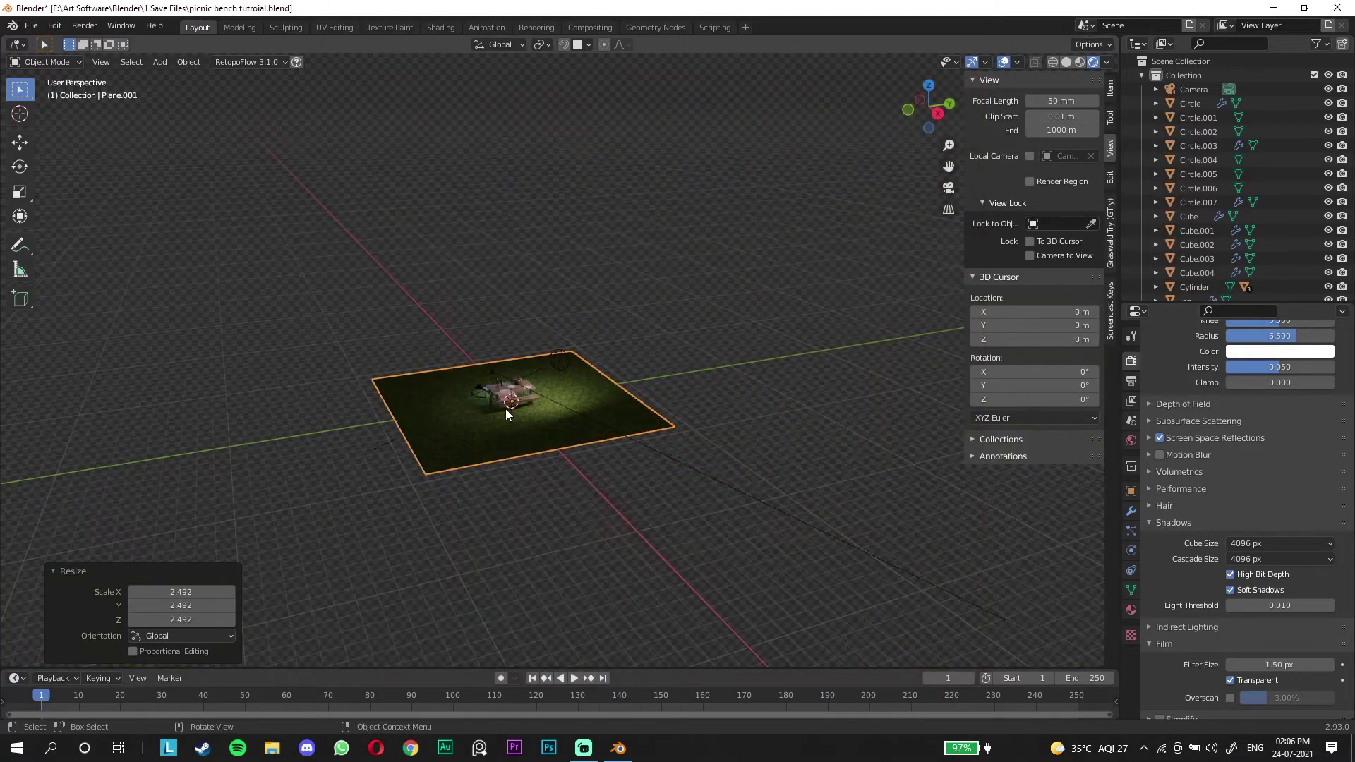
scroll(502, 405, "up", 5)
key("KP_0")
scroll(832, 245, "up", 3)
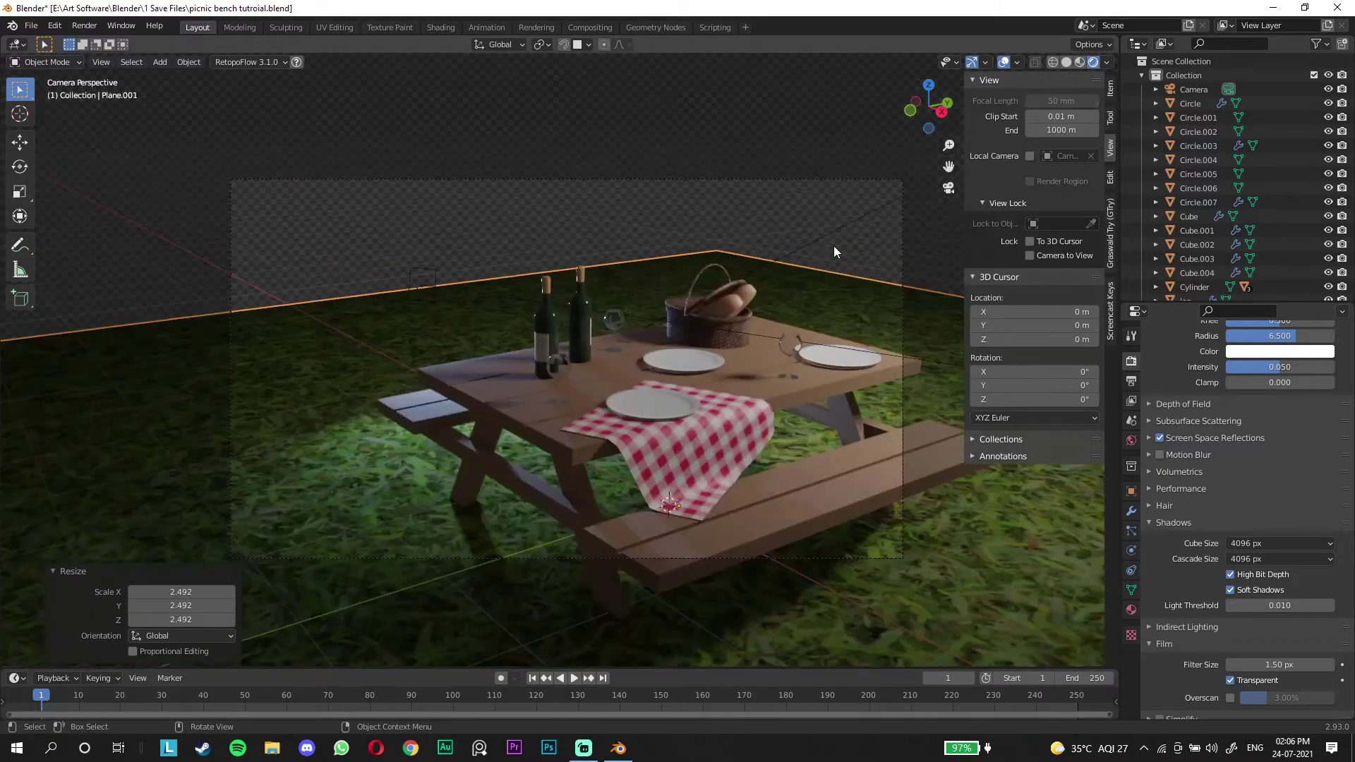
Step: In solid shading, add a mesh cylinder at the world origin and scale it to about 0.245
middle_click_drag(773, 297, 862, 277)
key("z")
middle_click_drag(660, 290, 613, 295)
key("shift+a")
mouse_move(612, 293)
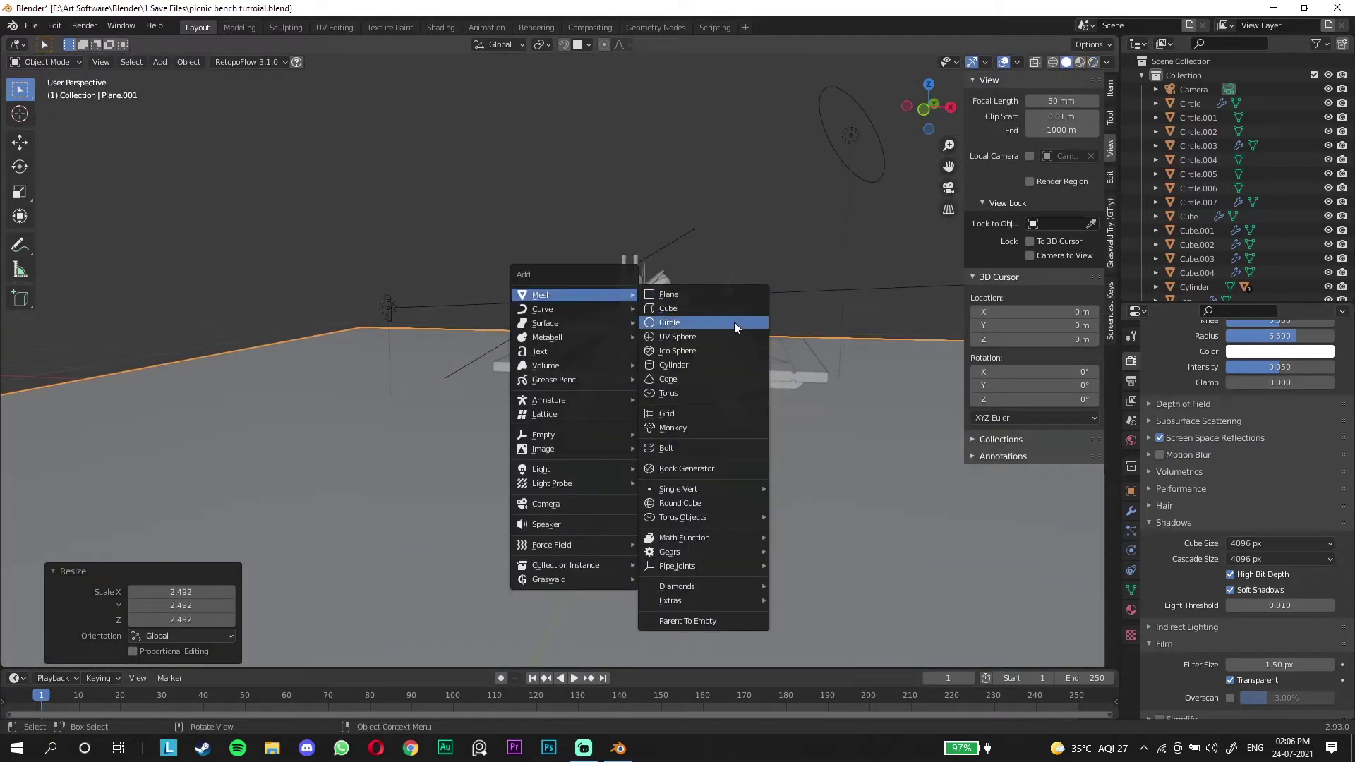
left_click(728, 362)
key("s")
left_click(688, 357)
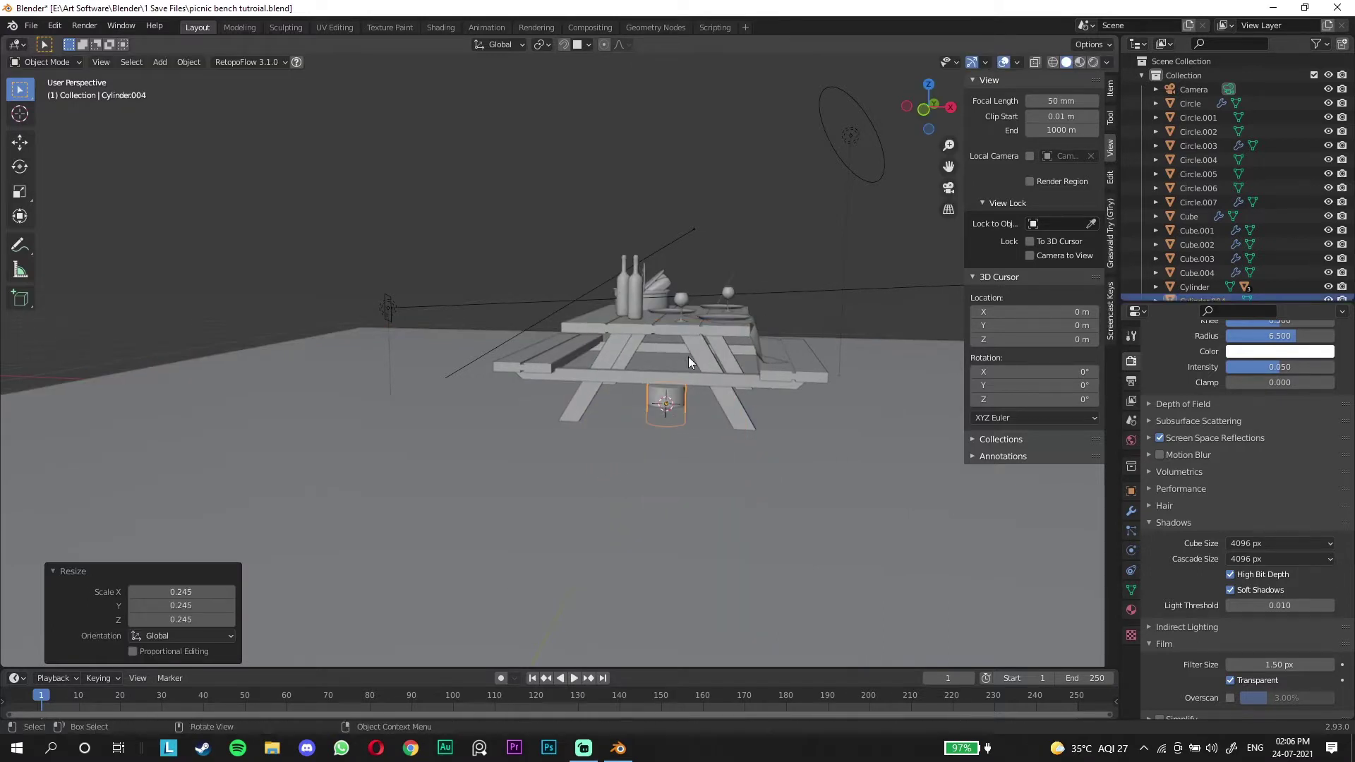
Step: Raise the cylinder 1 m along Z and lower it again by about 0.7 m
key("g")
key("z")
left_click(685, 330)
key("g")
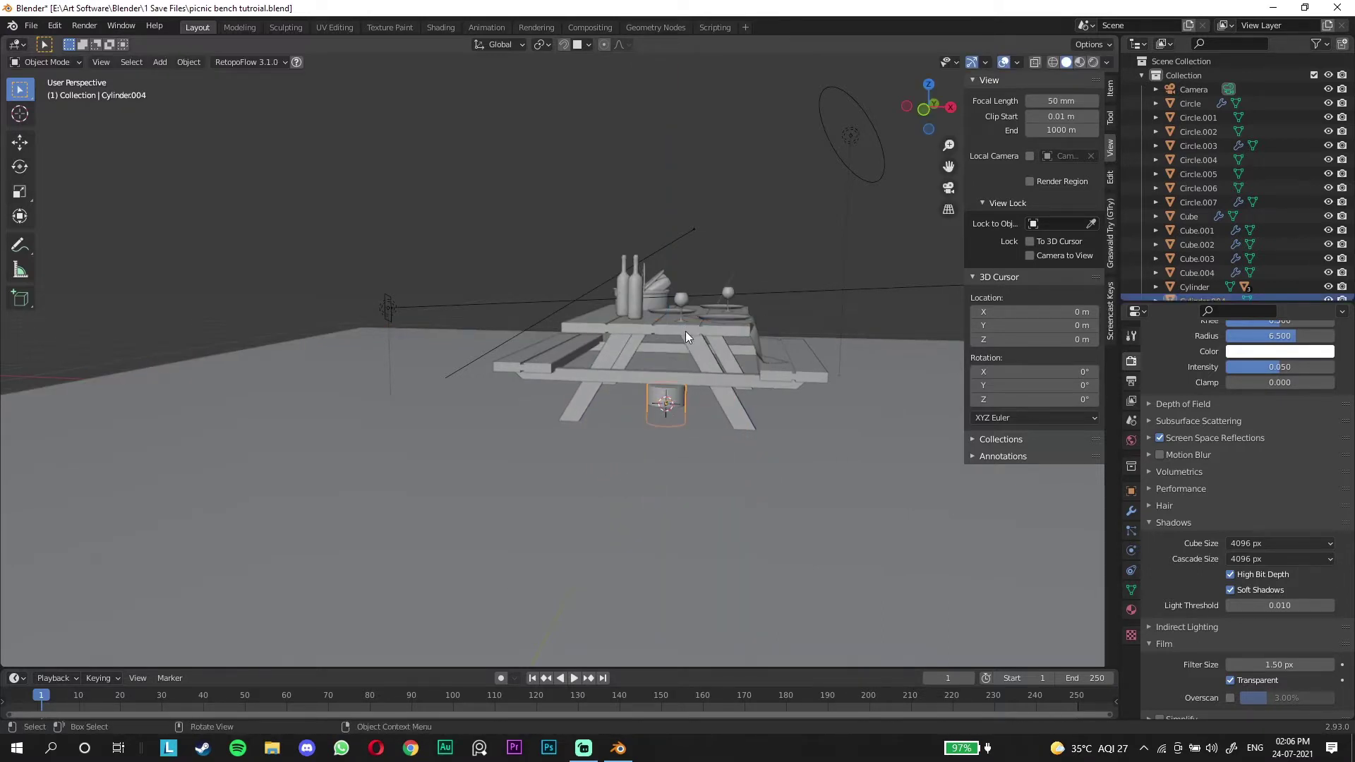
key("x")
key("1")
key("z")
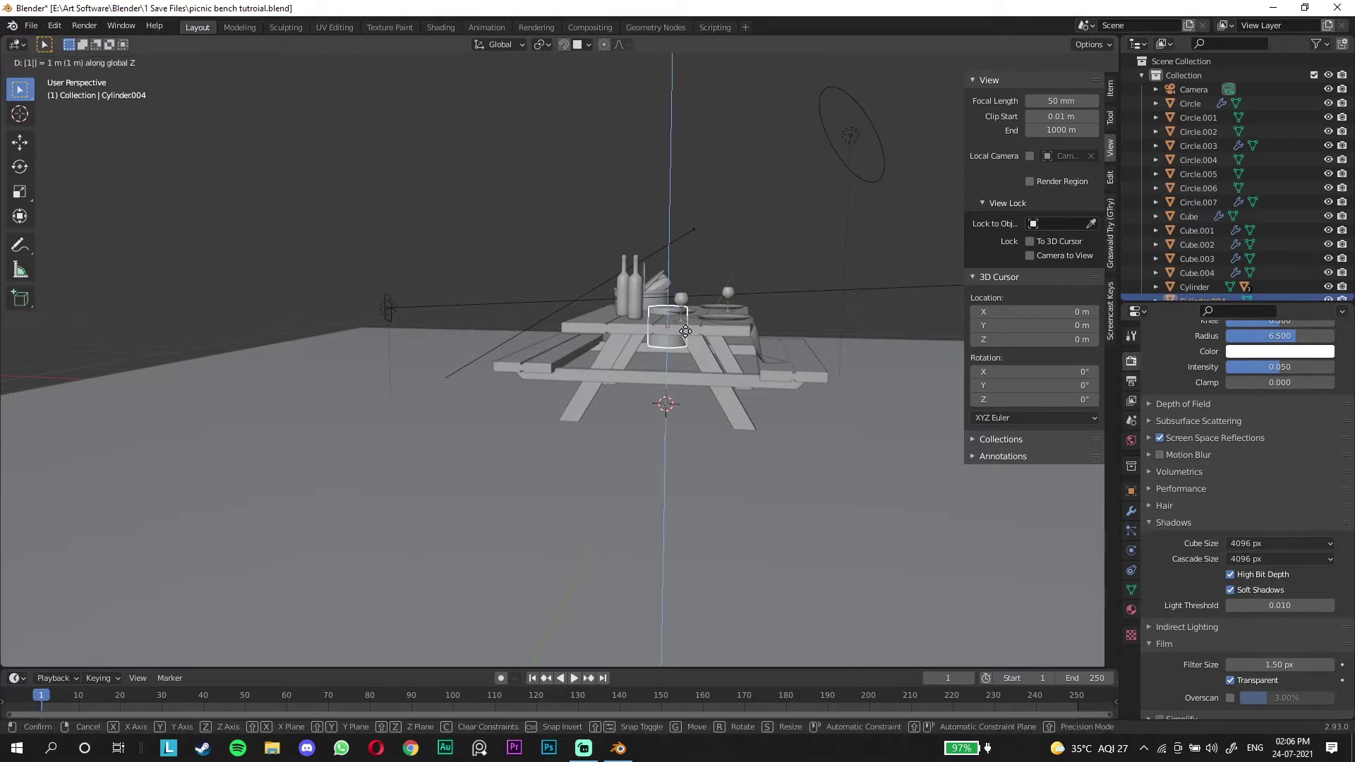
key("Return")
key("g")
key("z")
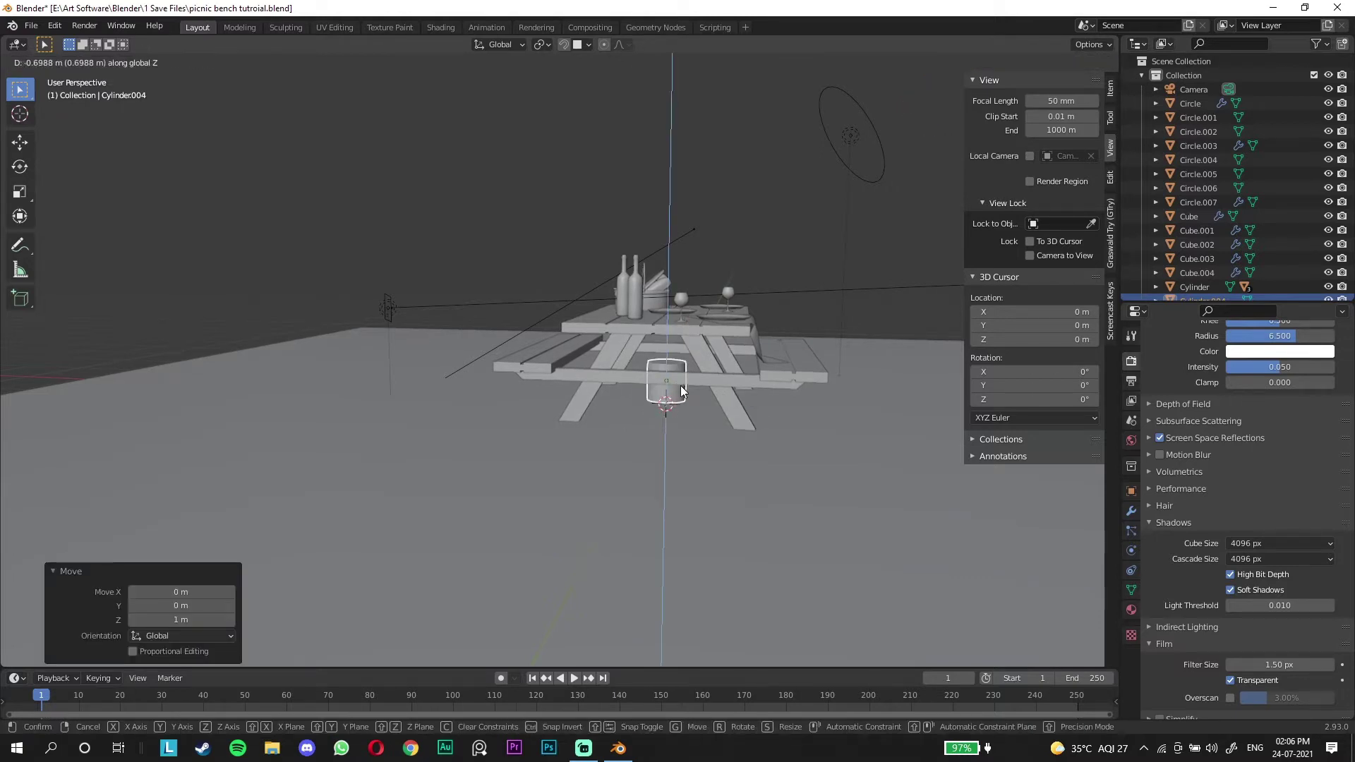
left_click(683, 390)
Step: Move the cylinder about 2.67 m along negative Y and nudge it into place on the ground beside the picnic table
key("g")
key("y")
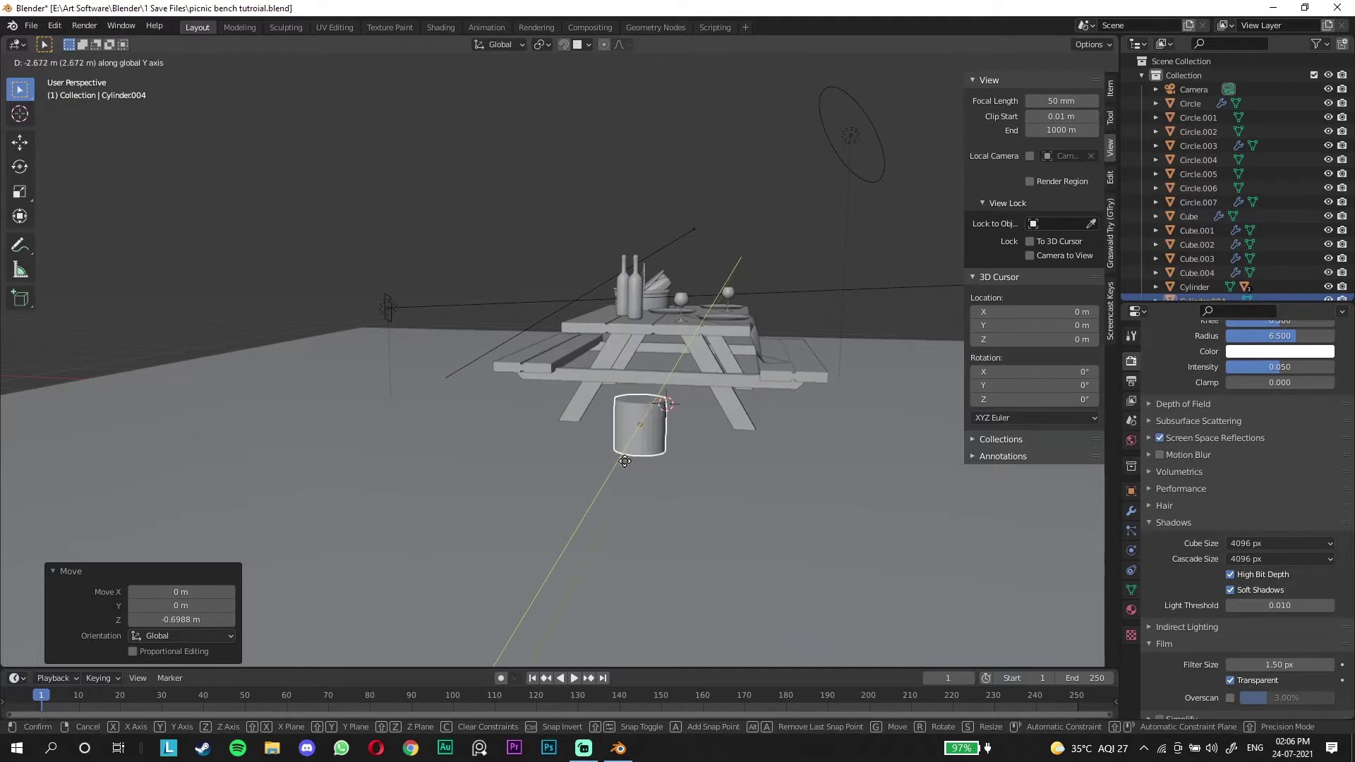
left_click(624, 461)
middle_click_drag(721, 425, 658, 443)
left_click(658, 445)
key("g")
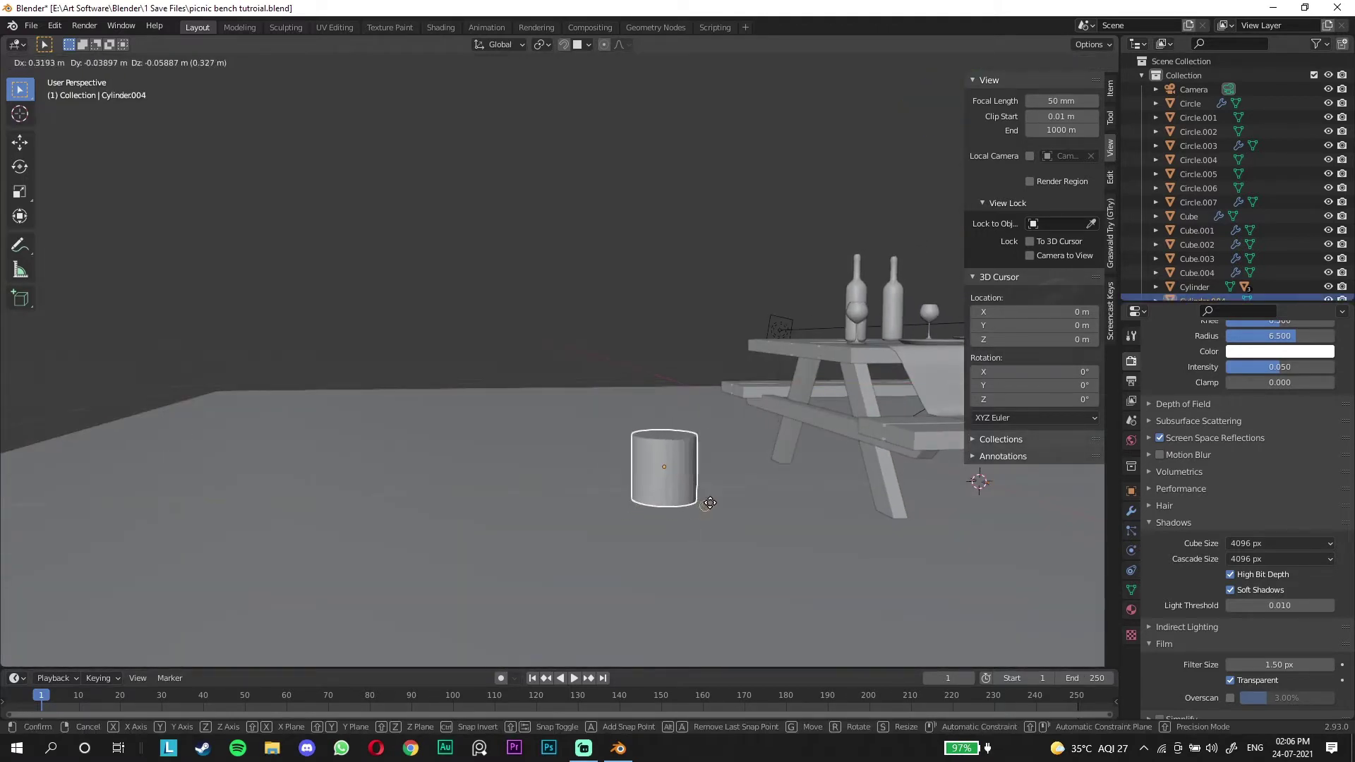
left_click(748, 504)
middle_click_drag(747, 504, 759, 464)
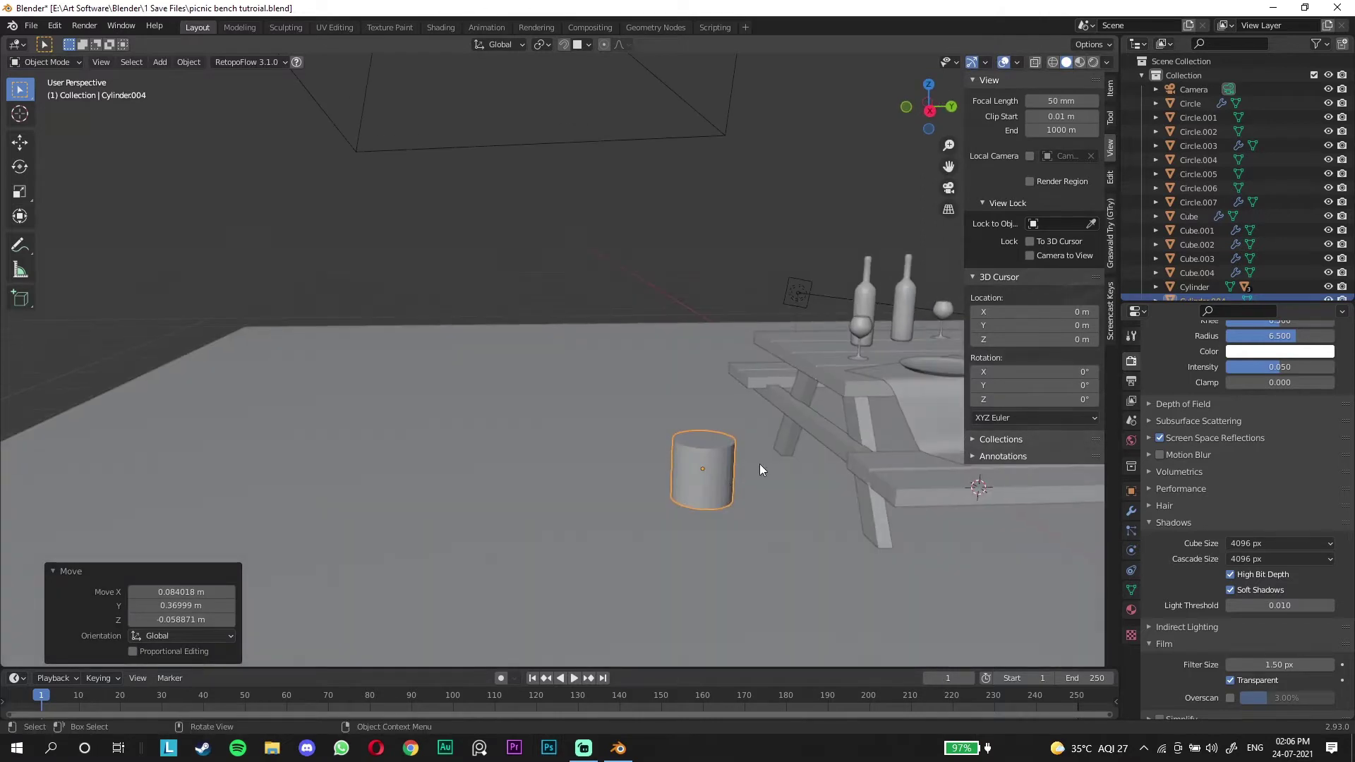
Step: In Edit Mode, scale the cylinder's mesh to 0.65 and lower it slightly along Z toward the ground
key("Tab")
key("s")
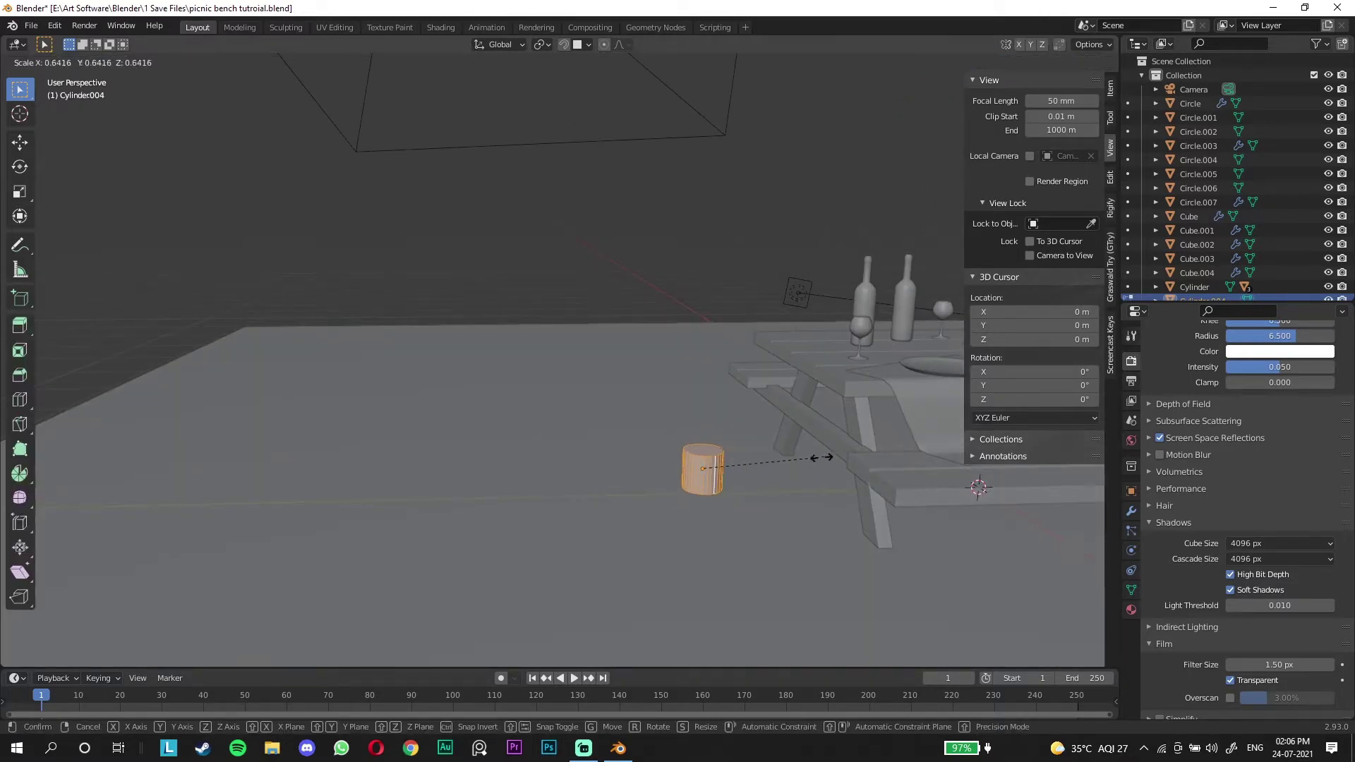
left_click(826, 458)
key("g")
key("z")
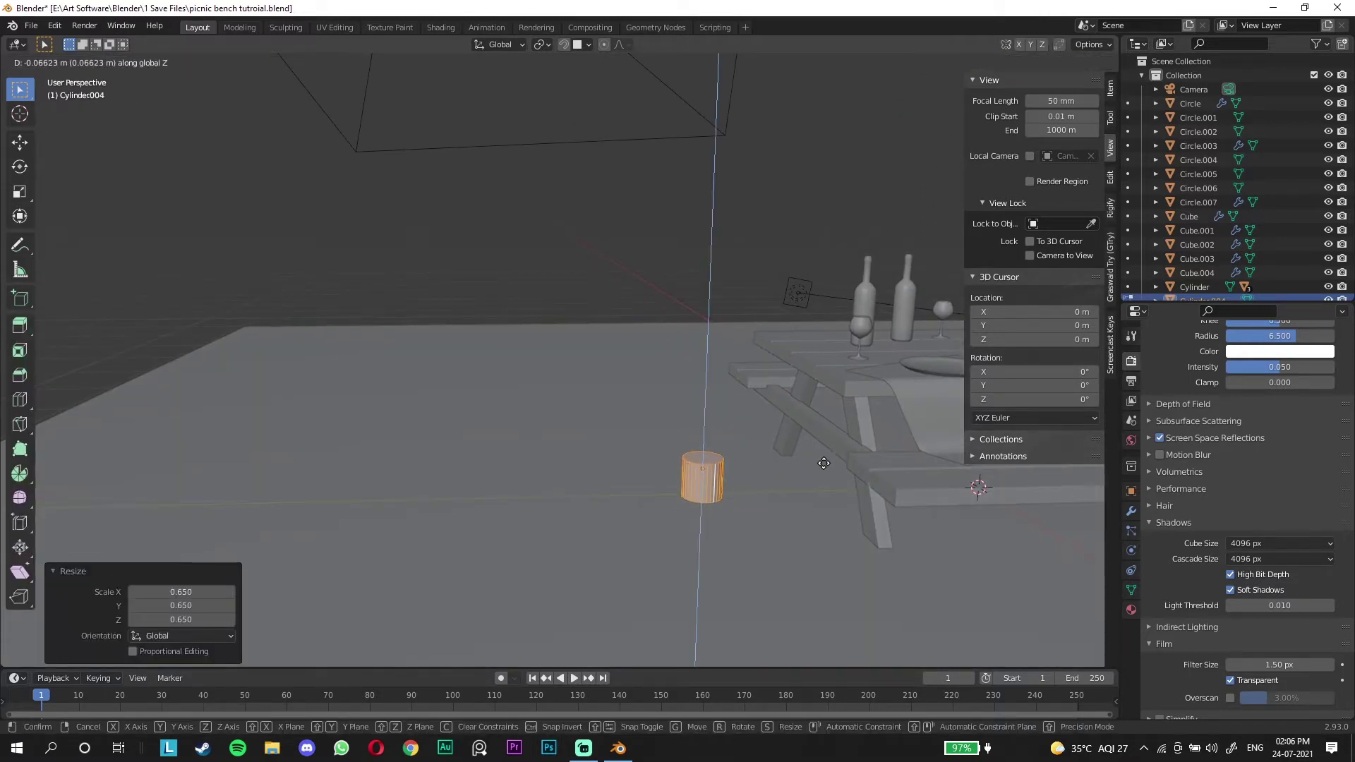
left_click(823, 462)
Step: Add one loop cut around the cylinder near its upper end
key("alt+a")
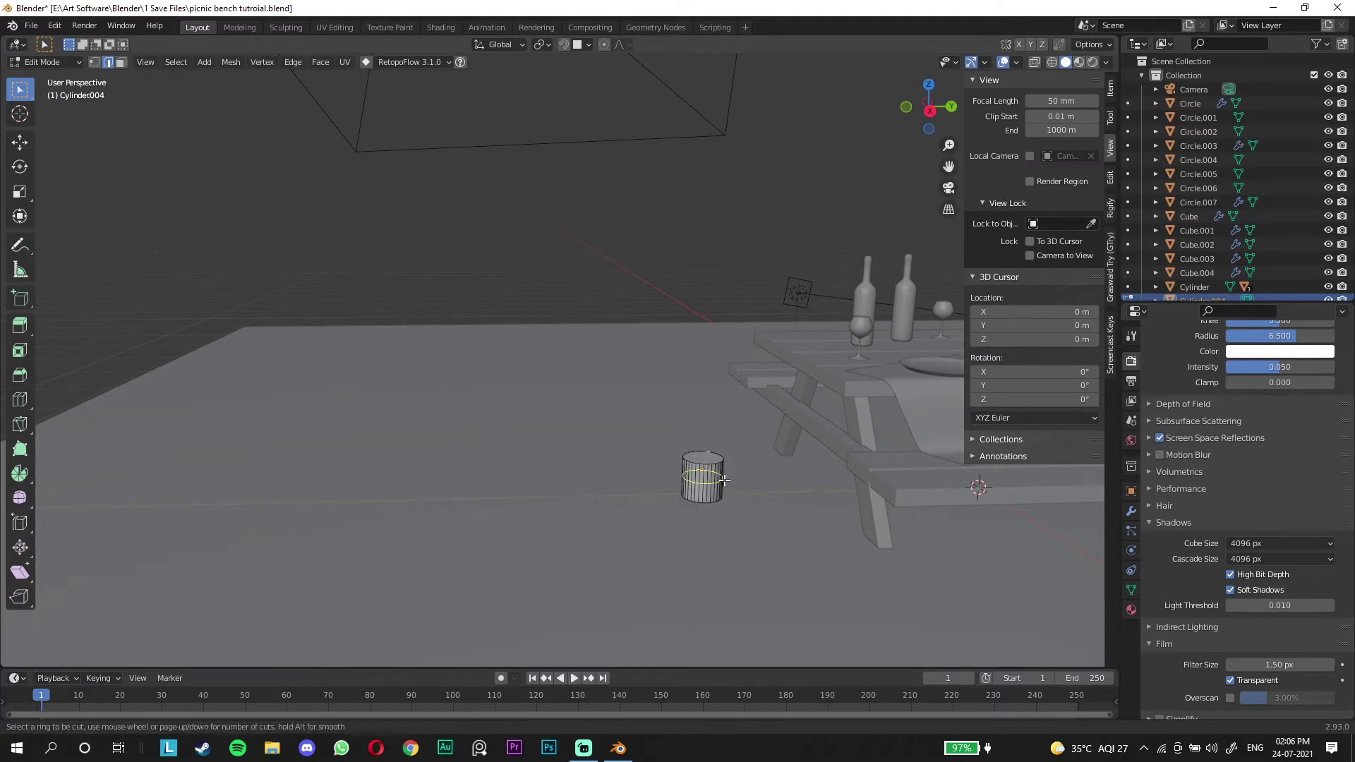
left_click(725, 480)
left_click(720, 469)
Step: Taper the cylinder's upper end by scaling its top face to about 0.8 in repeated passes
key("3")
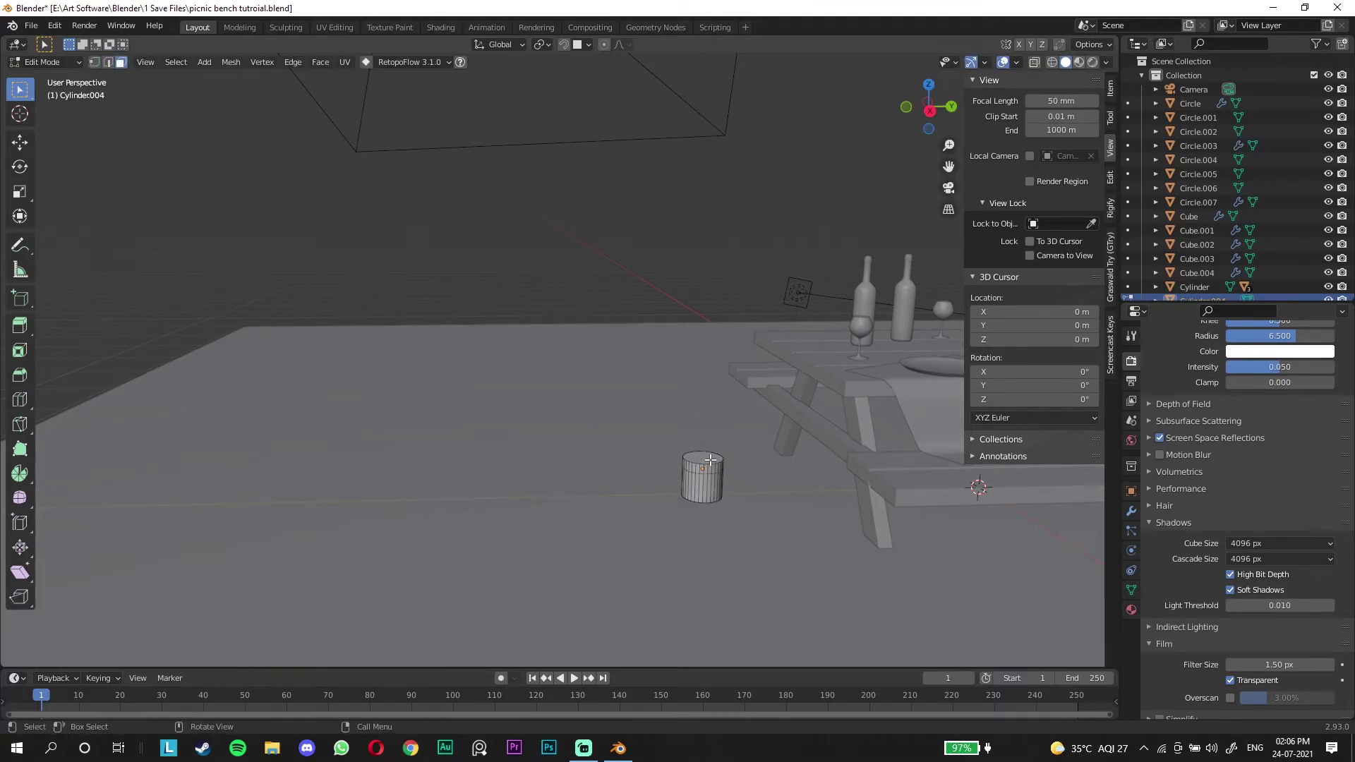
key("s")
left_click(810, 459)
key("g")
key("z")
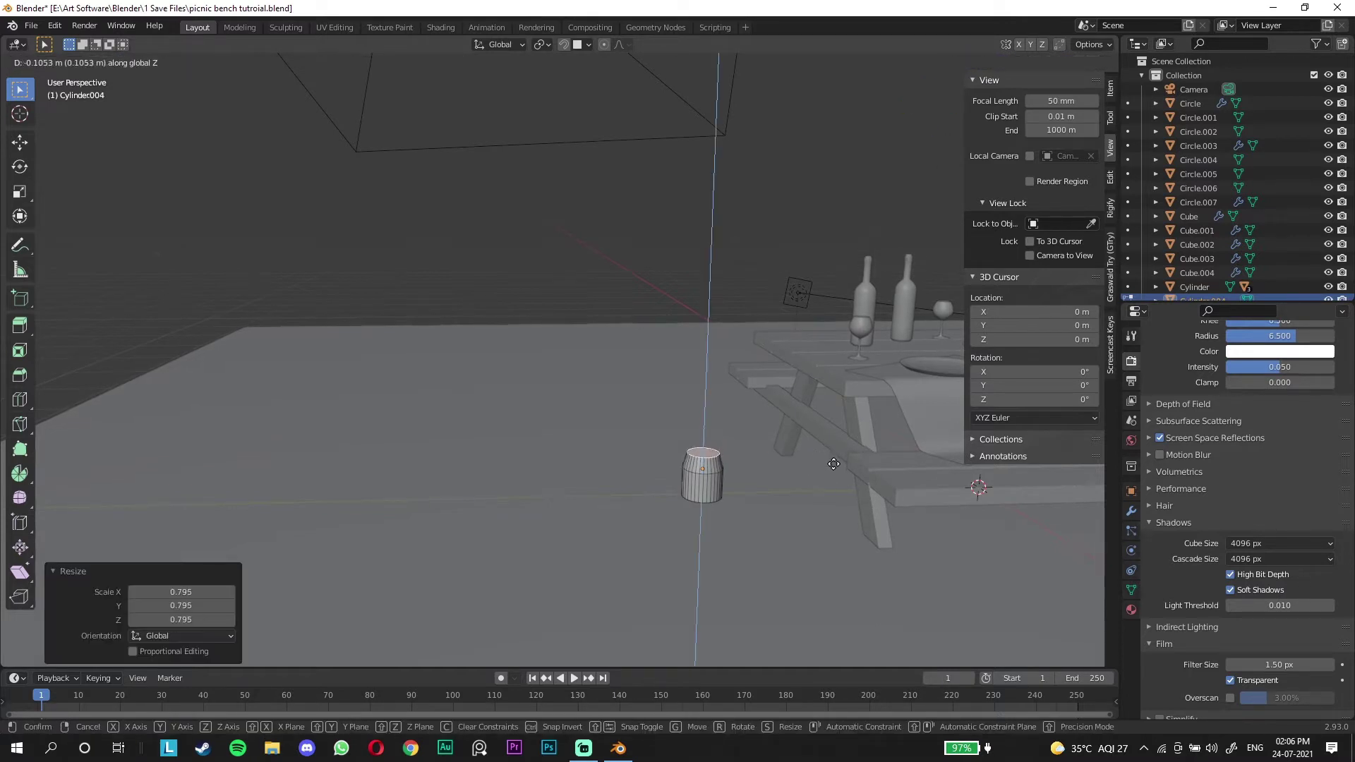
right_click(843, 460)
key("s")
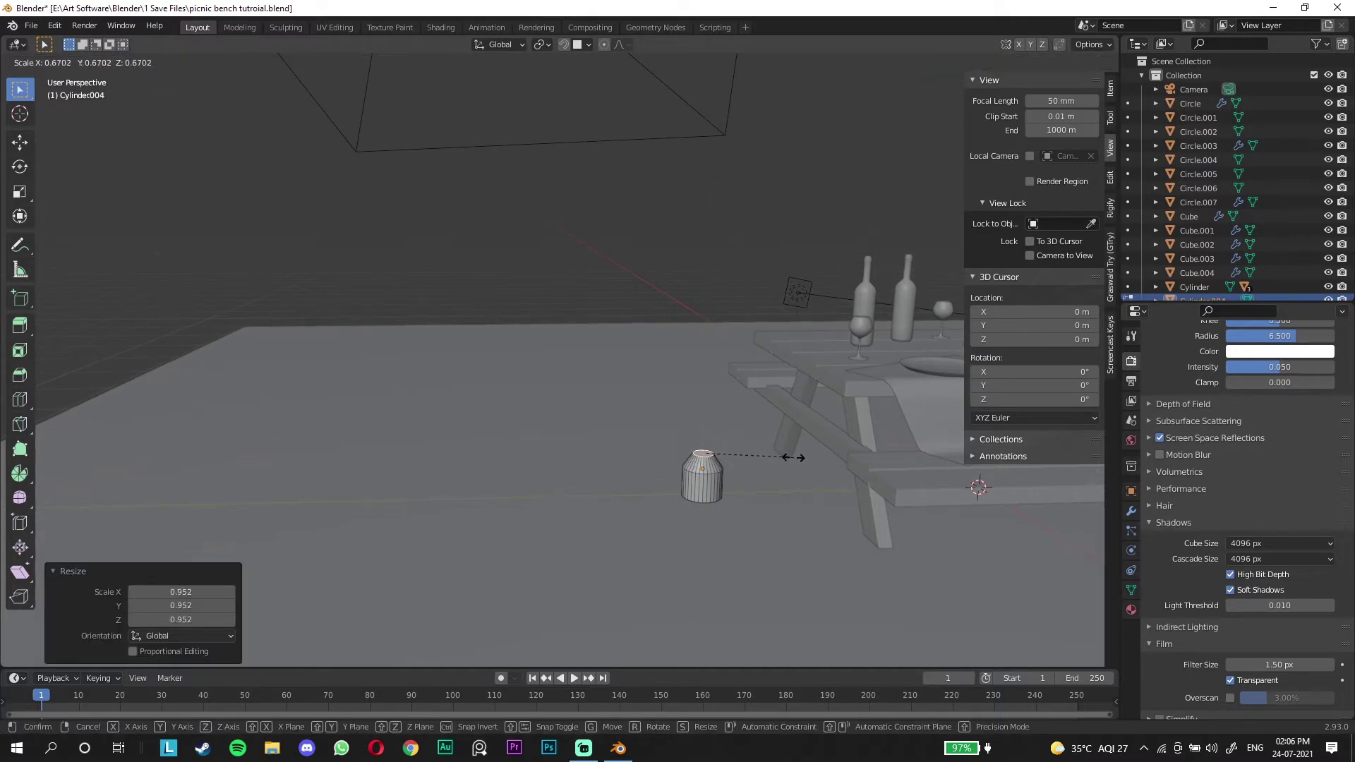
left_click(811, 452)
Step: Extrude the top face upward about 2.25 m into a pole and divide its shaft with nine loop cuts
key("e")
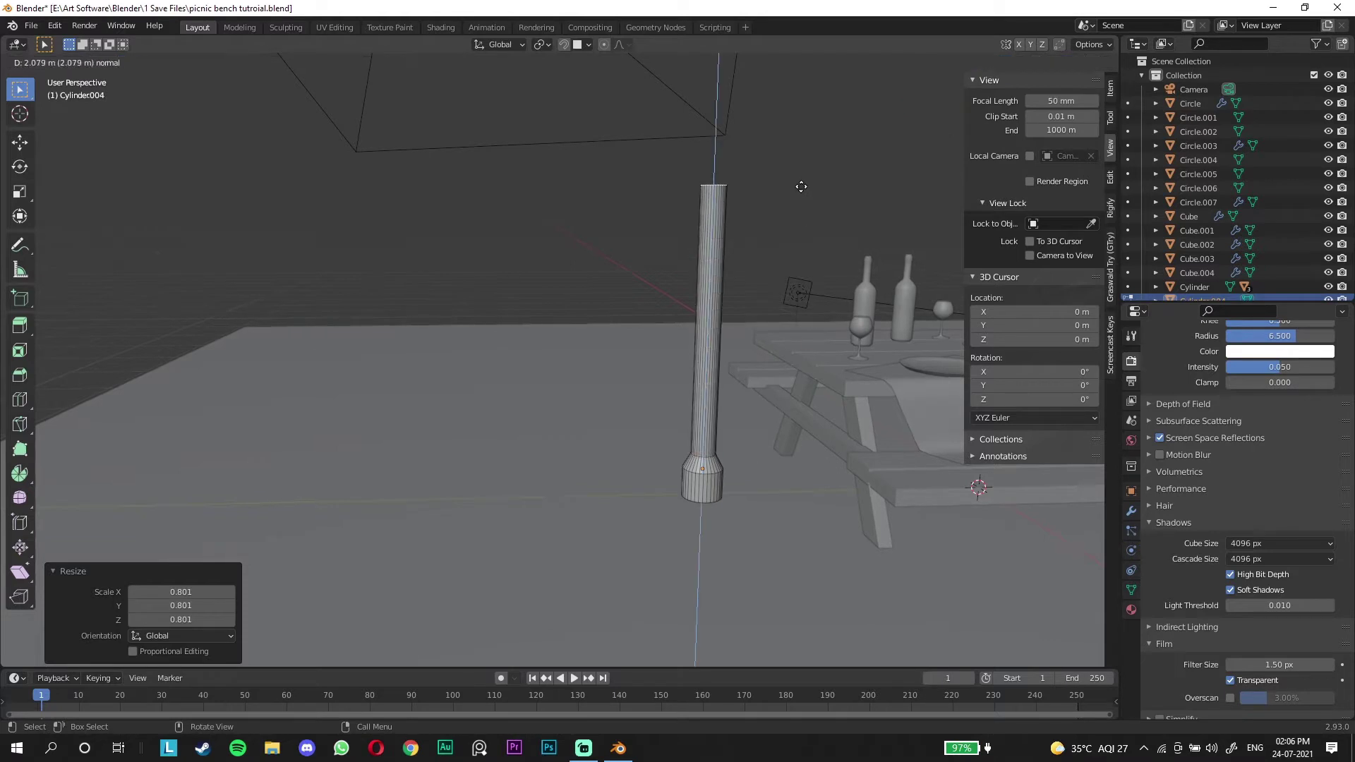
left_click(774, 164)
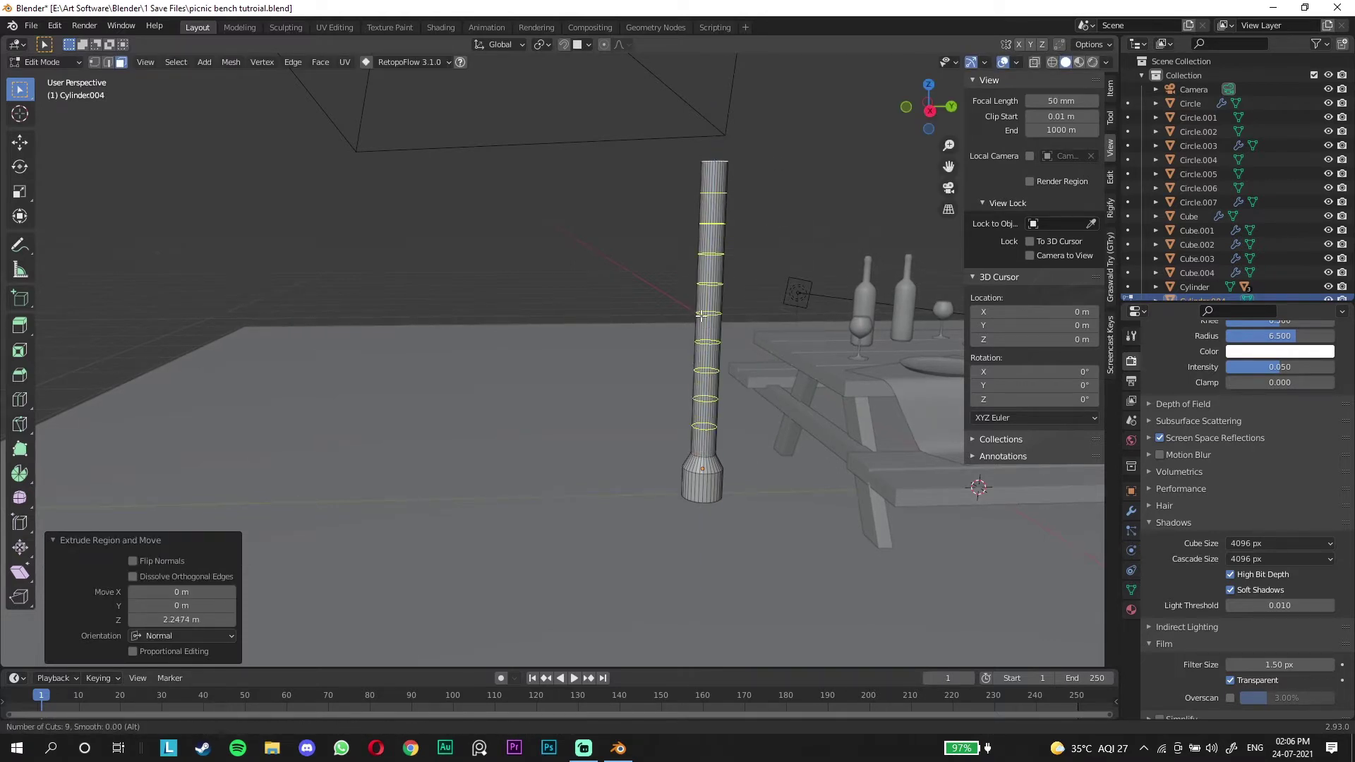
left_click(700, 316)
right_click(701, 316)
left_click(841, 232)
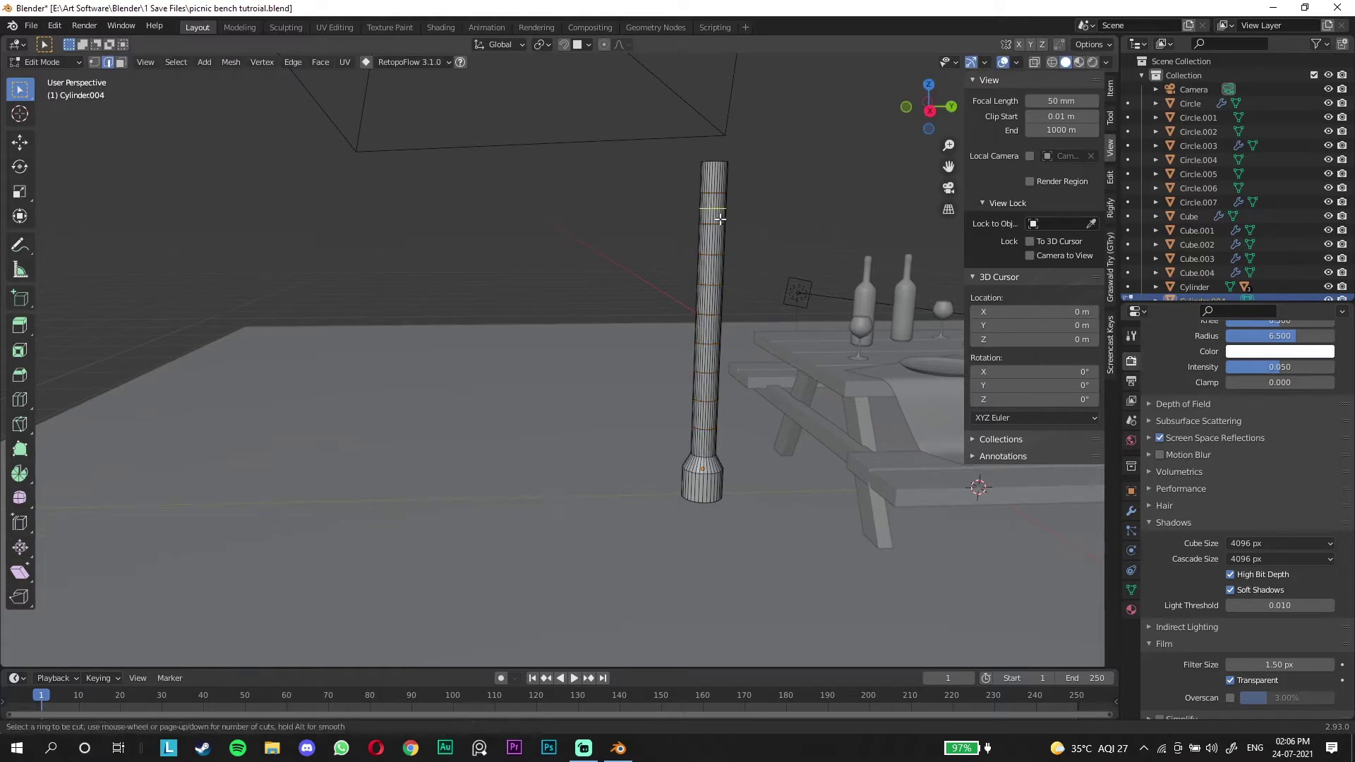
Step: Enable proportional editing and nudge edges on the upper and lower shaft to make the pole slightly uneven
left_click(603, 45)
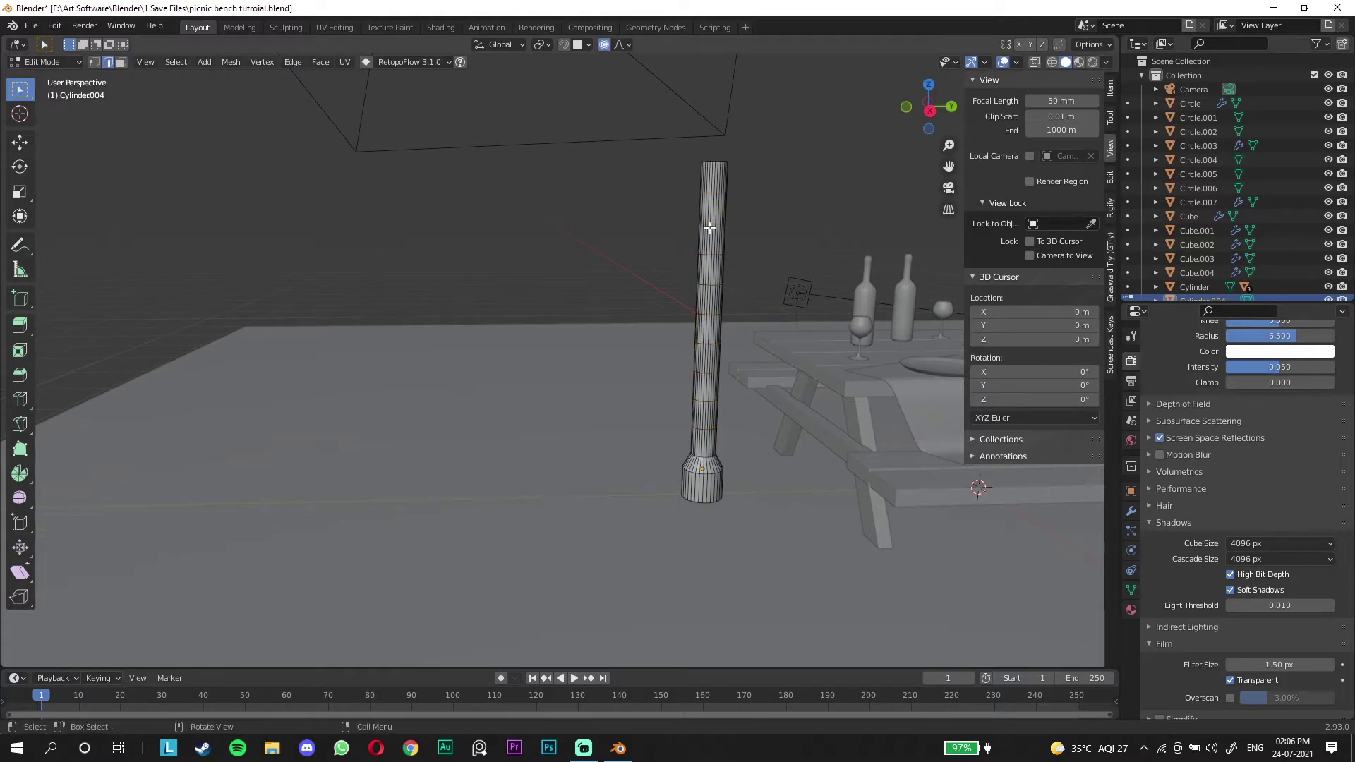
left_click(710, 236)
key("g")
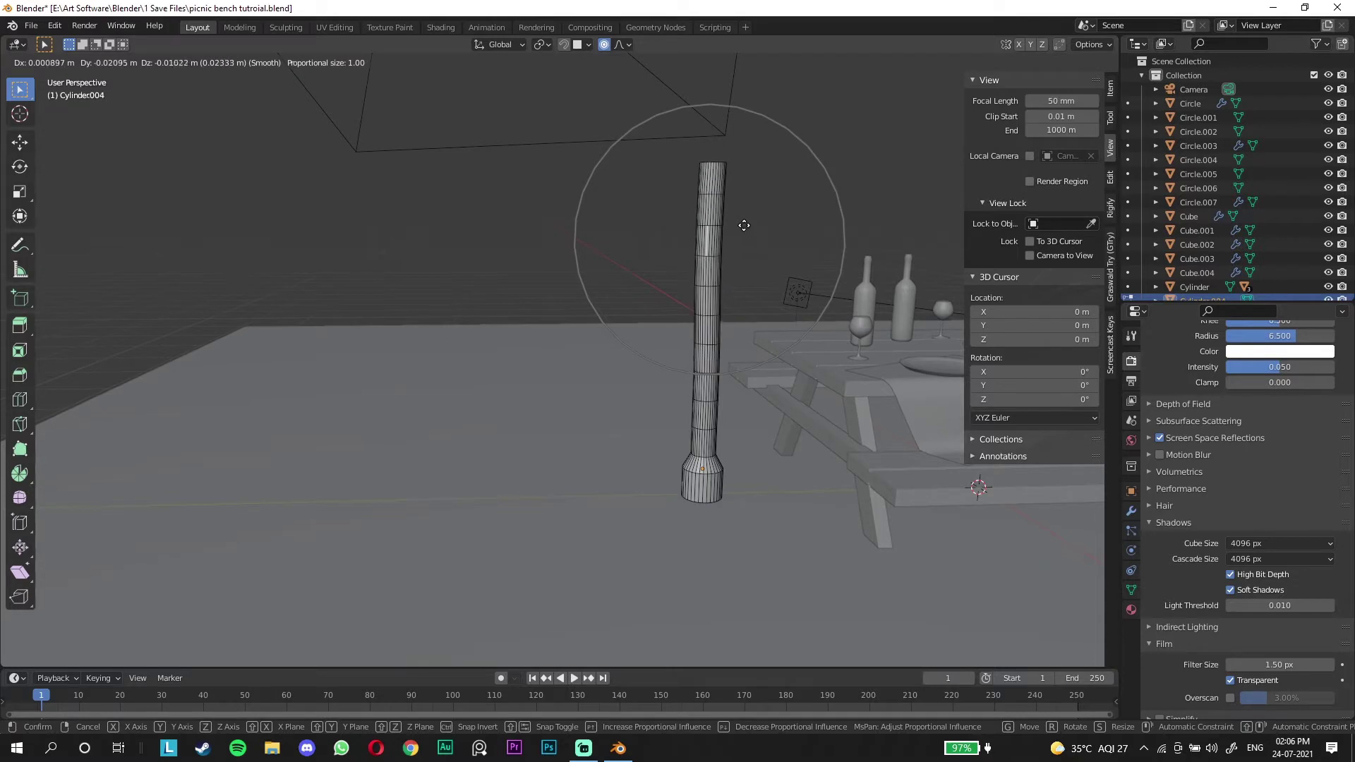
left_click(711, 376)
key("g")
left_click(698, 412)
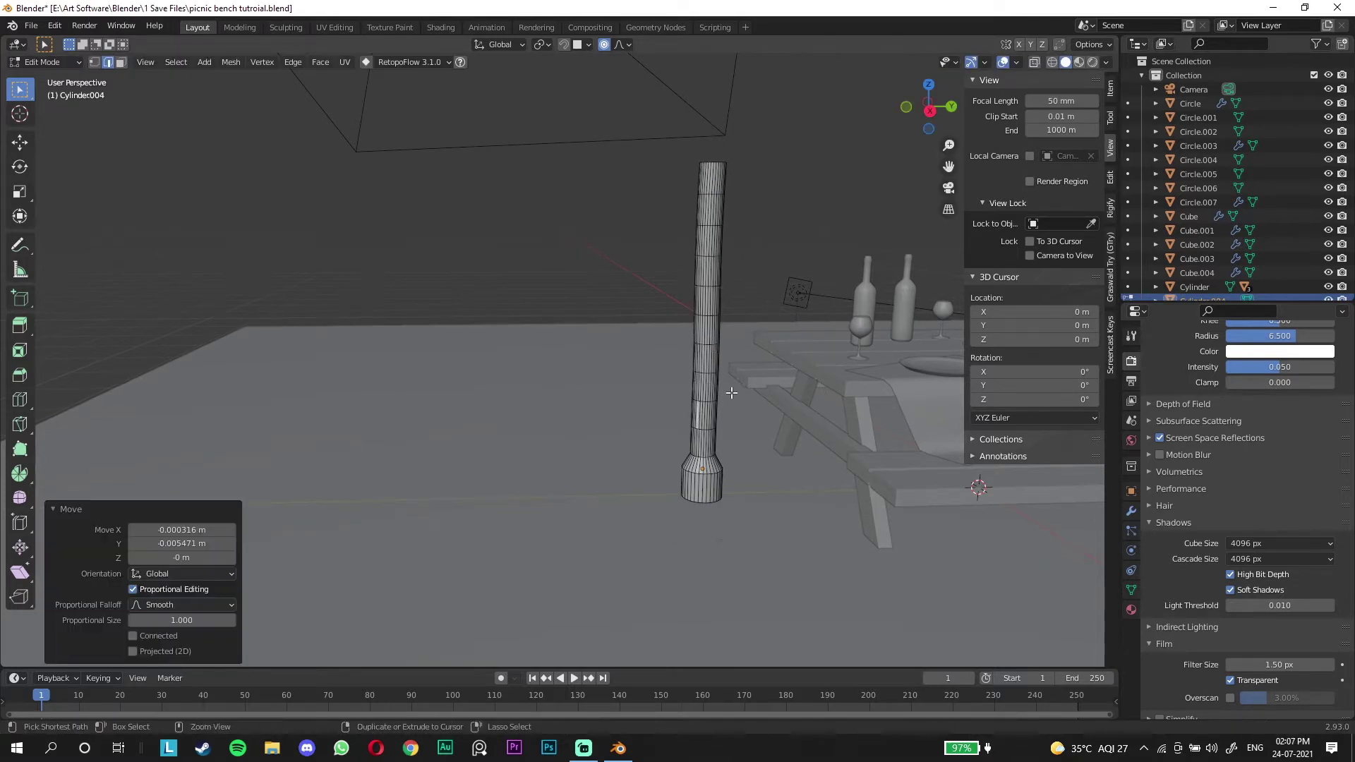
Step: Nudge more shaft edges from other sides of the pole, using proportional sizes of about 0.62 and 0.47
middle_click_drag(699, 412, 836, 362)
key("g")
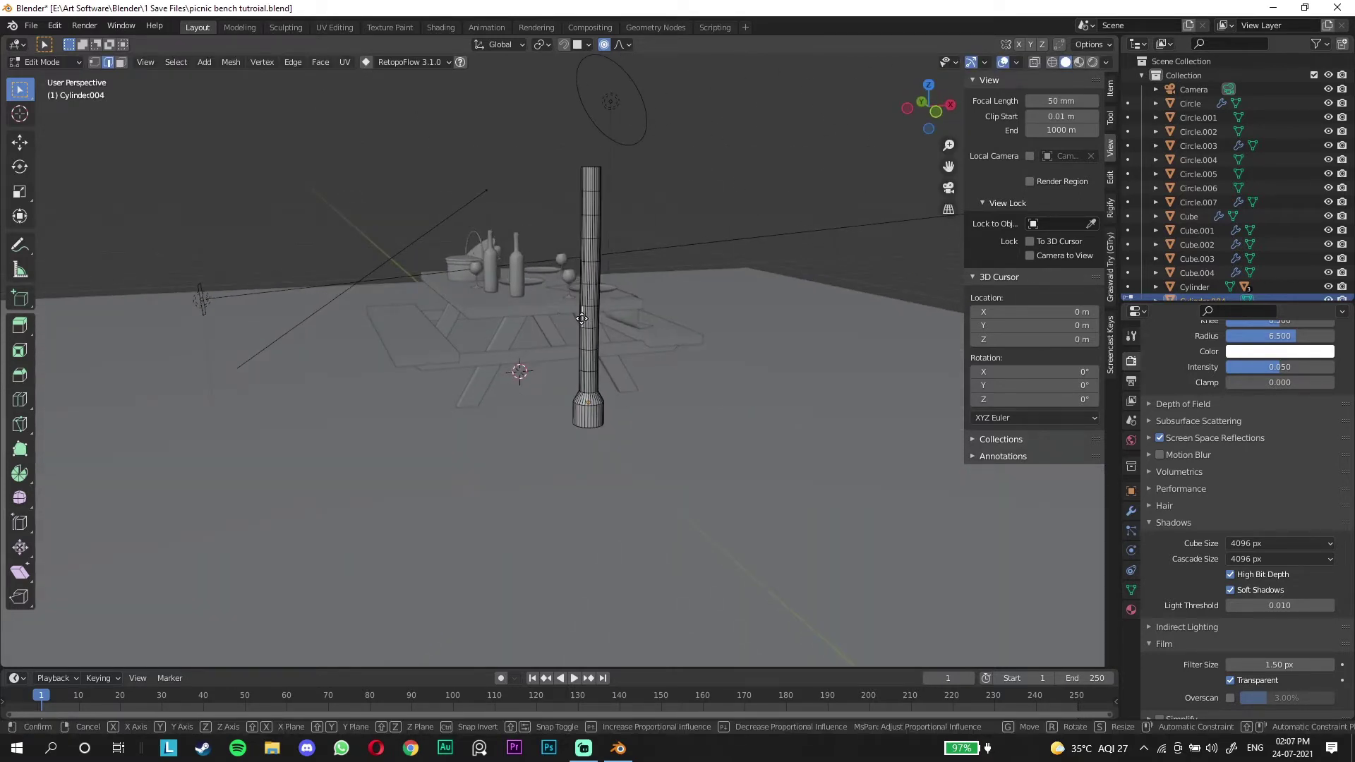
left_click(581, 320)
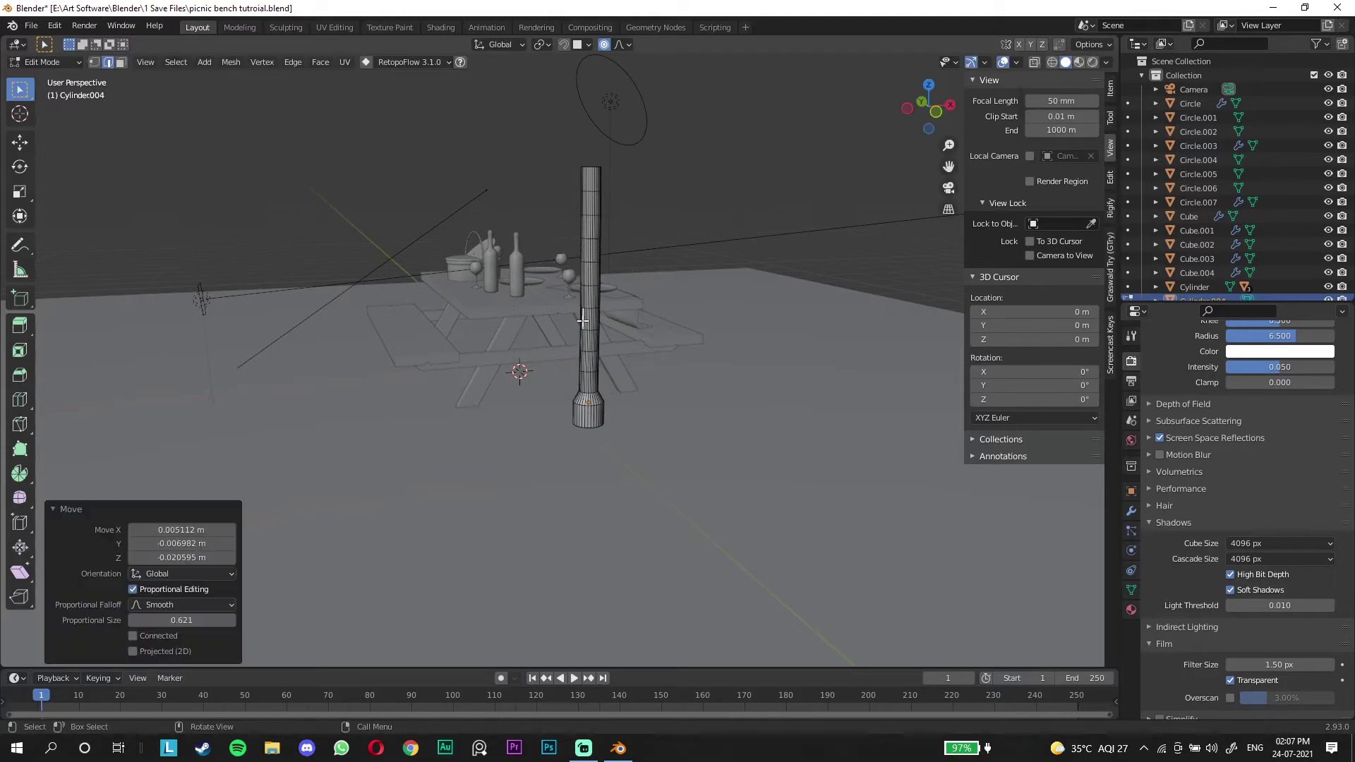
middle_click_drag(727, 242, 635, 310)
scroll(750, 333, "up", 3)
key("g")
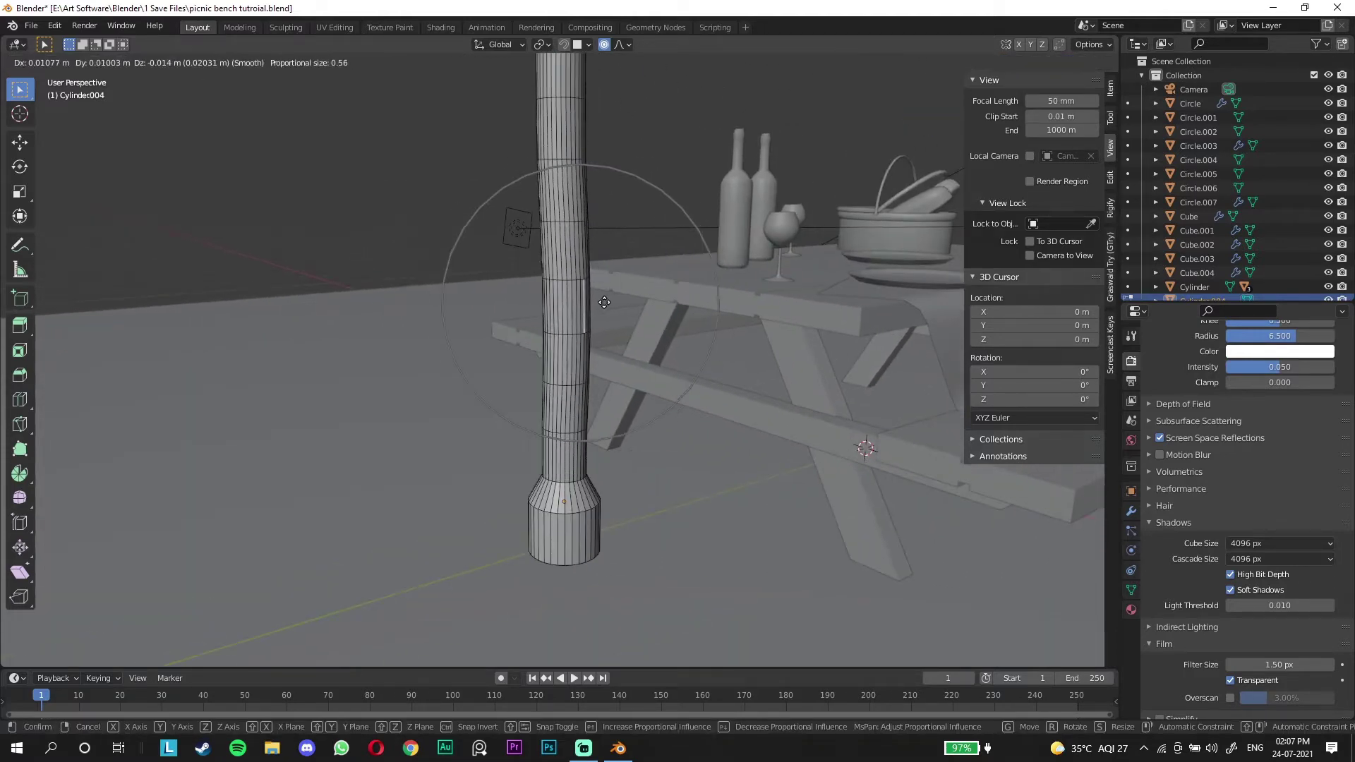
scroll(603, 302, "up", 2)
left_click(606, 301)
Step: Scale the pole's top face down to about 0.74 with proportional editing and raise it about 0.05 m
middle_click_drag(679, 137, 606, 266)
scroll(743, 143, "down", 4)
scroll(526, 172, "up", 5)
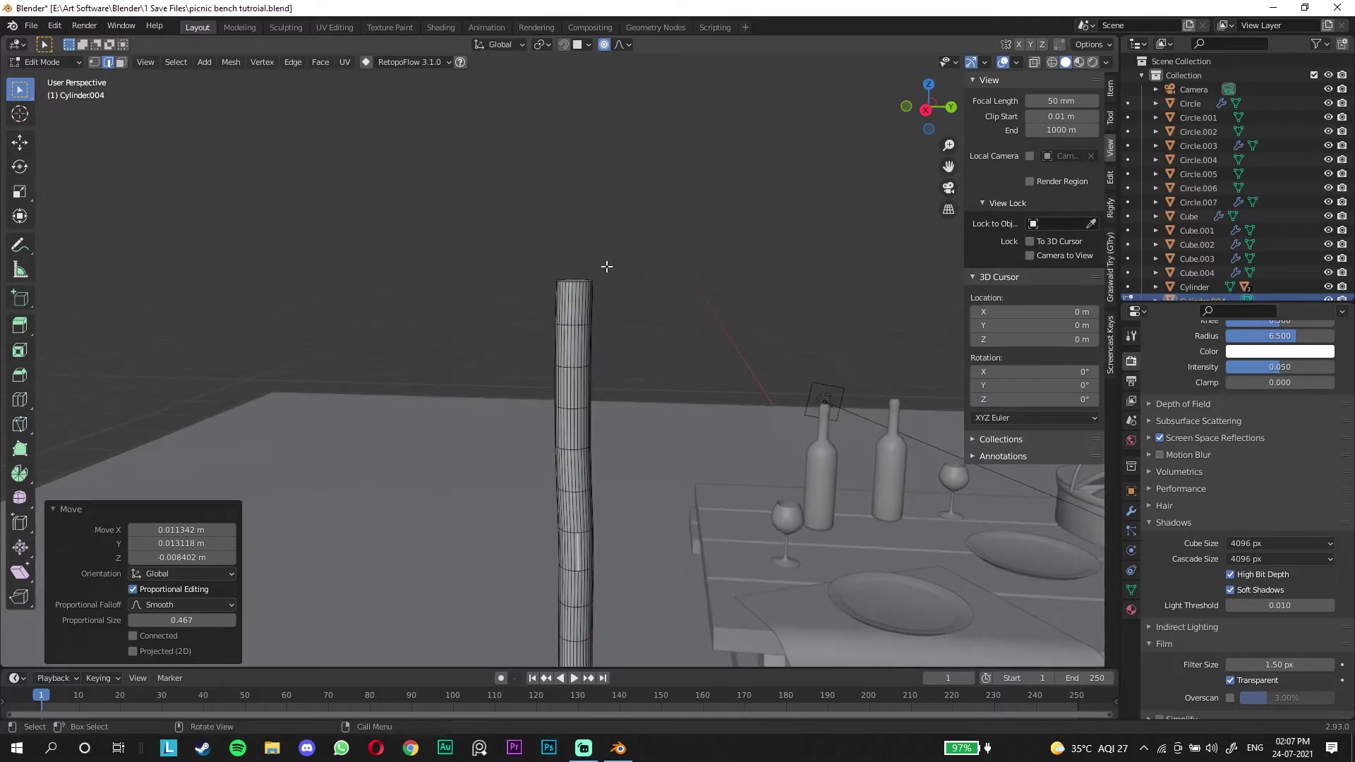
scroll(606, 266, "up", 3)
left_click(637, 364)
key("3")
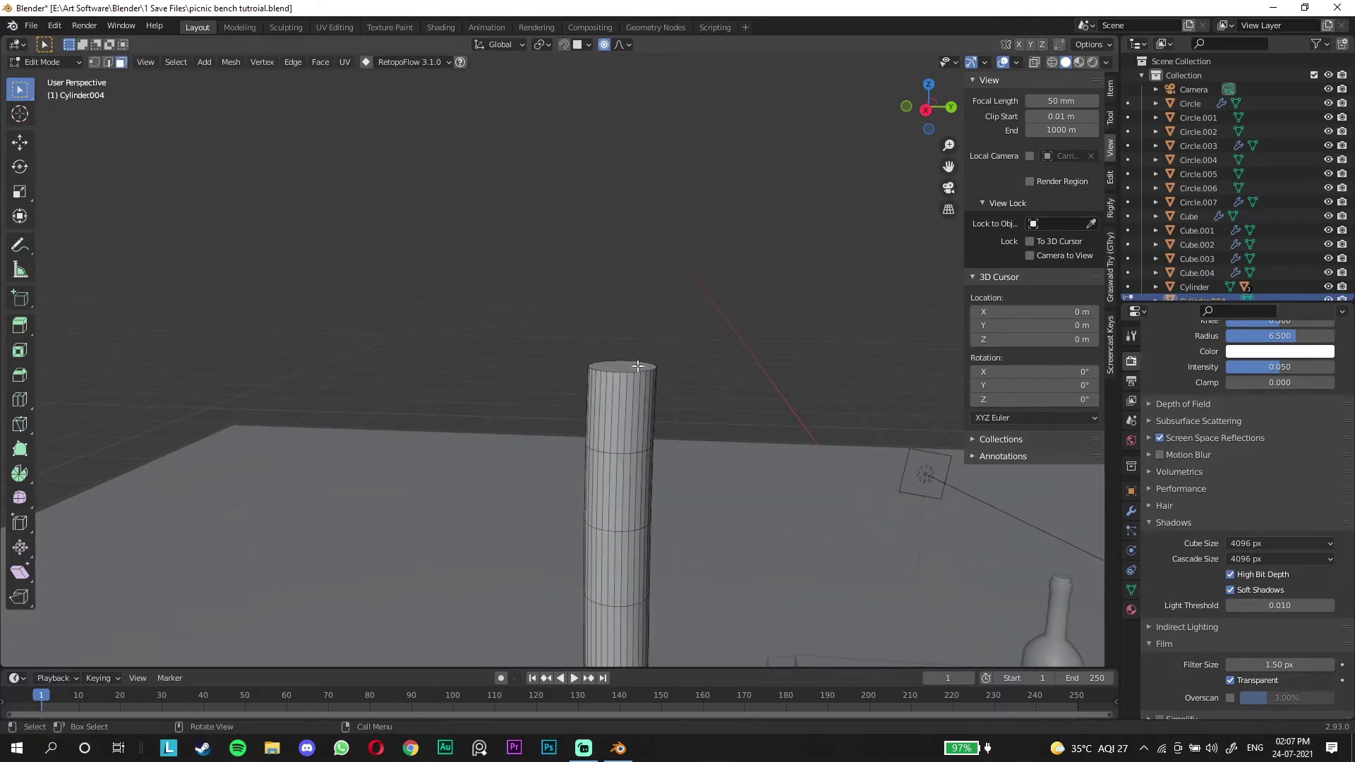
left_click(648, 390)
left_click(633, 365)
key("s")
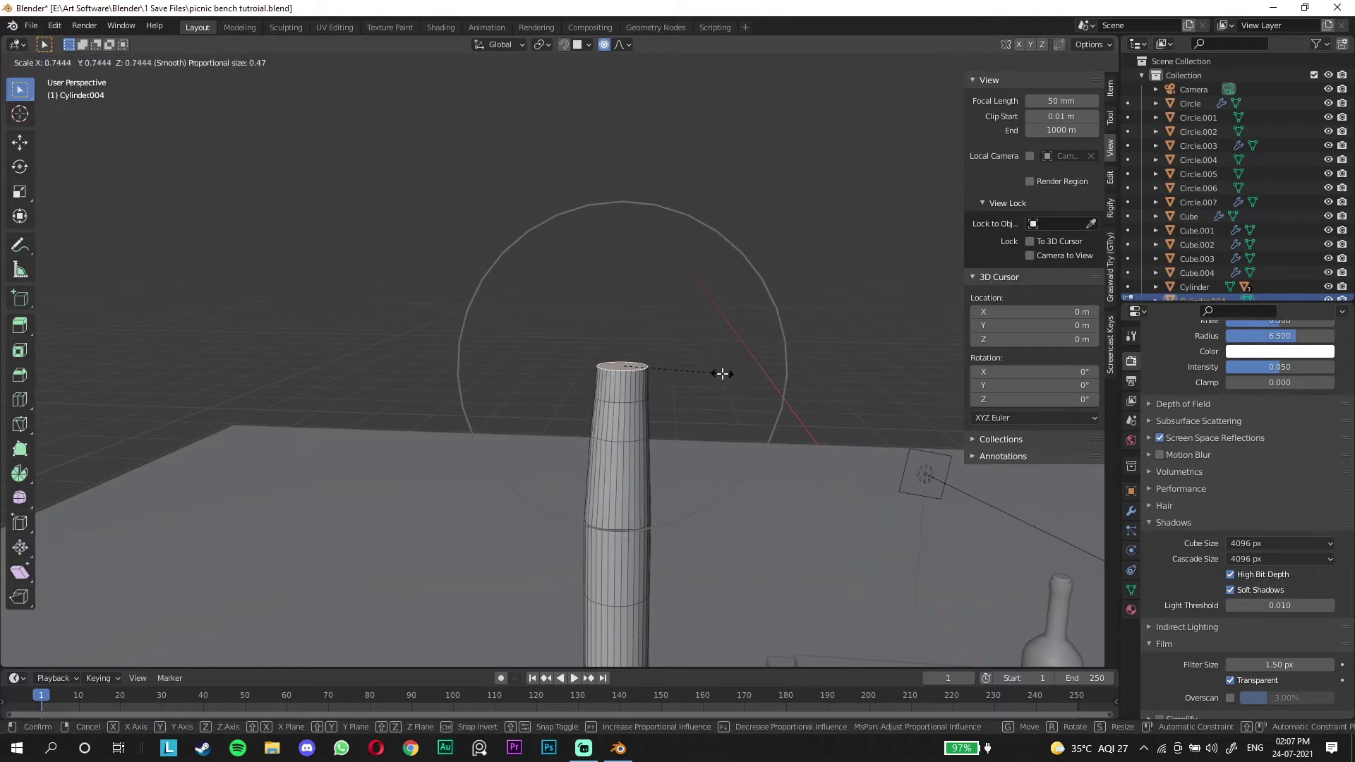
left_click(718, 378)
key("g")
key("z")
right_click(719, 356)
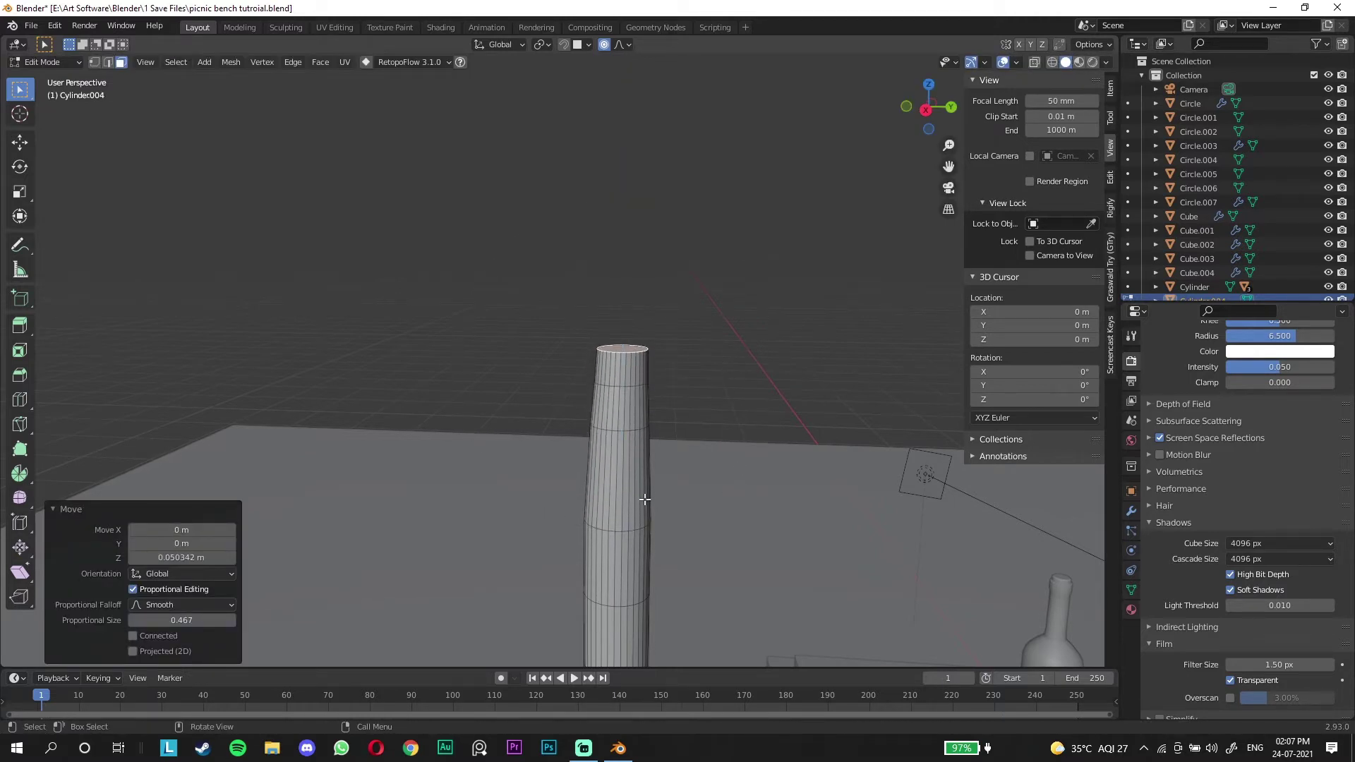
Step: Select the edge loop two rings below the pole's tapered tip and scale it to about 0.76 with proportional size 0.42
left_click(641, 526)
key("2")
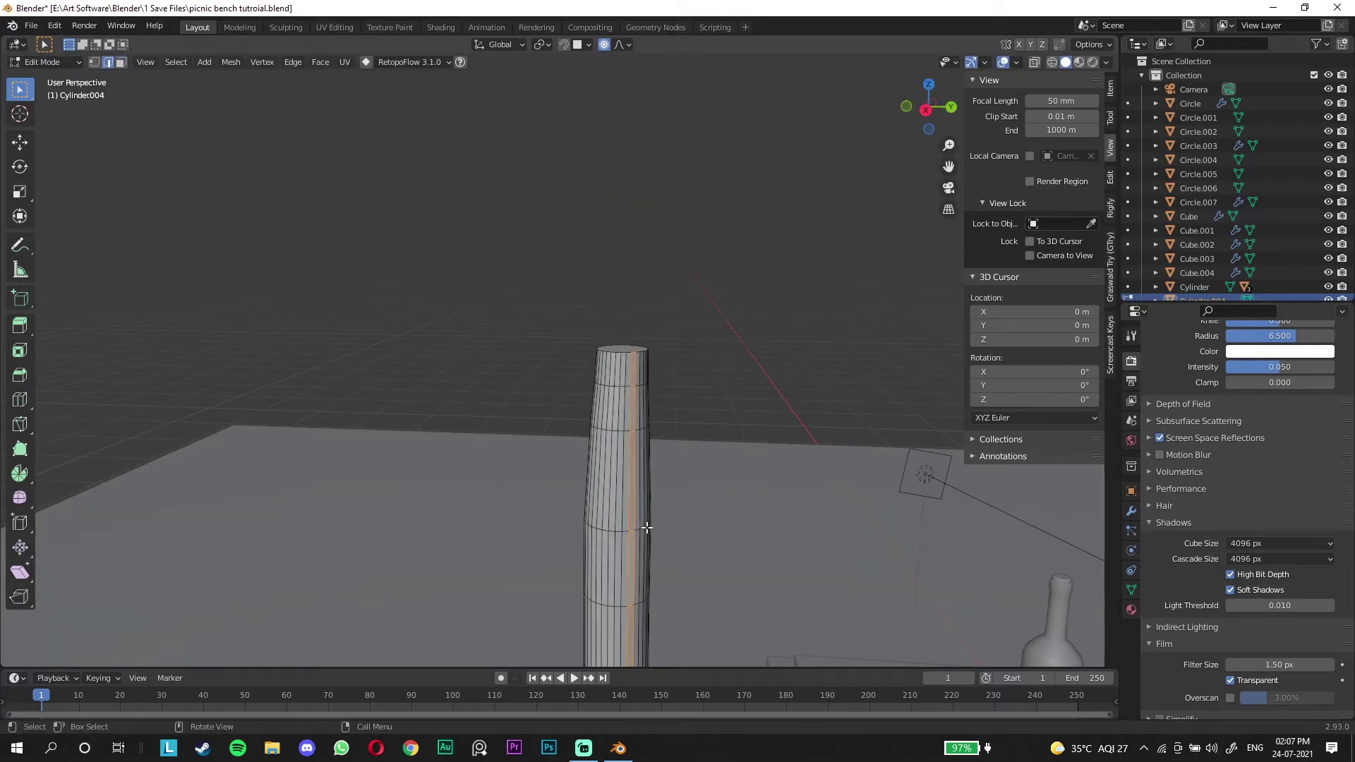
key("s")
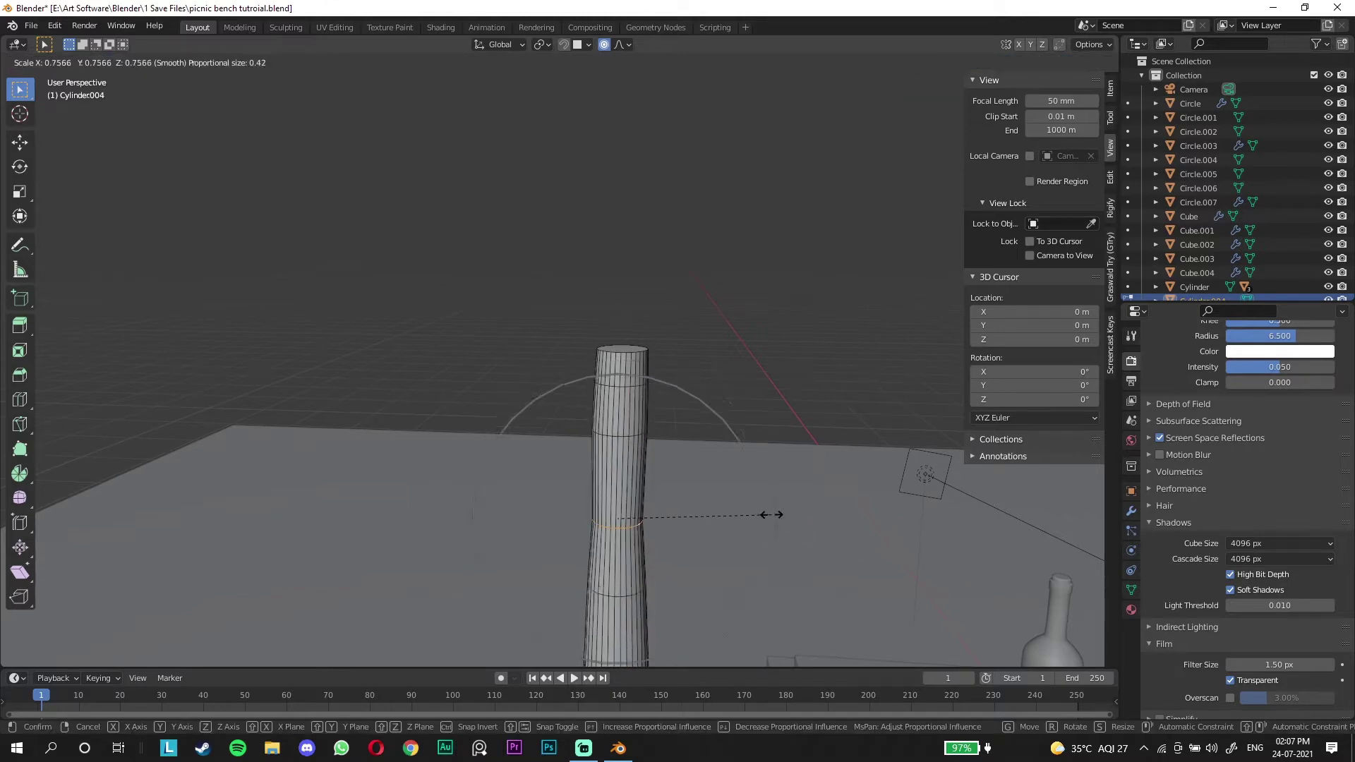
left_click(771, 514)
Step: Leave edit mode and make a linked duplicate of the pole about 4.88 m along Y, across the bench
scroll(816, 393, "down", 3)
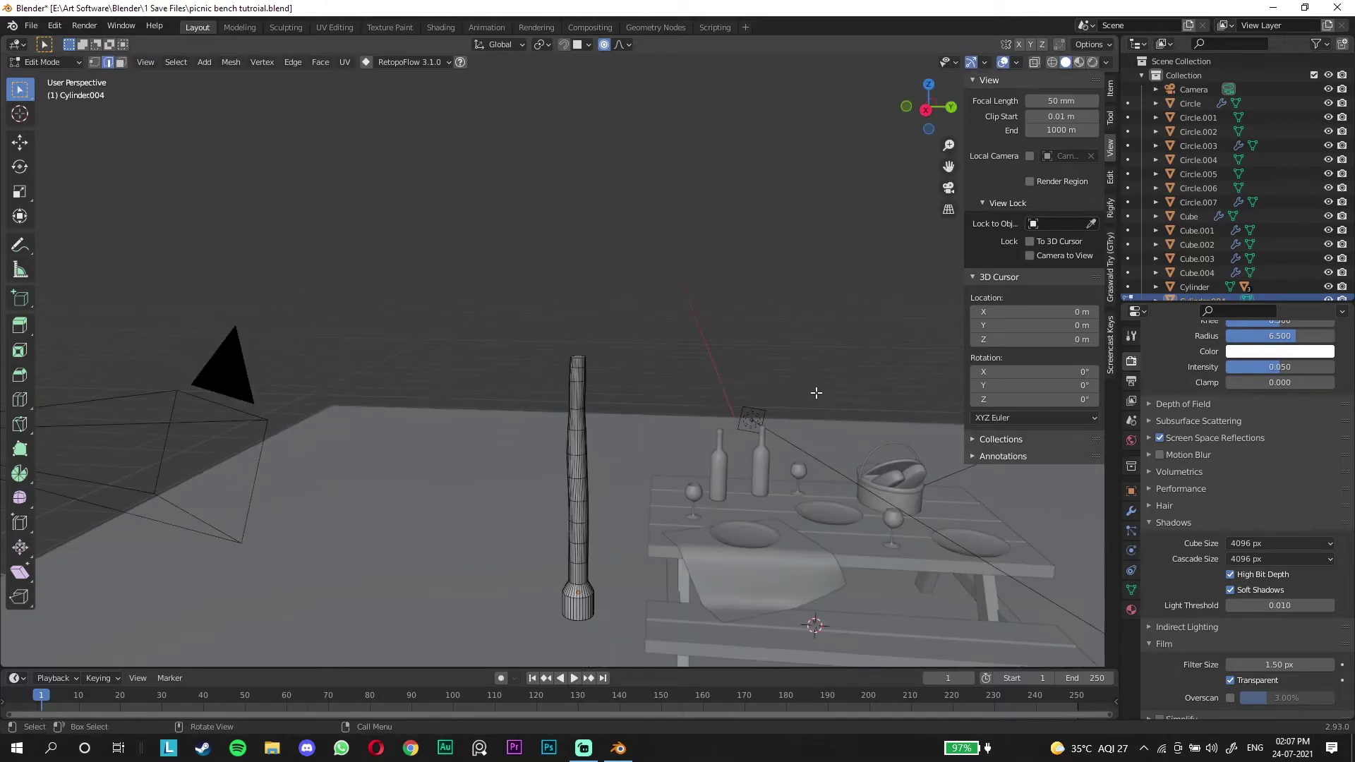
middle_click_drag(843, 404, 503, 508)
key("Tab")
middle_click_drag(446, 358, 454, 392)
key("shift+d")
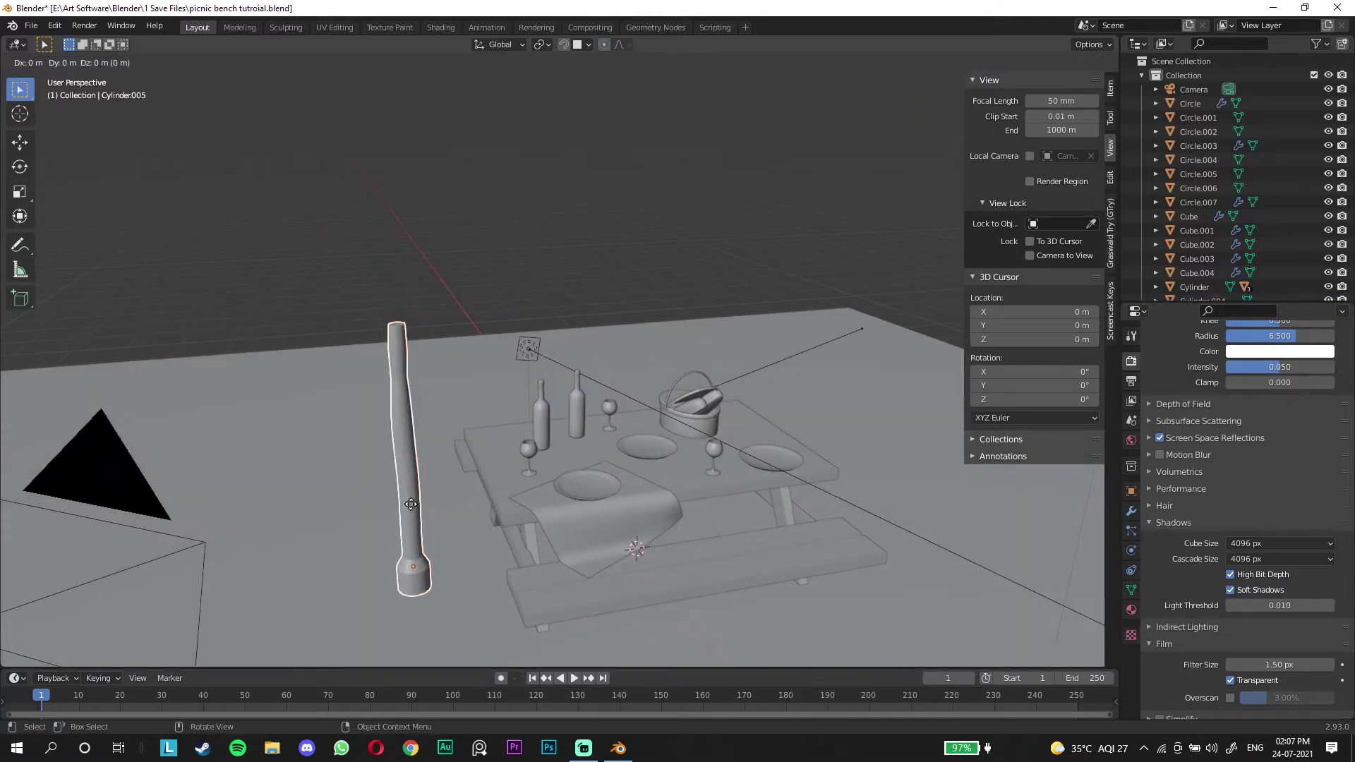
key("y")
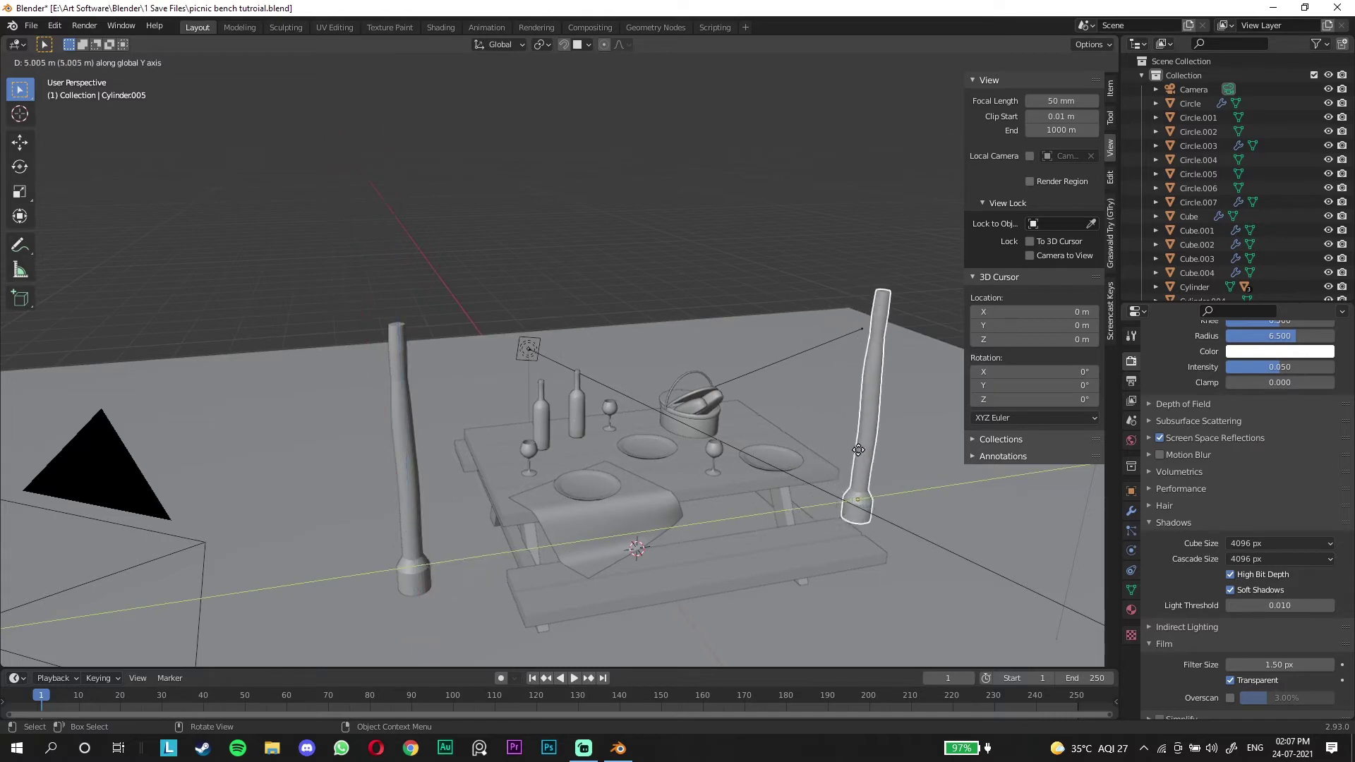
left_click(849, 458)
middle_click_drag(849, 457, 889, 485)
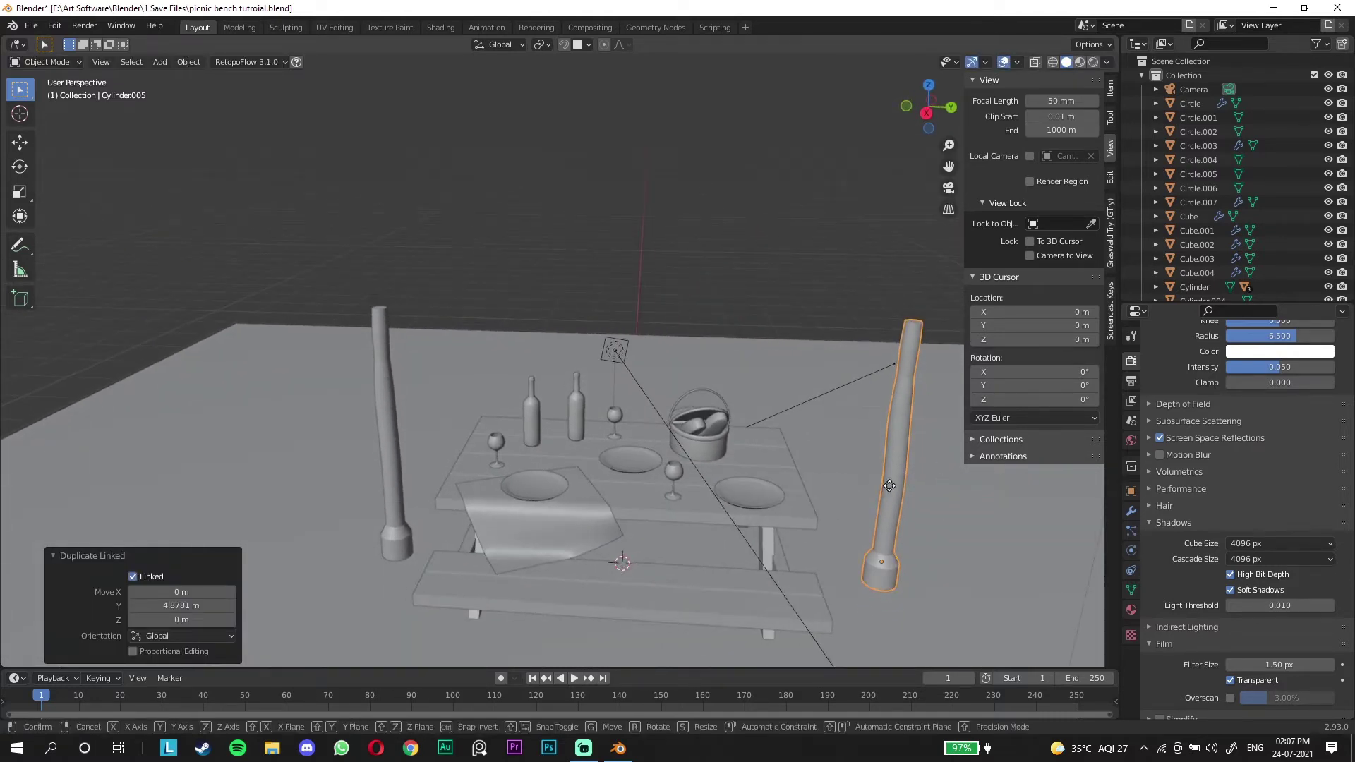
Step: Rotate the copied pole 33.4° about the global Z axis and try shifting it about 0.25 m back along Y
key("g")
key("z")
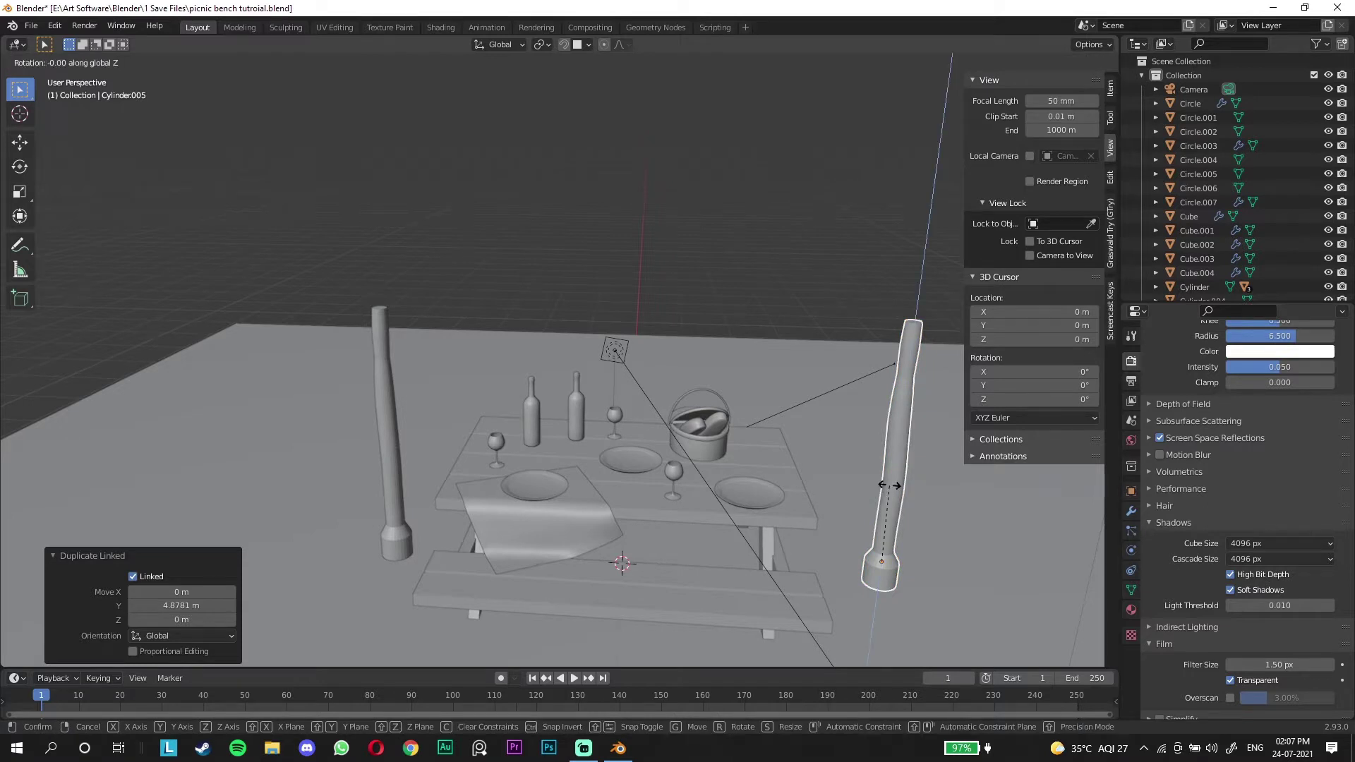
left_click(803, 382)
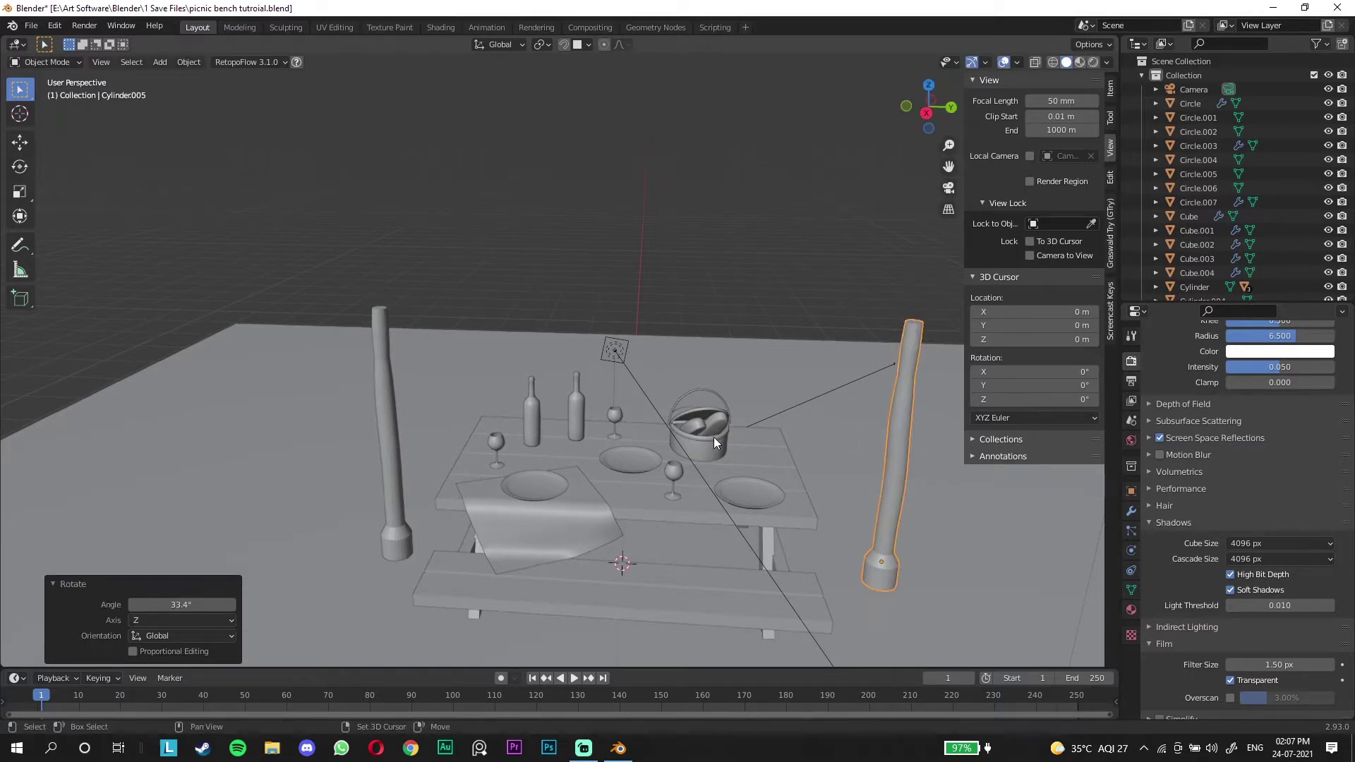
mouse_move(713, 437)
middle_mouse_down()
mouse_move(662, 442)
mouse_move(710, 433)
middle_mouse_up()
key("Escape")
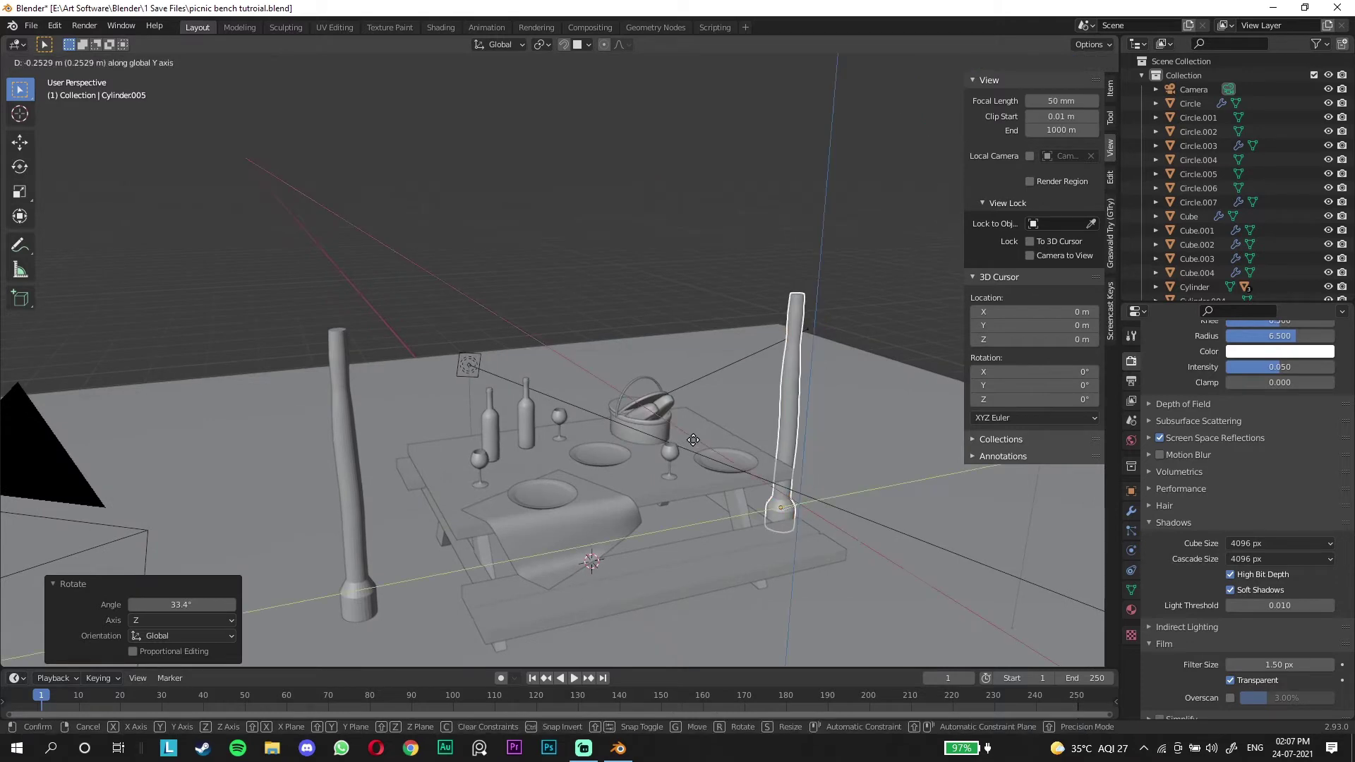
key("ctrl+z")
Step: Place the 3D cursor on the top of the first pole and select that pole
middle_click_drag(323, 326, 644, 411)
scroll(381, 224, "up", 5)
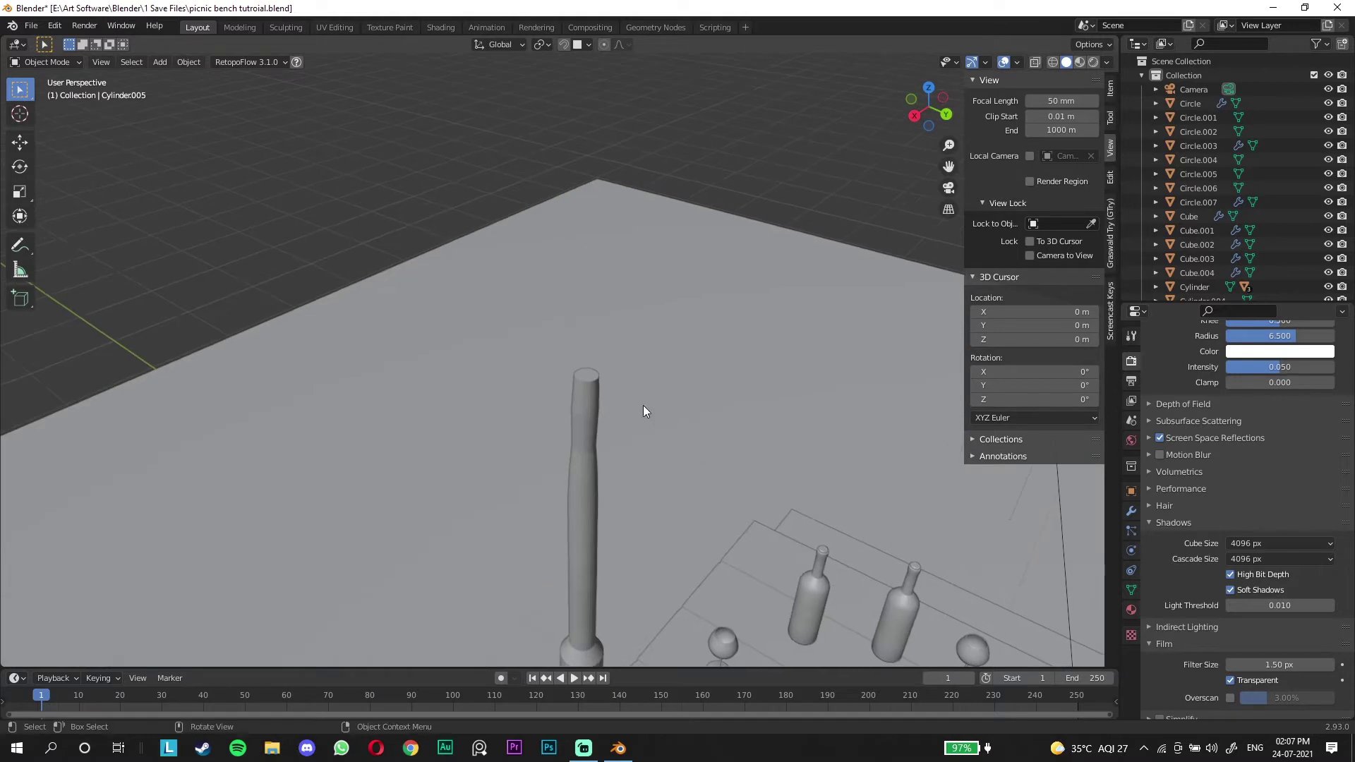
right_click(587, 379, "shift")
right_click(599, 399)
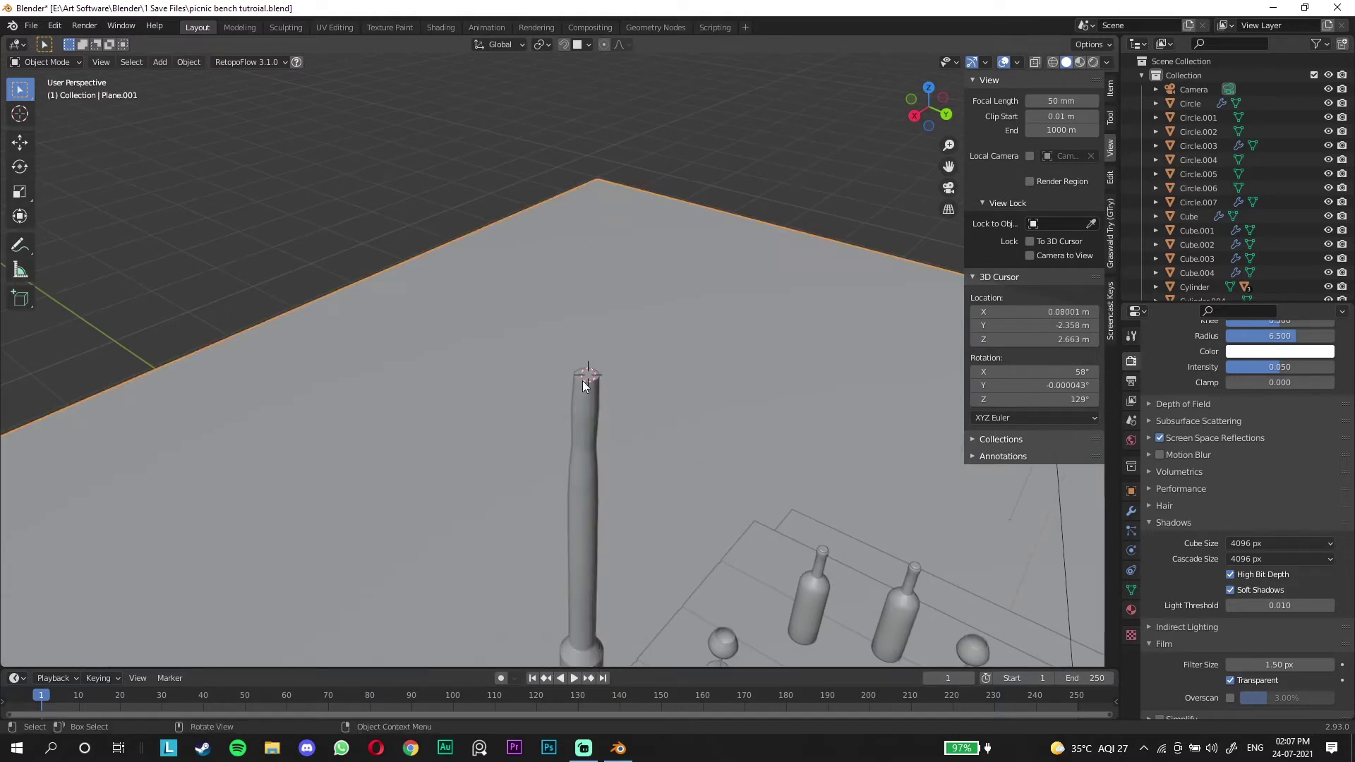
left_click(582, 381)
Step: Turn on the Screencast Keys display
left_click(1110, 313)
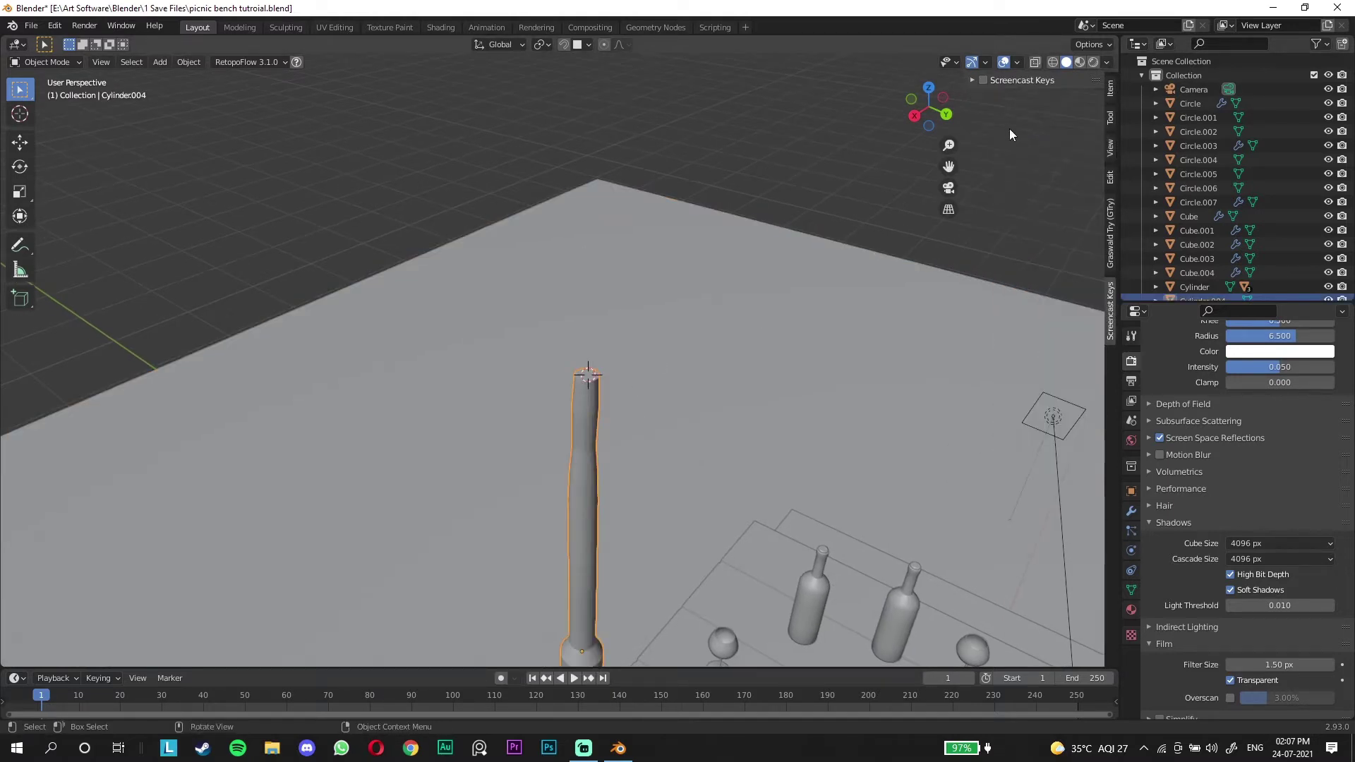
left_click(983, 80)
left_click(718, 278)
Step: Add a Path curve at the 3D cursor on the first pole's top and open it for editing
middle_click_drag(717, 278, 454, 432)
key("shift+a")
mouse_move(456, 425)
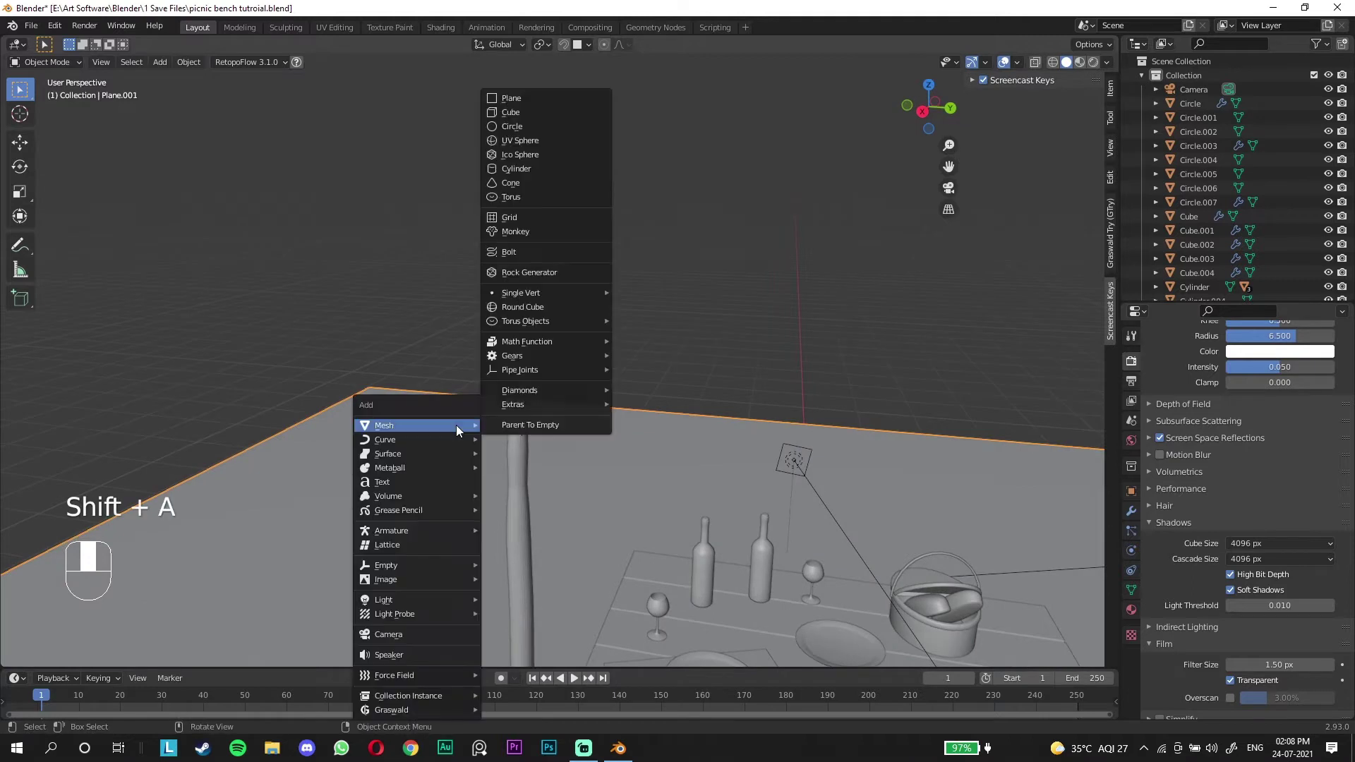
mouse_move(459, 508)
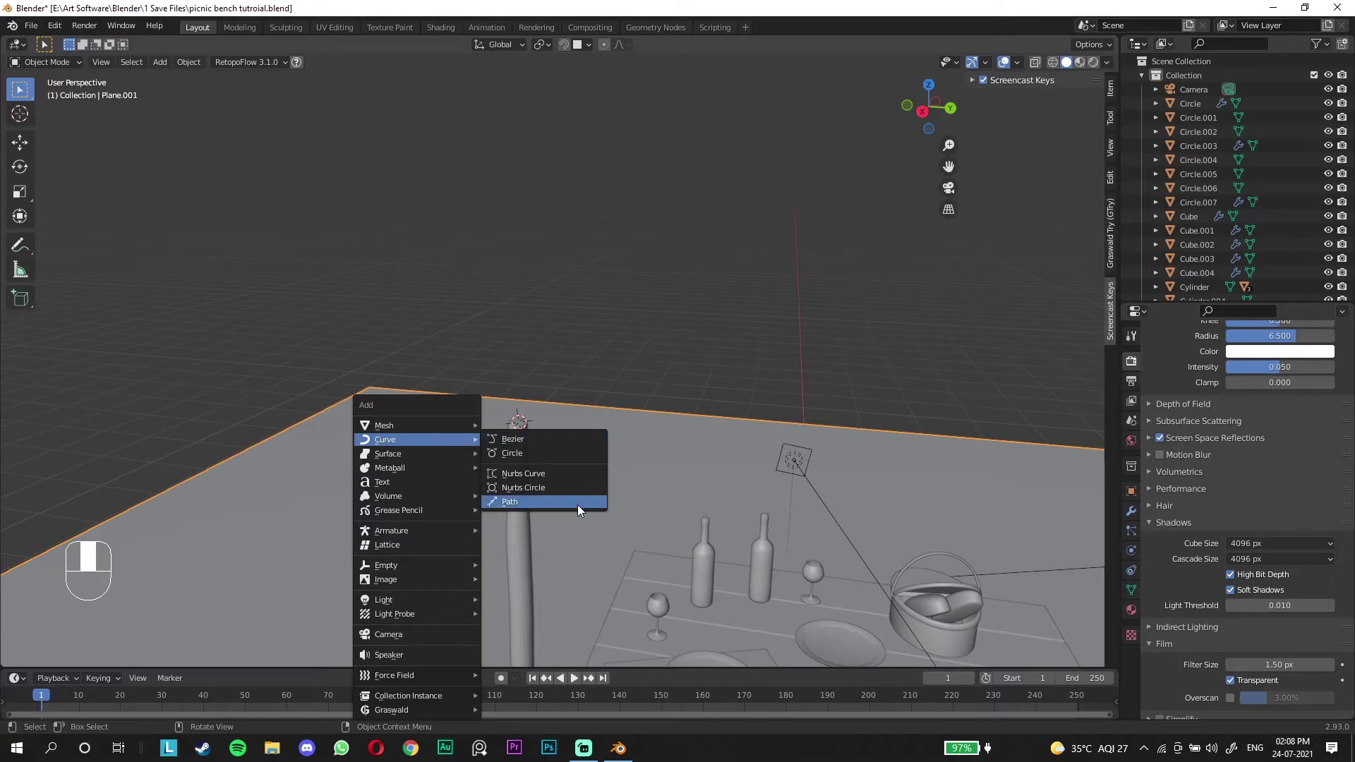
left_click(577, 505)
mouse_move(542, 412)
middle_mouse_down()
mouse_move(679, 421)
mouse_move(558, 452)
mouse_move(611, 455)
mouse_move(570, 455)
mouse_move(629, 431)
mouse_move(562, 423)
middle_mouse_up()
key("Tab")
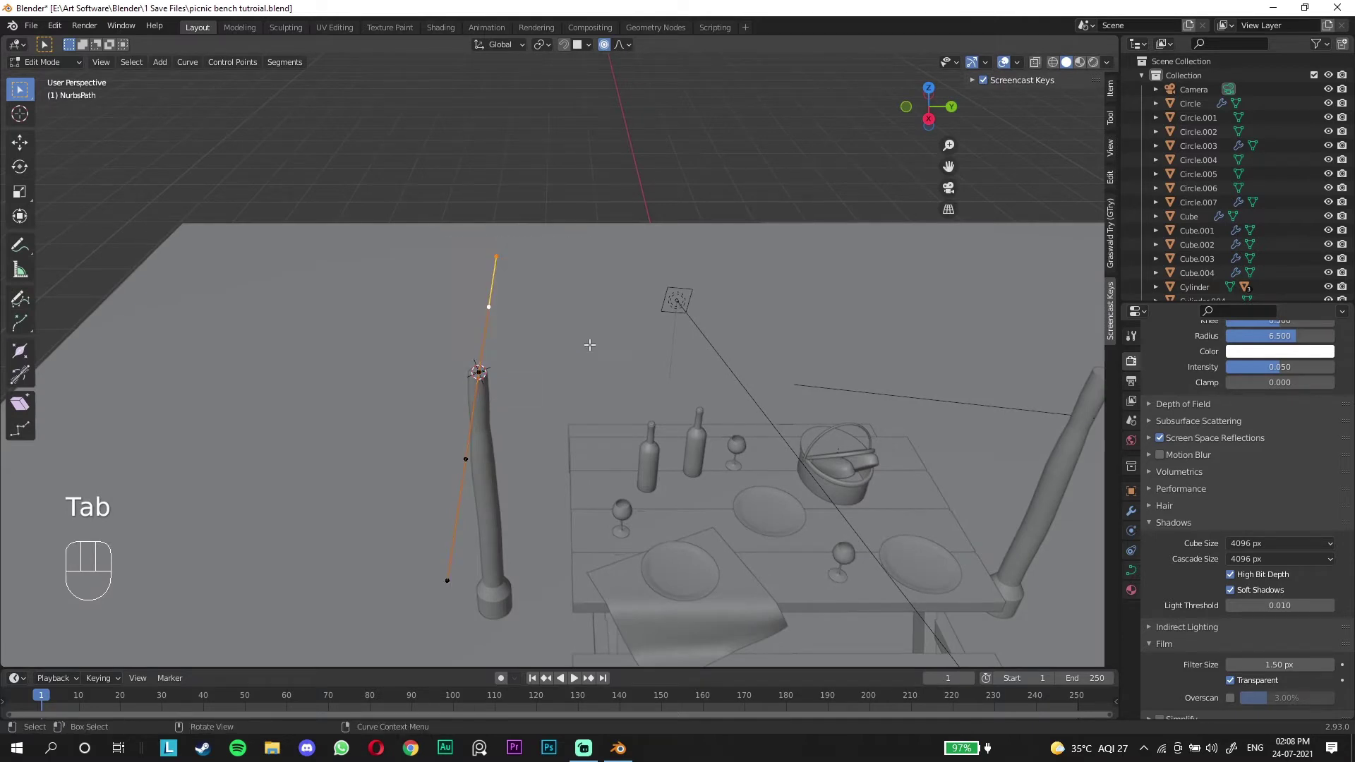
Step: Move the path's far end segment about 4.6 m along Y toward the second pole, and the opposite end segment with proportional editing off
key("g")
left_click(1086, 410)
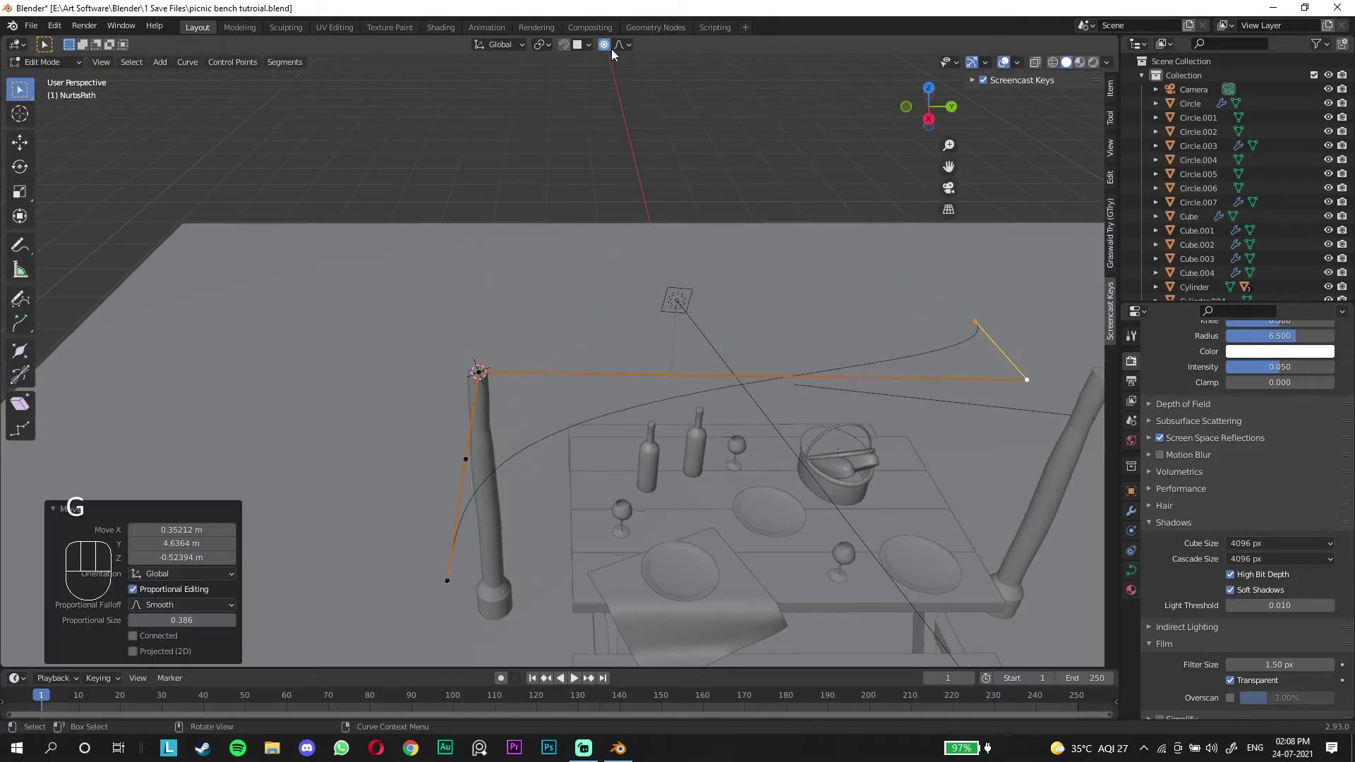
key("g")
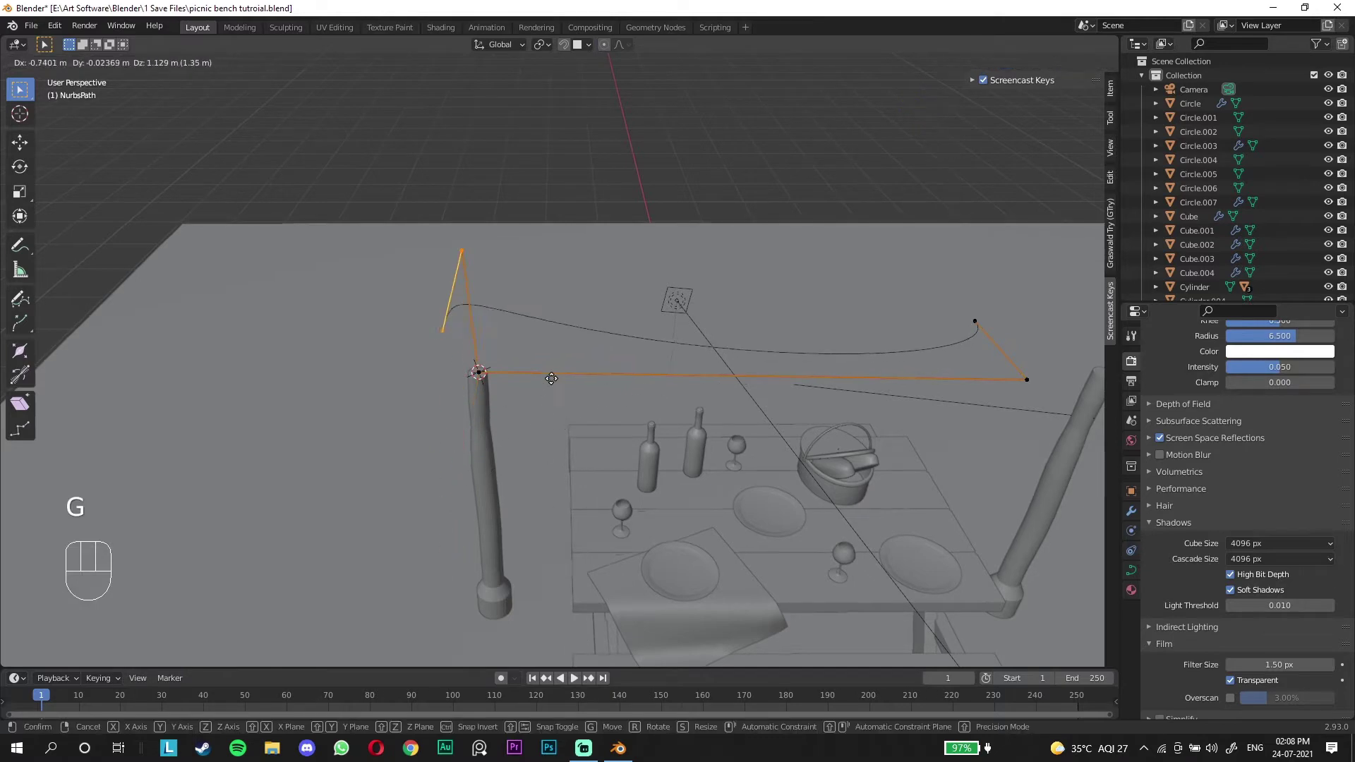
left_click(586, 420)
middle_click_drag(586, 421, 585, 393)
Step: Move the path's loose end point beside the first pole's top and shift the middle point about 2.13 m along Y
left_click(416, 453)
scroll(392, 464, "up", 3)
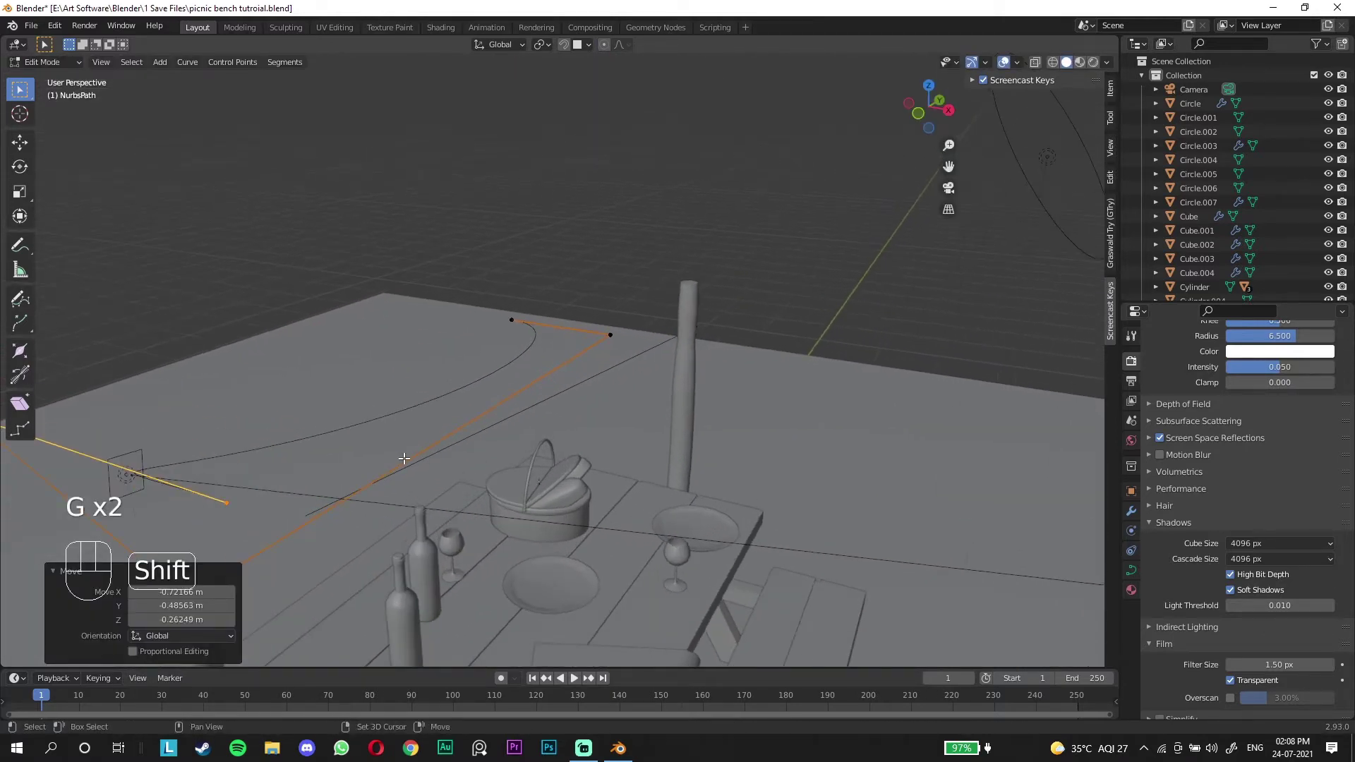
middle_click_drag(403, 459, 798, 242, "shift")
left_click(741, 210)
key("g")
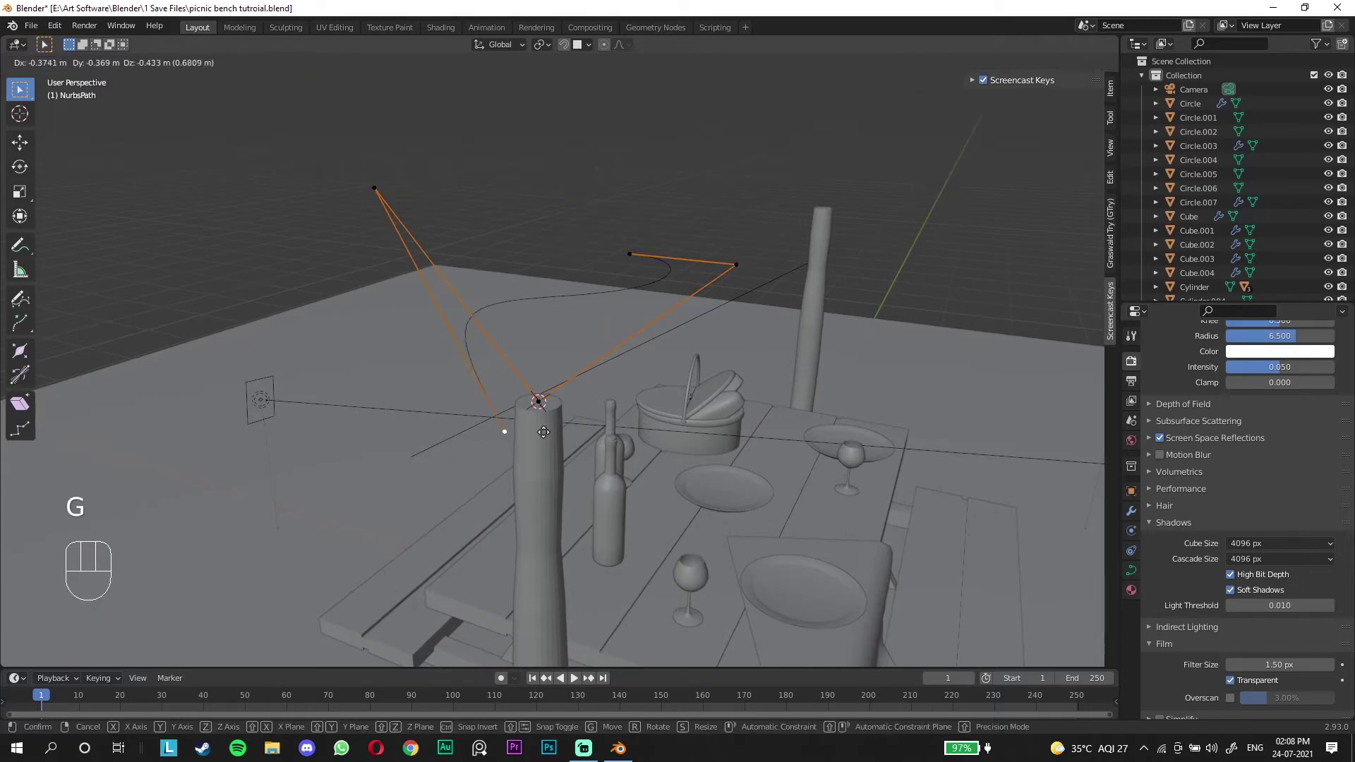
left_click(502, 430)
middle_click_drag(664, 412, 588, 379)
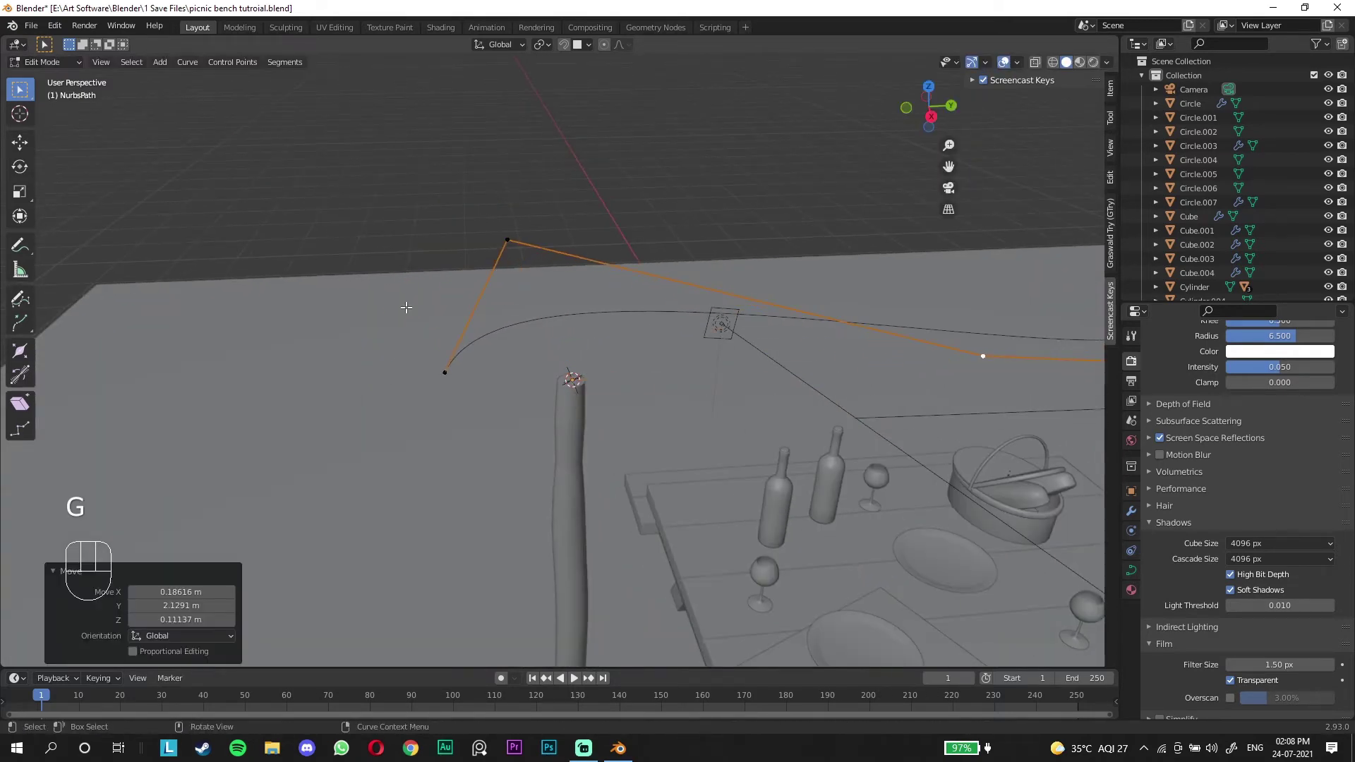
Step: Bring the path's end point onto the first pole's top, adjusting it in front view about -0.43 m in X and -0.20 m in Z
left_click_drag(451, 199, 596, 389)
key("g")
left_click(665, 433)
key("KP_1")
key("g")
left_click(622, 453)
key("KP_3")
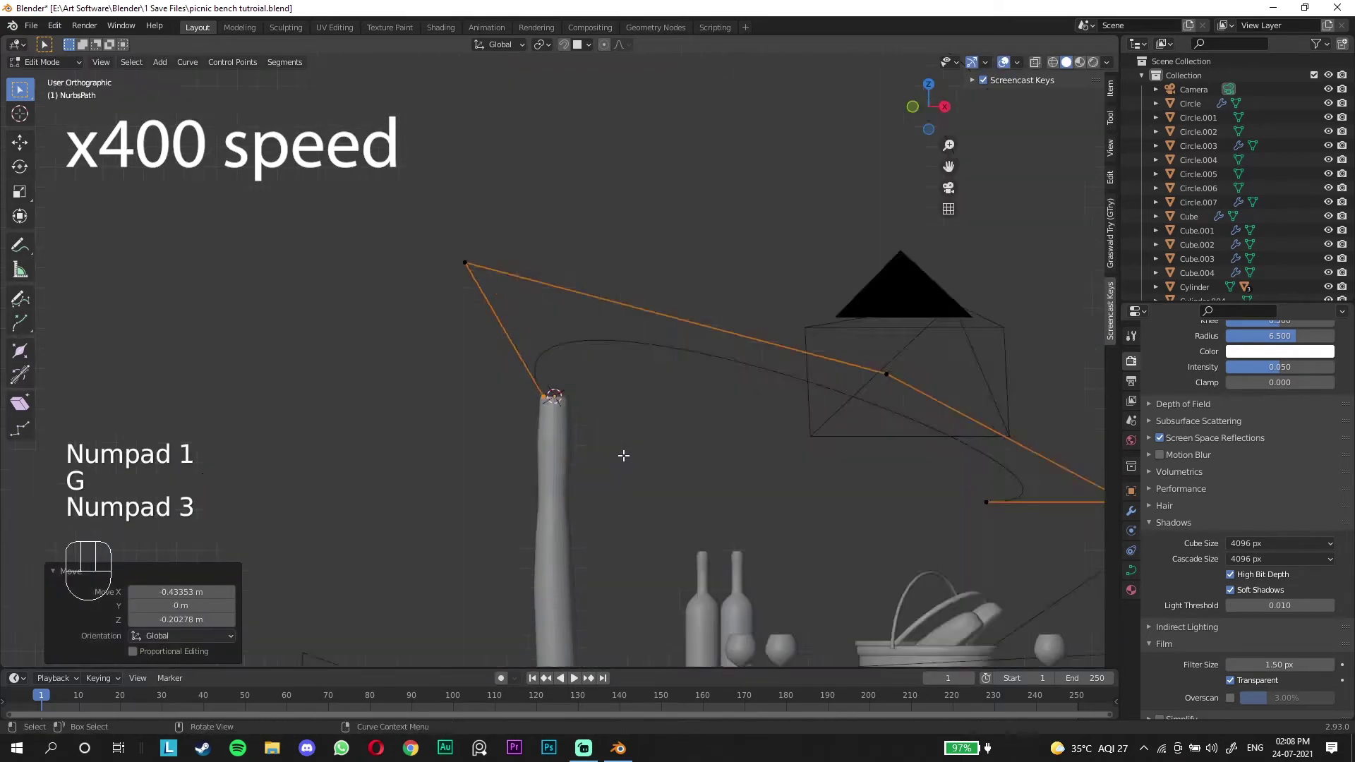
Step: Switch the Blender window to fullscreen
left_click(1145, 749)
right_click(1188, 714)
left_click(1221, 682)
left_click(120, 25)
left_click(163, 80)
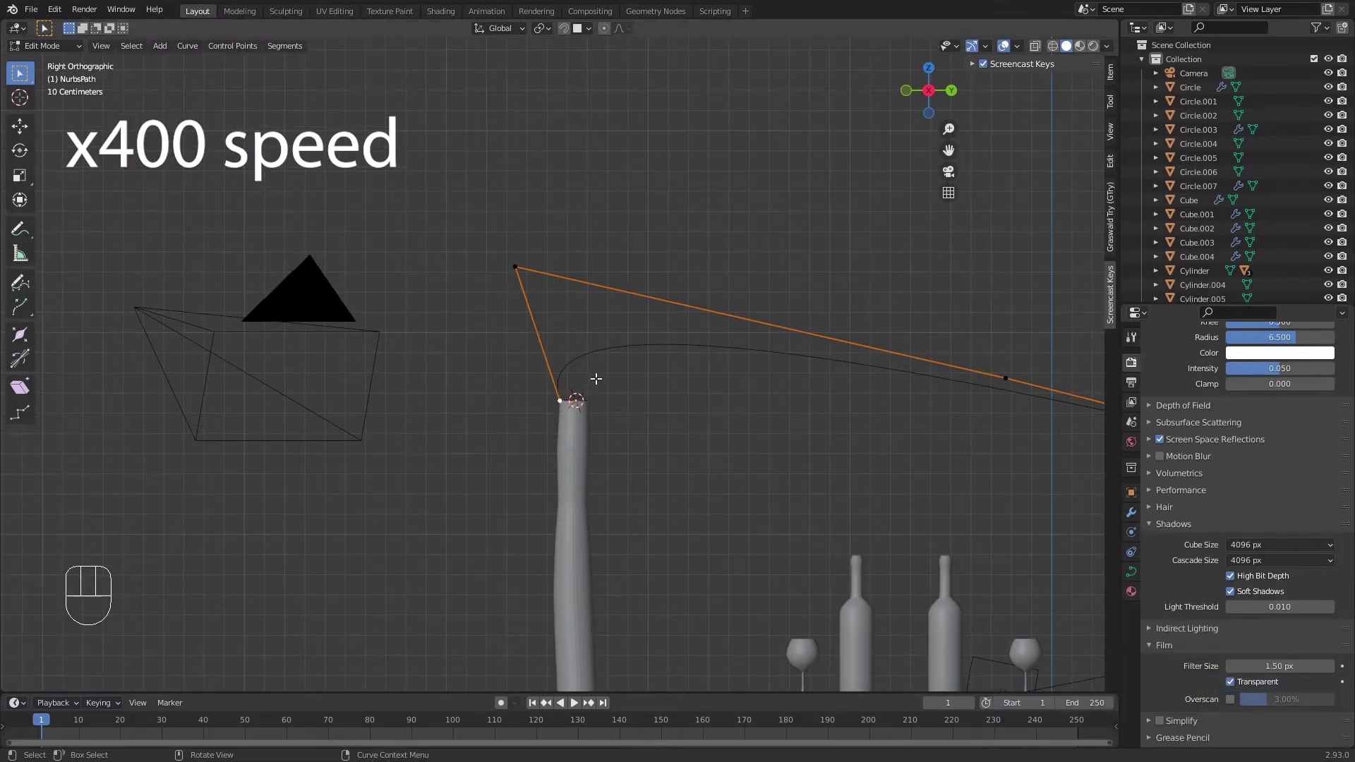
Step: Center the path's end point on the first pole's top and lower the neighbouring control point above the table to create sag
key("g")
left_click(598, 382)
middle_click_drag(426, 392, 564, 451)
key("g")
left_click(663, 391)
key("KP_3")
key("g")
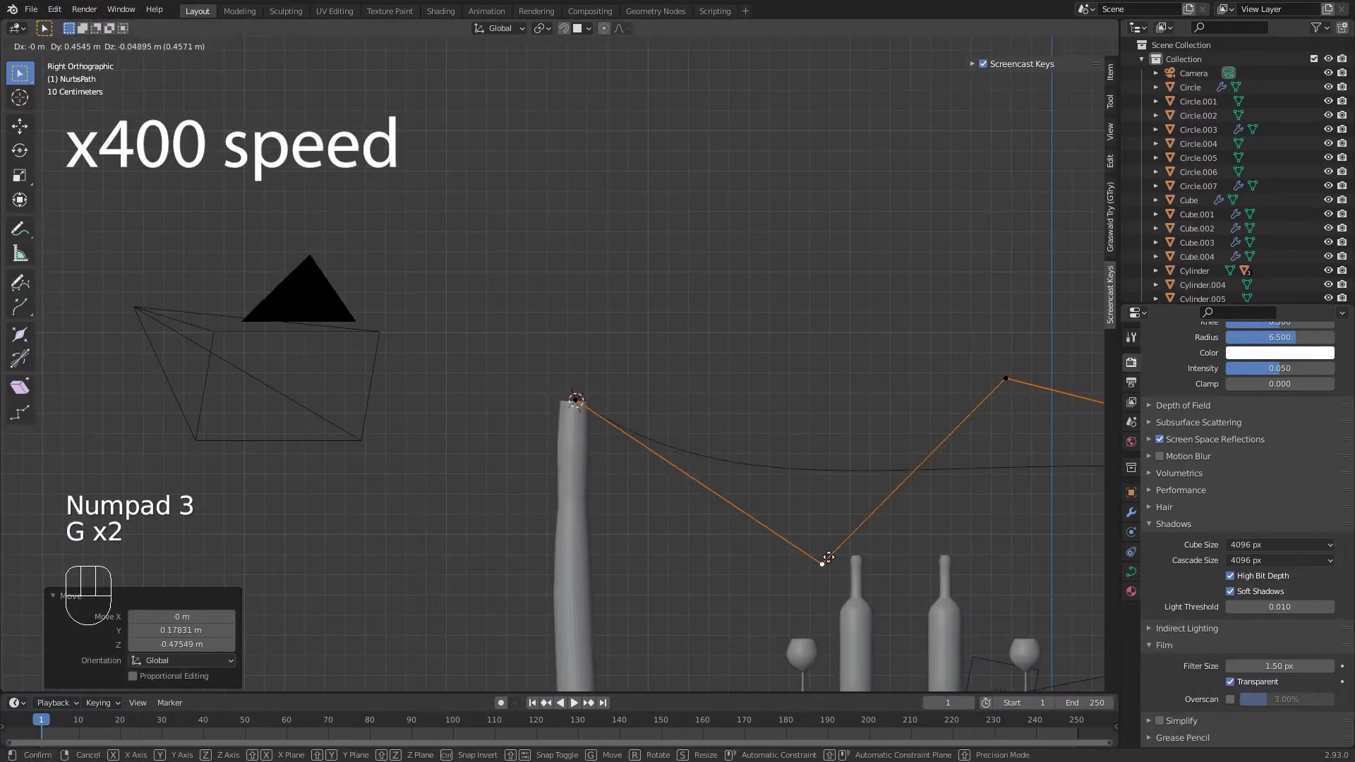
left_click(878, 583)
Step: Lower the path's next control point between the poles to continue the sag above the table
middle_click_drag(878, 583, 550, 580, "shift")
left_click(677, 372)
key("g")
left_click(892, 544)
Step: Raise the path's last two control points about 0.53 m to the second pole's top height and adjust them in front view
middle_click_drag(892, 545, 487, 499, "shift")
left_click_drag(712, 409, 859, 544)
key("g")
left_click(874, 435)
key("KP_1")
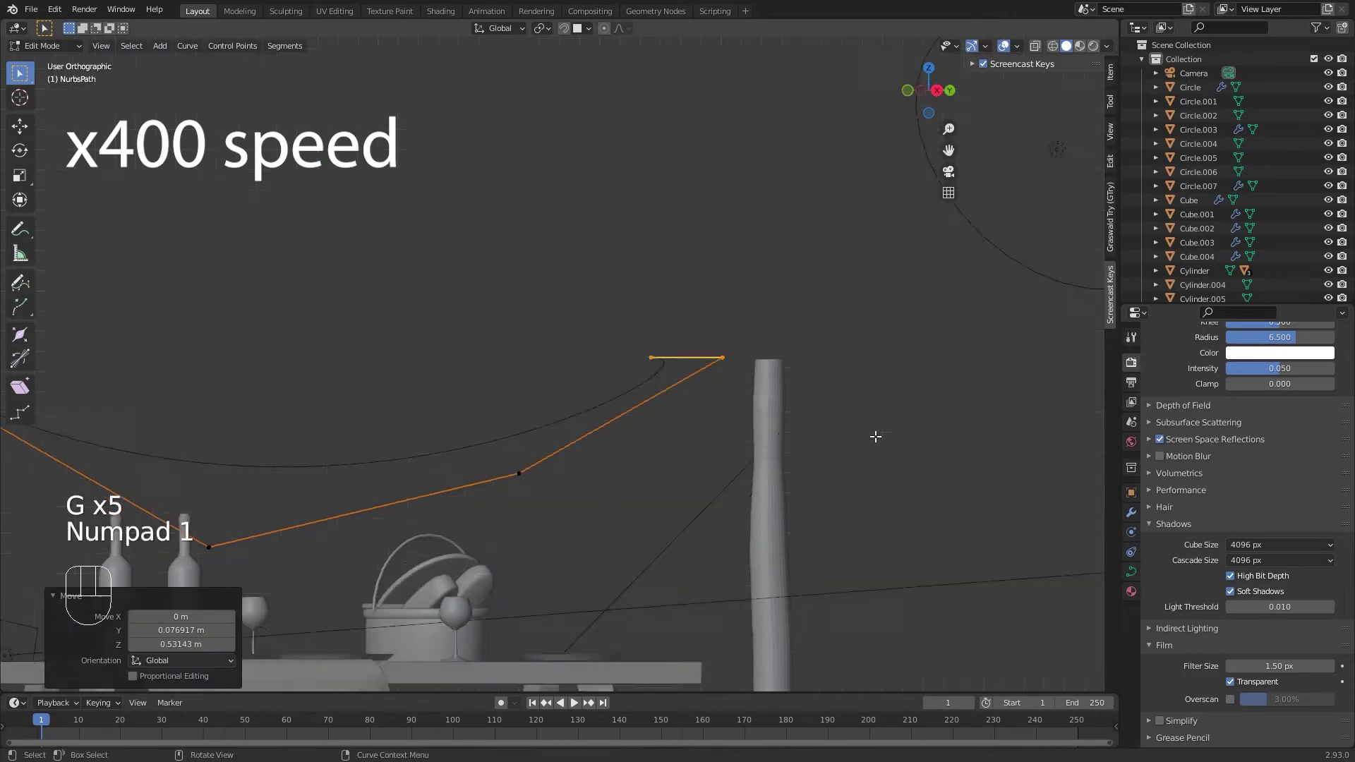
key("g")
left_click(644, 350)
middle_click_drag(644, 350, 540, 424)
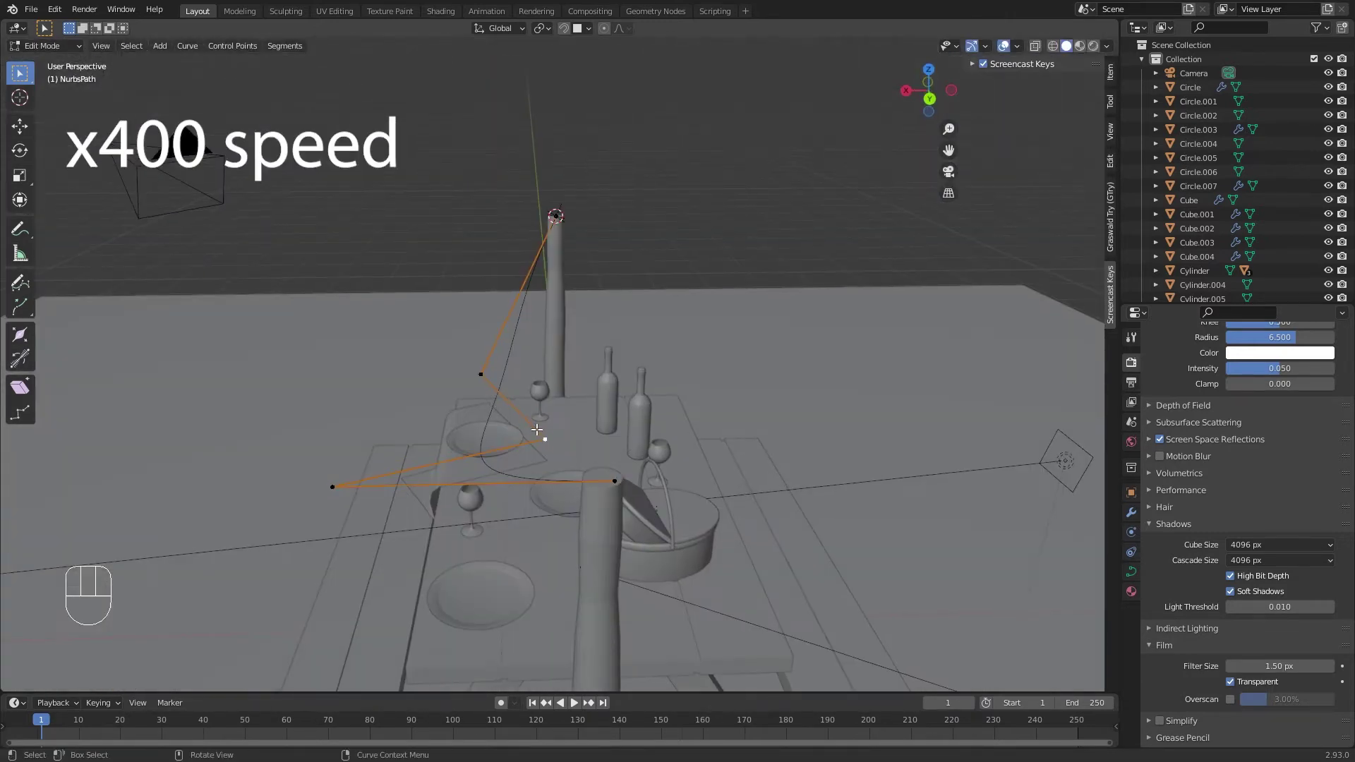
Step: Pull the sideways-offset control points back toward the line between the poles, shifting the one beside the second pole about -0.82 m in X
left_click(481, 374)
key("g")
left_click(674, 406)
key("g")
left_click(331, 488)
key("g")
left_click(562, 454)
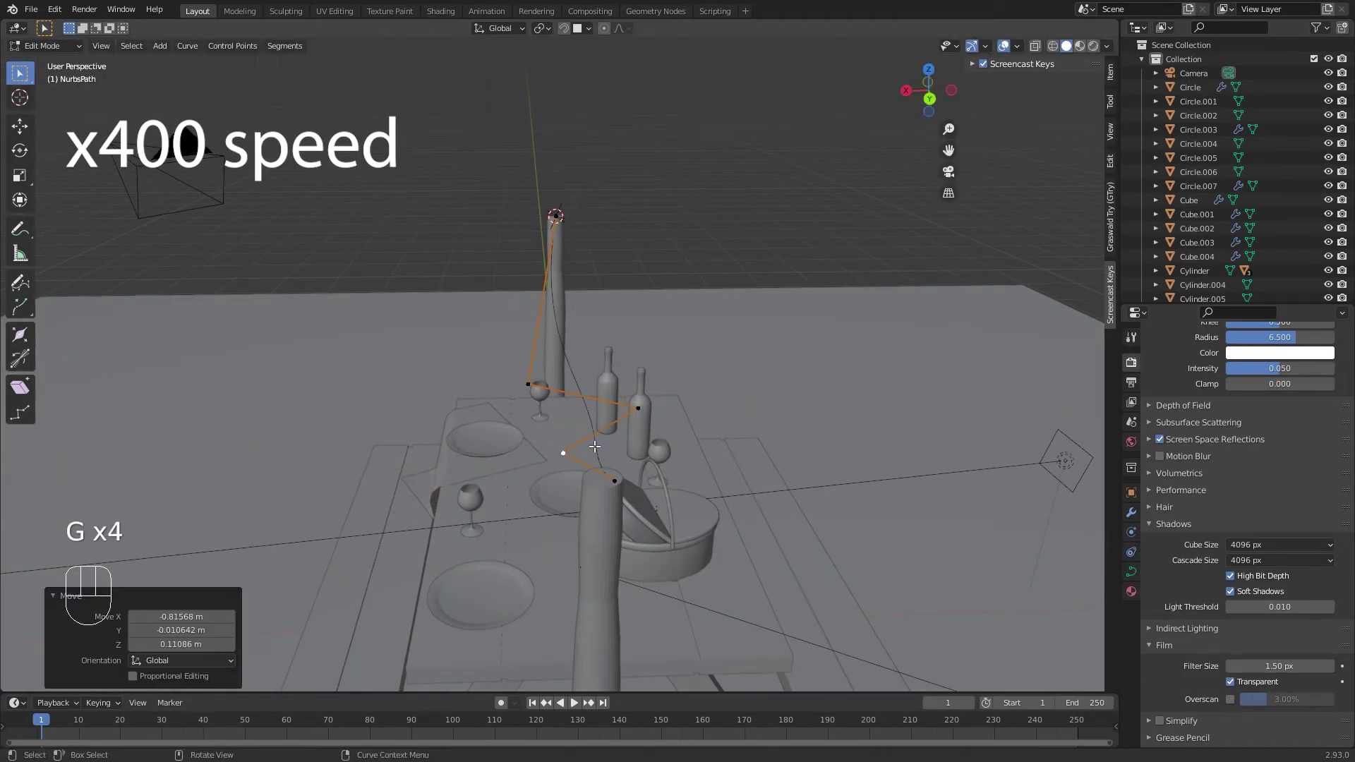
Step: Line up more path control points with the poles in front view, moving the last one about 0.31 m in X
key("KP_1")
key("g")
left_click(535, 399)
left_click(472, 442)
key("g")
left_click(534, 443)
Step: Align the remaining stray control point with the poles in front view, about -0.29 m in X and 0.30 m up
scroll(583, 463, "down", 2)
middle_click_drag(584, 463, 414, 475)
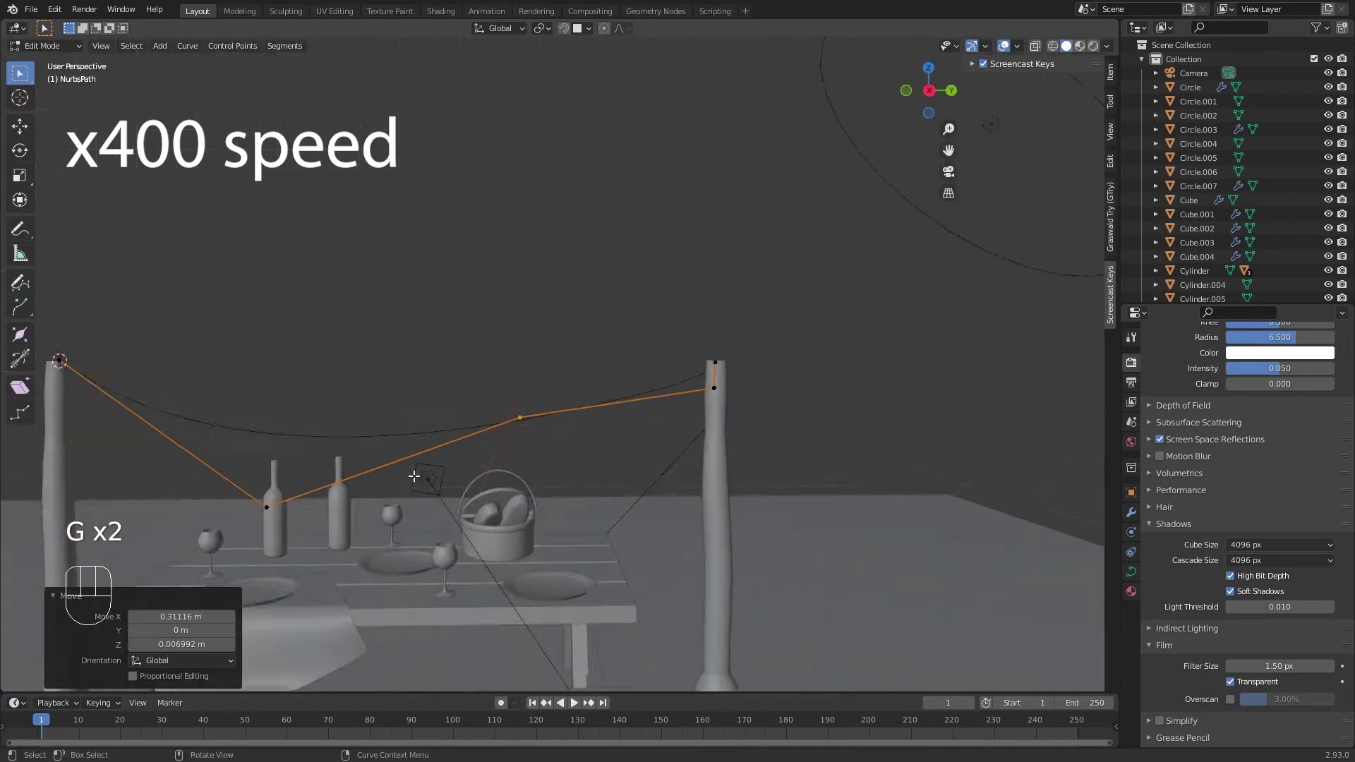
key("KP_1")
key("g")
left_click(526, 469)
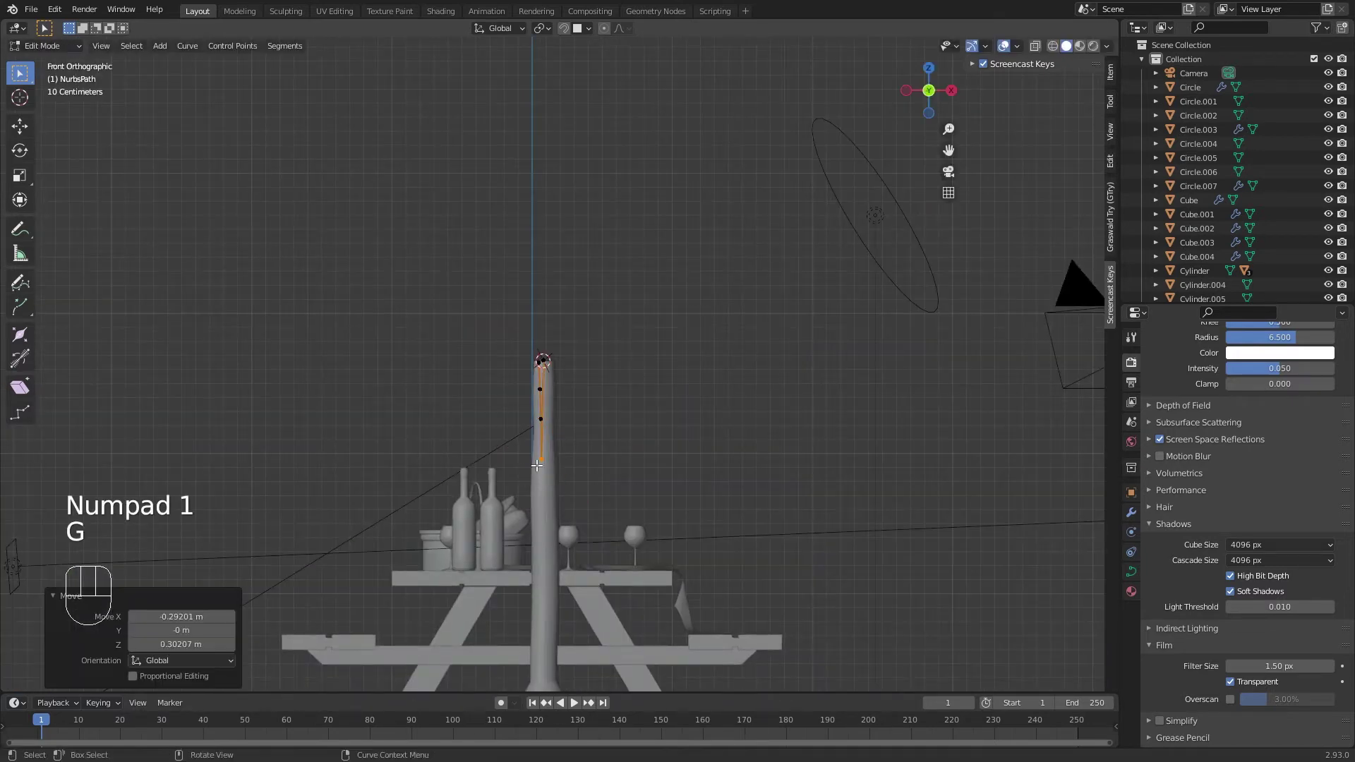
Step: Finish editing the path and check how the line hangs between the two poles
middle_click_drag(526, 470, 442, 321)
scroll(444, 366, "up", 2)
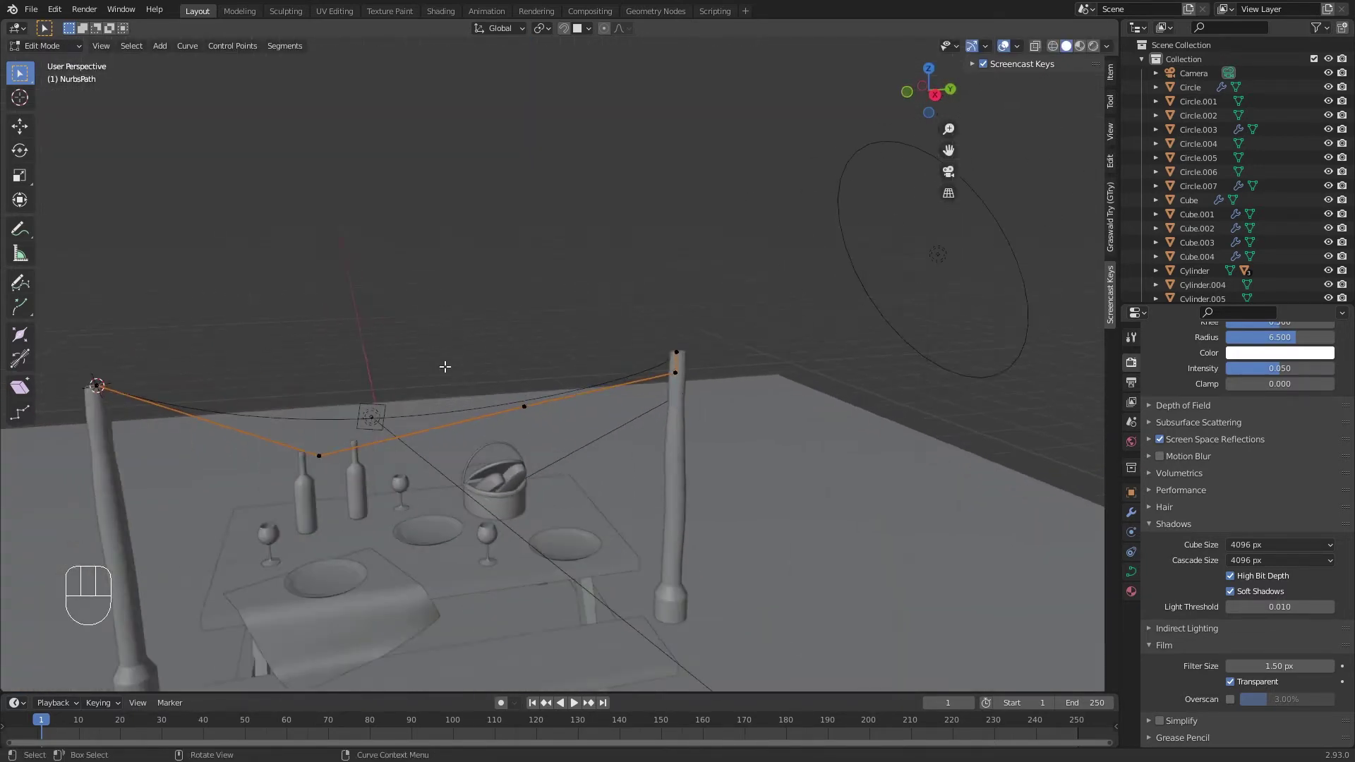
key("z")
key("Tab")
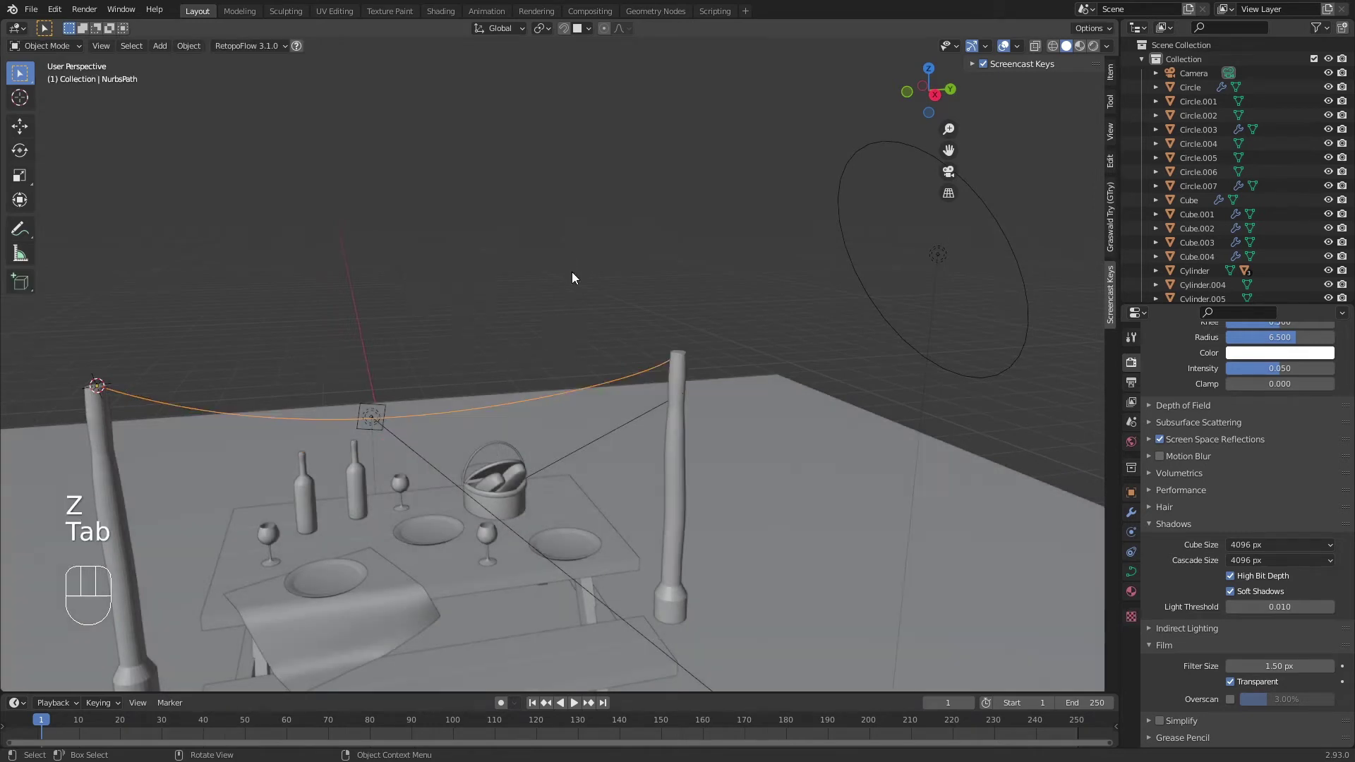
middle_click_drag(571, 272, 449, 378)
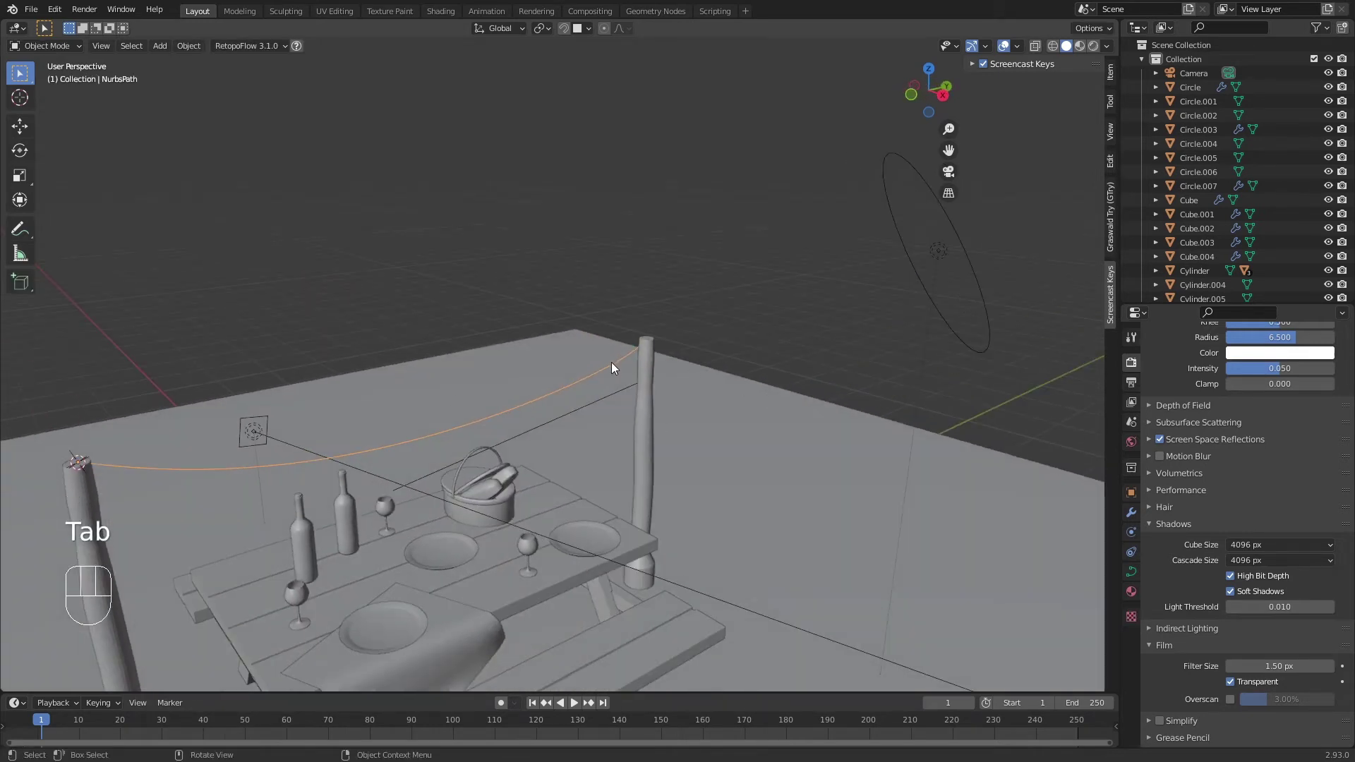
Step: Give the hanging path a round bevel with a depth of 0.02 m so it becomes a solid cord
left_click(1133, 568)
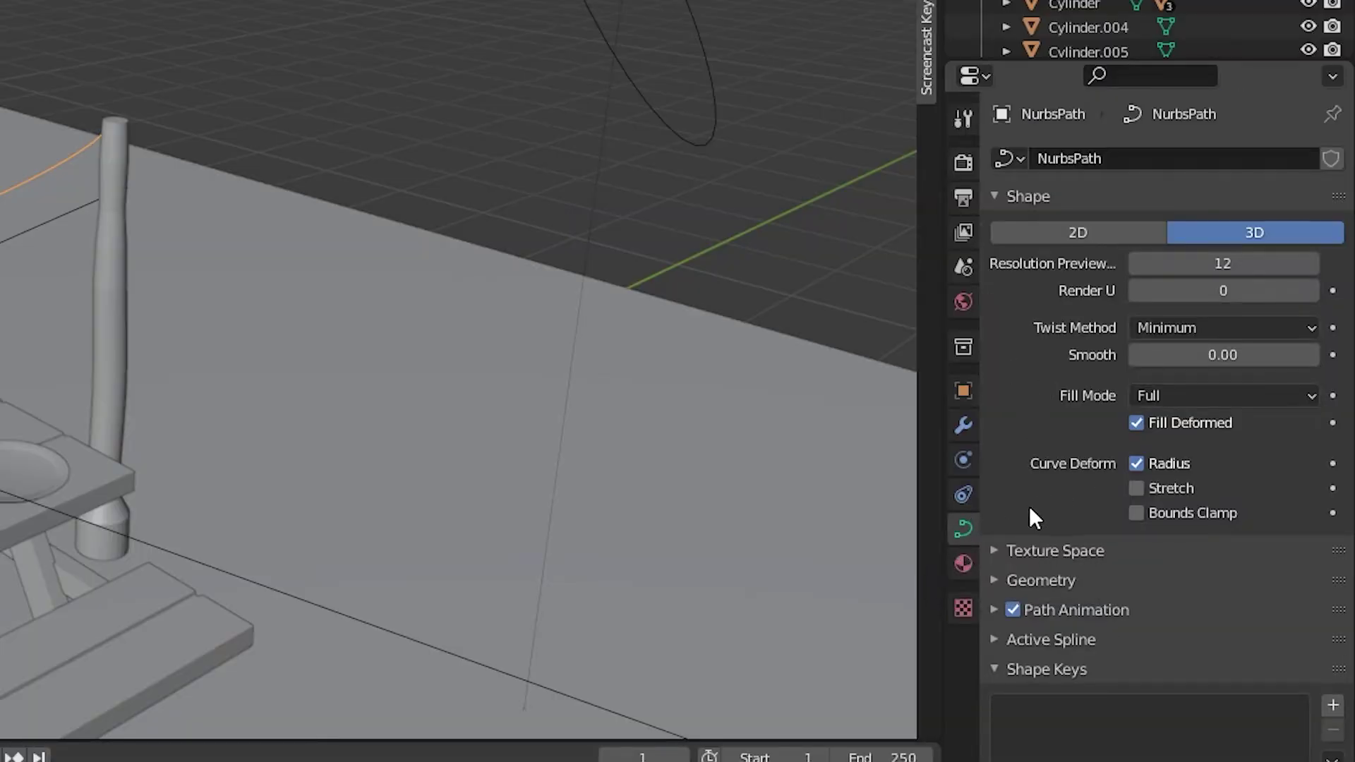
left_click(1044, 580)
scroll(1046, 585, "down", 6)
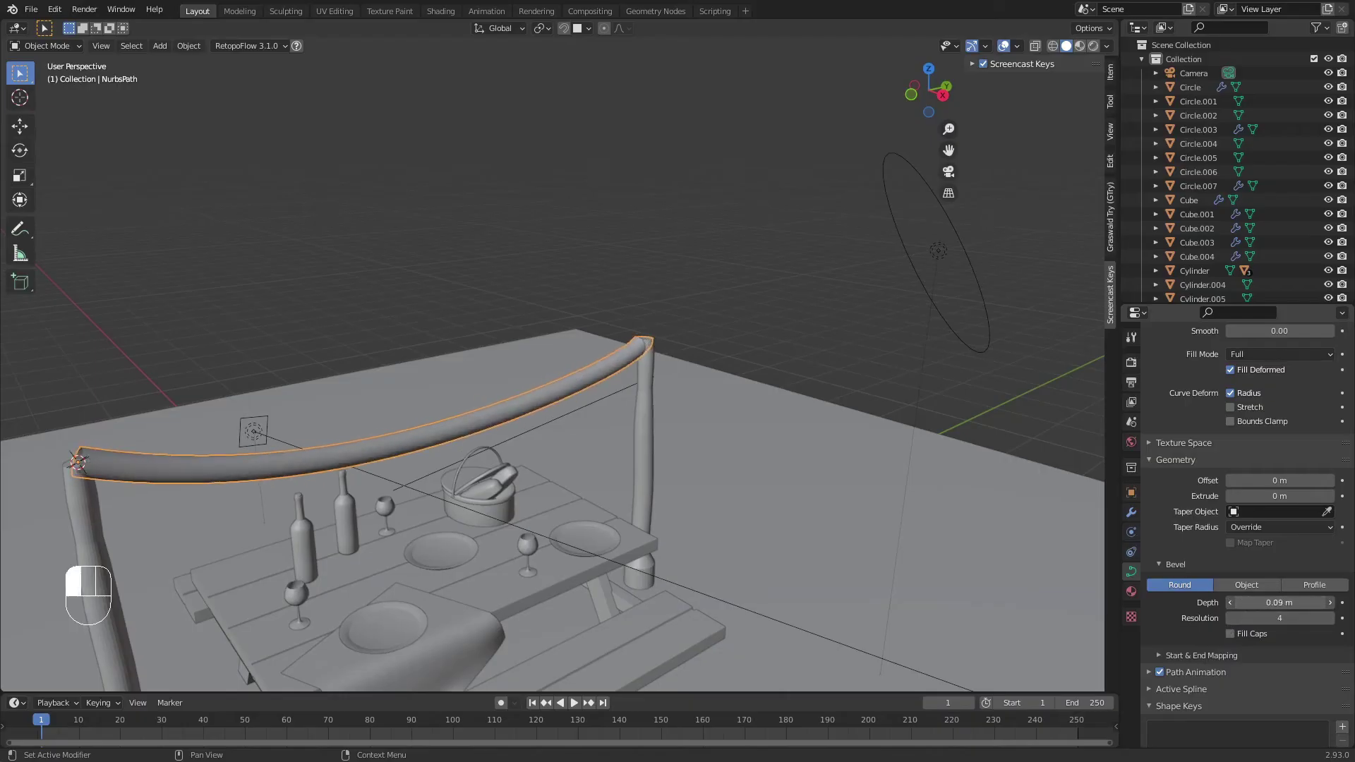
left_click(1230, 603)
left_click(1230, 603)
left_click(1229, 602)
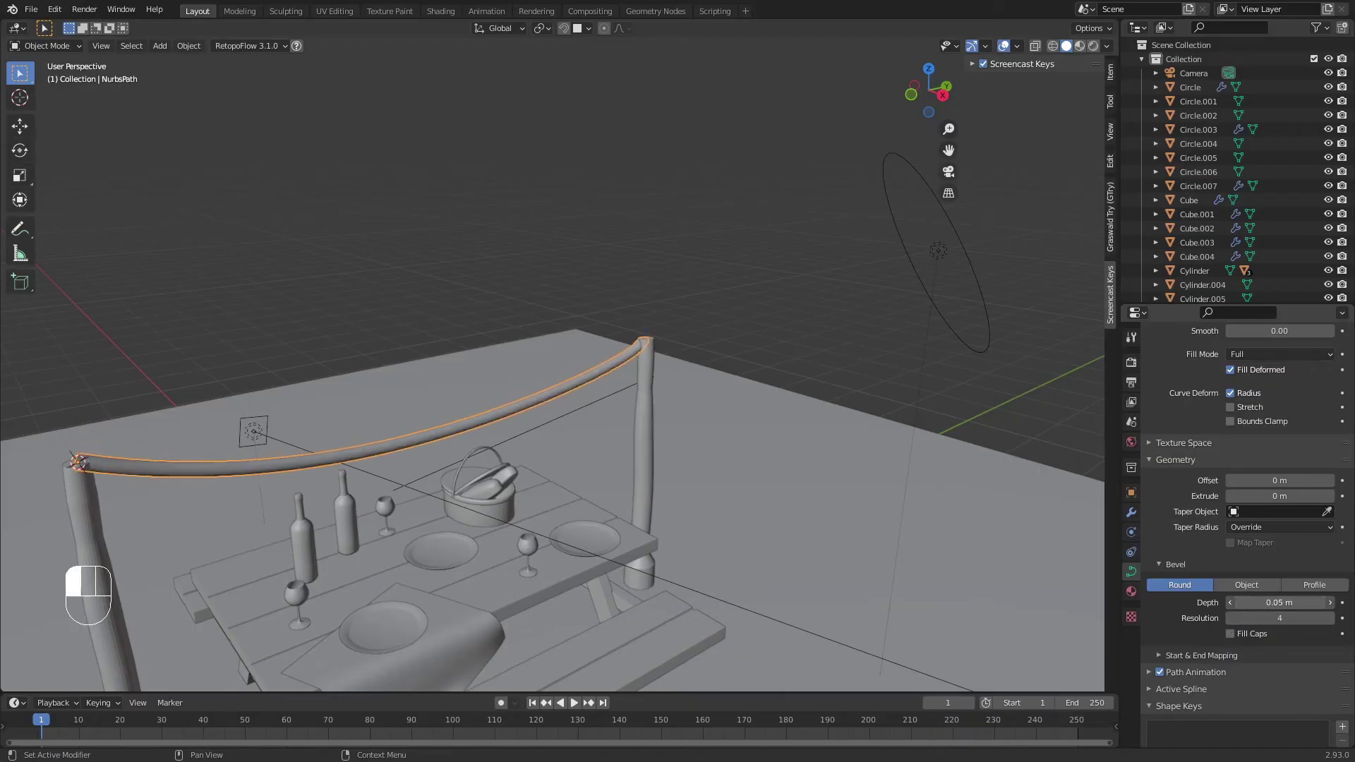
left_click(1230, 602)
left_click(1230, 603)
left_click(1229, 603)
left_click(1230, 603)
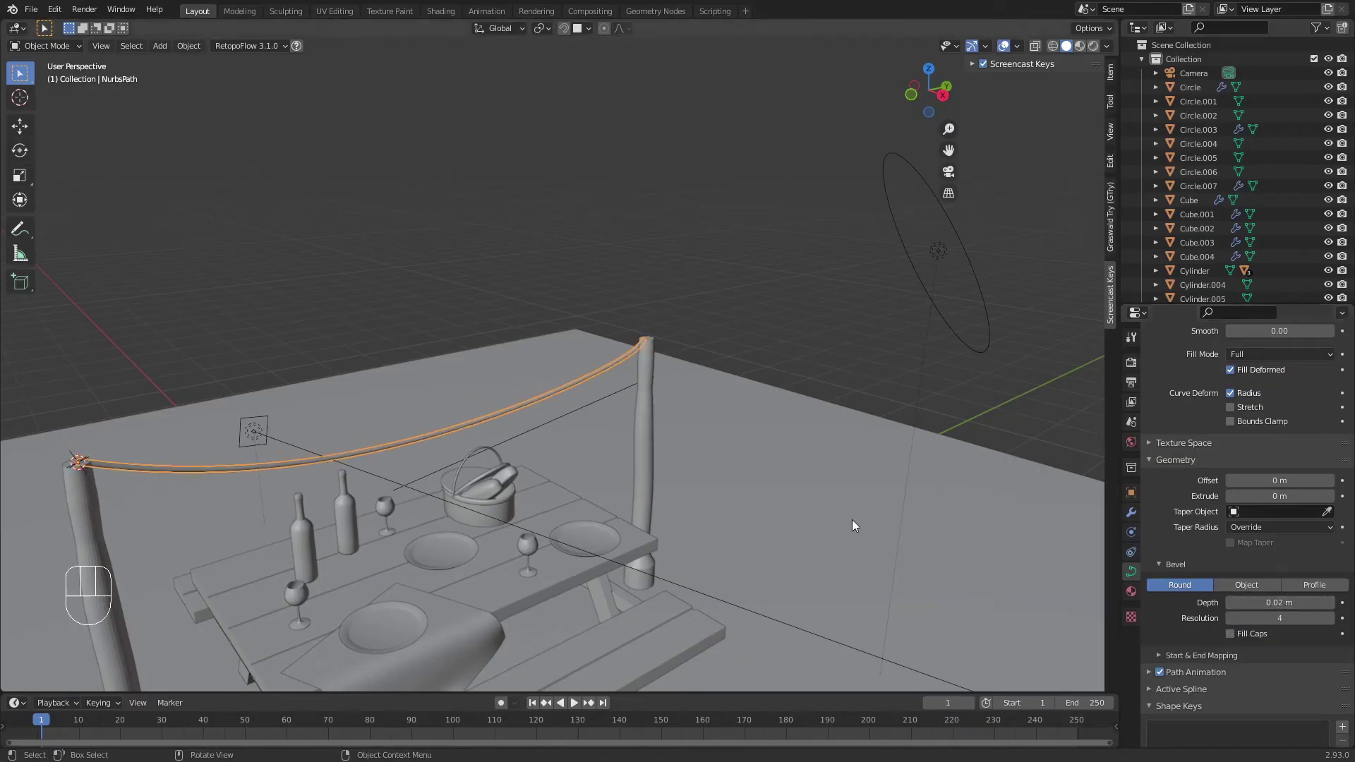
Step: Inspect the cord's thickness between the poles and thin its bevel depth to 0.015 m
scroll(551, 399, "up", 4)
middle_click_drag(552, 399, 642, 321, "shift")
scroll(701, 242, "down", 3)
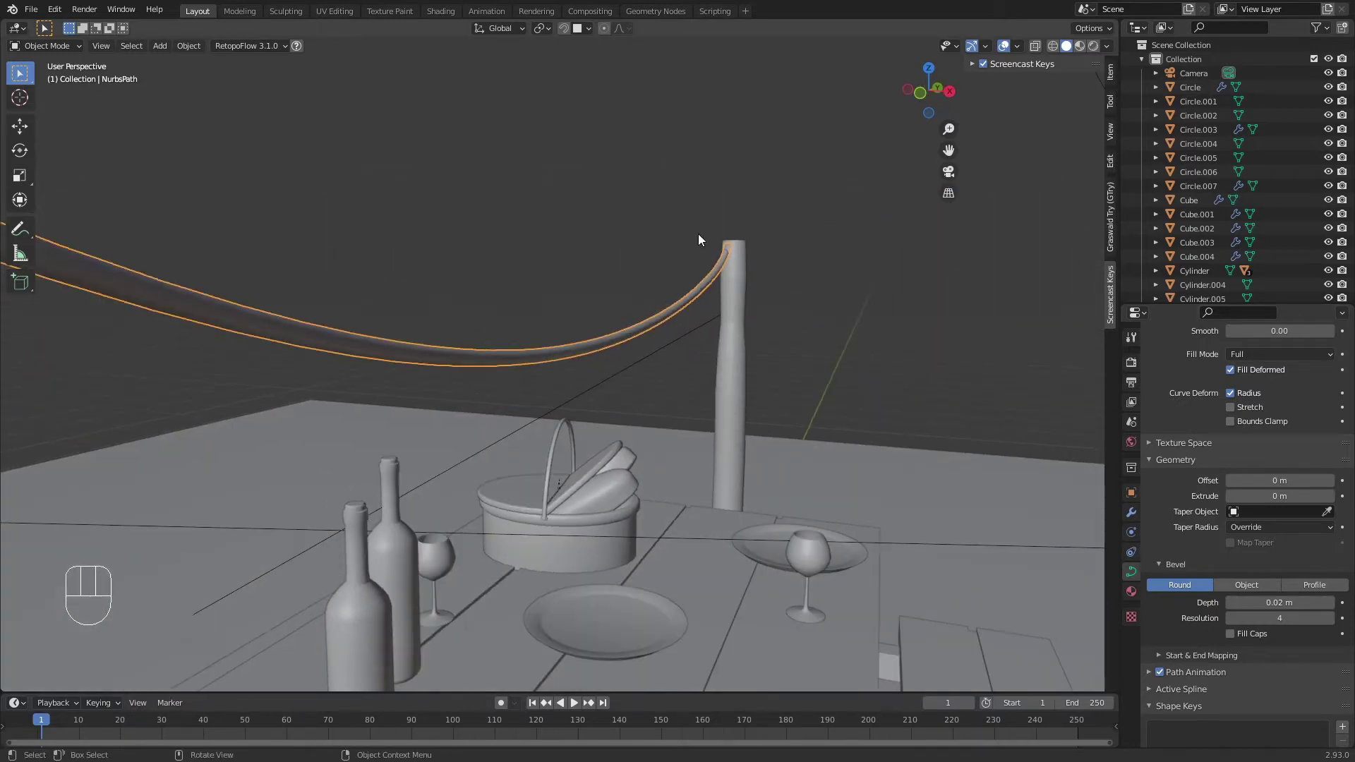
middle_click_drag(701, 205, 678, 220)
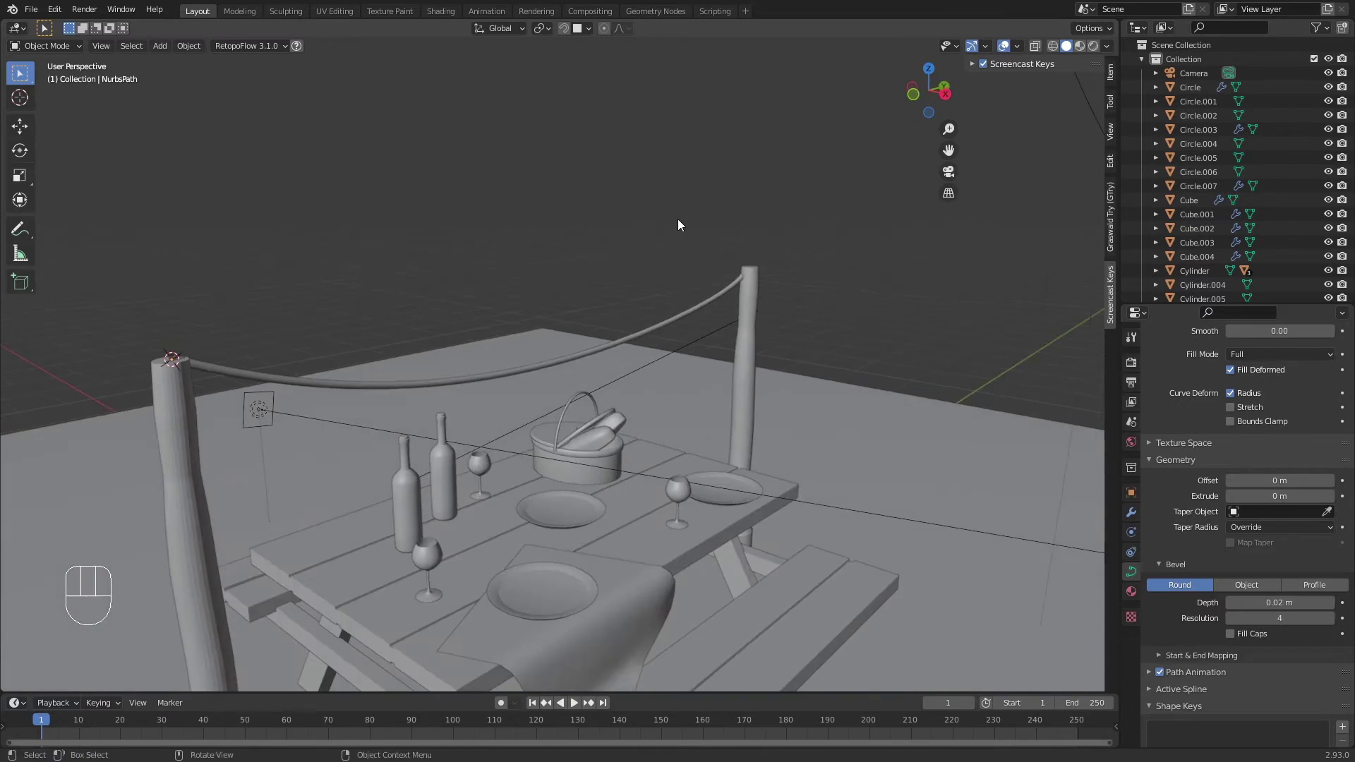
middle_click_drag(324, 305, 473, 256, "shift")
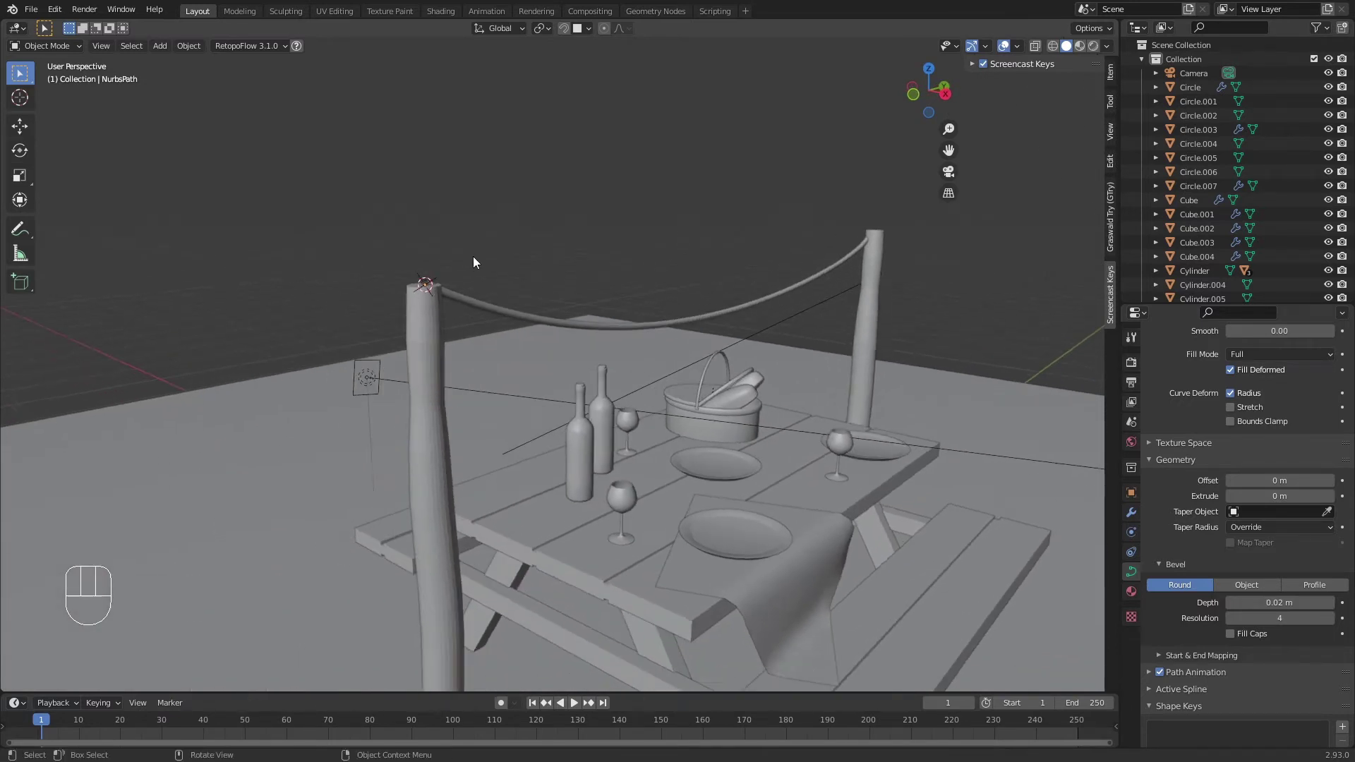
left_click(443, 298)
scroll(579, 237, "down", 4)
scroll(572, 228, "up", 6)
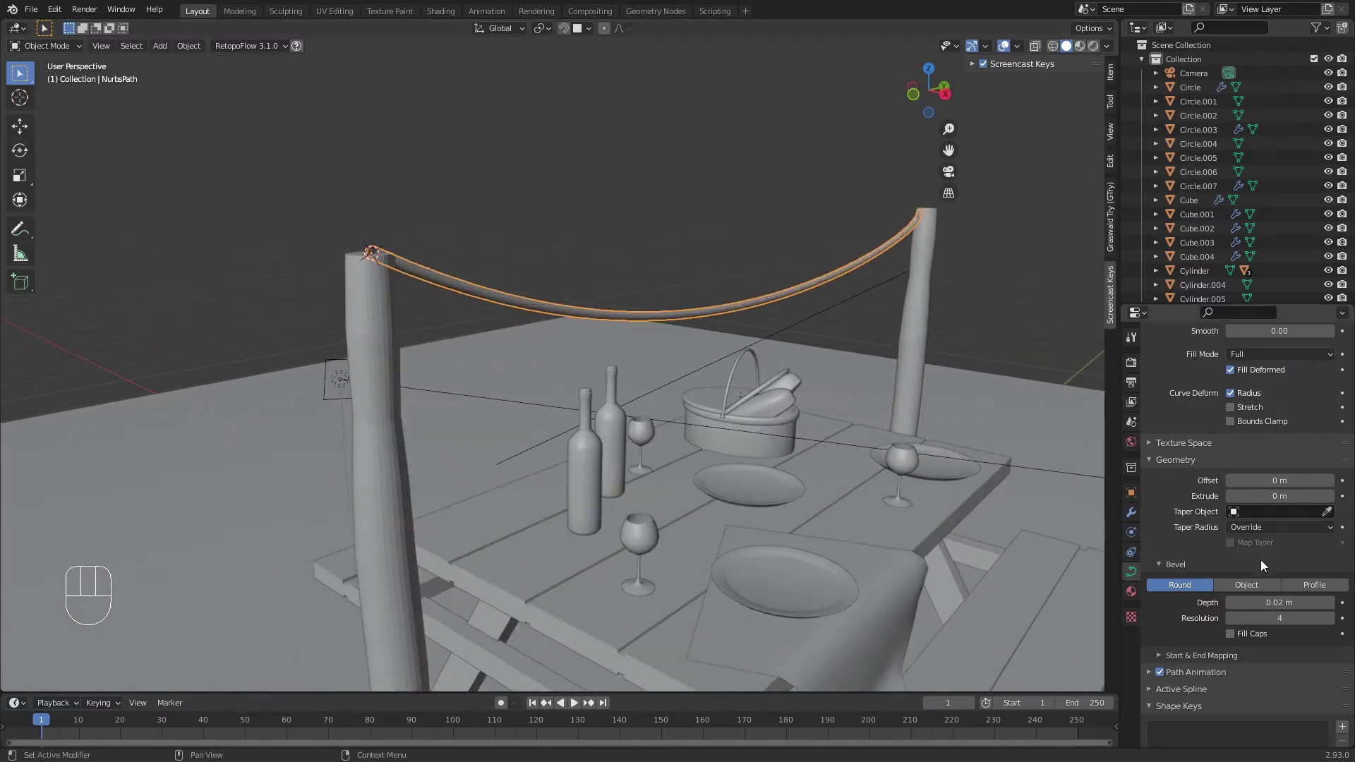
left_click_drag(1285, 601, 1275, 600)
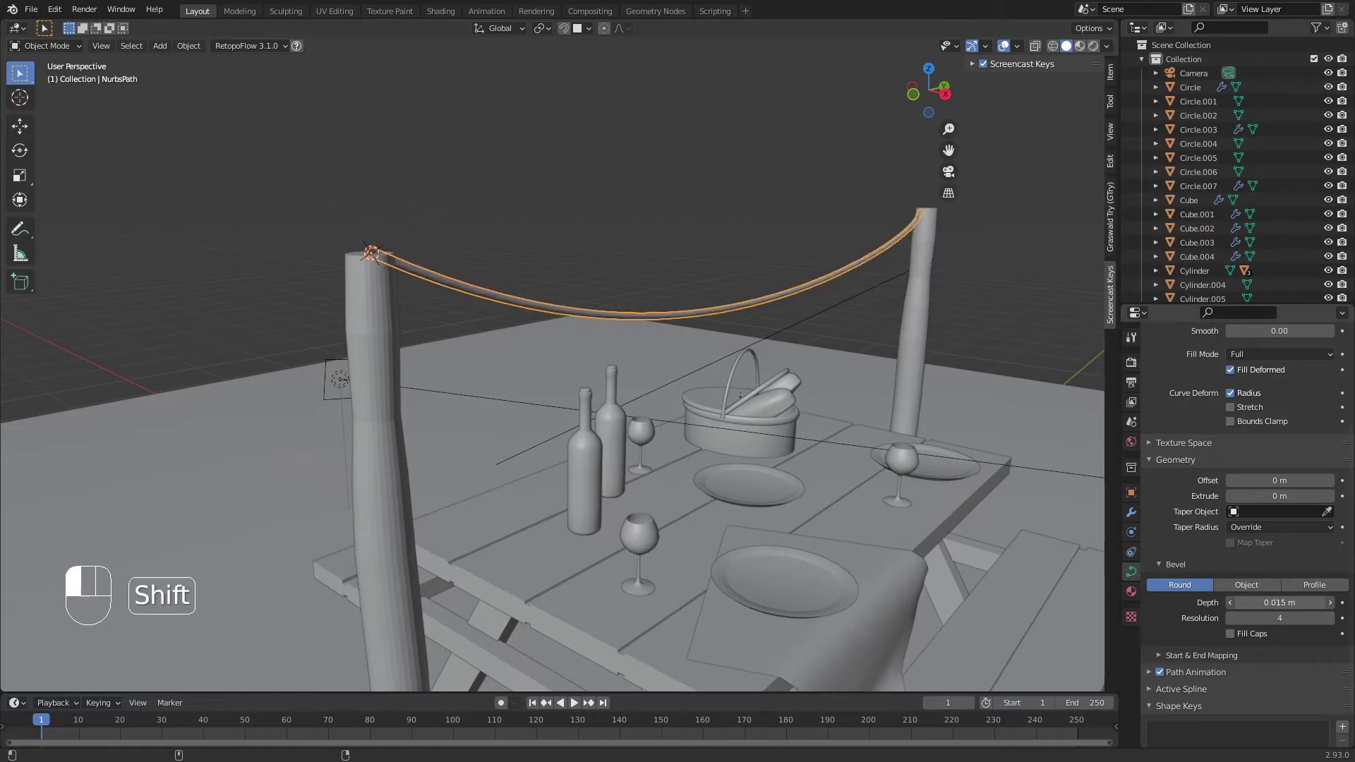
Step: Reshape the cord's sag by moving its two middle control points, one by about 0.19 m, and check it through the camera
middle_click_drag(924, 327, 566, 295)
key("Tab")
key("g")
left_click(414, 326)
left_click(797, 296)
key("g")
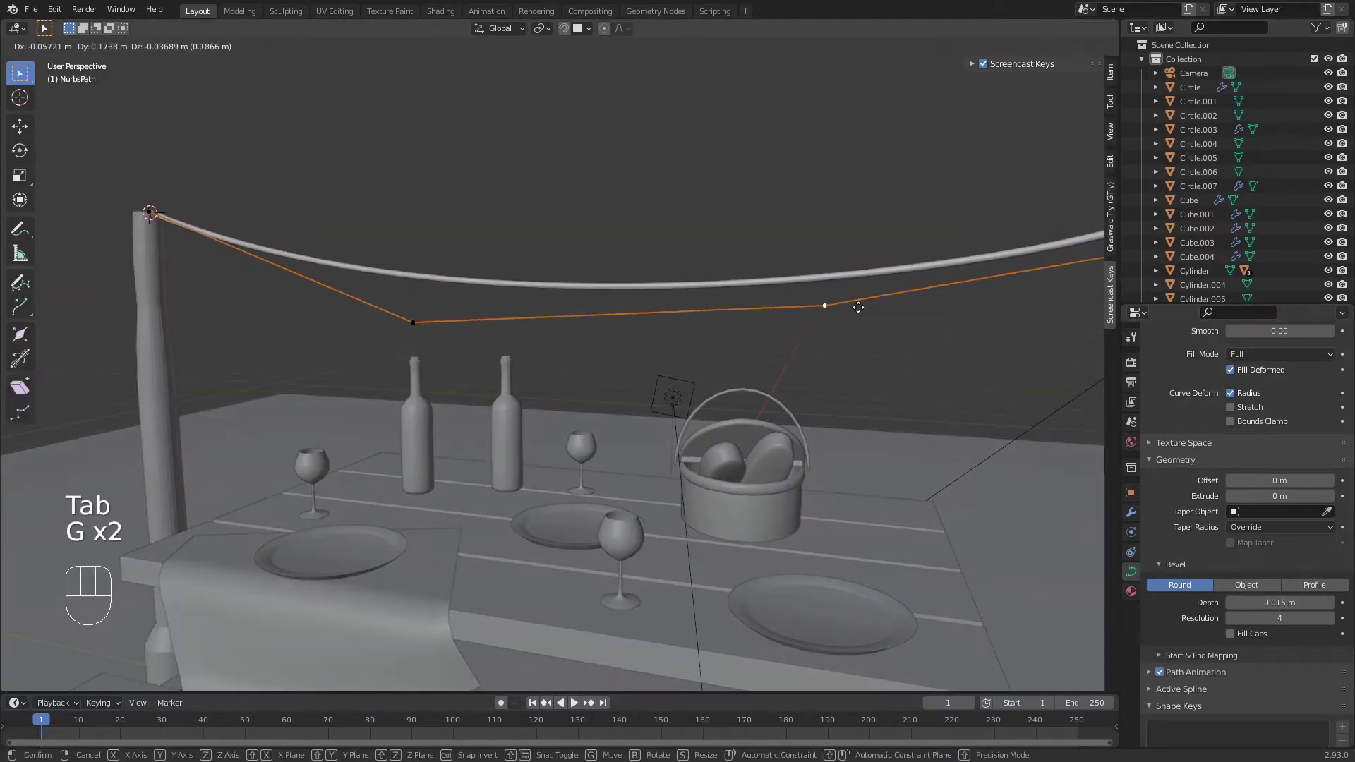
left_click(858, 303)
key("Tab")
left_click(671, 189)
middle_click_drag(670, 189, 789, 243)
key("KP_0")
scroll(782, 241, "down", 1)
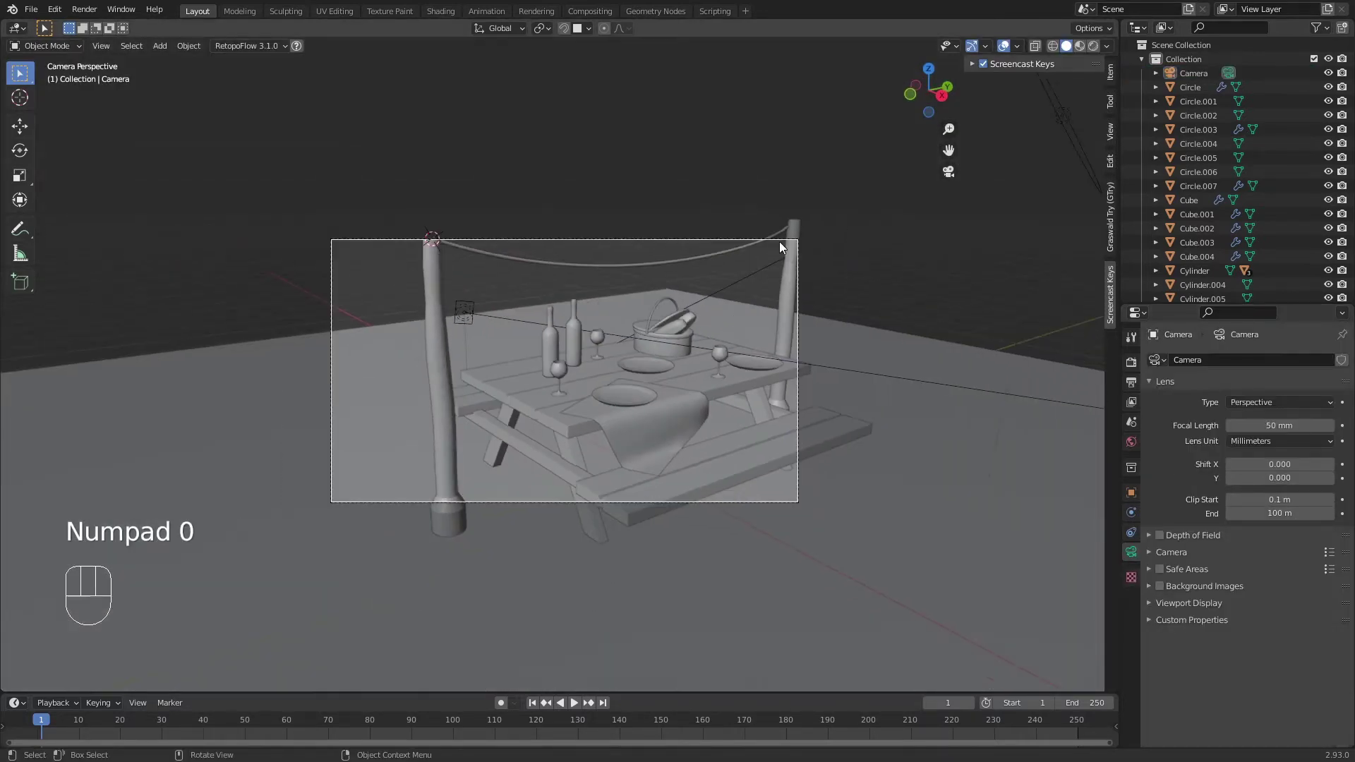
scroll(762, 242, "up", 1)
scroll(760, 243, "up", 1)
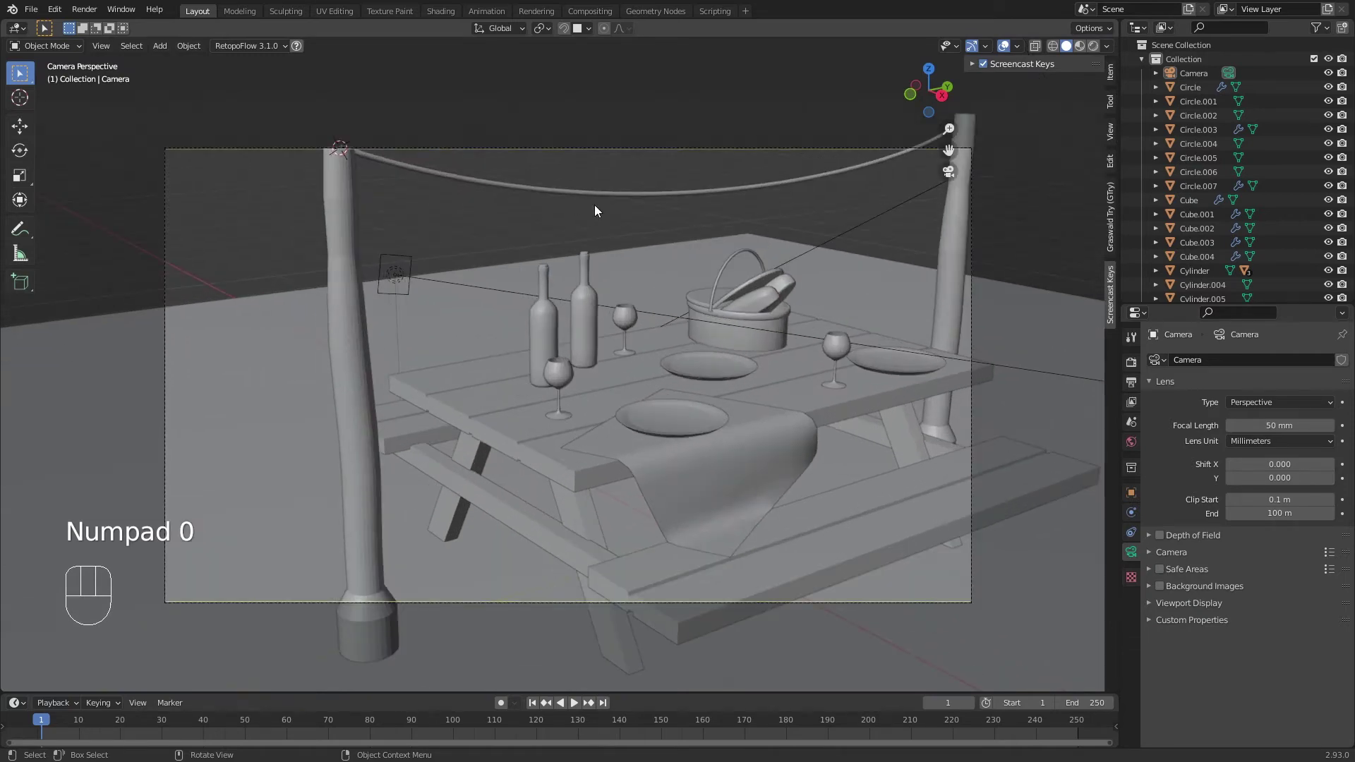
Step: Add a UV sphere at the 3D cursor on top of the first pole
left_click(635, 191)
middle_click_drag(734, 251, 520, 211)
key("shift+a")
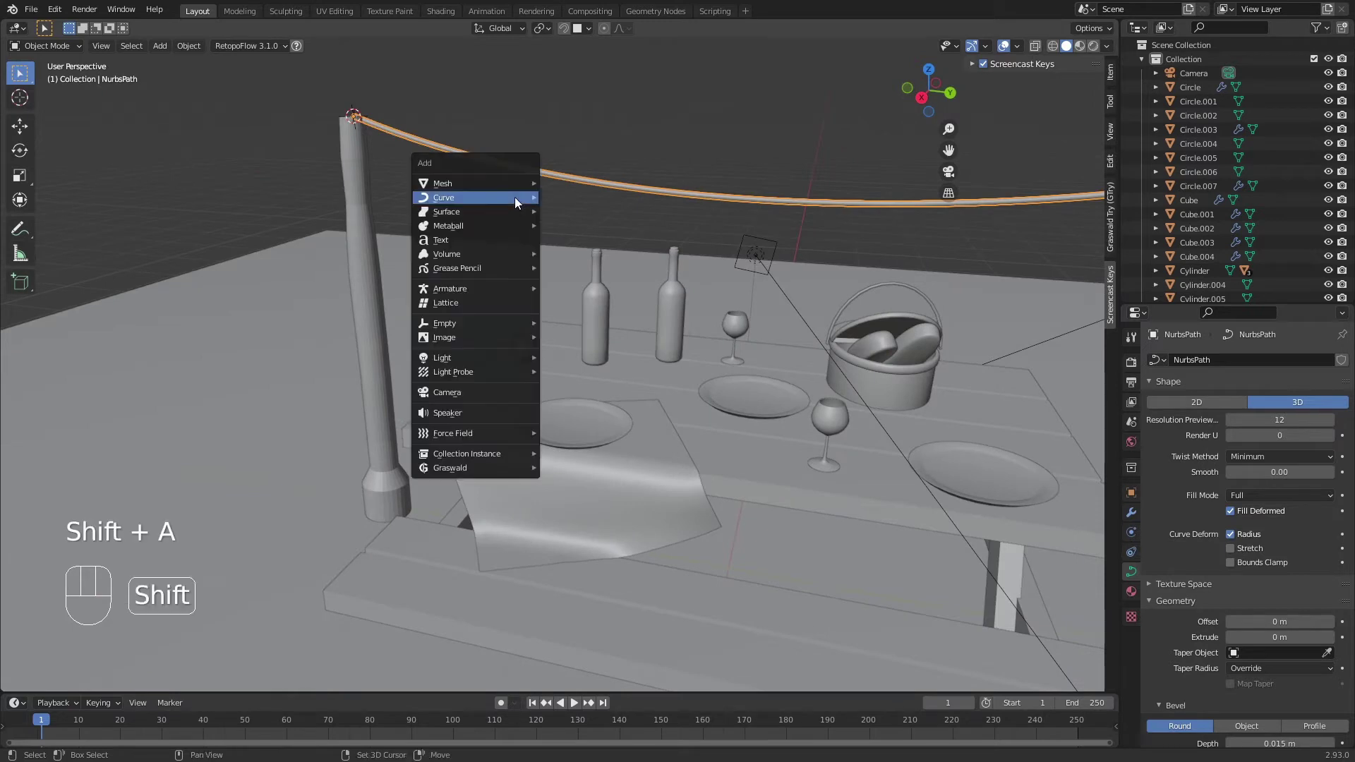
mouse_move(501, 183)
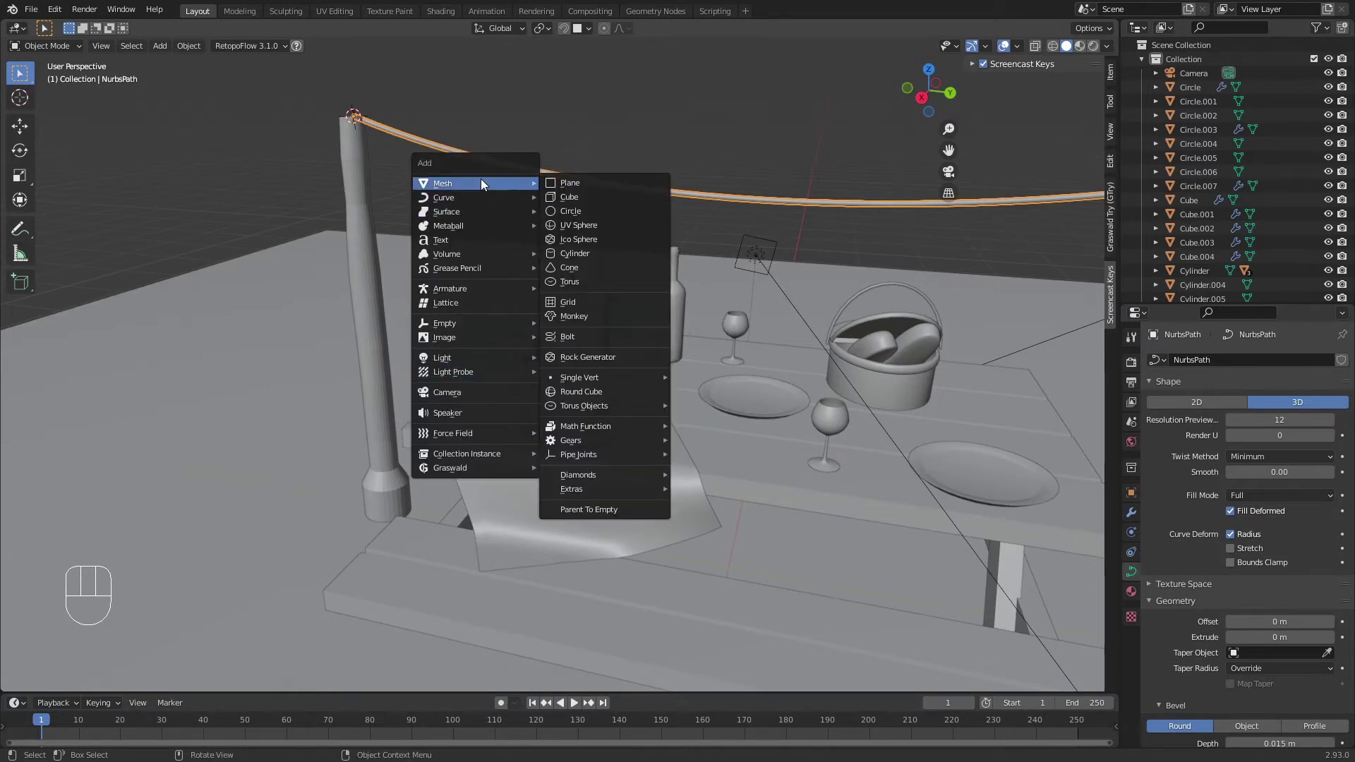
left_click(633, 221)
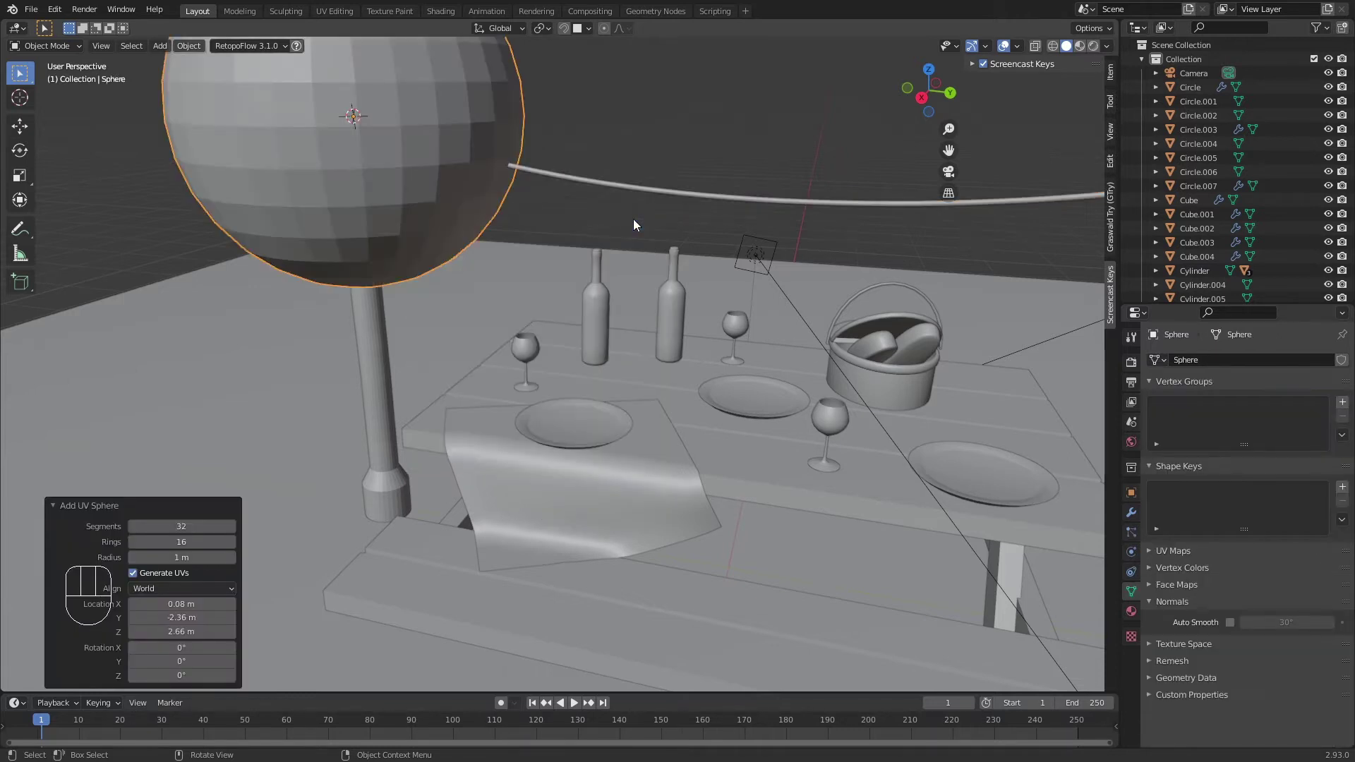
Step: Try 3 segments for the new sphere and settle on 4
left_click(179, 526)
type("3")
key("Return")
scroll(396, 163, "down", 5)
middle_click_drag(396, 164, 222, 445)
left_click(190, 524)
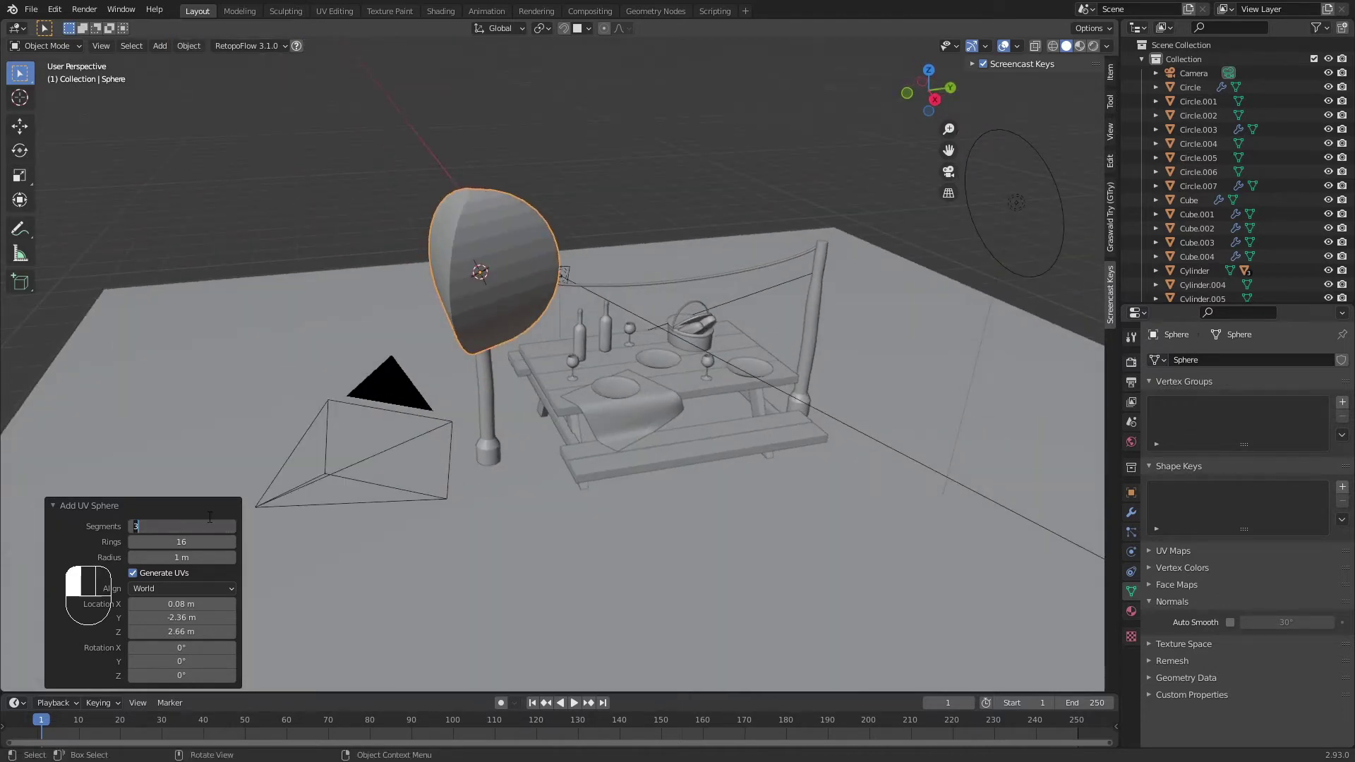
key("Return")
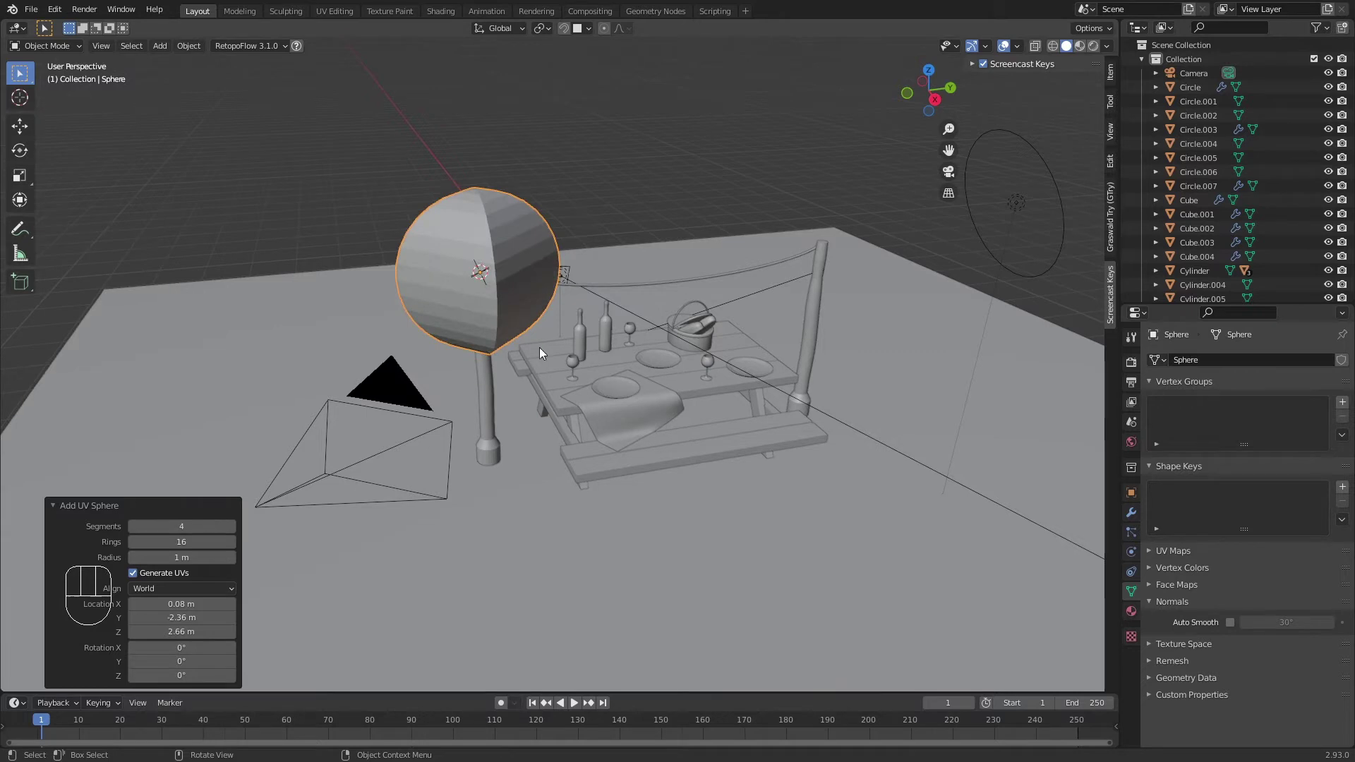
Step: Shrink the sphere's mesh and stretch it by 2.27 along Z into a slim, elongated bulb
key("Tab")
key("s")
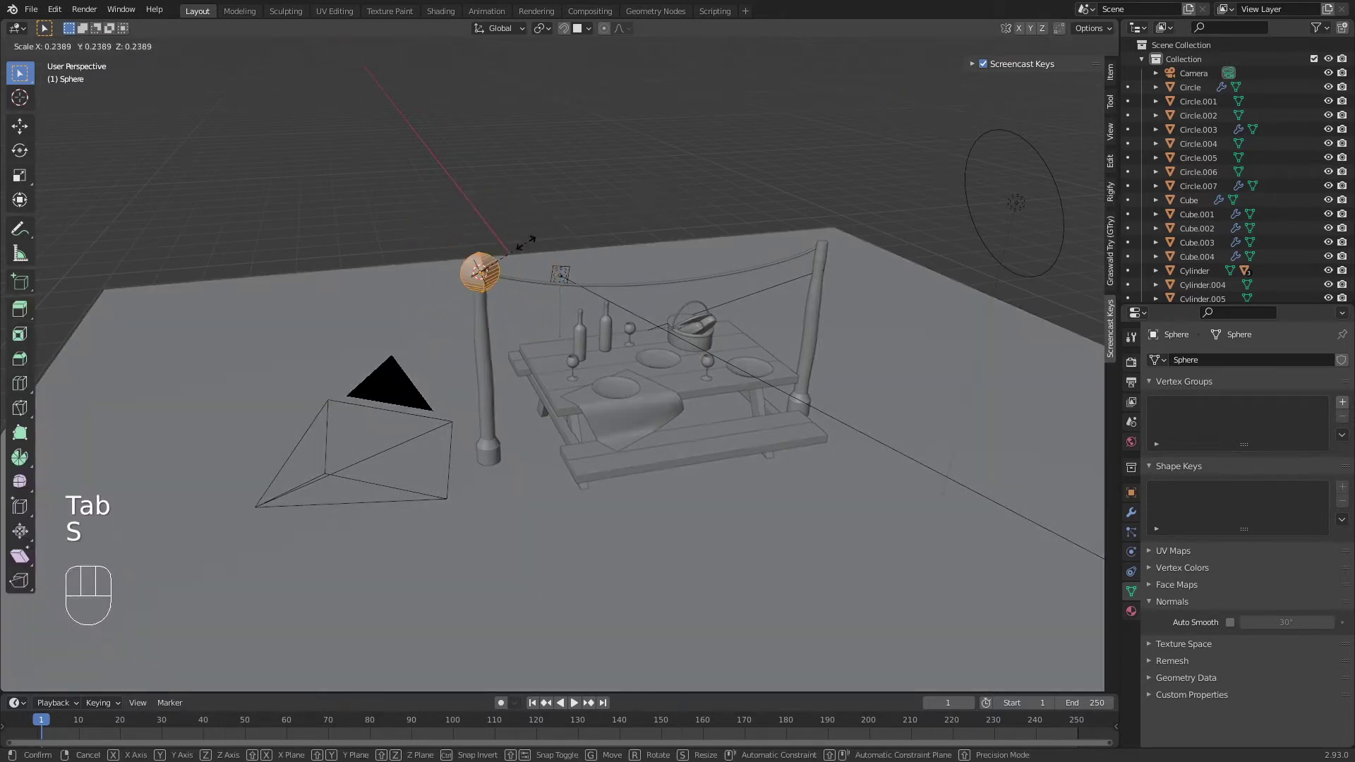
left_click(487, 272)
key("s")
key("s")
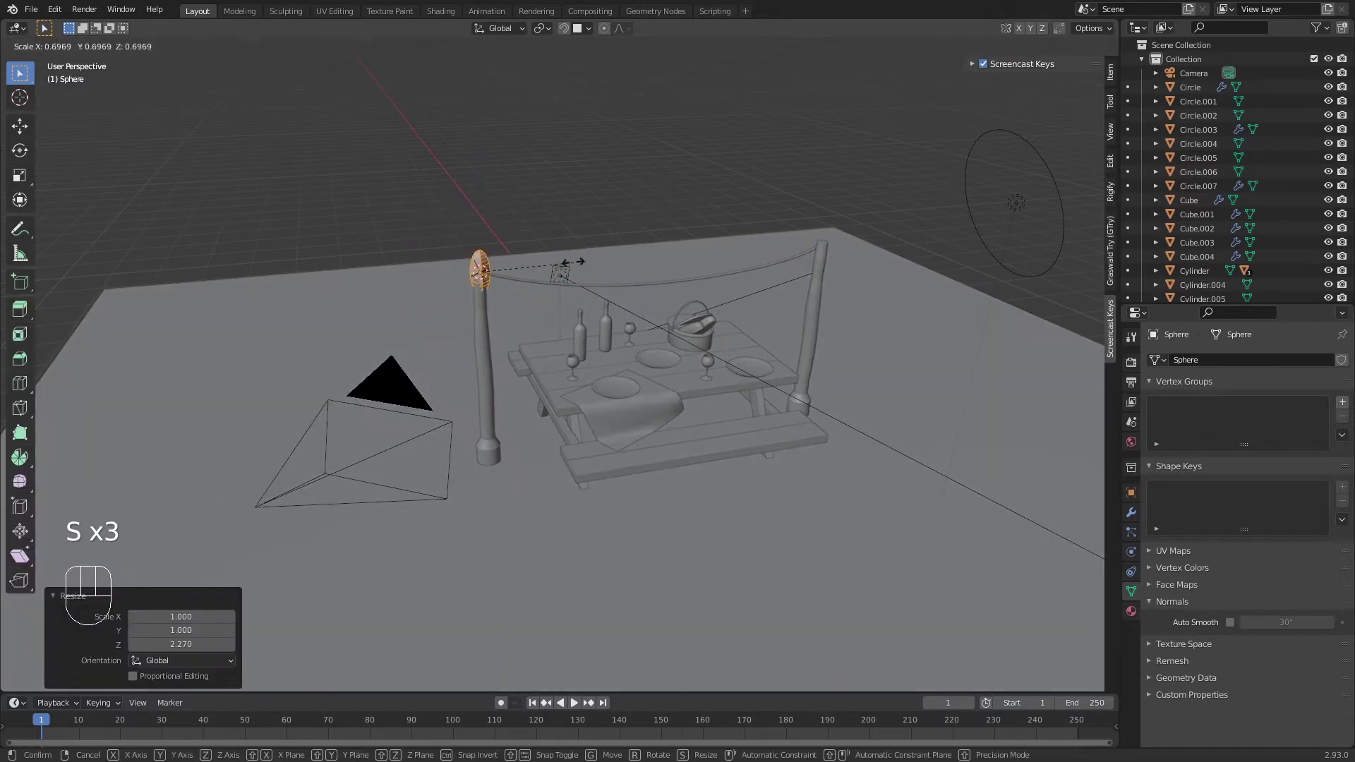
left_click(564, 271)
Step: Lower the bulb mesh about 0.15 m, shift it along Y off the pole, and scale it to 0.906
key("g")
key("z")
left_click(545, 285)
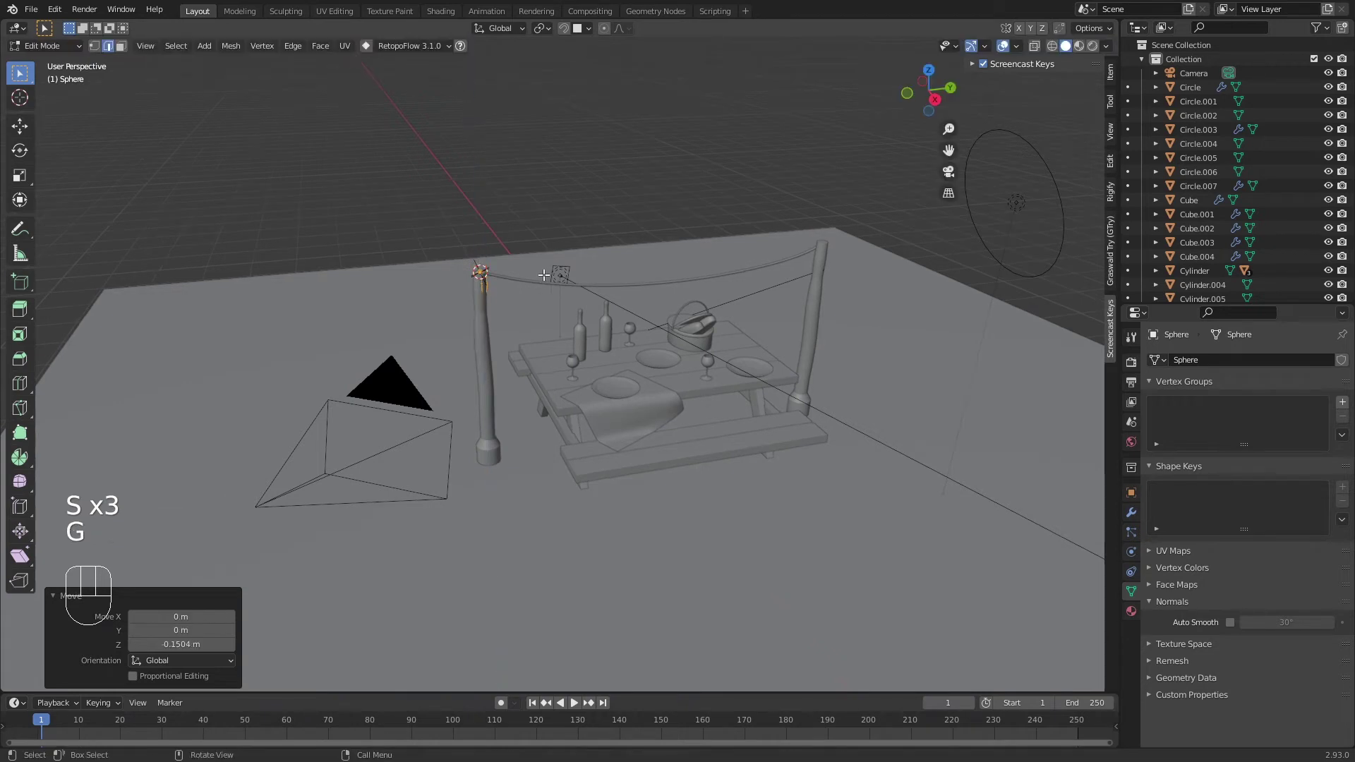
key("g")
key("y")
left_click(554, 279)
key("s")
left_click(631, 266)
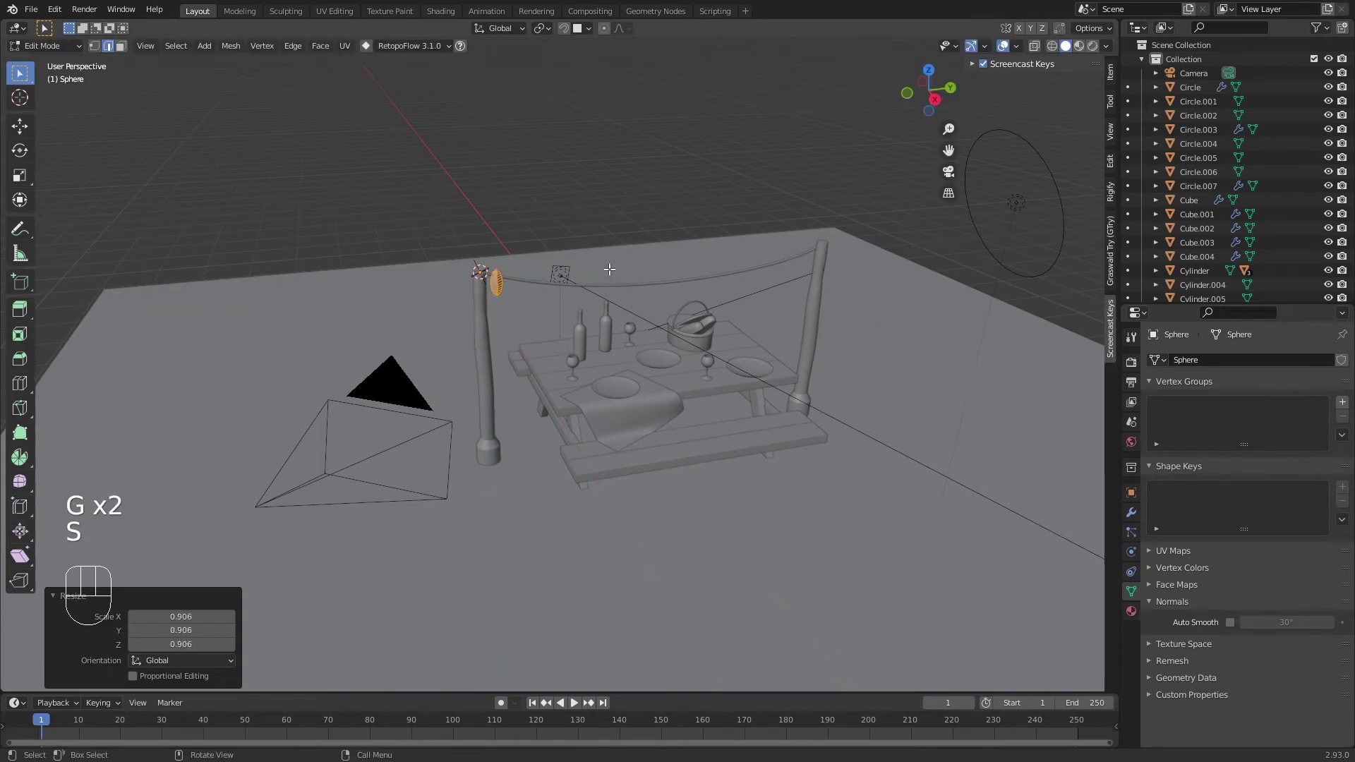
Step: Move the bulb mesh about 0.01 m in X and -0.07 m in Z in front view, and nudge it under the cord
key("KP_1")
key("g")
left_click(635, 270)
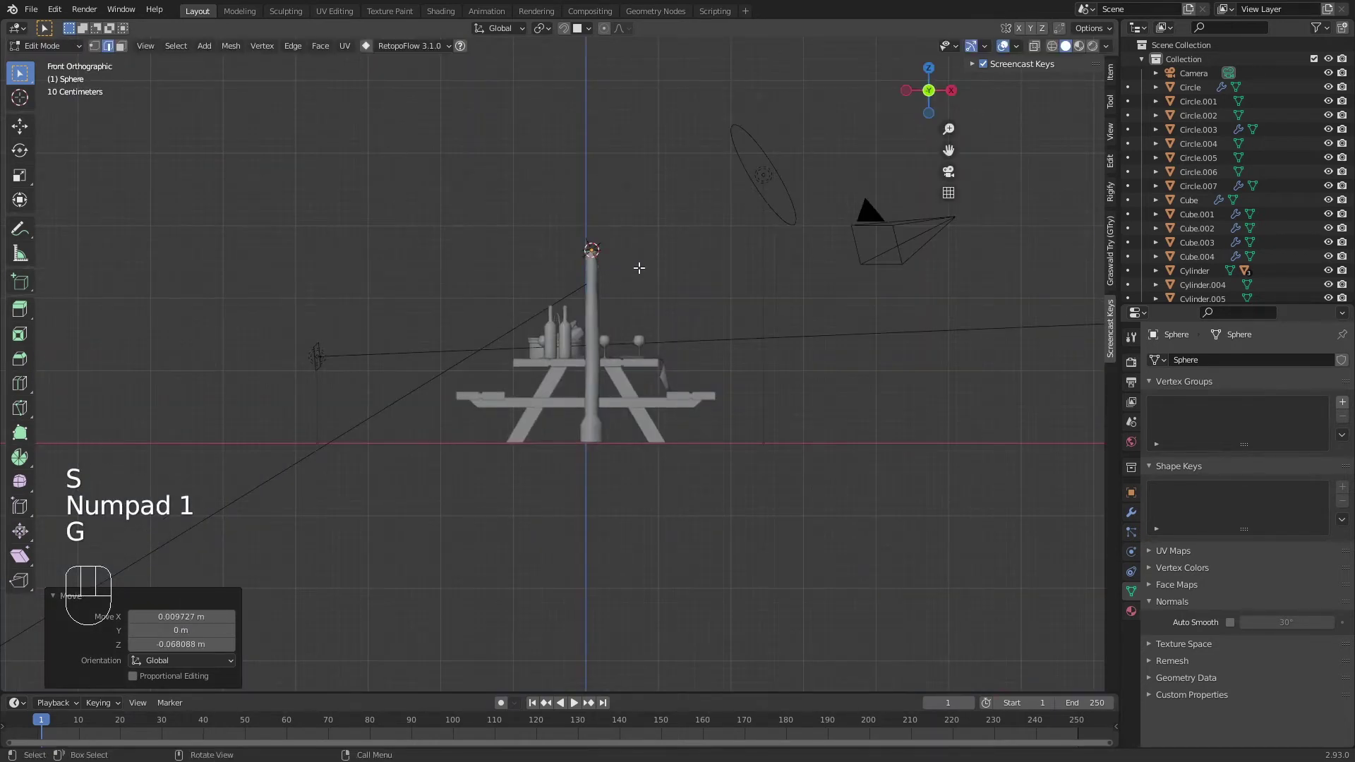
middle_click_drag(635, 269, 598, 333)
scroll(496, 282, "up", 5)
key("g")
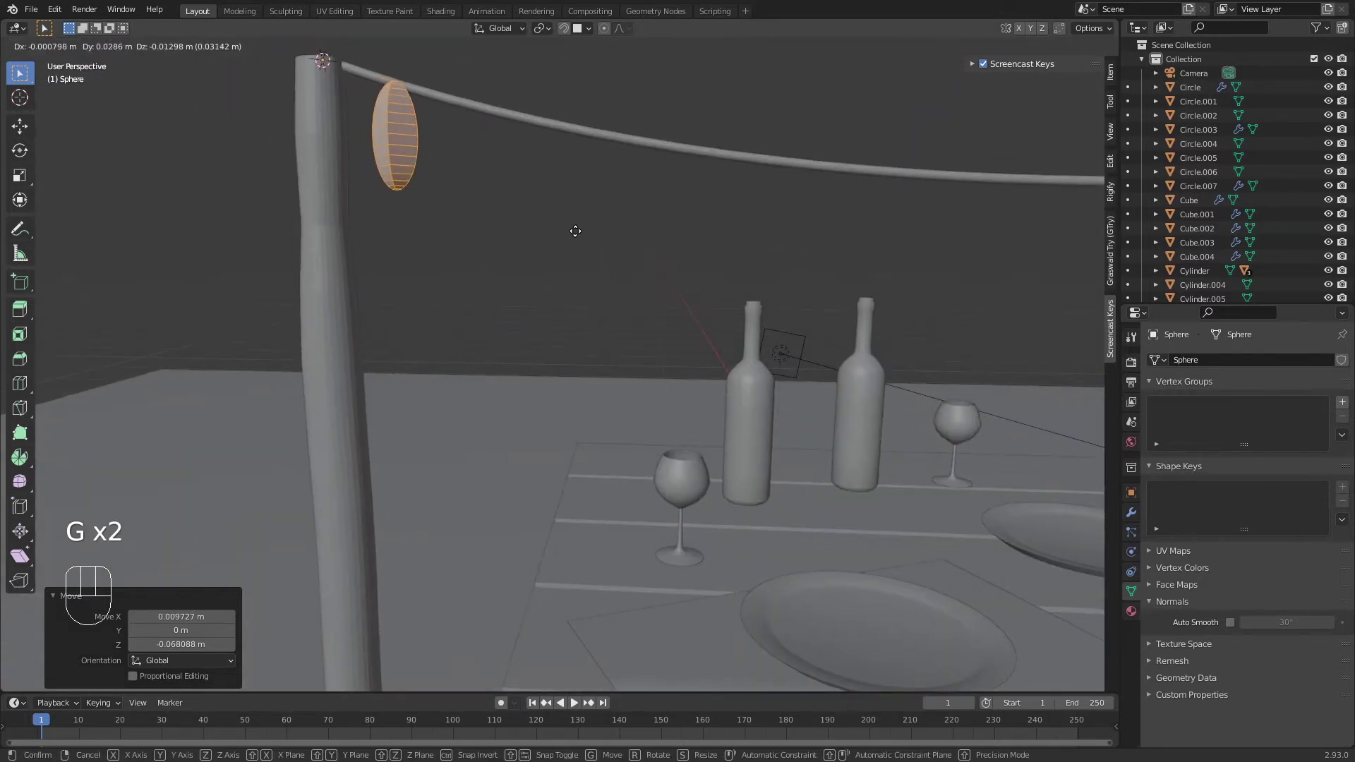
scroll(584, 230, "down", 8)
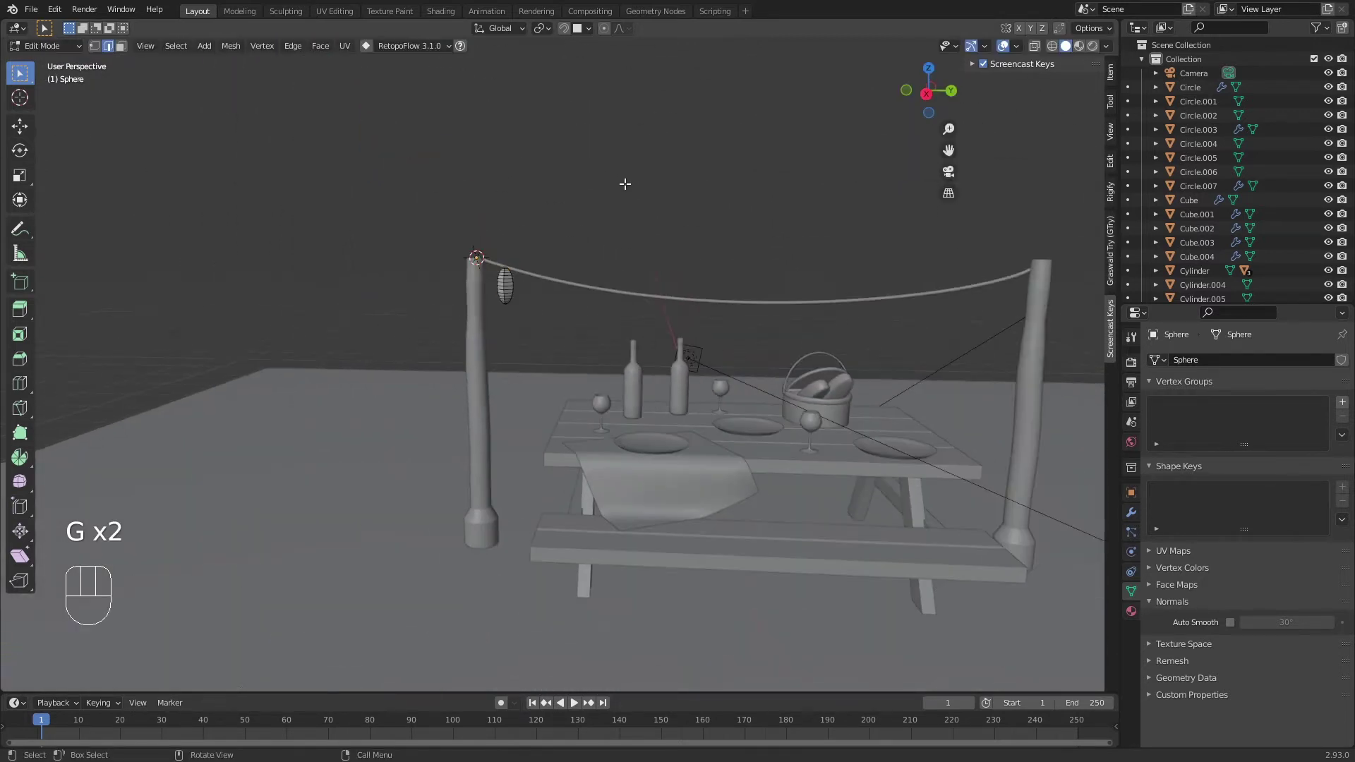
Step: Scale the bulb object down in side view and reposition it under the cord, moving it about 0.07 m along Y
key("KP_3")
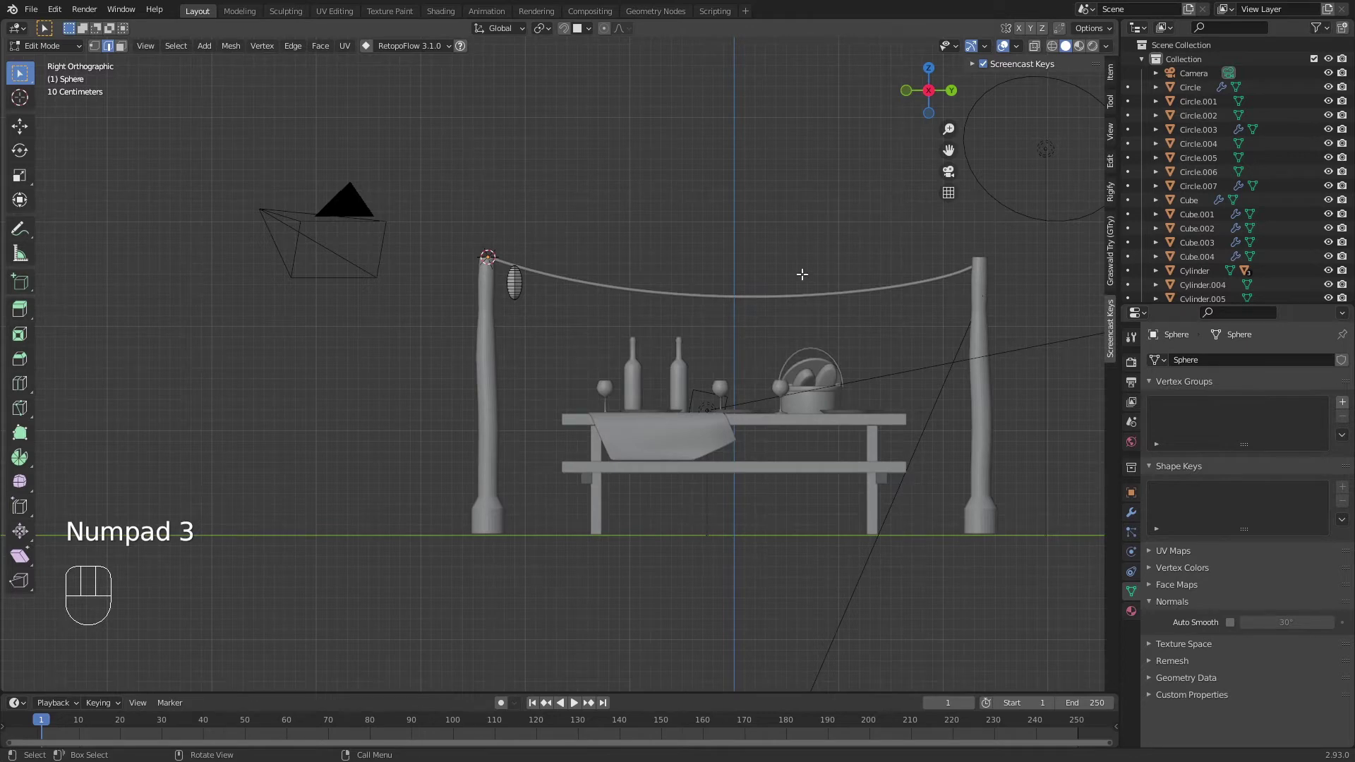
middle_click_drag(802, 274, 672, 252, "shift")
scroll(605, 208, "up", 2)
middle_click_drag(605, 208, 604, 223, "shift")
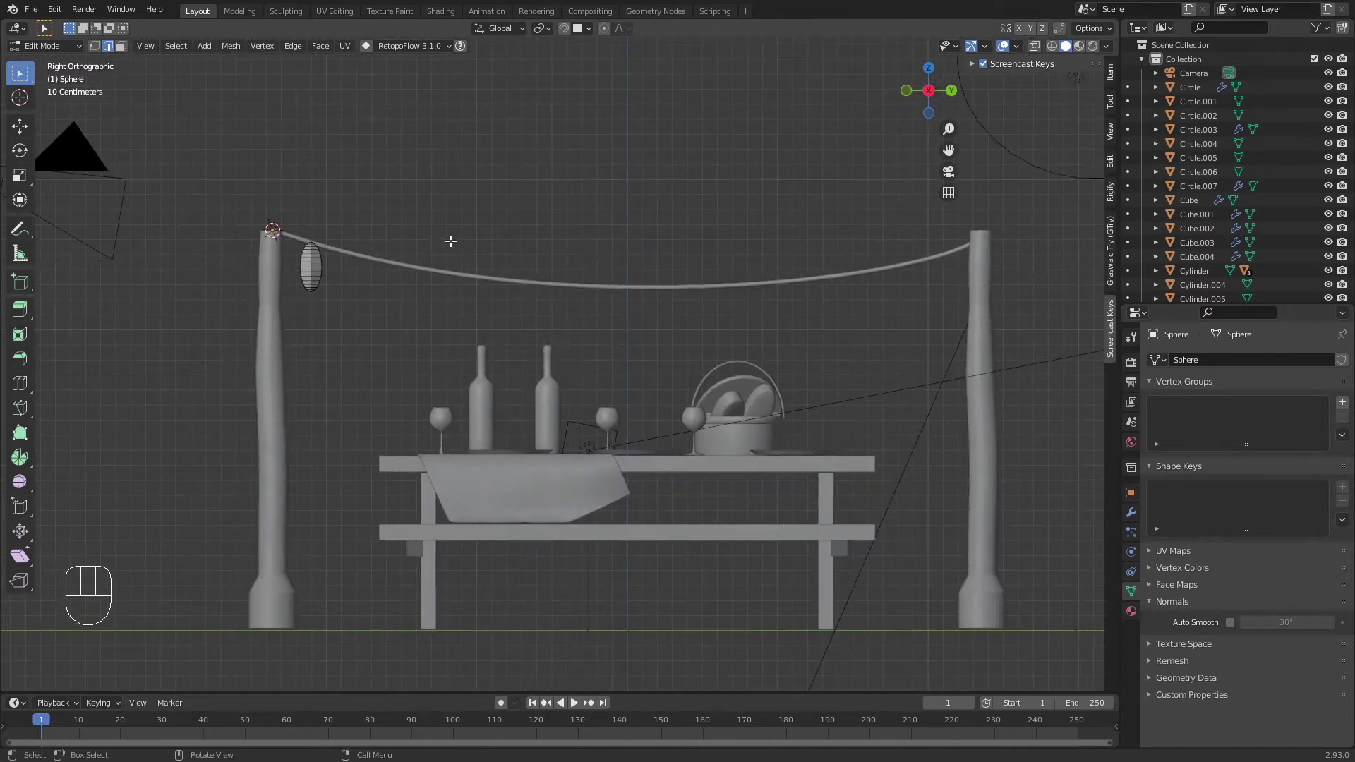
key("Tab")
key("s")
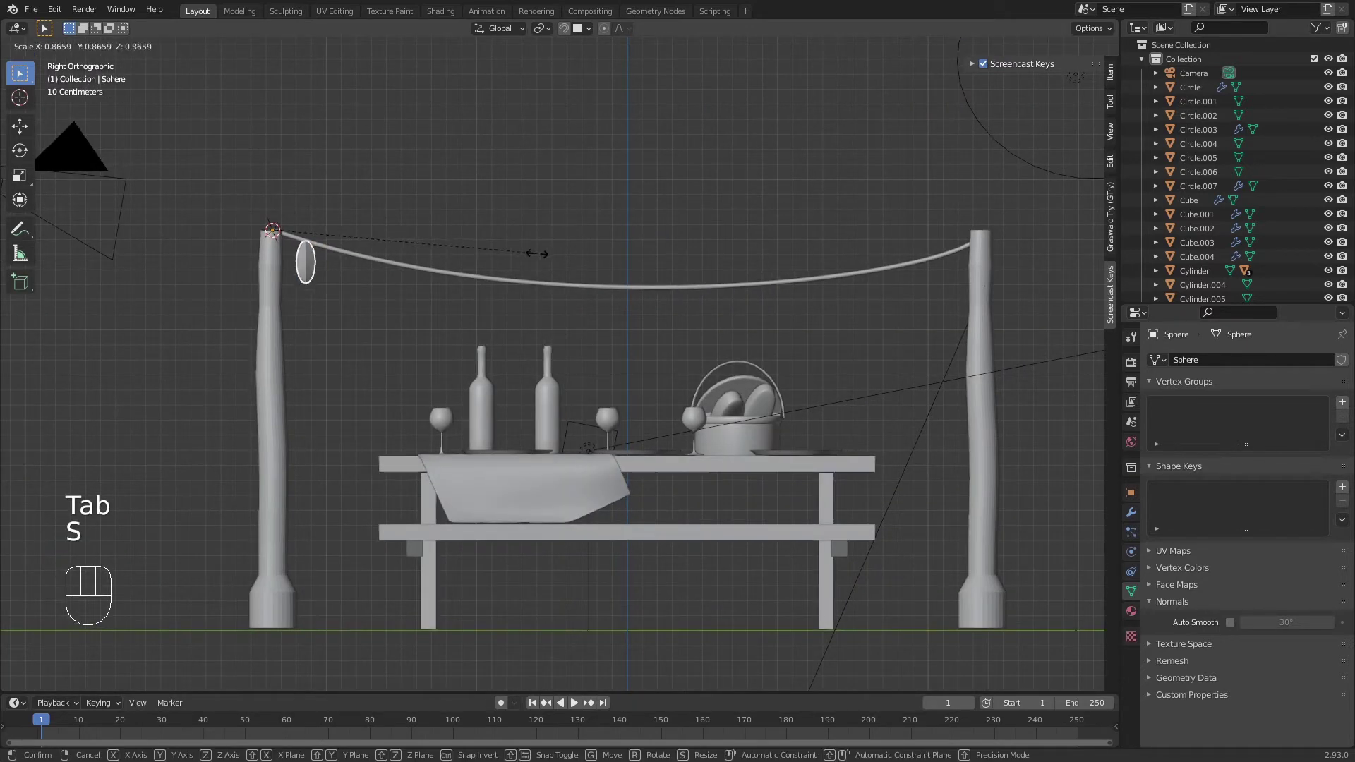
left_click(503, 252)
key("g")
left_click(514, 264)
key("g")
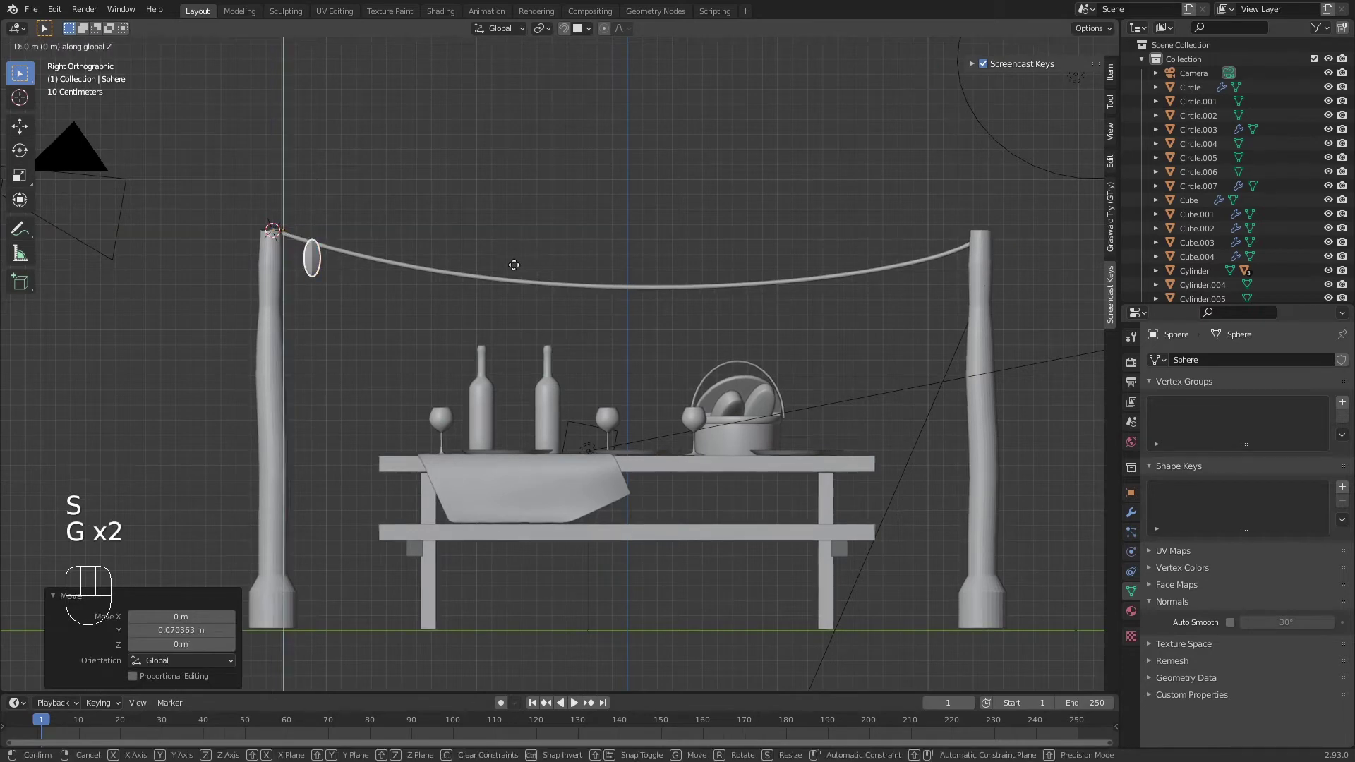
left_click(515, 266)
Step: Undo a trial rotation of the bulb and rotate it by -9.33° in side view
key("r")
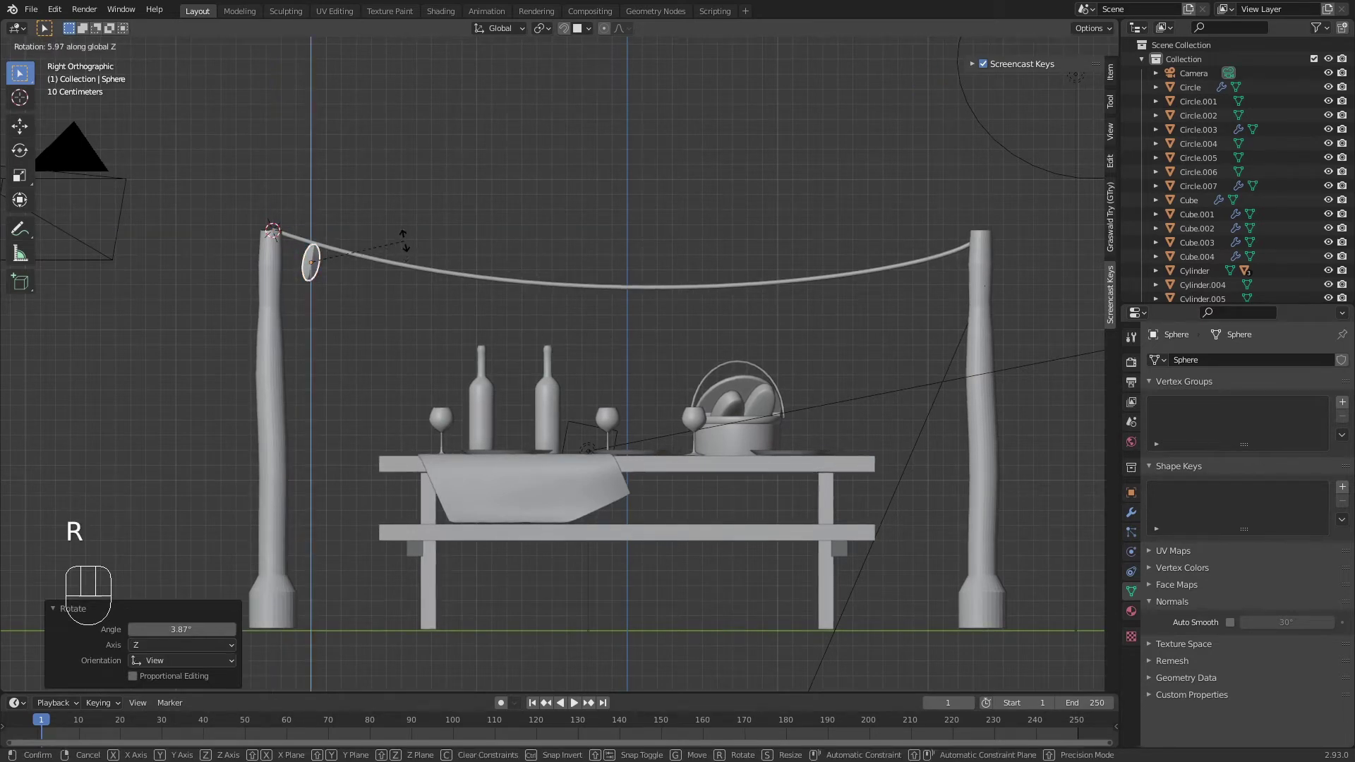
left_click(419, 261)
key("ctrl+z")
key("r")
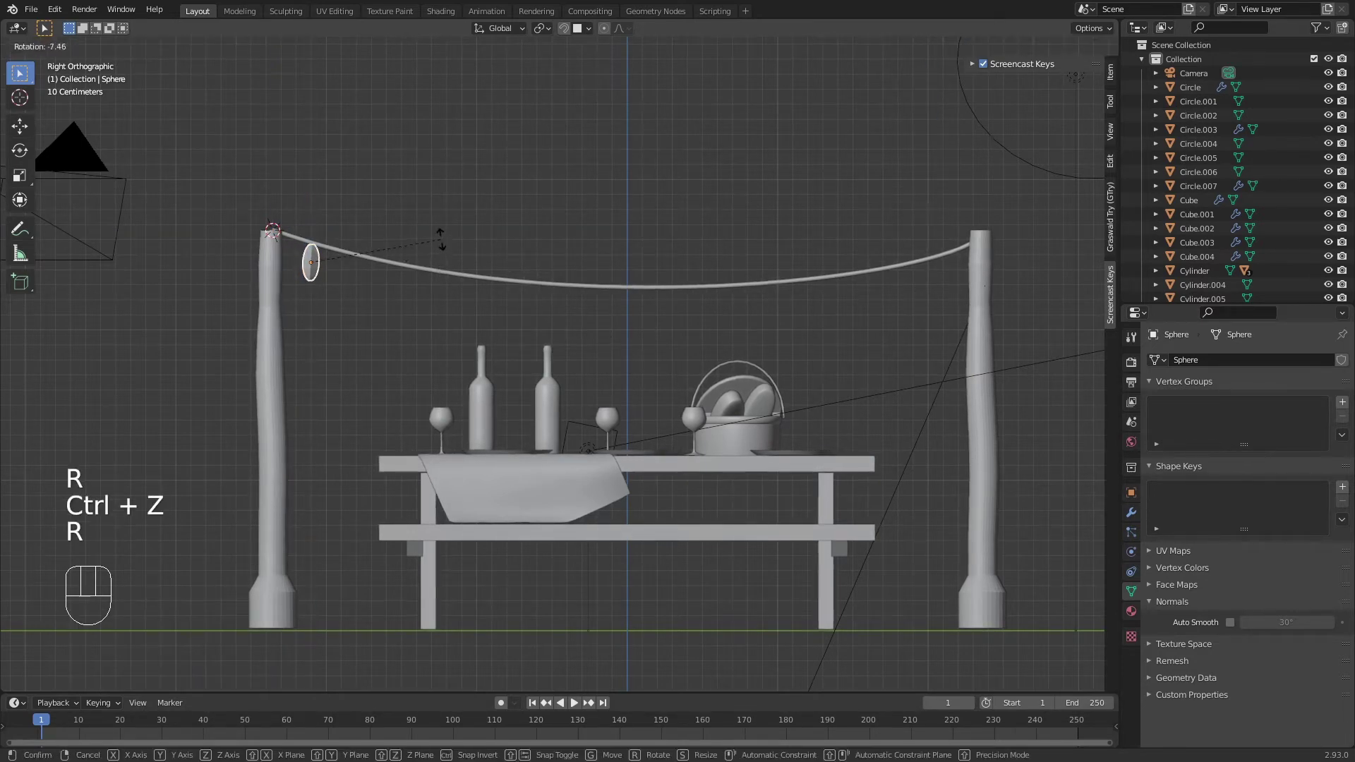
left_click(586, 229)
Step: Raise only the bulb's origin 0.12665 m along Z to the cord, and turn origin-only transforms off again
left_click(1106, 46)
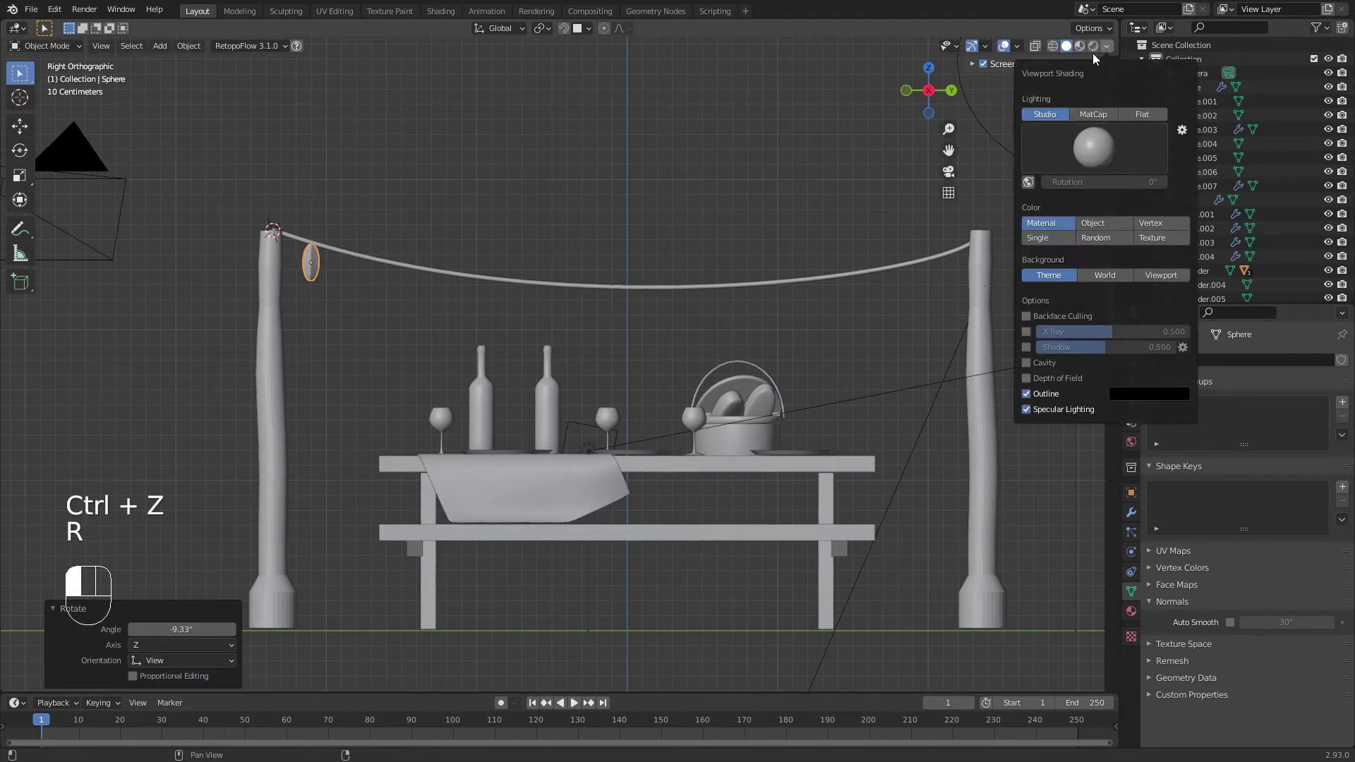
left_click(1092, 28)
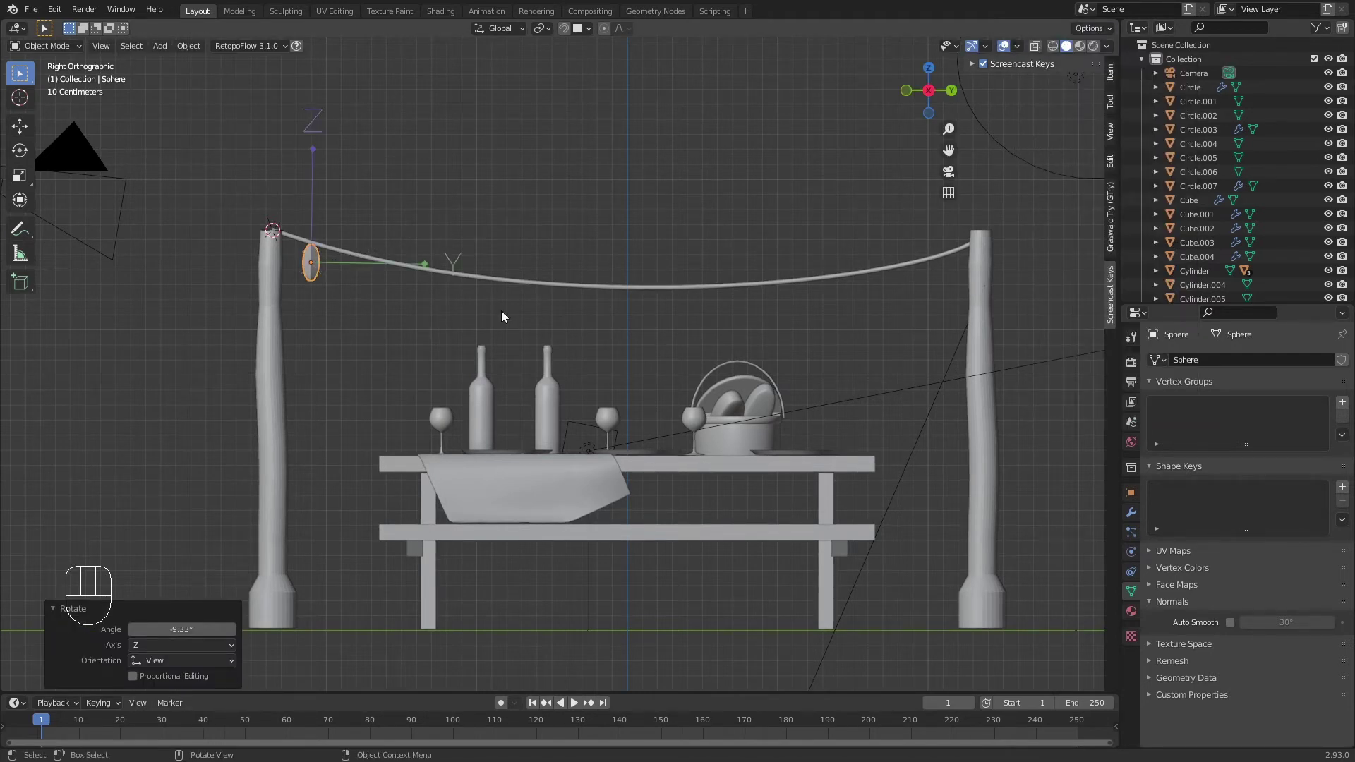
key("g")
left_click(435, 252)
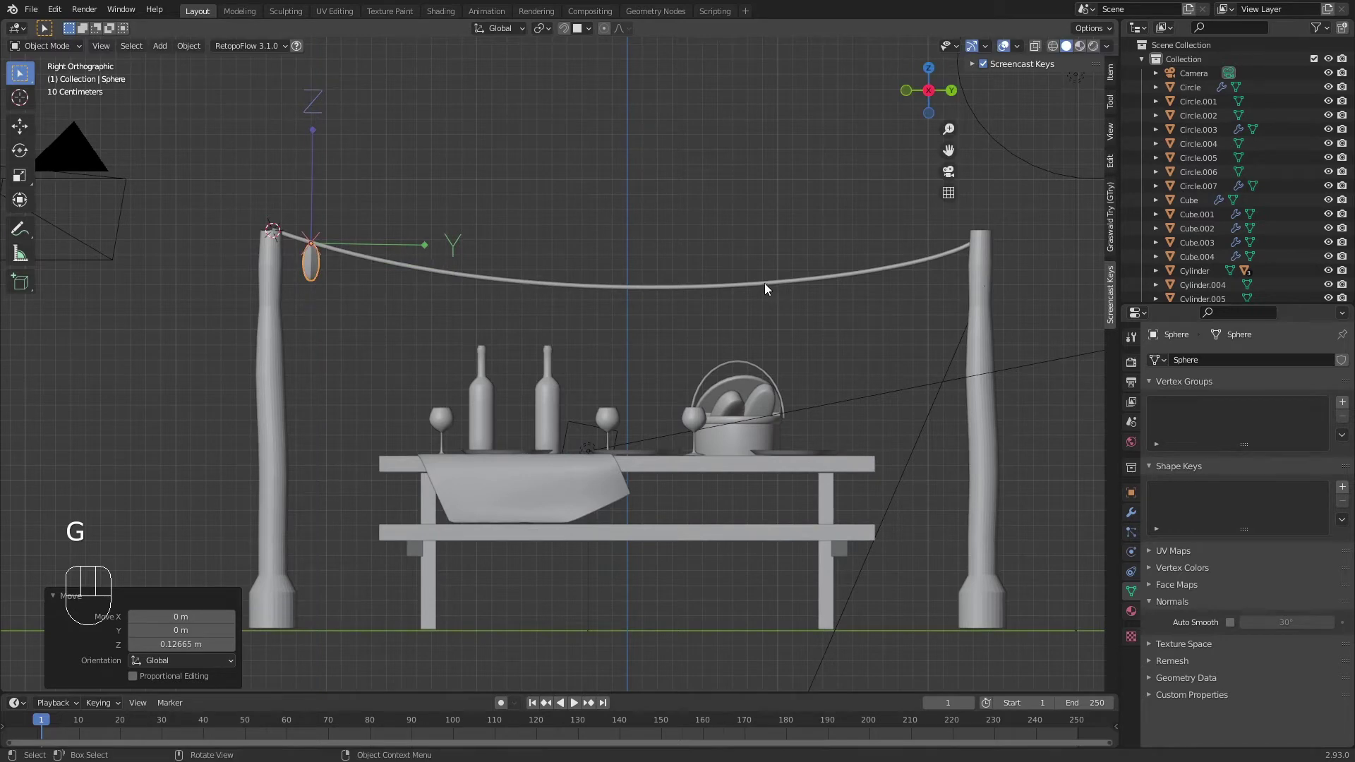
left_click(1087, 28)
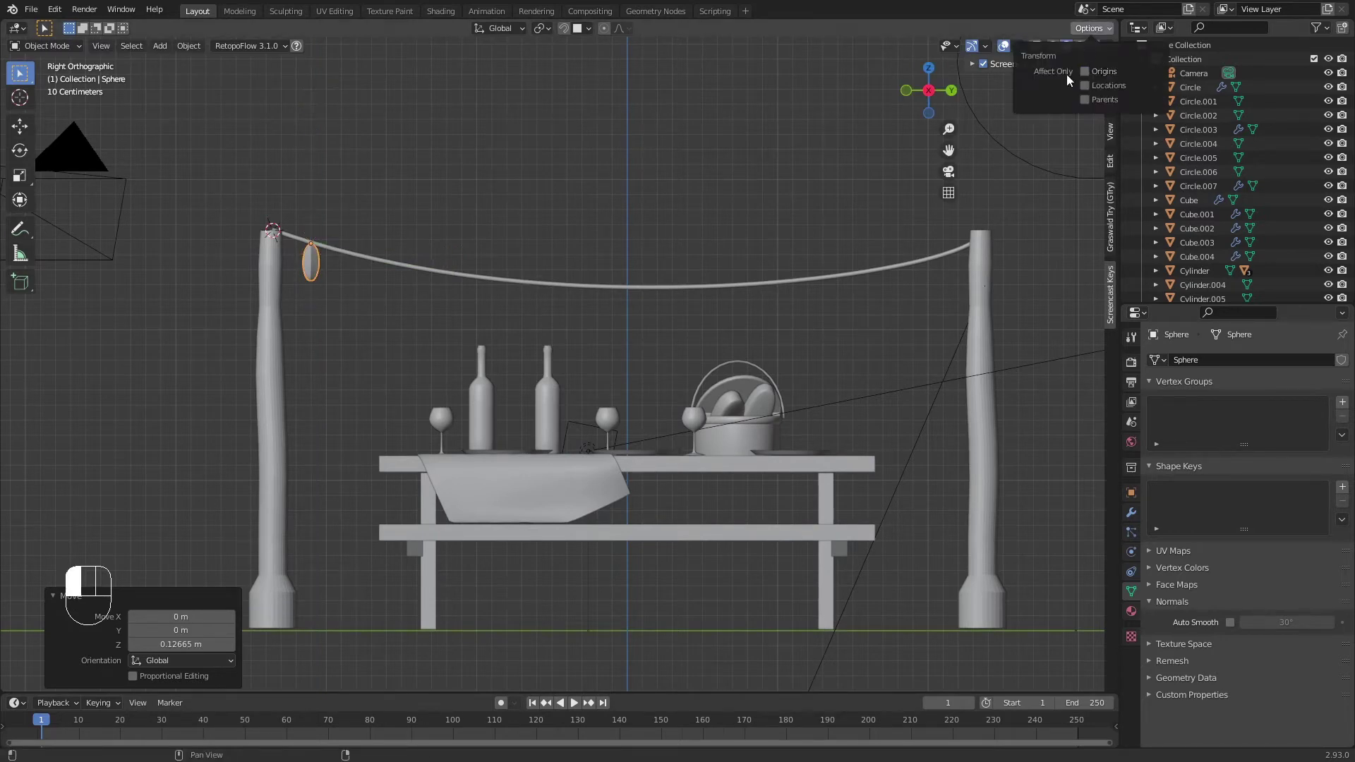
left_click(562, 226)
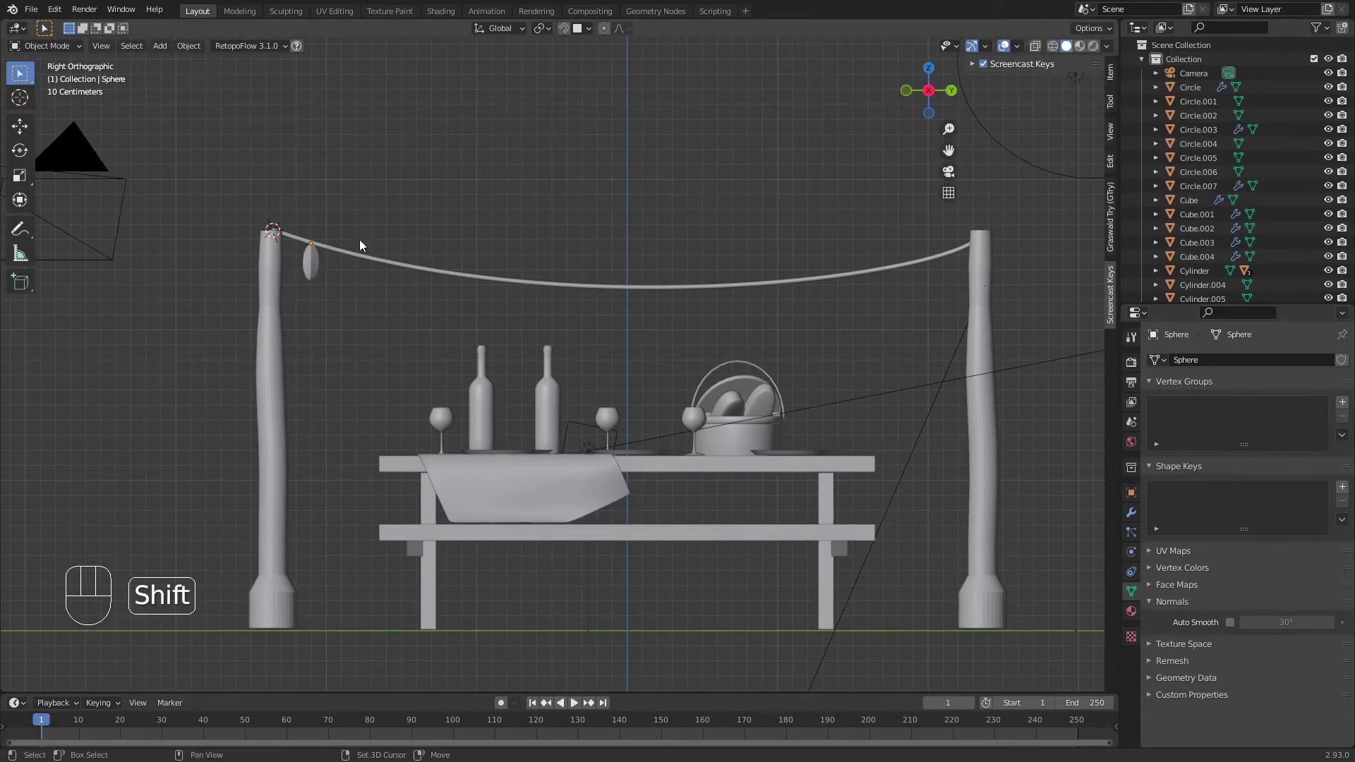
Step: Make a linked duplicate of the bulb further along the cord, rotate it 7.4° and move it about 0.05 m in Y and -0.09 m in Z
middle_click_drag(363, 247, 461, 269, "shift")
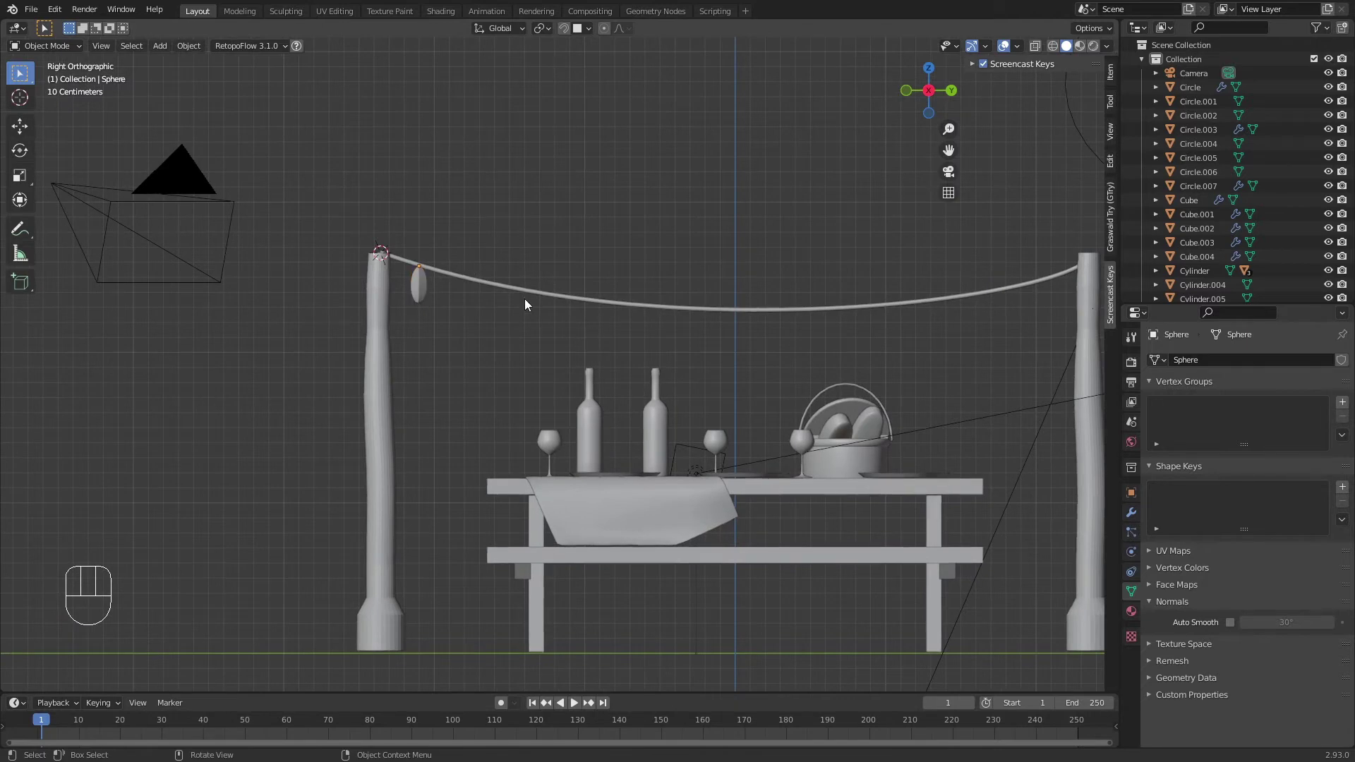
key("alt+d")
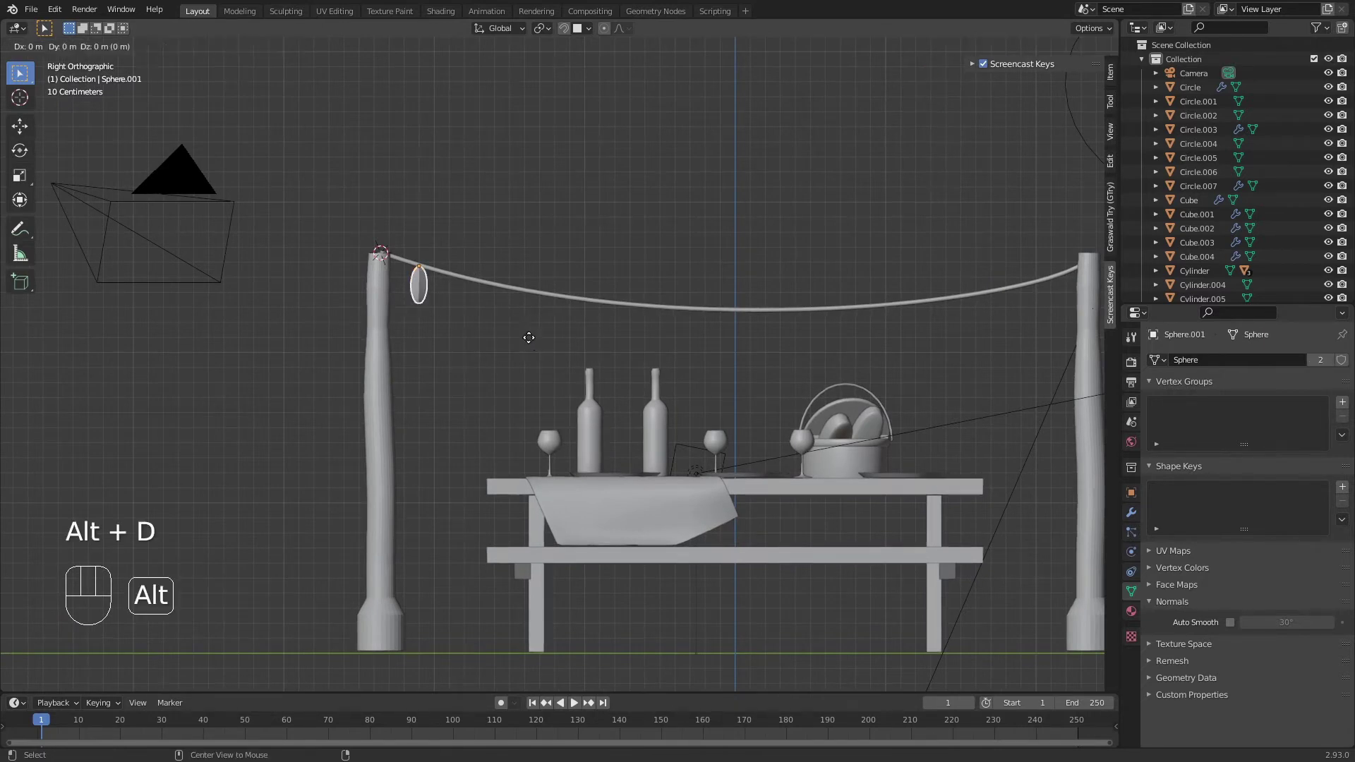
left_click(602, 321)
key("r")
left_click(604, 339)
key("g")
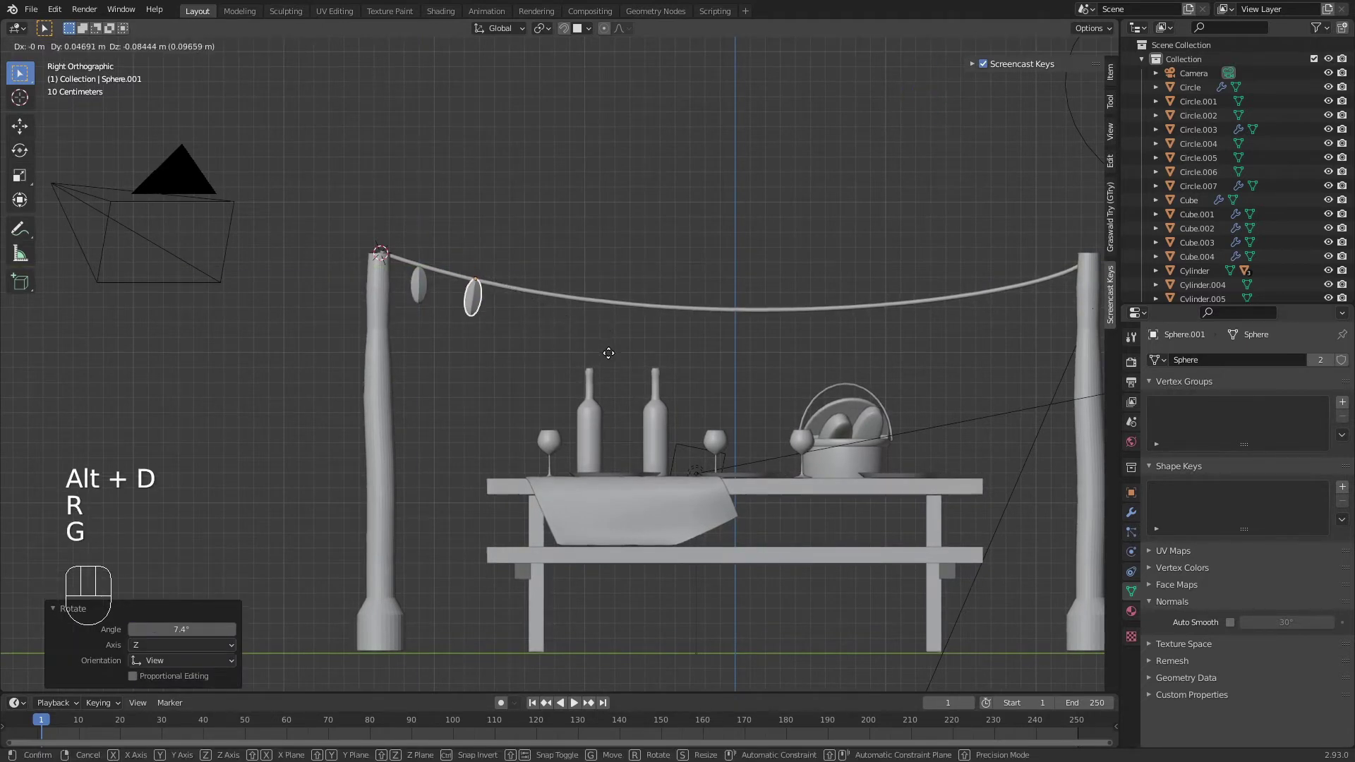
left_click(608, 354)
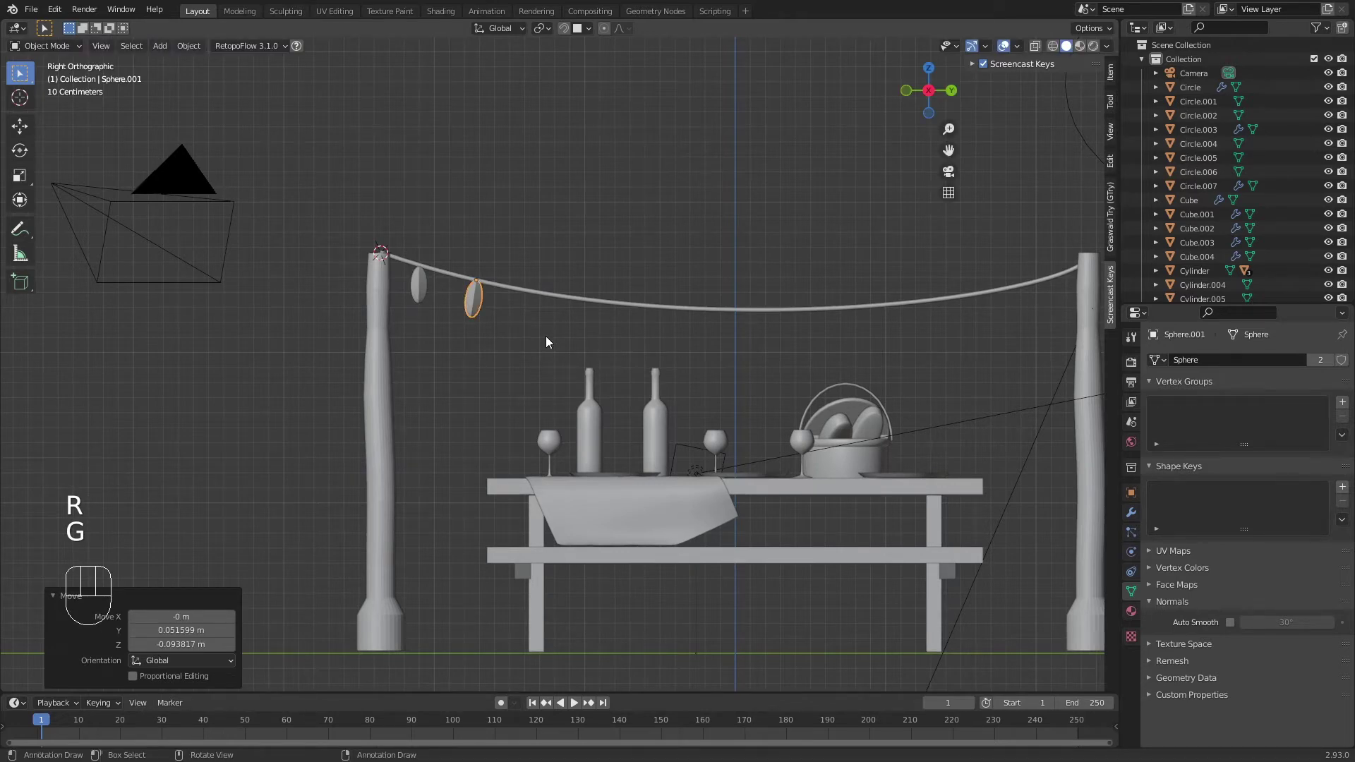
Step: Undo the trial repeats of the last action, and add a third, slightly smaller linked bulb further along the cord
key("shift+r")
key("ctrl+z")
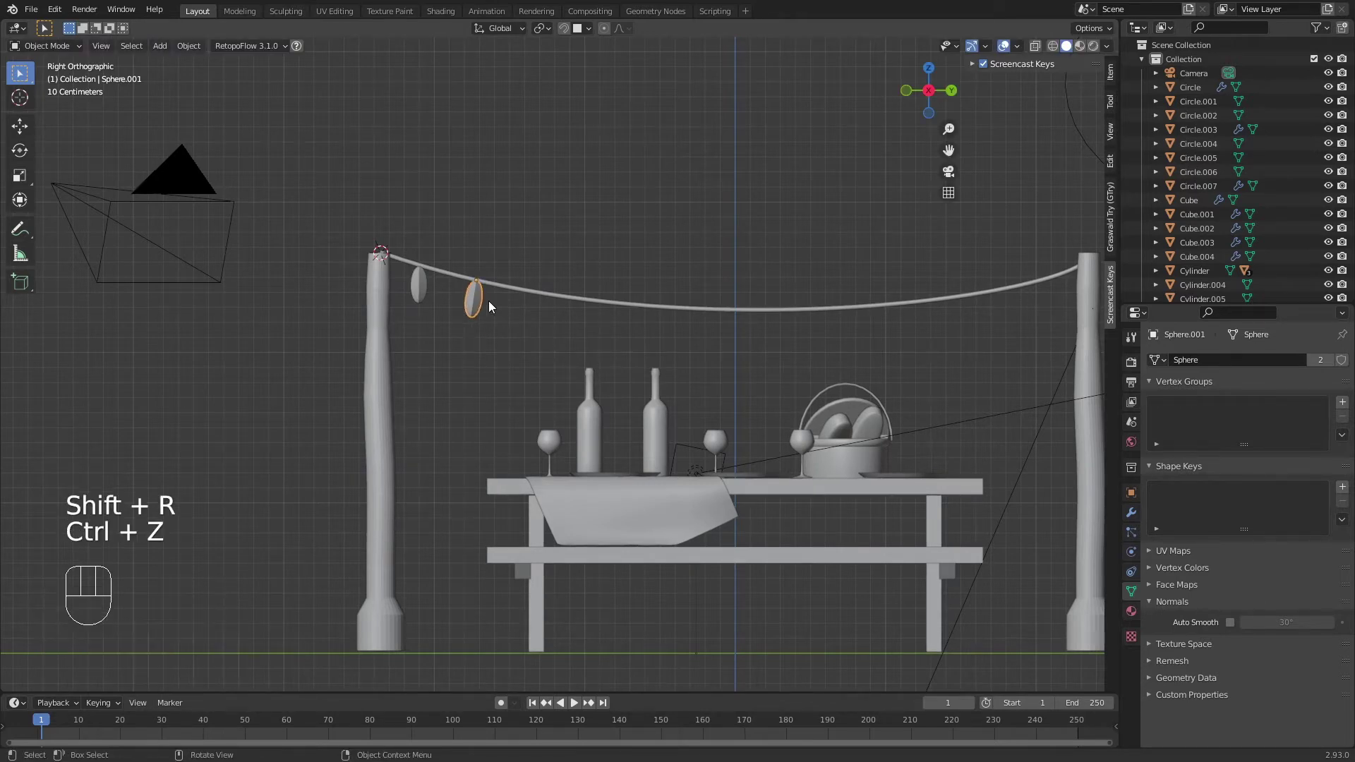
key("alt+d")
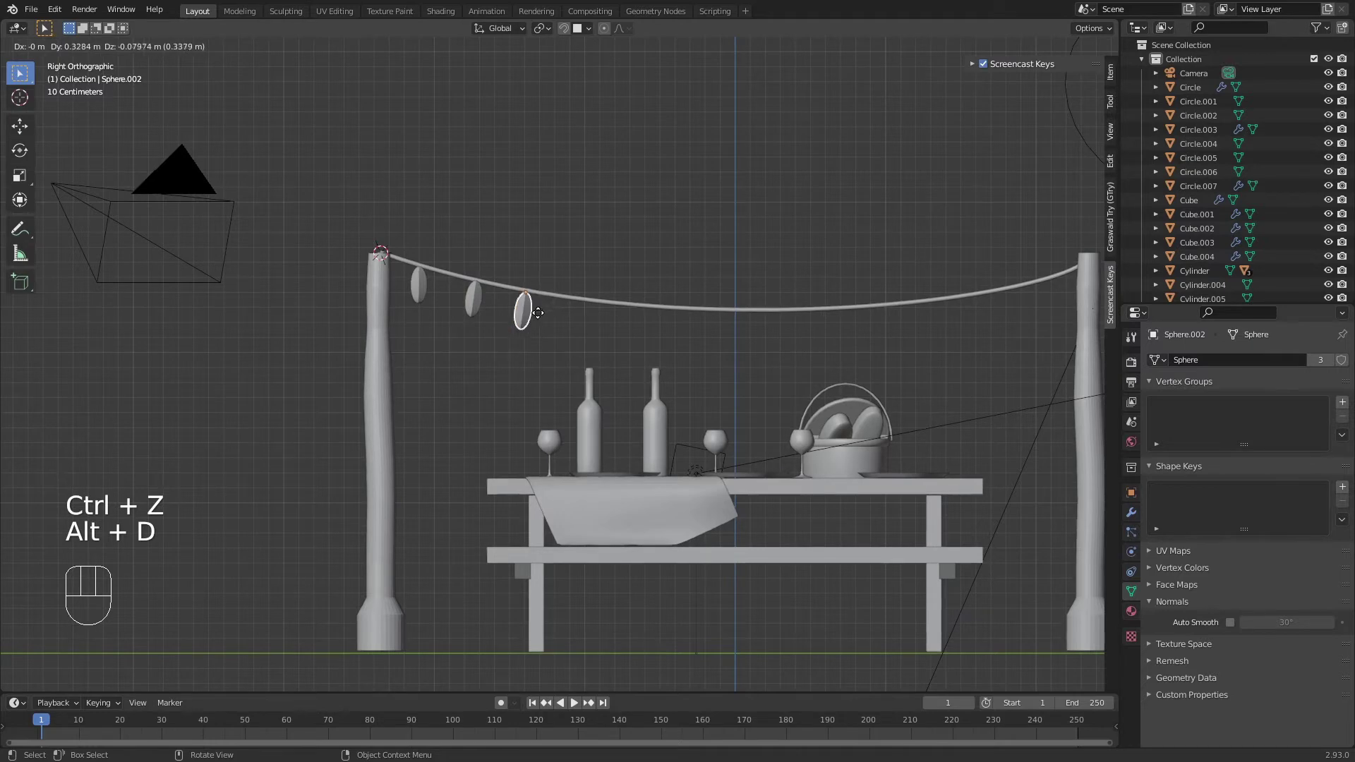
left_click(541, 313)
key("s")
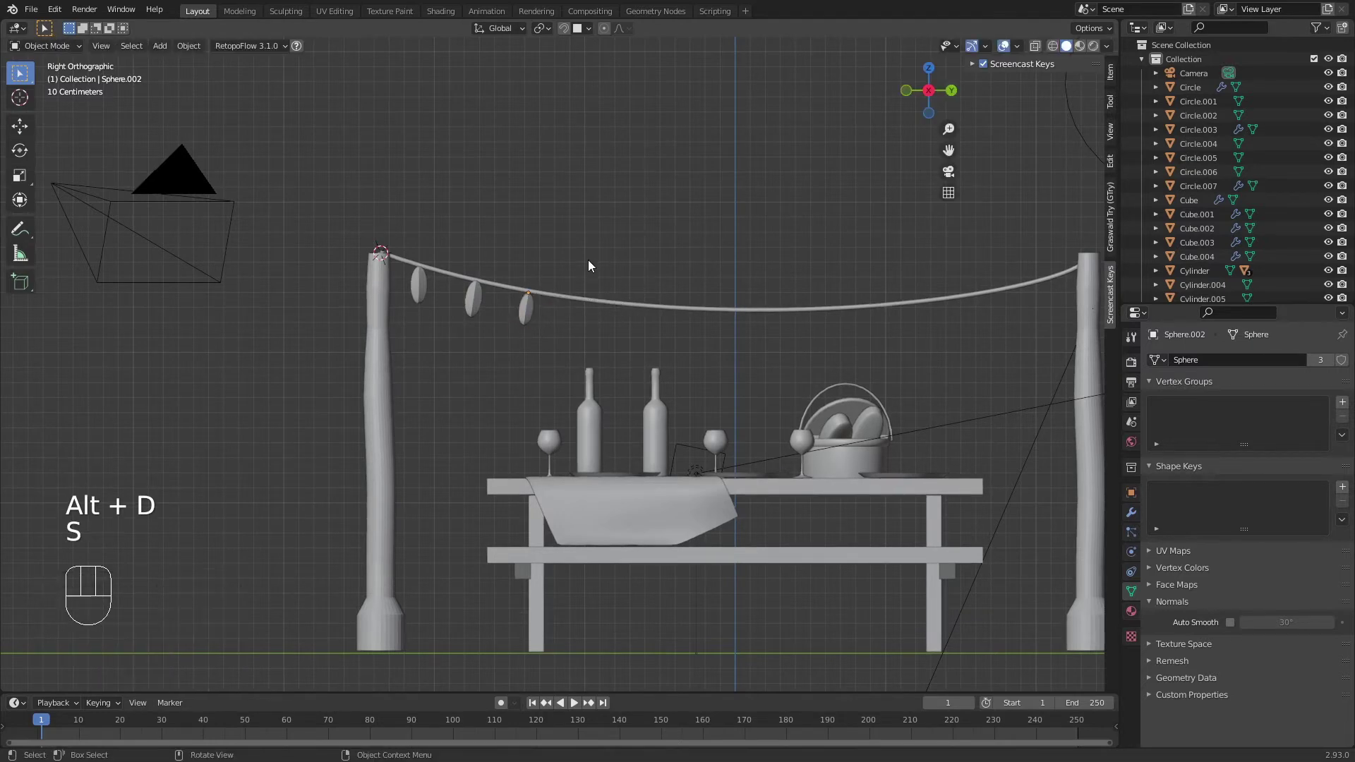
right_click(624, 303)
key("shift+r")
key("shift+r")
key("ctrl+z")
Step: Add a fourth linked bulb along the Y axis, shrink it and fit it against the cord in right view
middle_click_drag(552, 303, 545, 308)
key("alt+d")
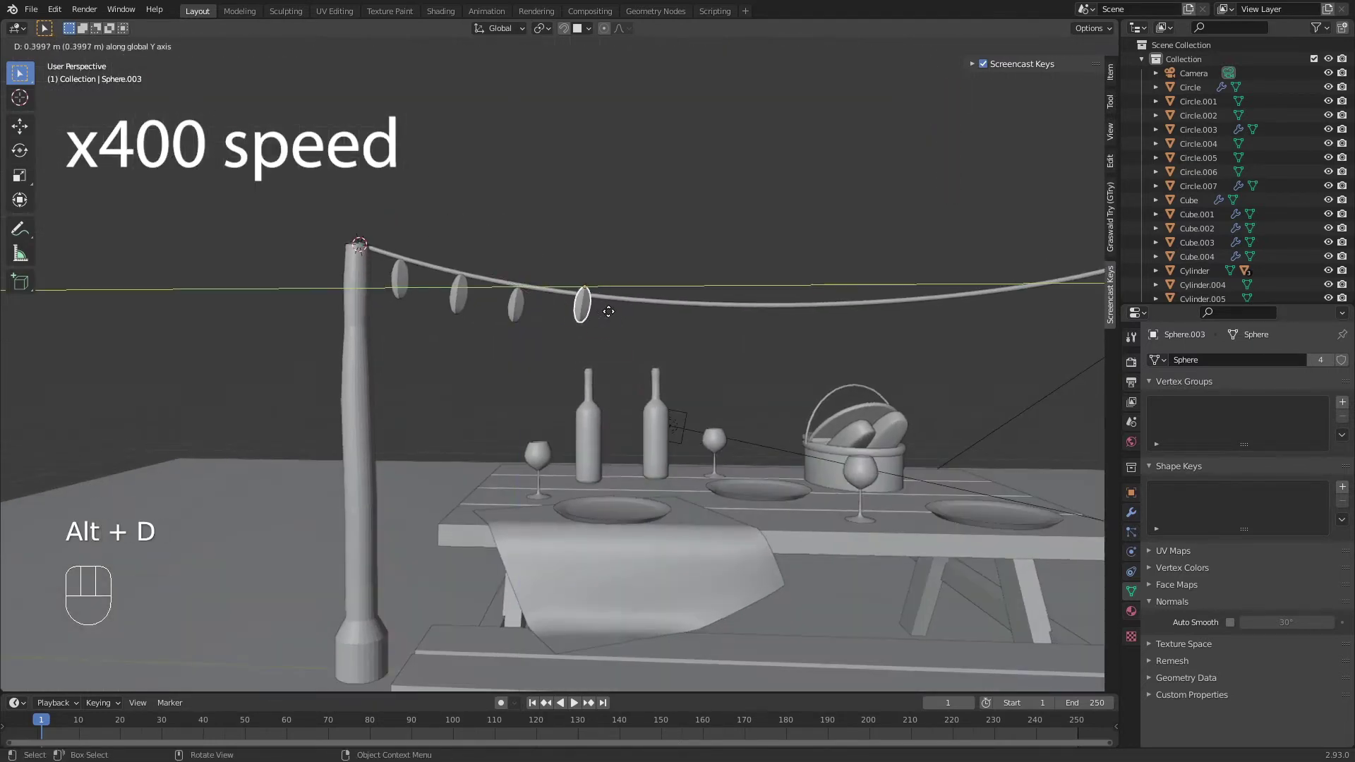
left_click(607, 300)
key("KP_3")
key("g")
key("s")
key("s")
key("g")
Step: Add a fifth linked bulb, rotate it and move it about -0.07 m in Y and 0.04 m in Z to meet the cord
key("alt+d")
key("g")
key("r")
key("g")
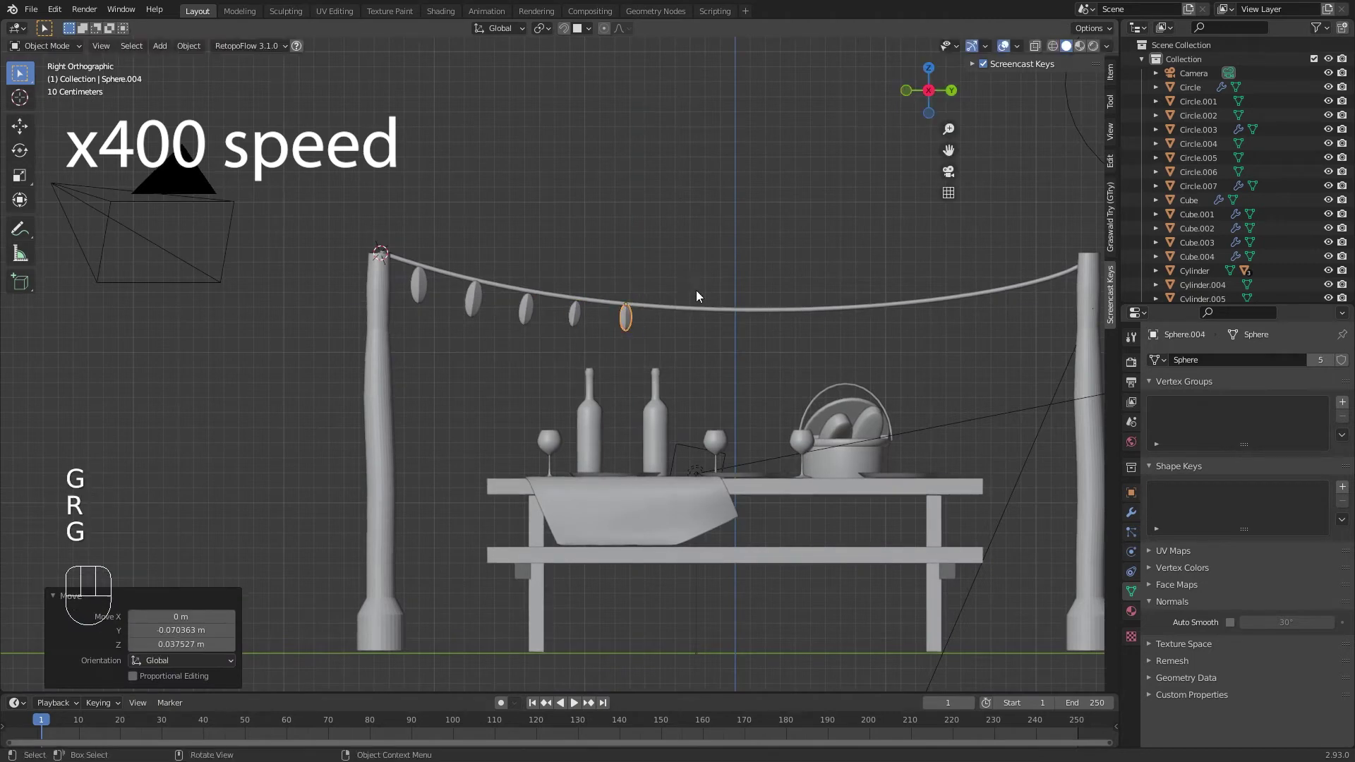
Step: Add a sixth linked bulb near the cord's lowest point, rescale it and position it under the cord
key("alt+d")
key("g")
key("s")
key("s")
key("g")
Step: Add a seventh and an eighth linked bulb past the cord's middle, and rotate and move the eighth to fit
key("alt+d")
left_click(800, 315)
key("alt+d")
left_click(878, 315)
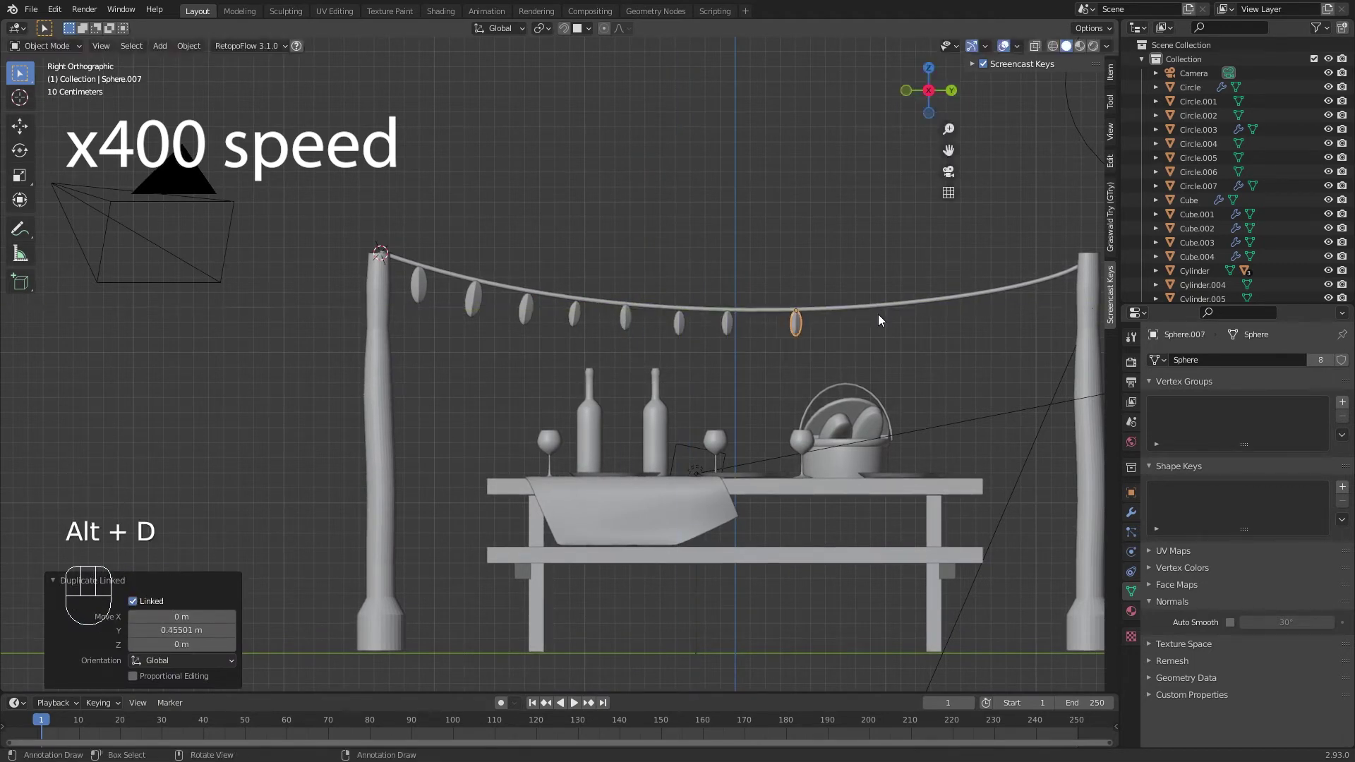
key("r")
key("g")
Step: Add a ninth and a tenth linked bulb on the rising half of the cord, rotating each and fitting the tenth under it
key("alt+d")
left_click(937, 323)
key("r")
key("alt+d")
key("r")
key("g")
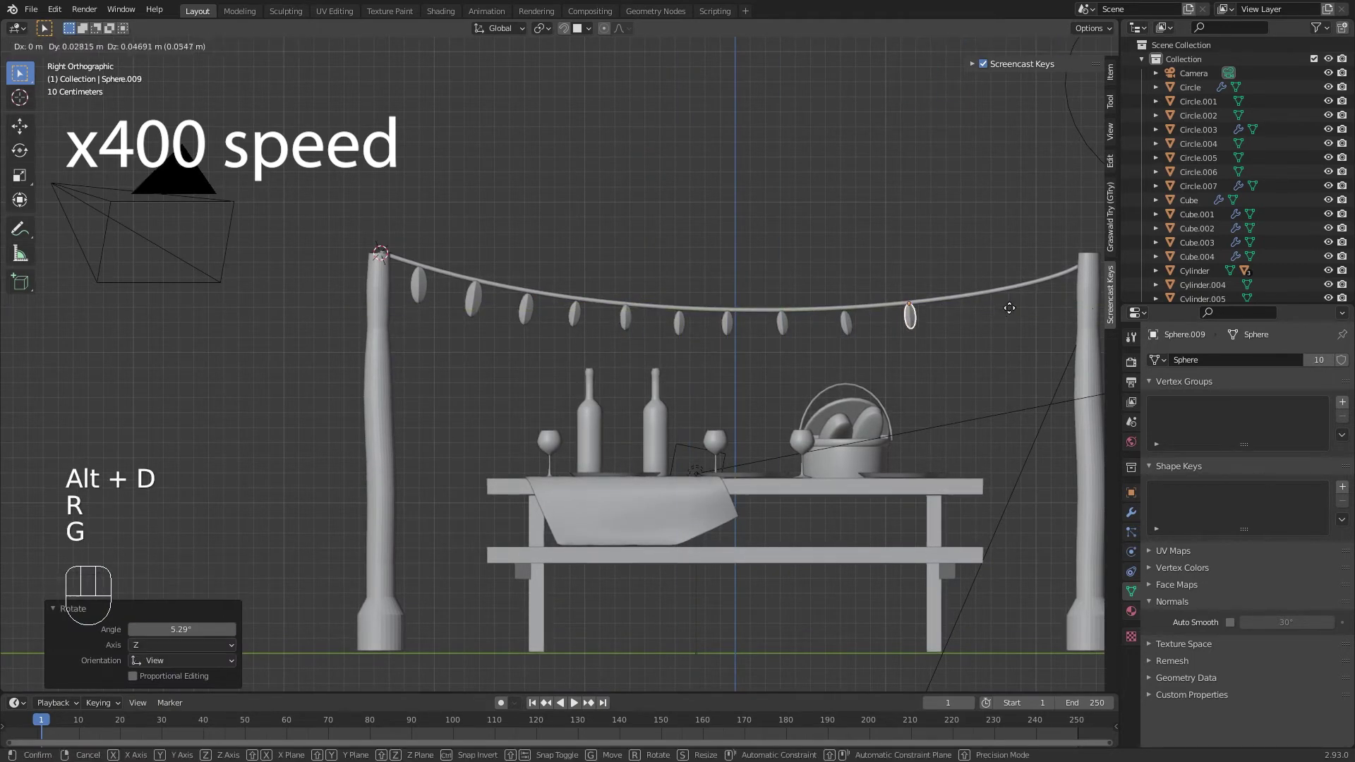
Step: Add the eleventh and twelfth linked bulbs near the far pole, moving the twelfth about 0.43 m in Y and 0.08 m in Z
key("alt+d")
key("g")
left_click(1069, 300)
key("alt+d")
key("KP_3")
key("g")
left_click(1027, 319)
Step: Move the stray twelfth bulb in front view so that it lines up with the cord and the other bulbs
middle_click_drag(1028, 319, 772, 364)
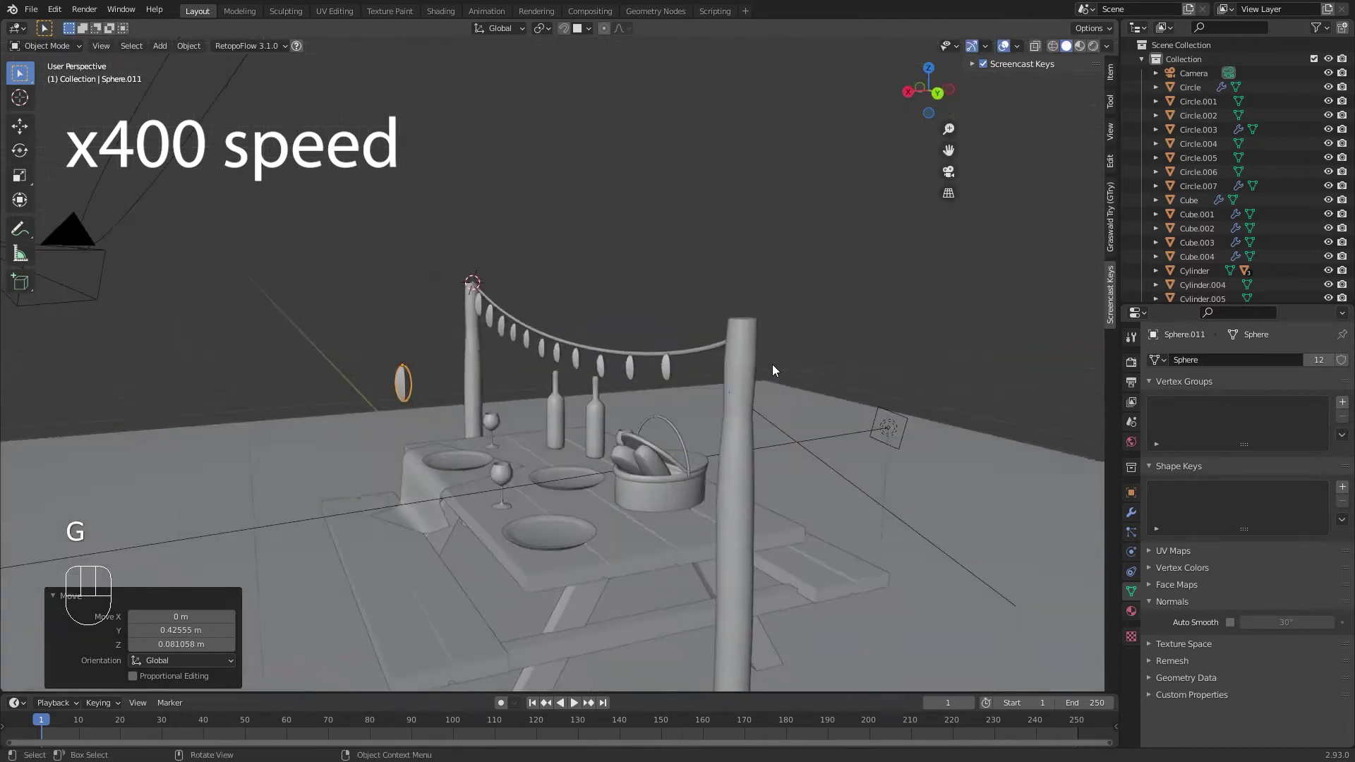
key("KP_1")
key("g")
key("g")
left_click(975, 345)
key("KP_1")
key("KP_3")
Step: Give the first bulb a new material and set its surface to Emission
middle_click_drag(980, 340, 486, 249)
left_click(447, 322)
middle_click_drag(447, 322, 586, 333)
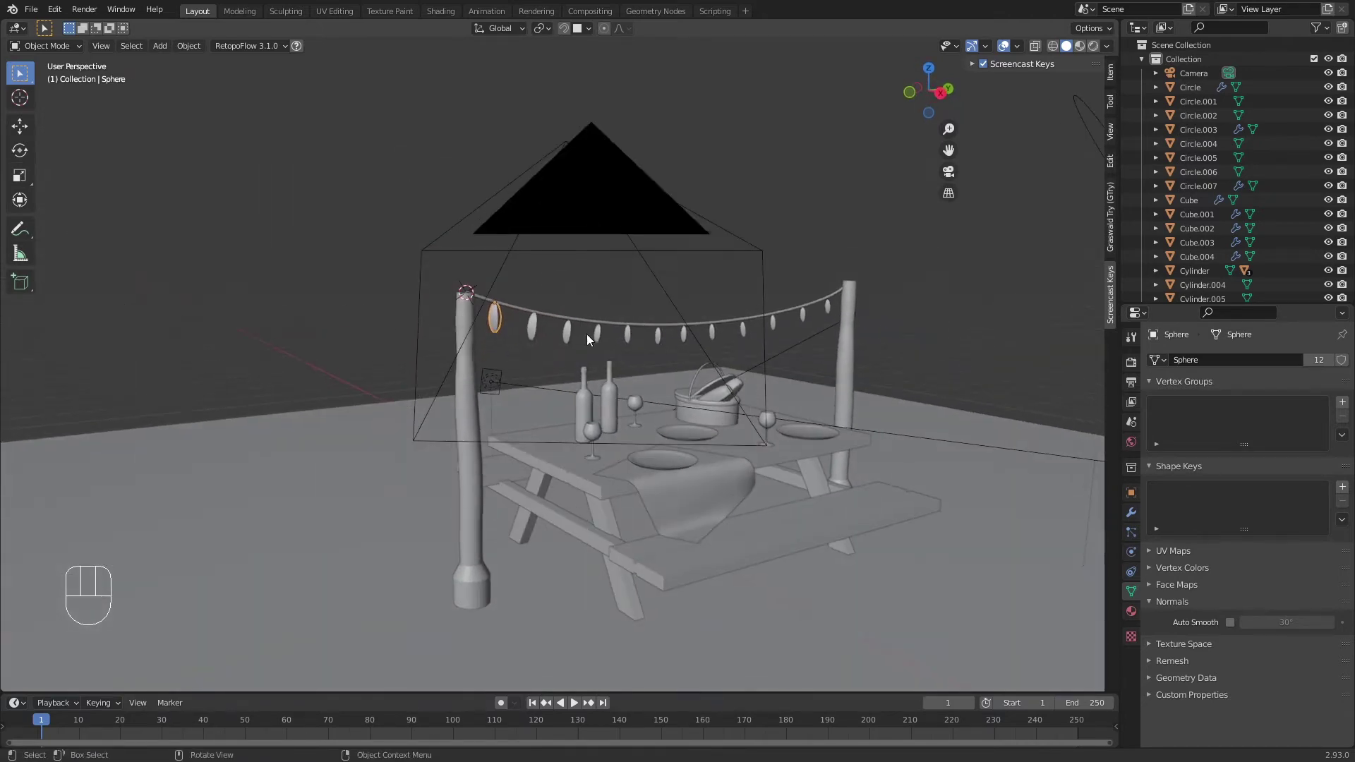
left_click(1132, 611)
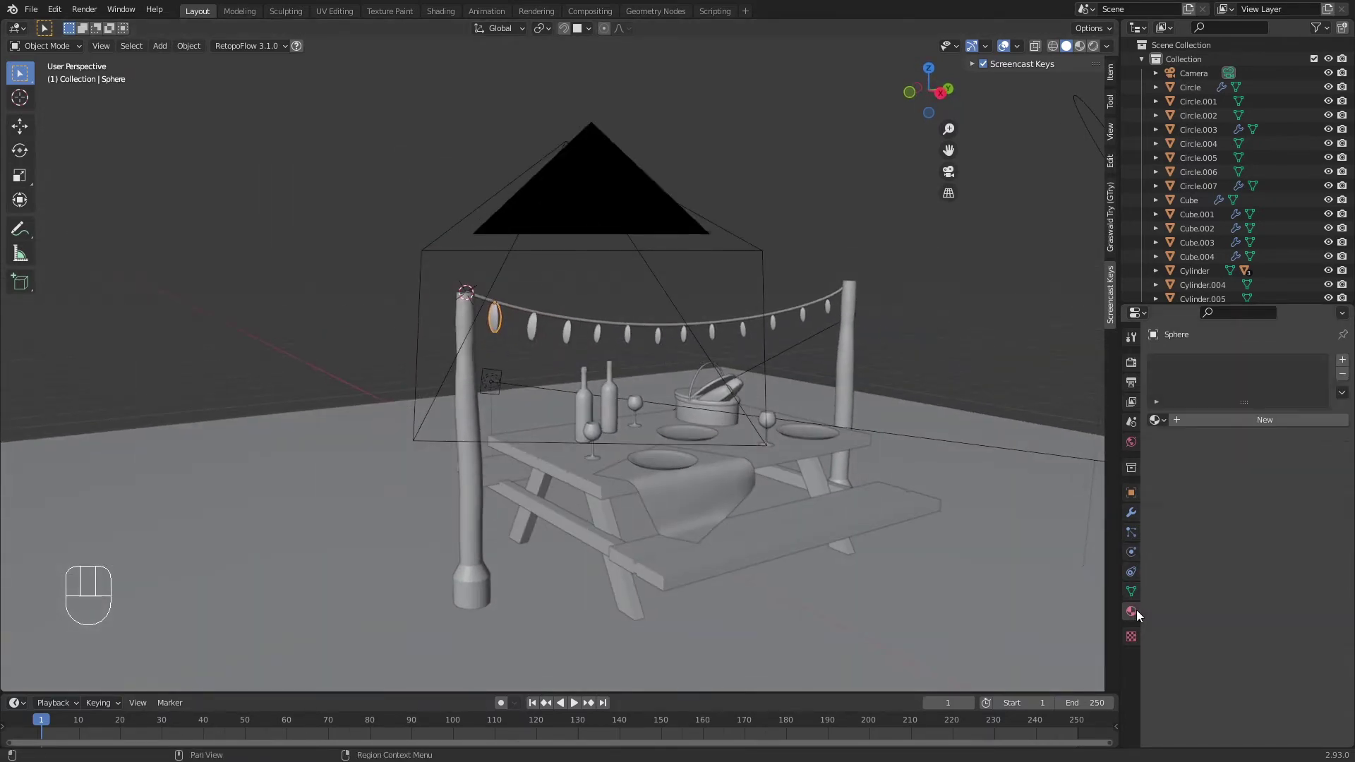
middle_click_drag(1013, 339, 867, 272)
scroll(806, 287, "up", 6)
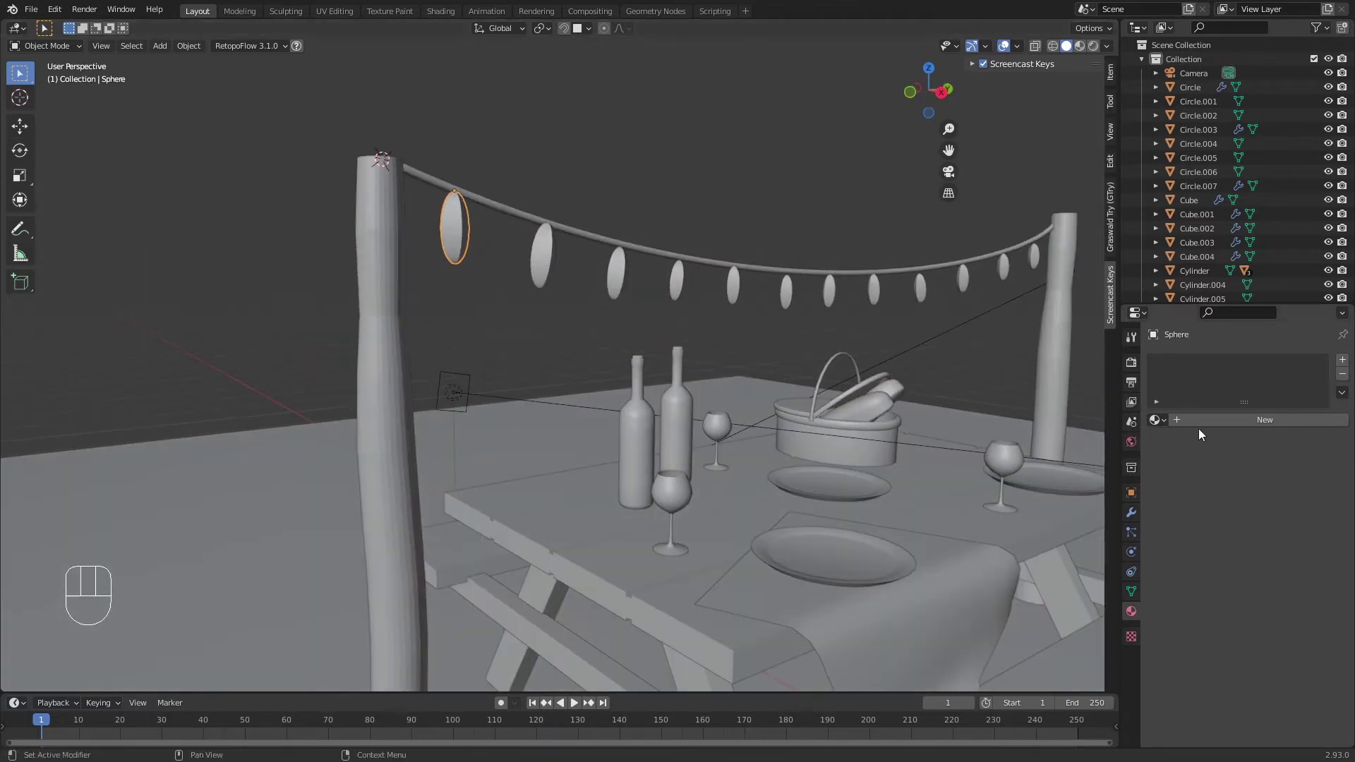
left_click(1223, 422)
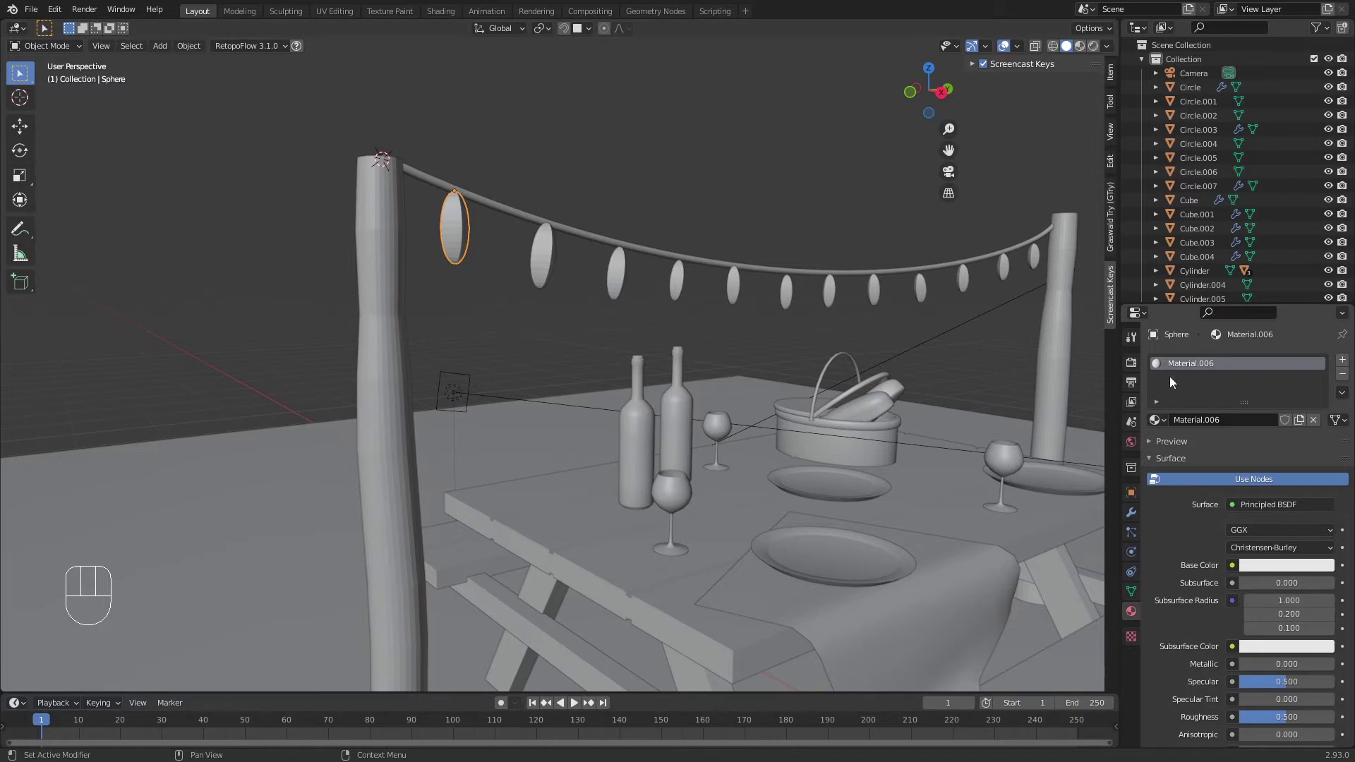
left_click(1247, 506)
left_click(1155, 224)
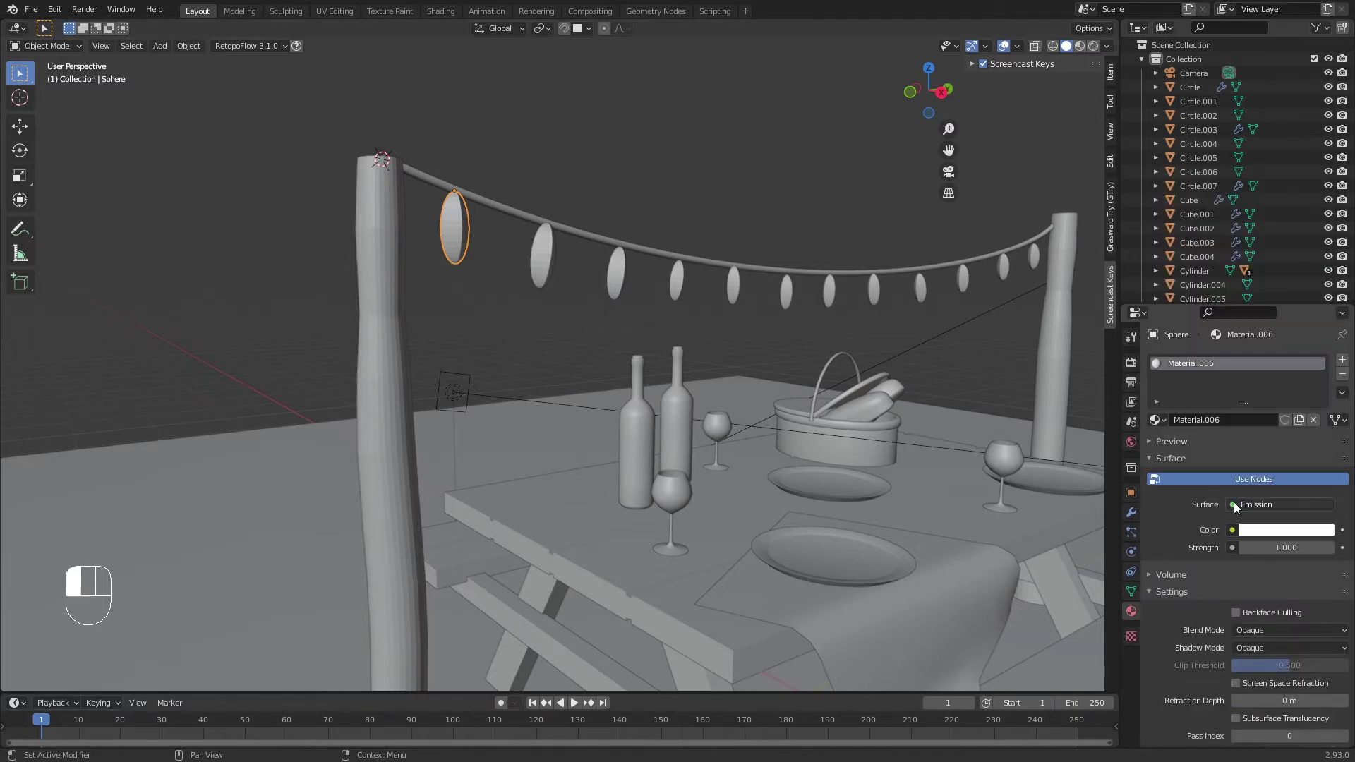
Step: In rendered shading, set the bulb emission to a warm orange (H 0.084, S 0.816) with a strength of 5.3
key("z")
left_click(1029, 235)
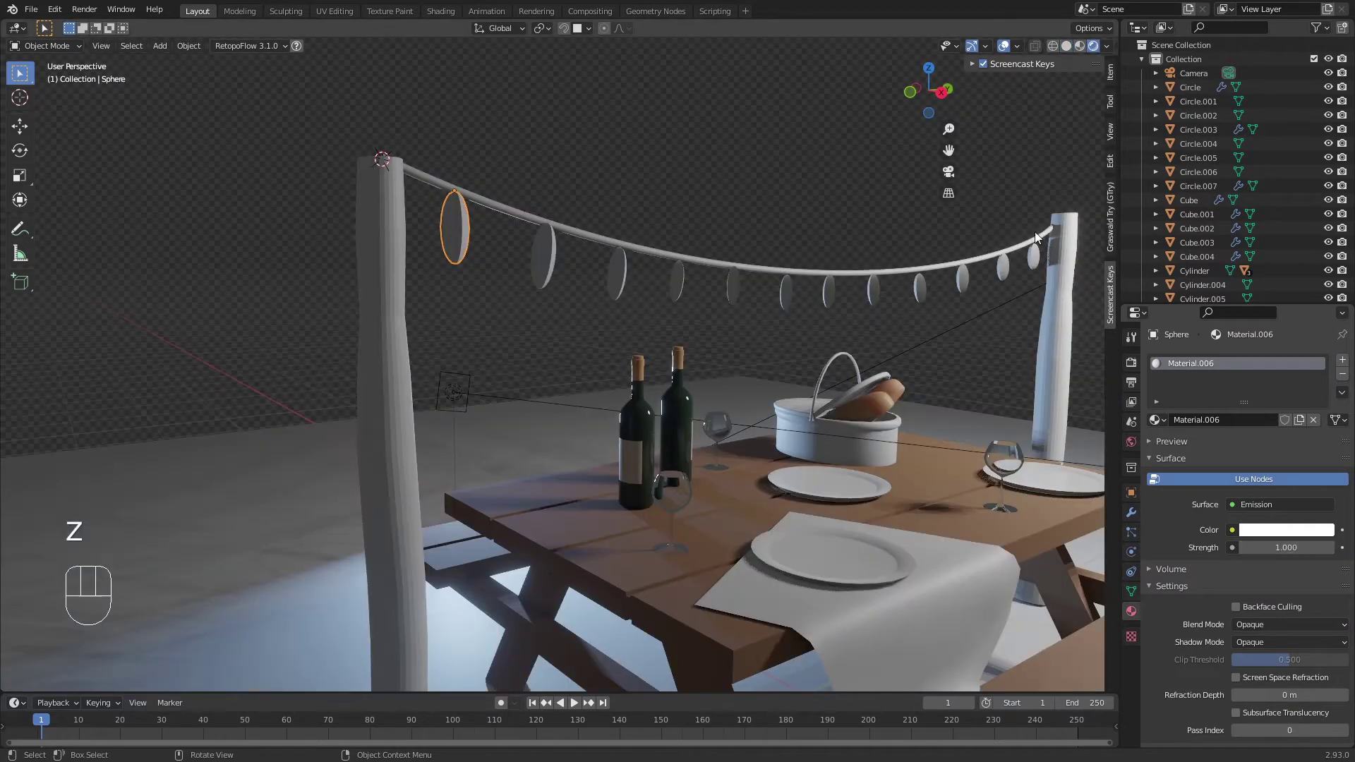
left_click(1275, 534)
left_click_drag(1250, 381, 1243, 401)
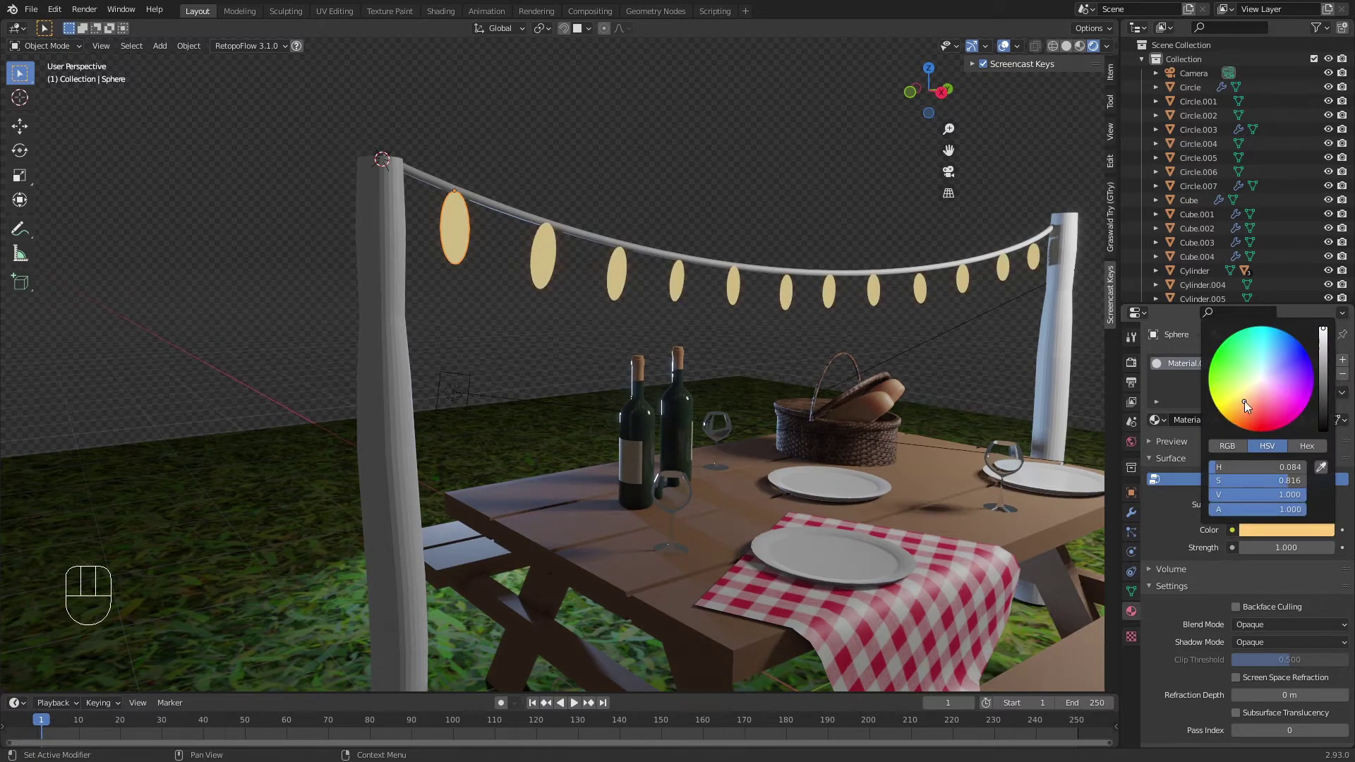
left_click_drag(1247, 546, 1287, 546)
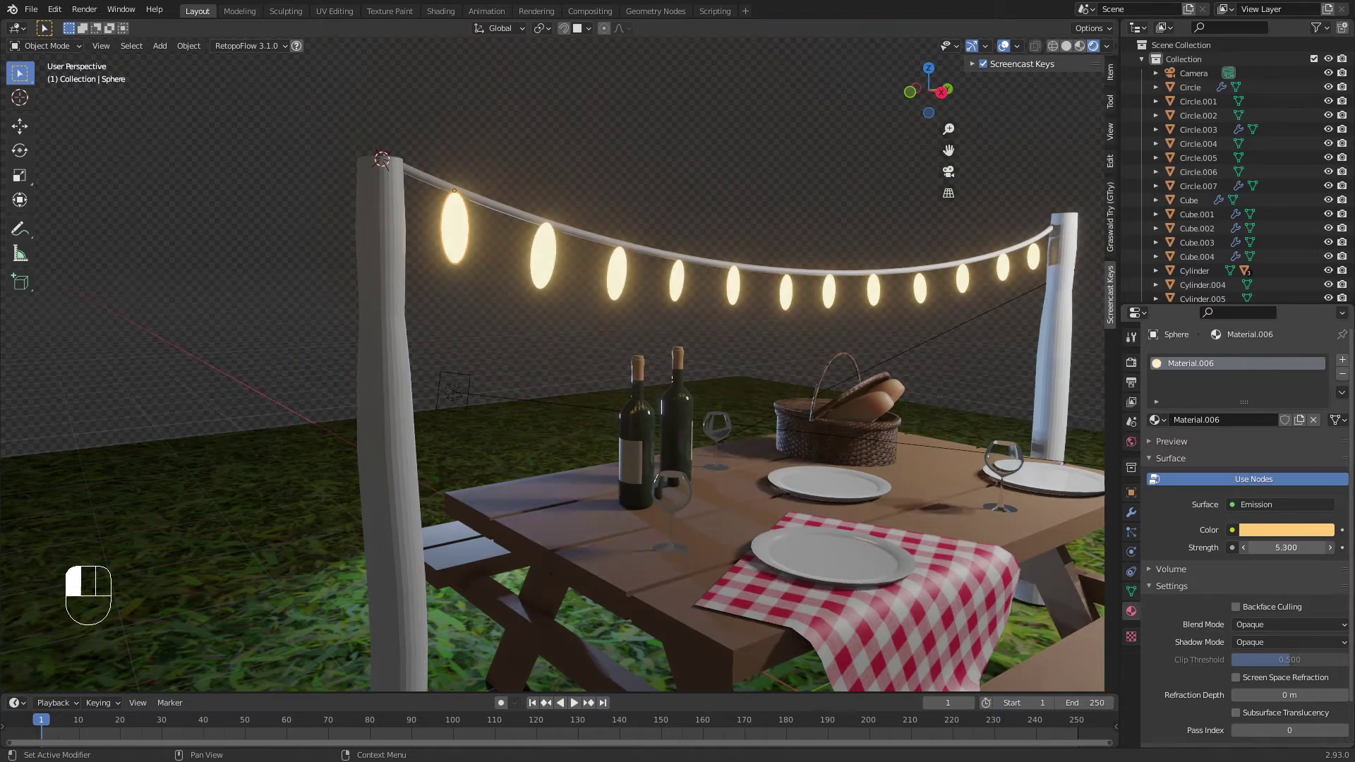
Step: Select the cord of the string lights, try Material.001 on it and remove that material again
scroll(709, 177, "down", 5)
scroll(734, 177, "up", 5)
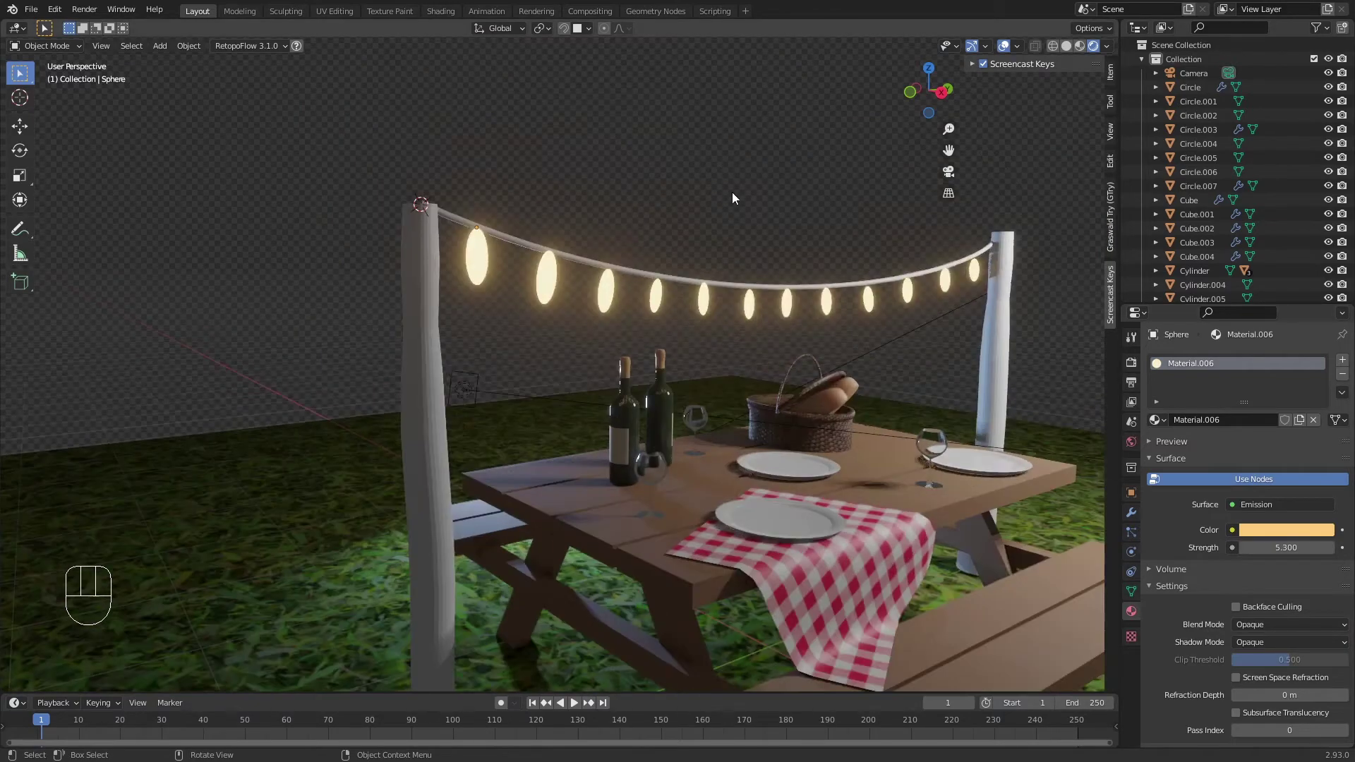
middle_click_drag(731, 192, 538, 156, "shift")
left_click(533, 195)
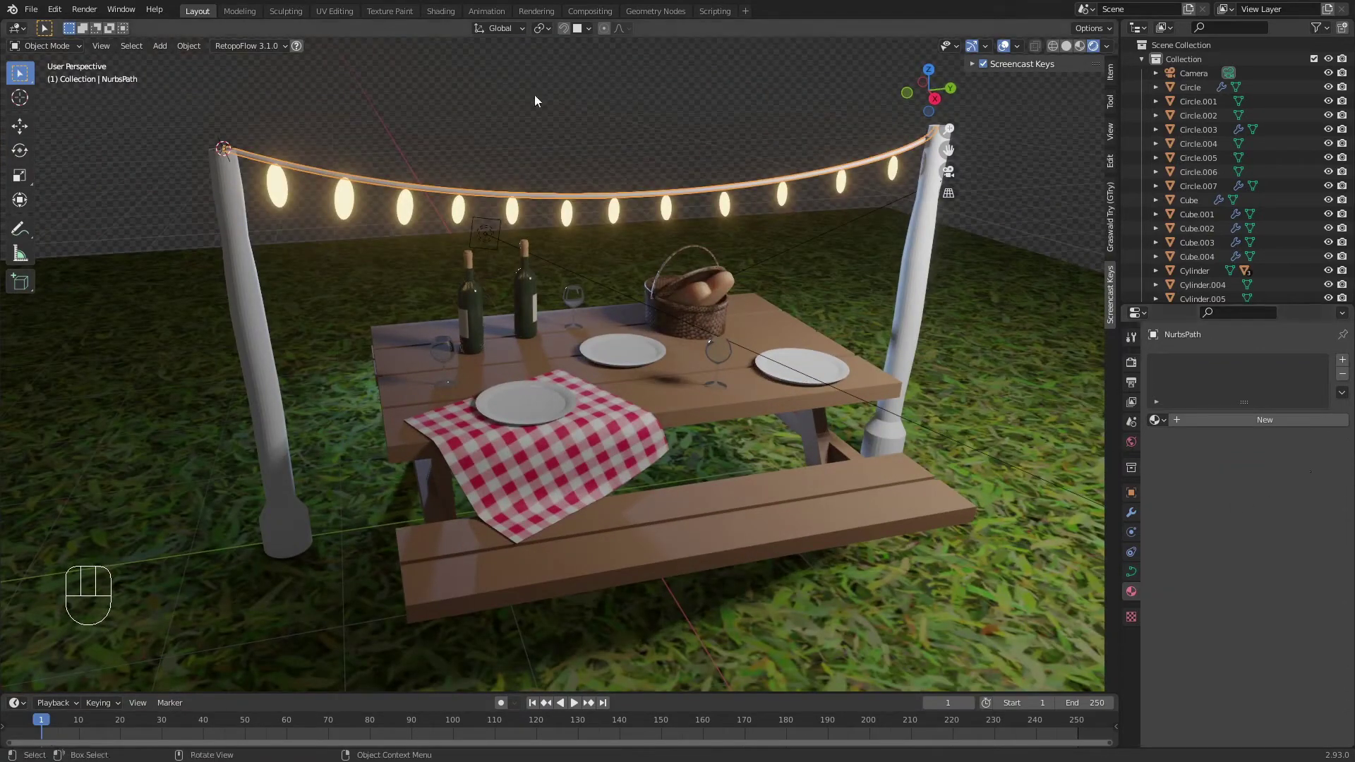
middle_click_drag(537, 116, 695, 184, "shift")
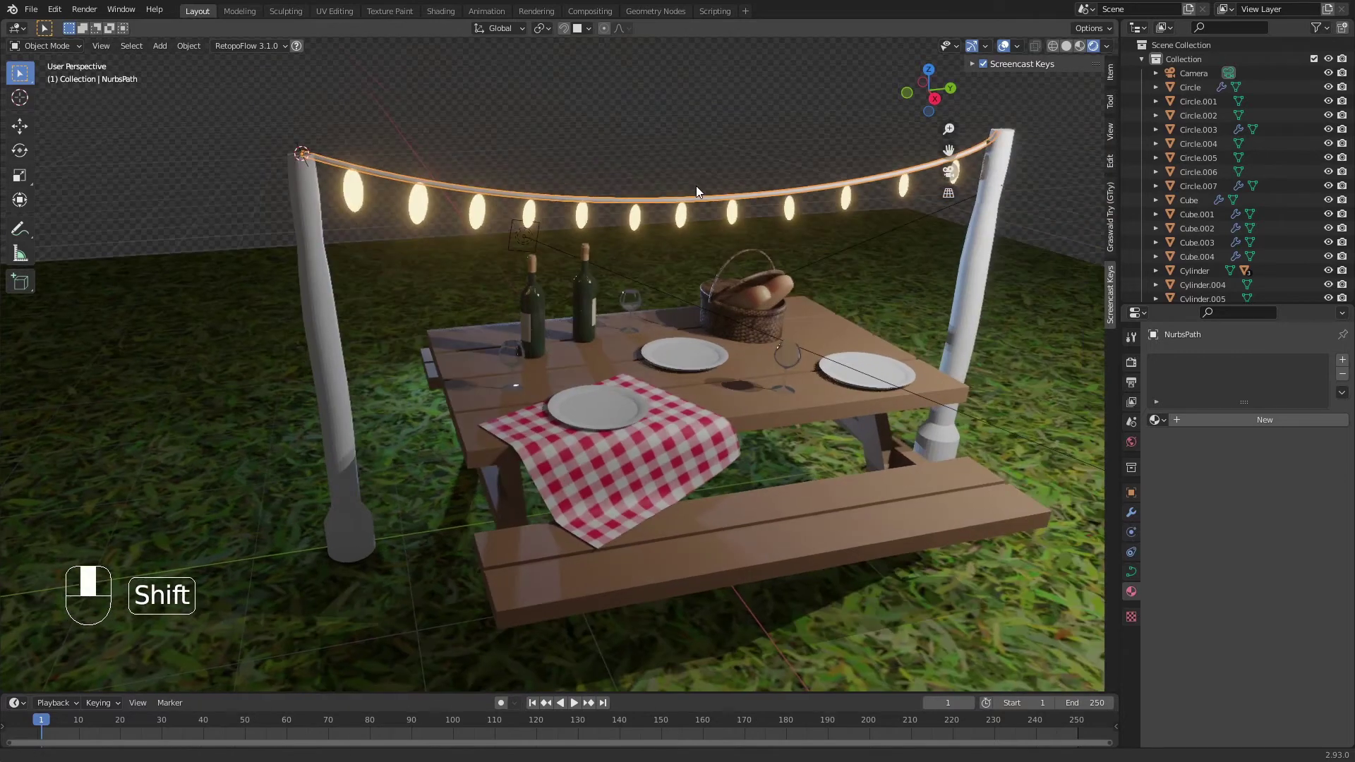
left_click(1156, 420)
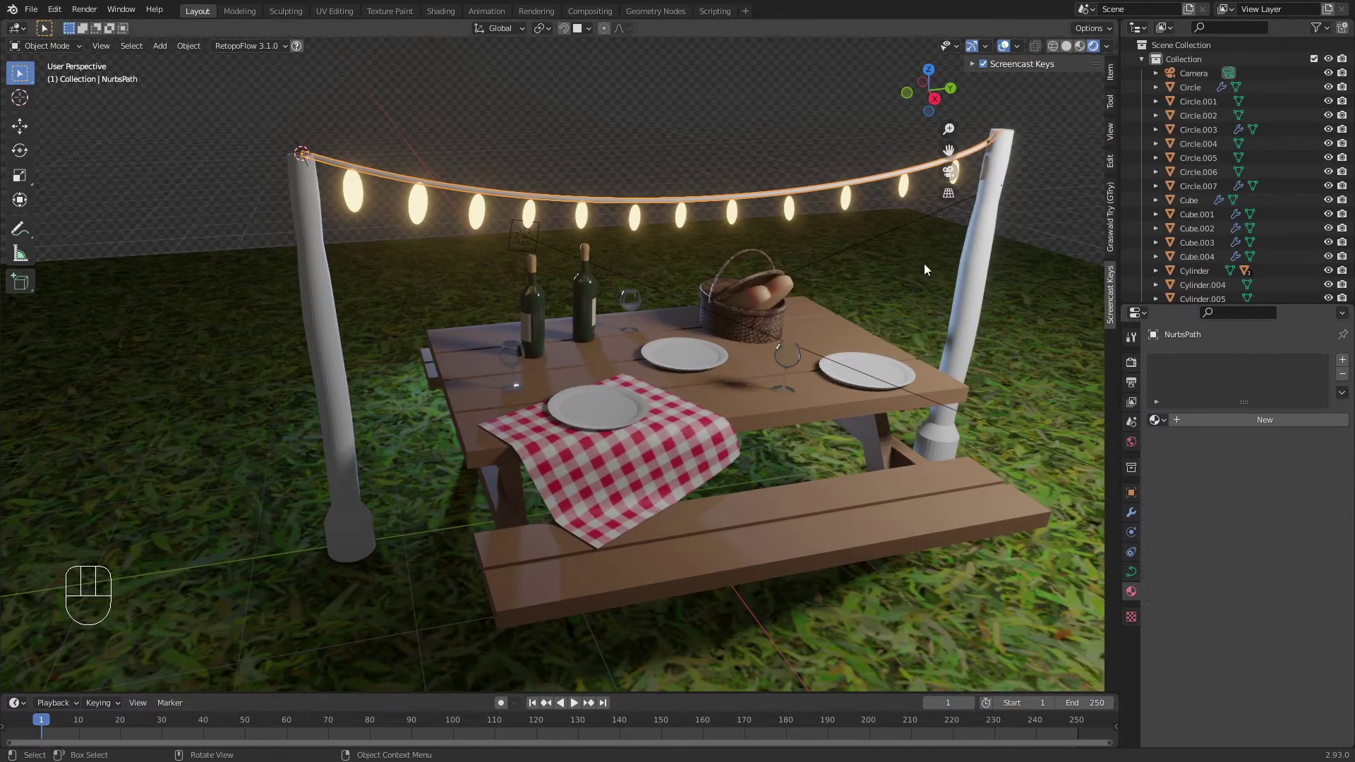
left_click(1156, 420)
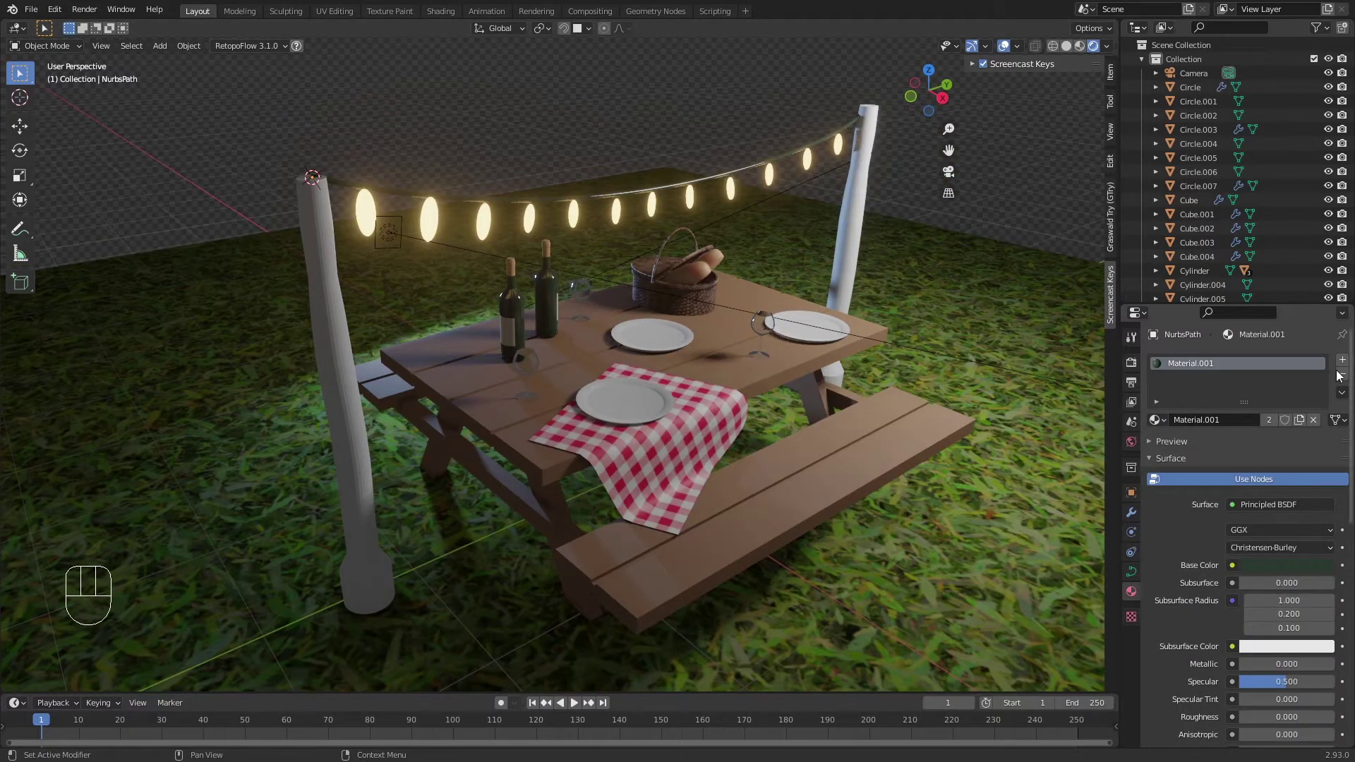
left_click(1340, 374)
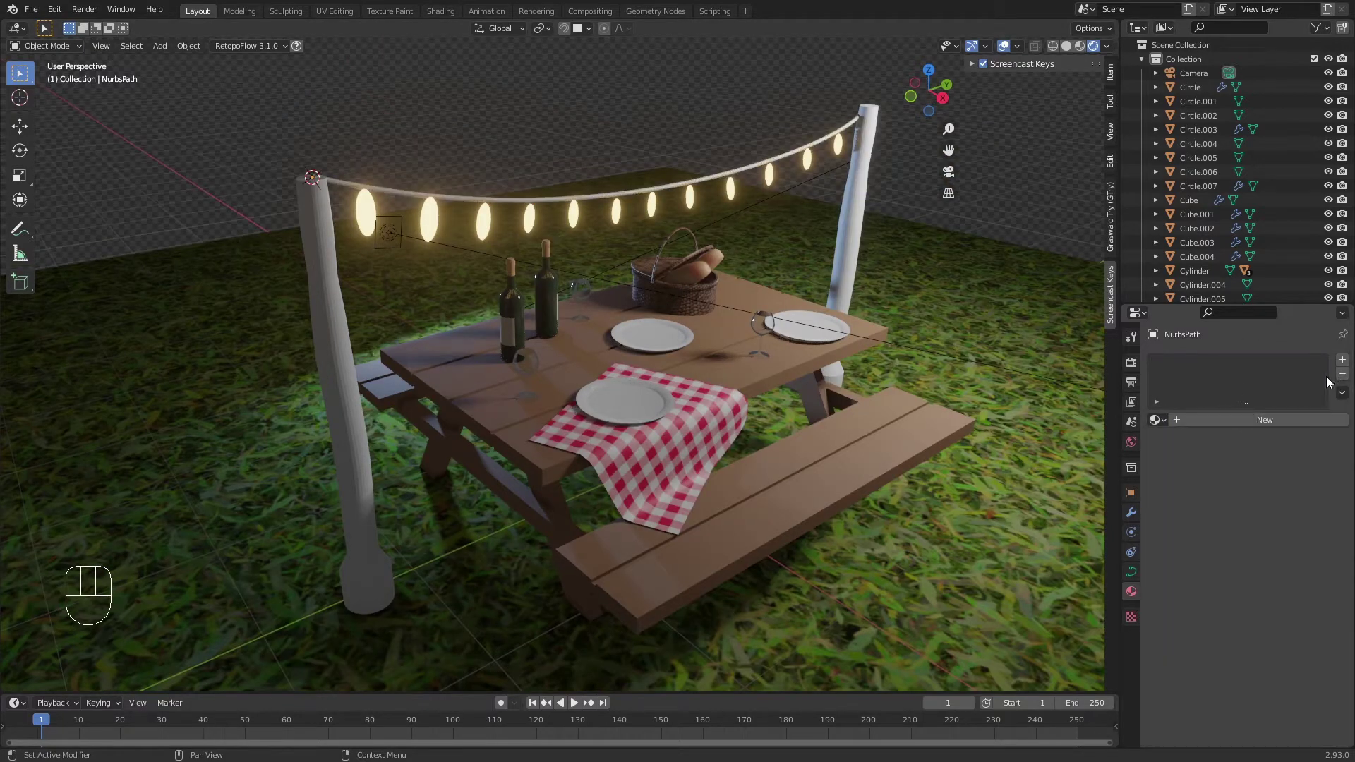
Step: Create a new material named Wire for the cord and set its base color to black
left_click(1241, 419)
left_click(1270, 420)
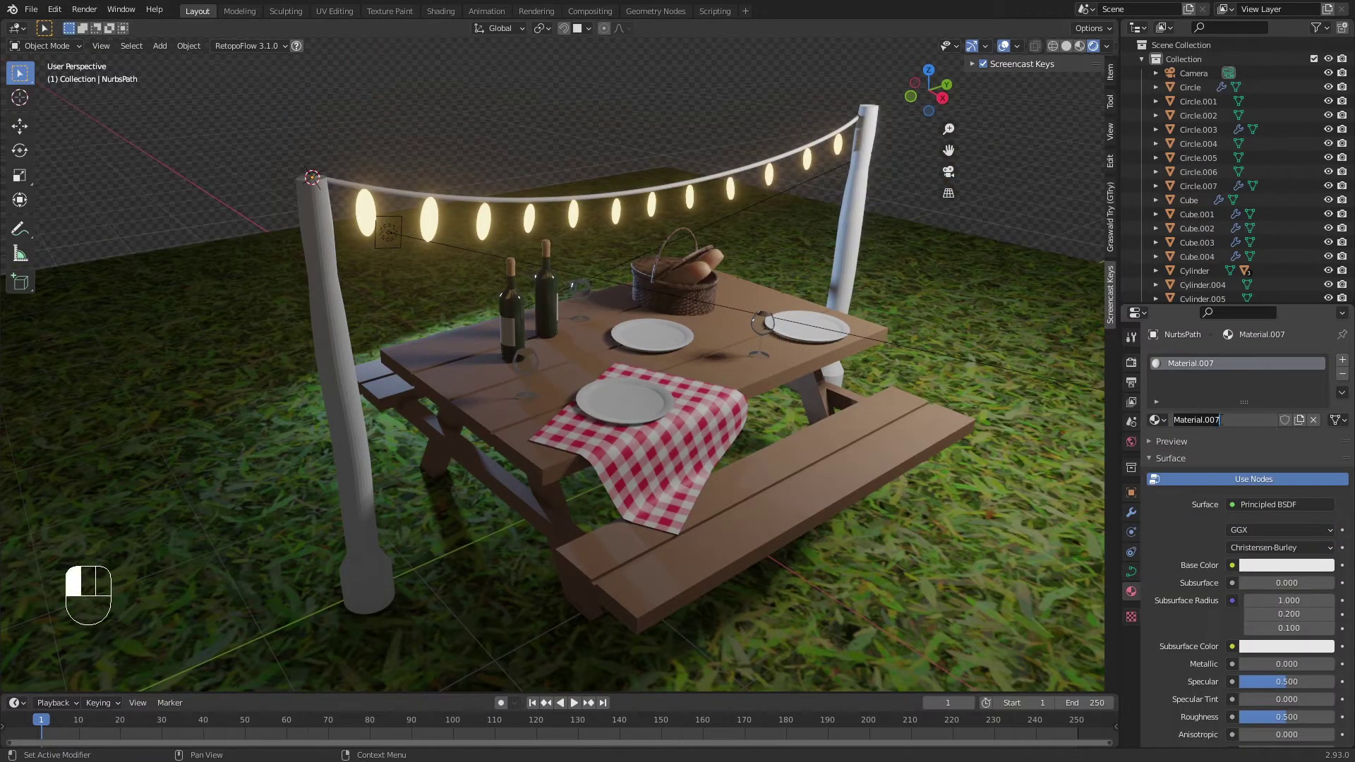
type("Wire")
key("Return")
left_click(1271, 564)
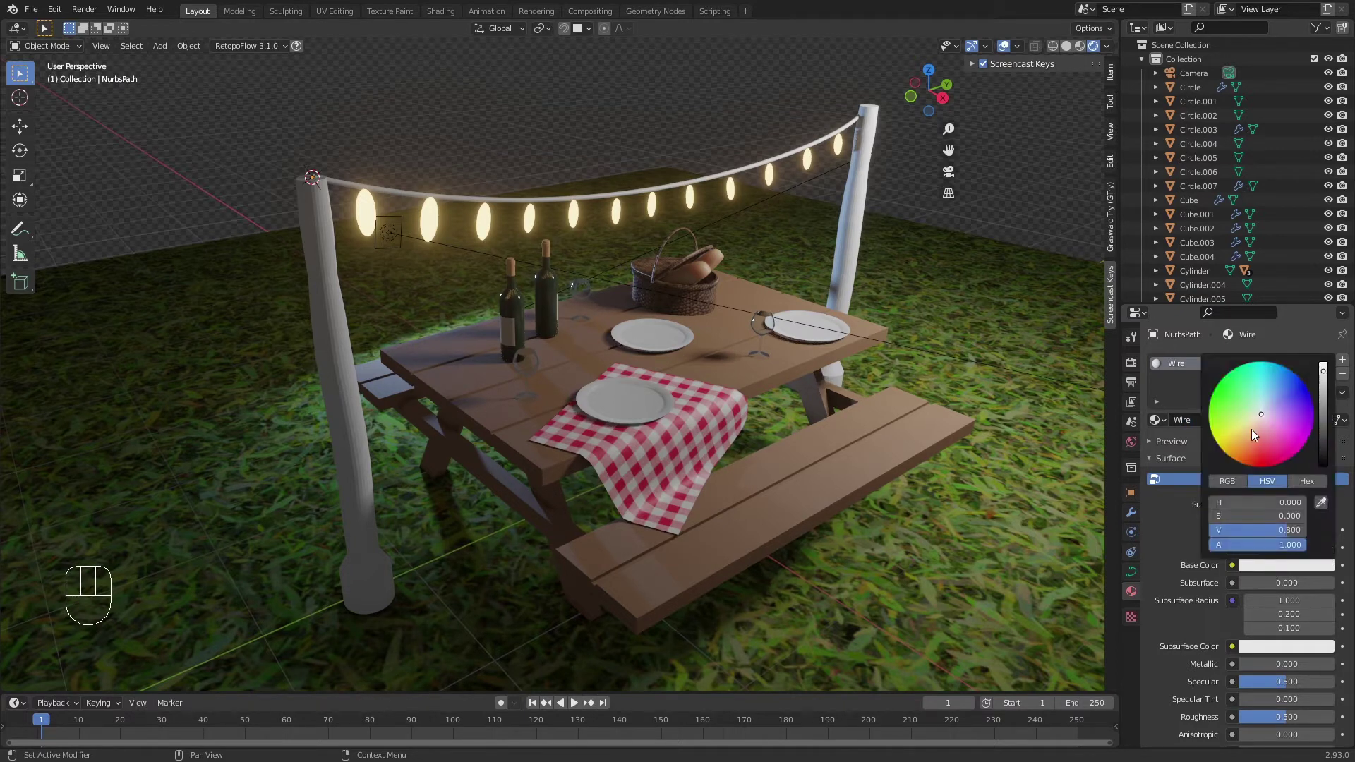
left_click_drag(1251, 429, 1285, 455)
scroll(1305, 420, "down", 10)
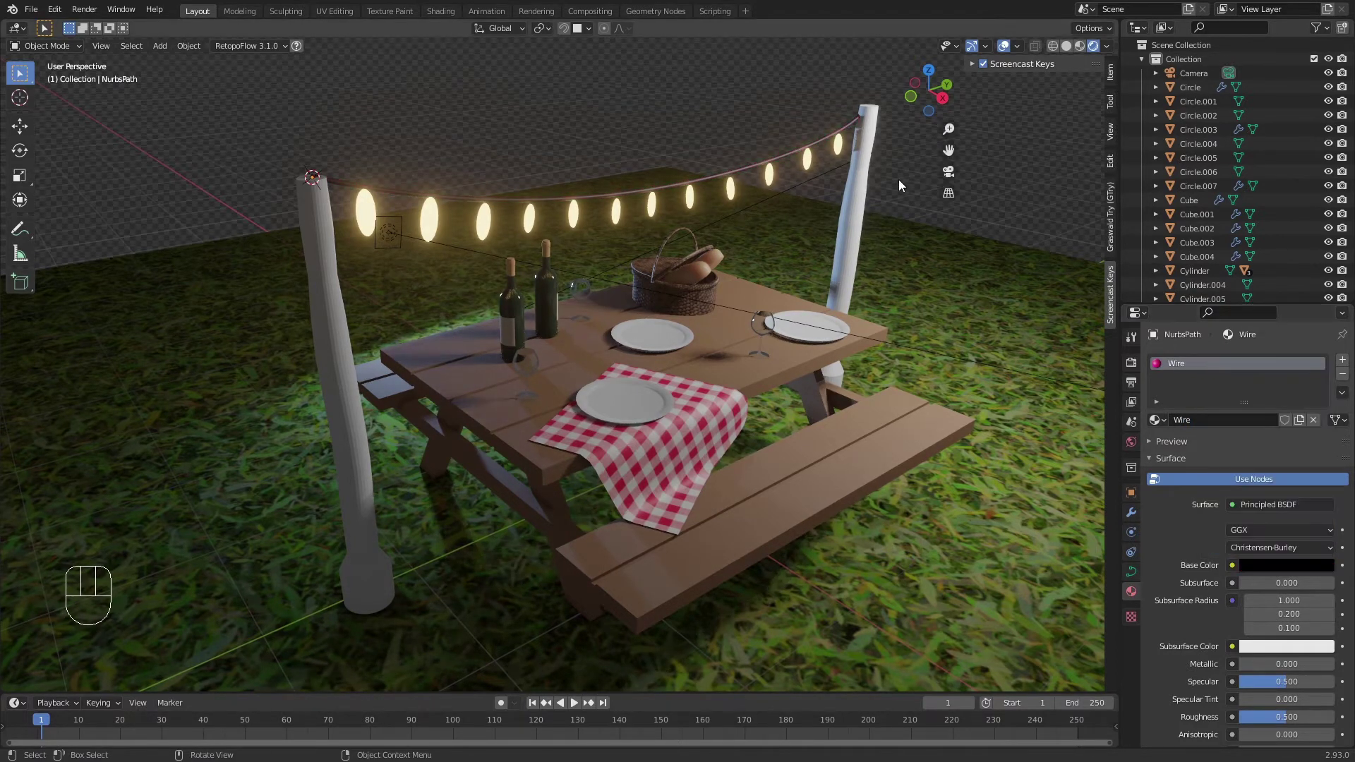
Step: Shade the pole nearest the tablecloth smooth and assign it the existing Material.005
middle_click_drag(485, 190, 497, 221)
left_click(438, 226)
left_click(434, 195)
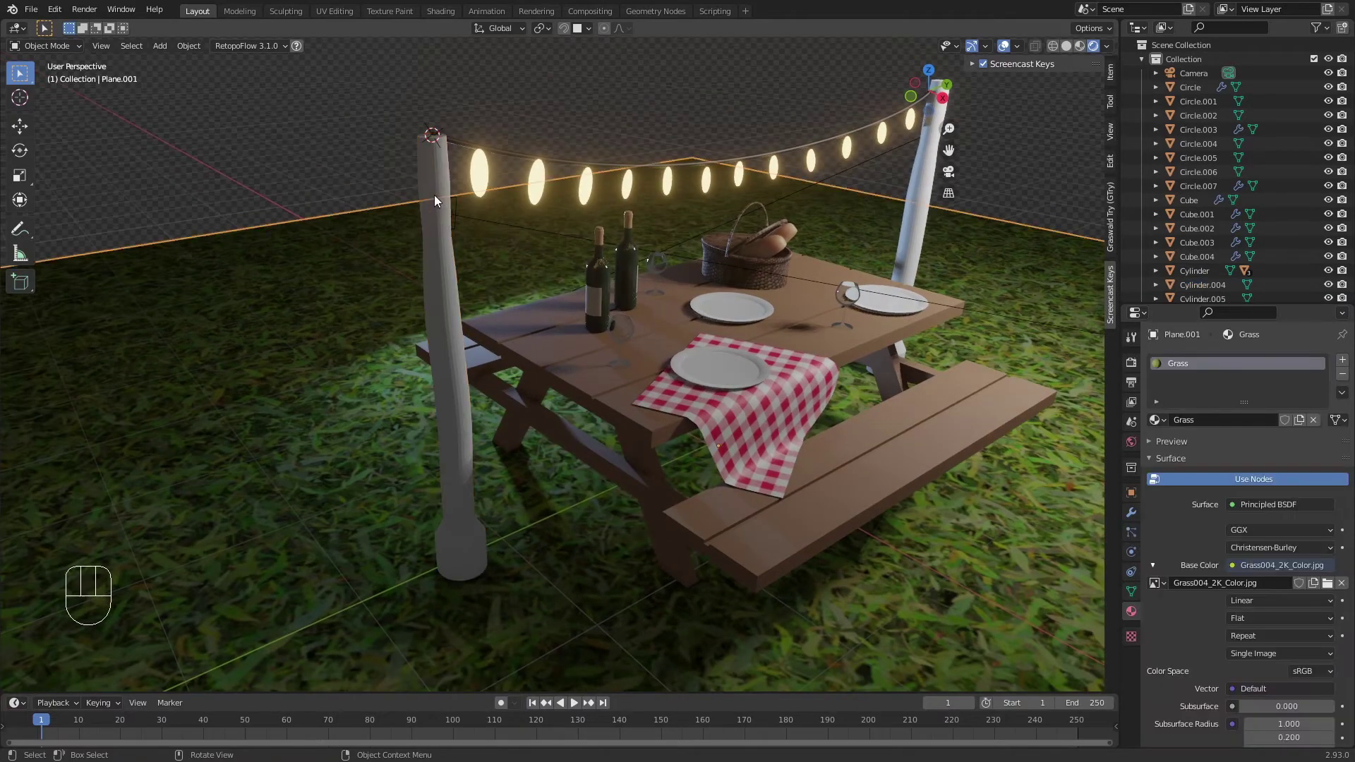
right_click(433, 194)
left_click(433, 164)
right_click(433, 164)
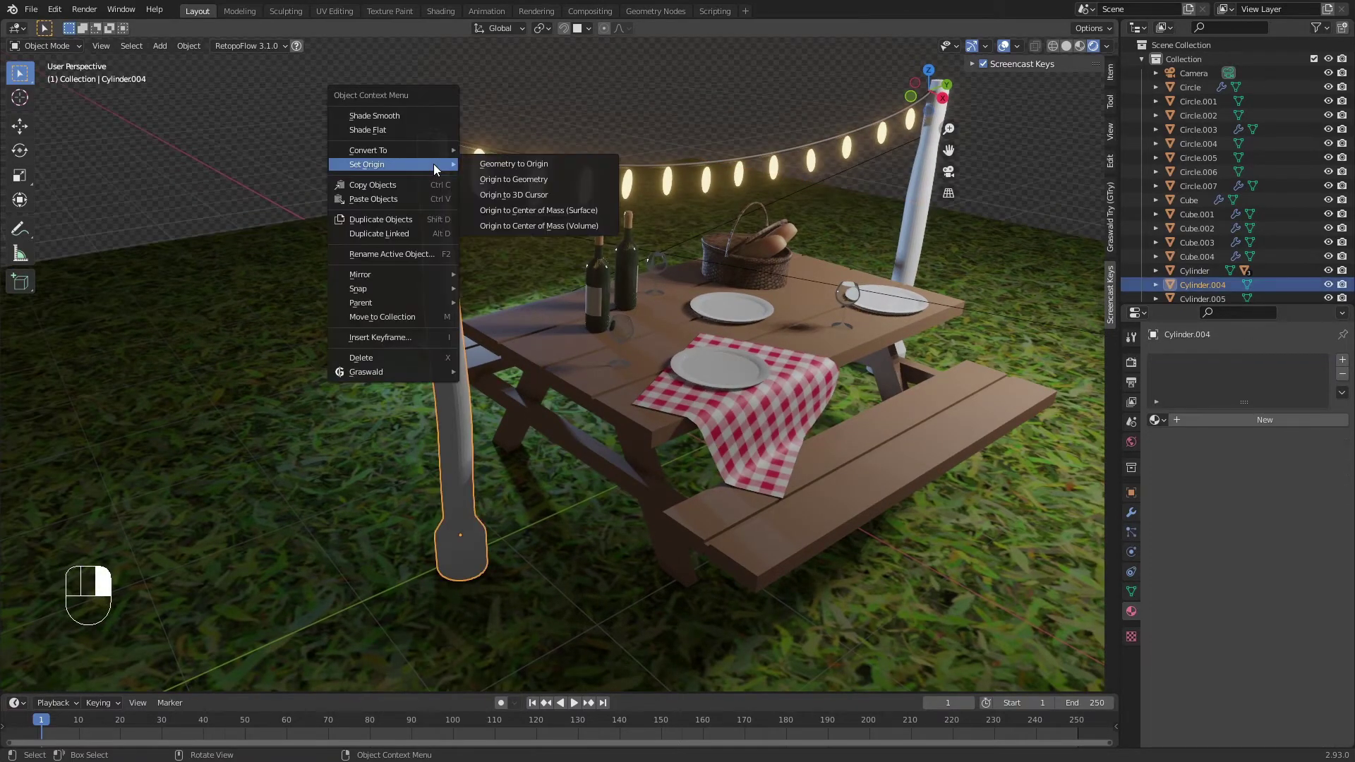
left_click(447, 117)
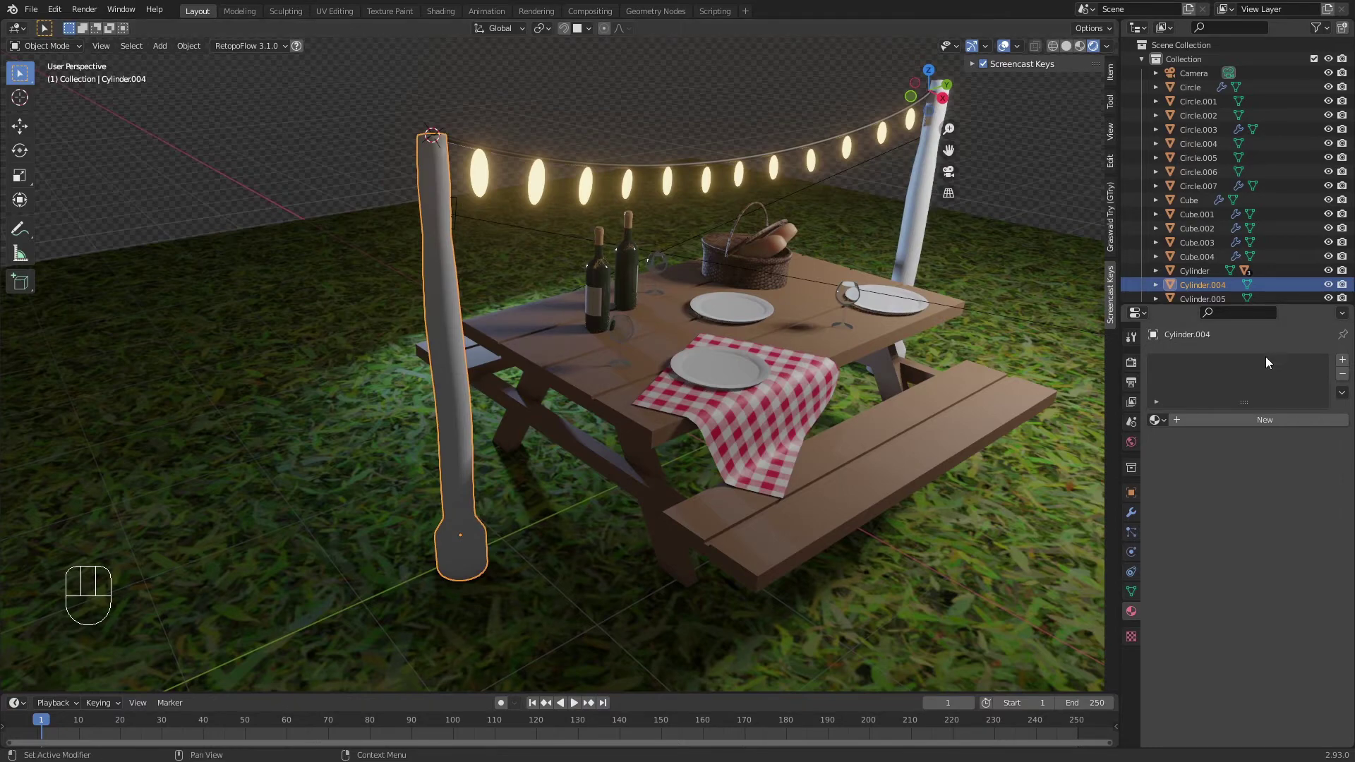
left_click(1154, 420)
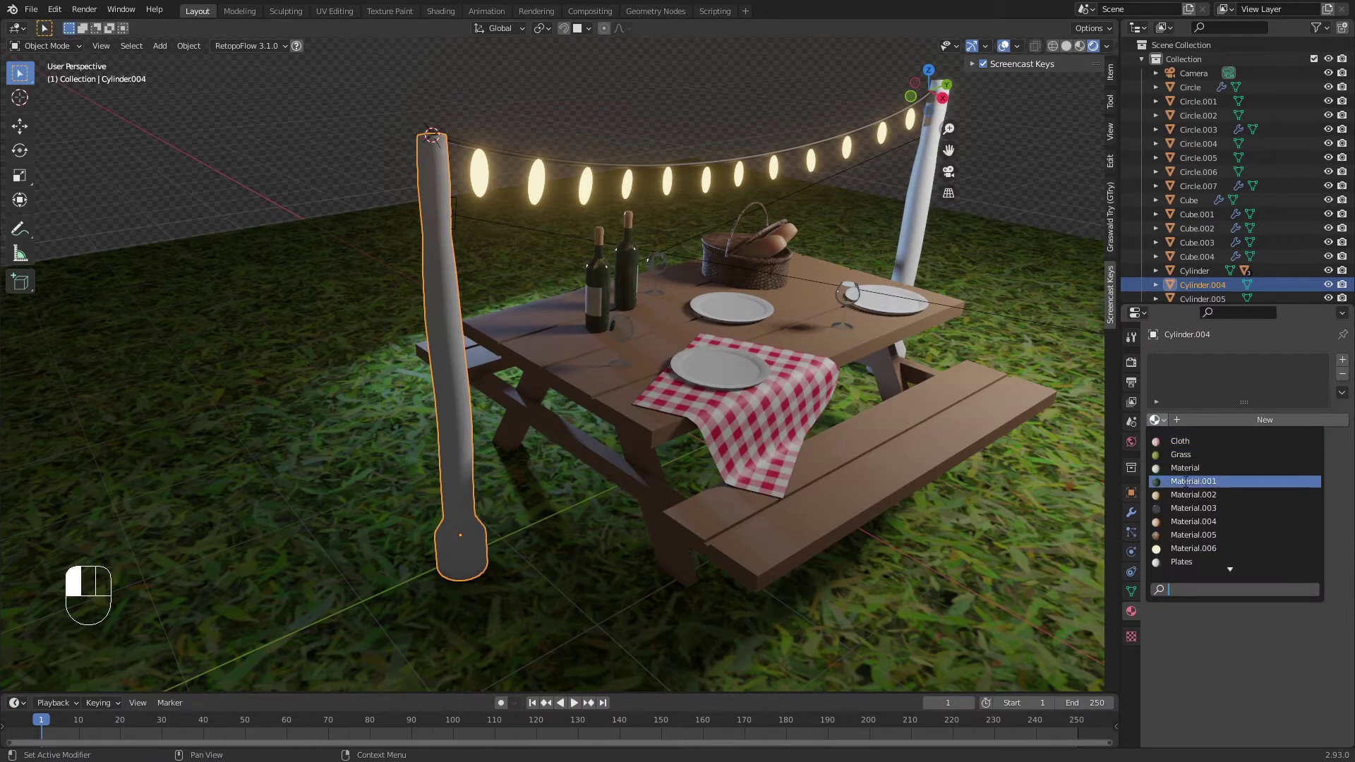
left_click(1222, 535)
Step: Replace the material on the pole nearest the tablecloth with the existing Table material
left_click(566, 149)
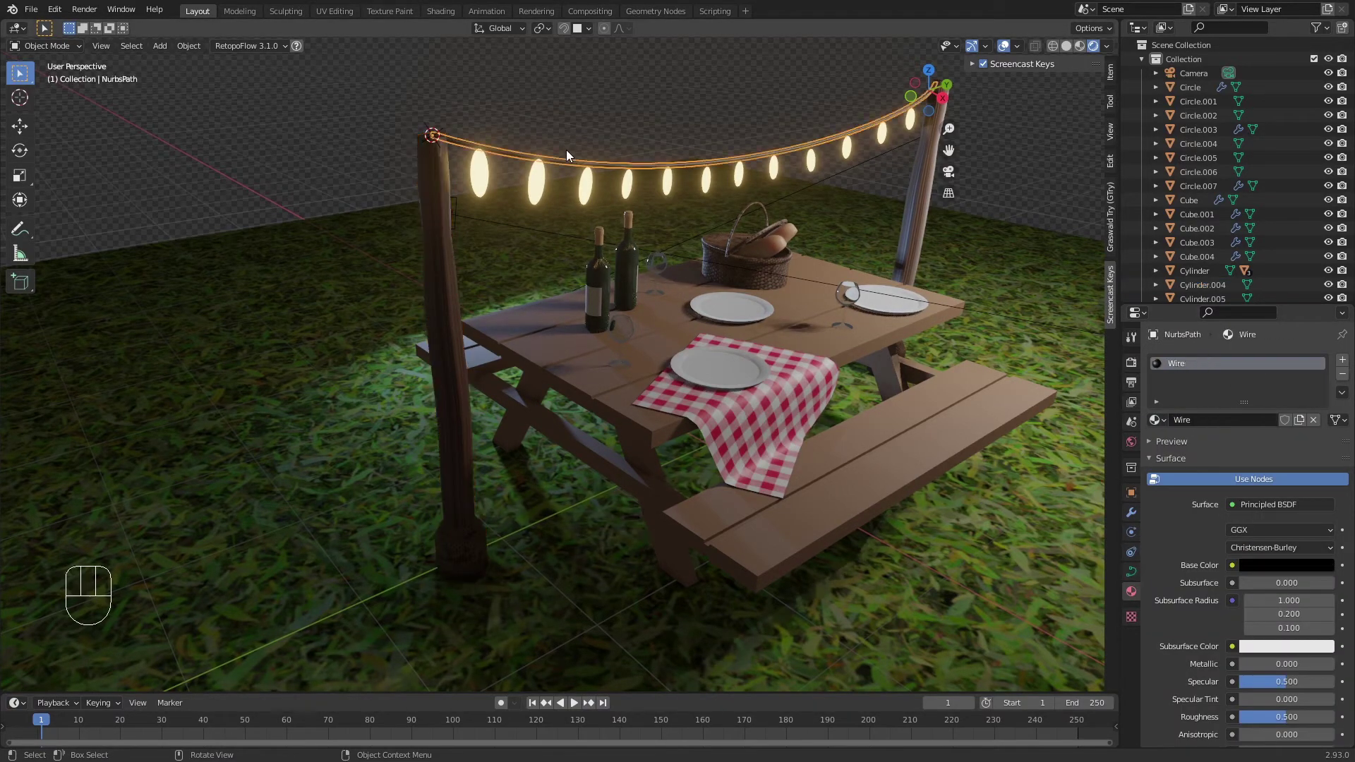
middle_click_drag(566, 149, 661, 181)
scroll(756, 183, "up", 4)
left_click(779, 188)
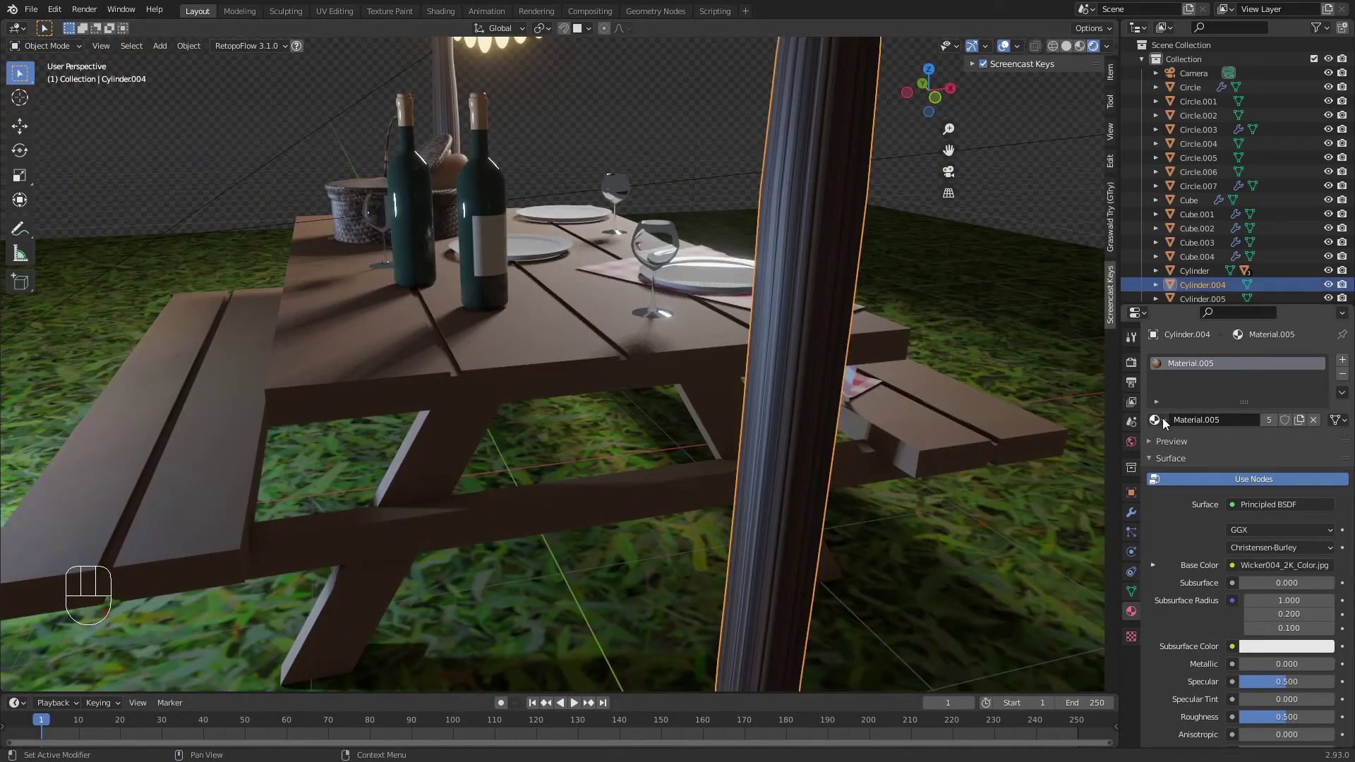
left_click(1162, 418)
scroll(1224, 542, "down", 1)
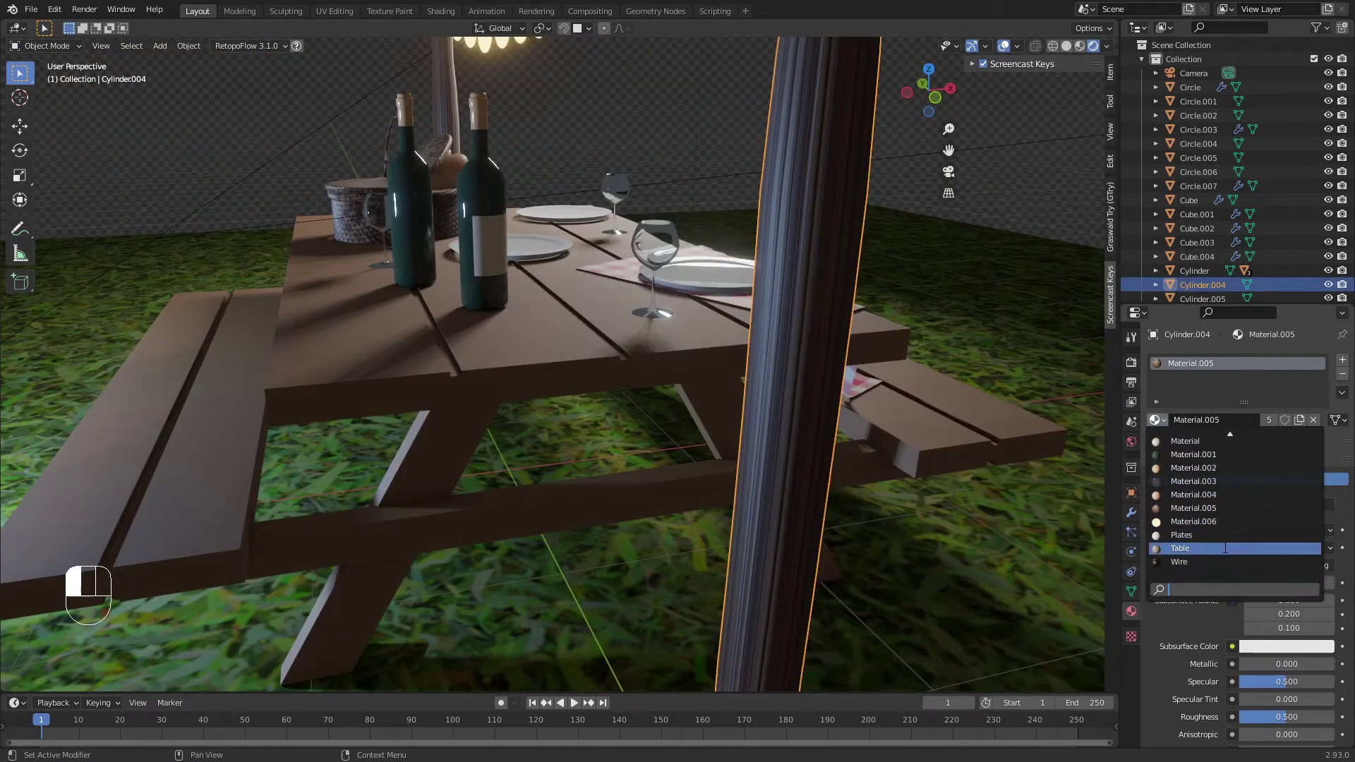
left_click(1225, 548)
Step: In Edit Mode, select all the geometry of the flared foot at the base of the pole
scroll(739, 260, "down", 4)
middle_click_drag(740, 260, 921, 336)
scroll(545, 216, "up", 2)
key("Tab")
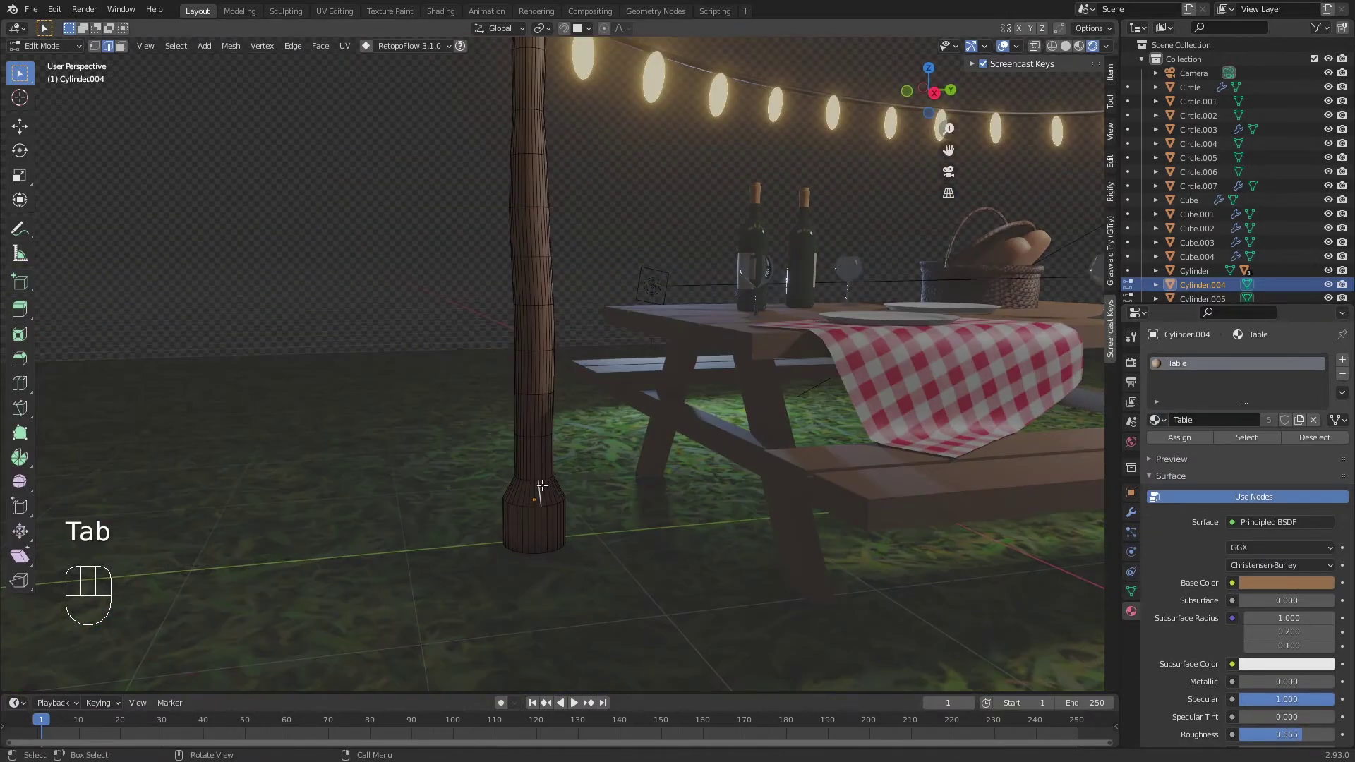
key("2")
left_click(547, 487, "alt")
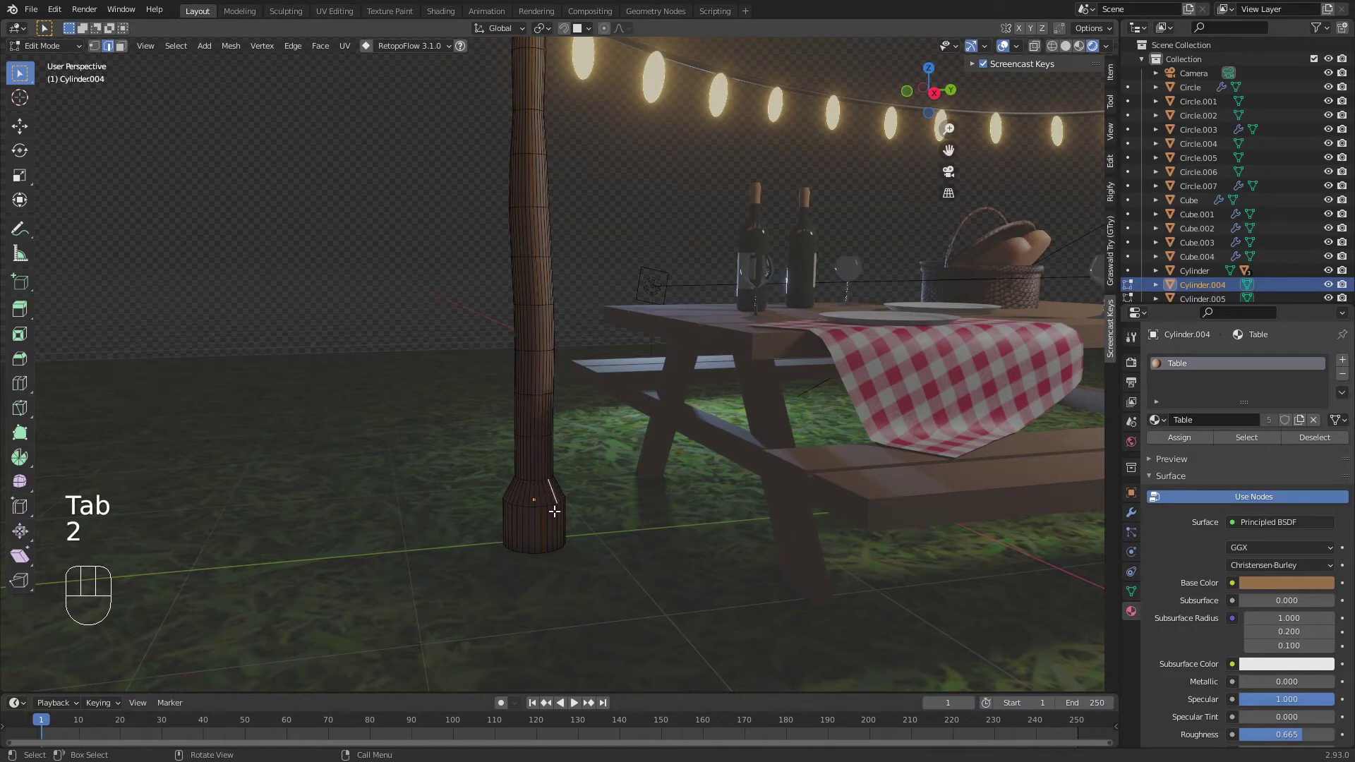
left_click(541, 503, "alt")
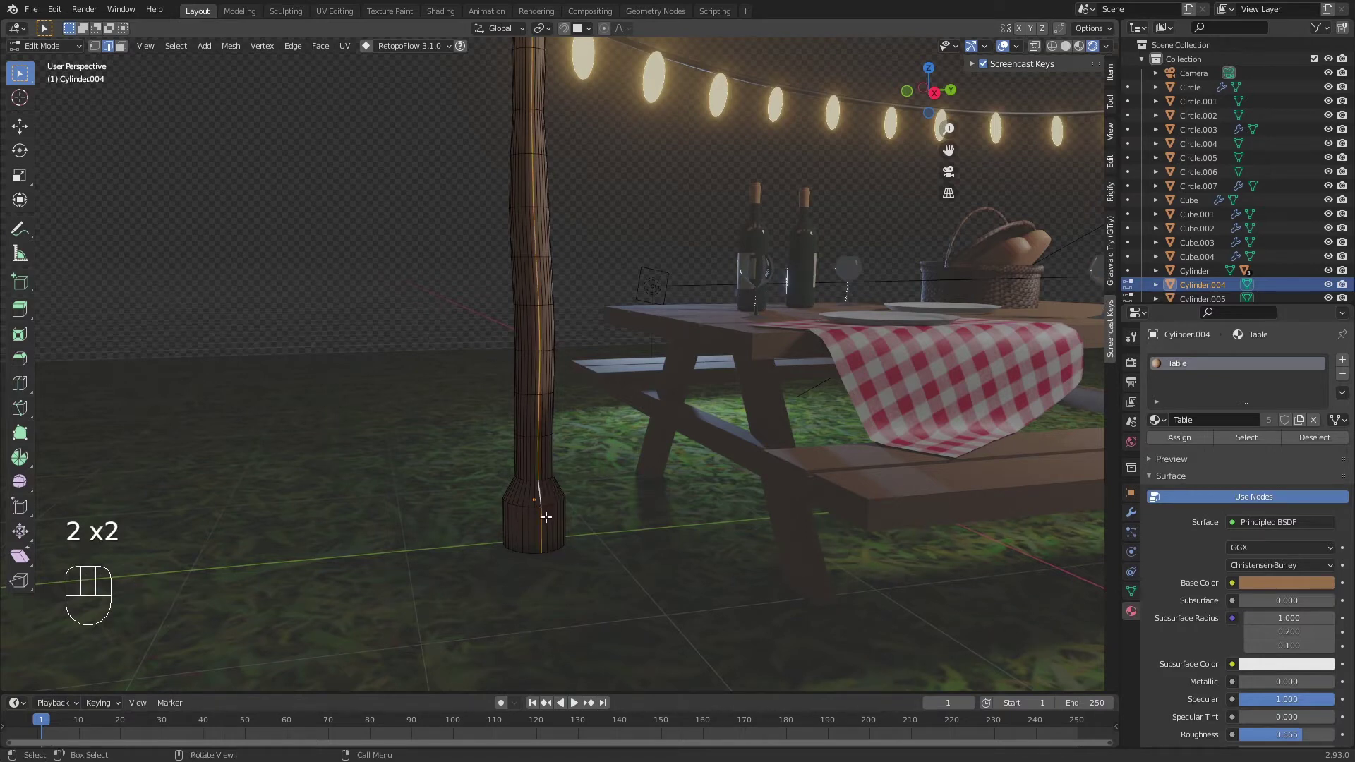
left_click(543, 506, "alt")
key("ctrl+l")
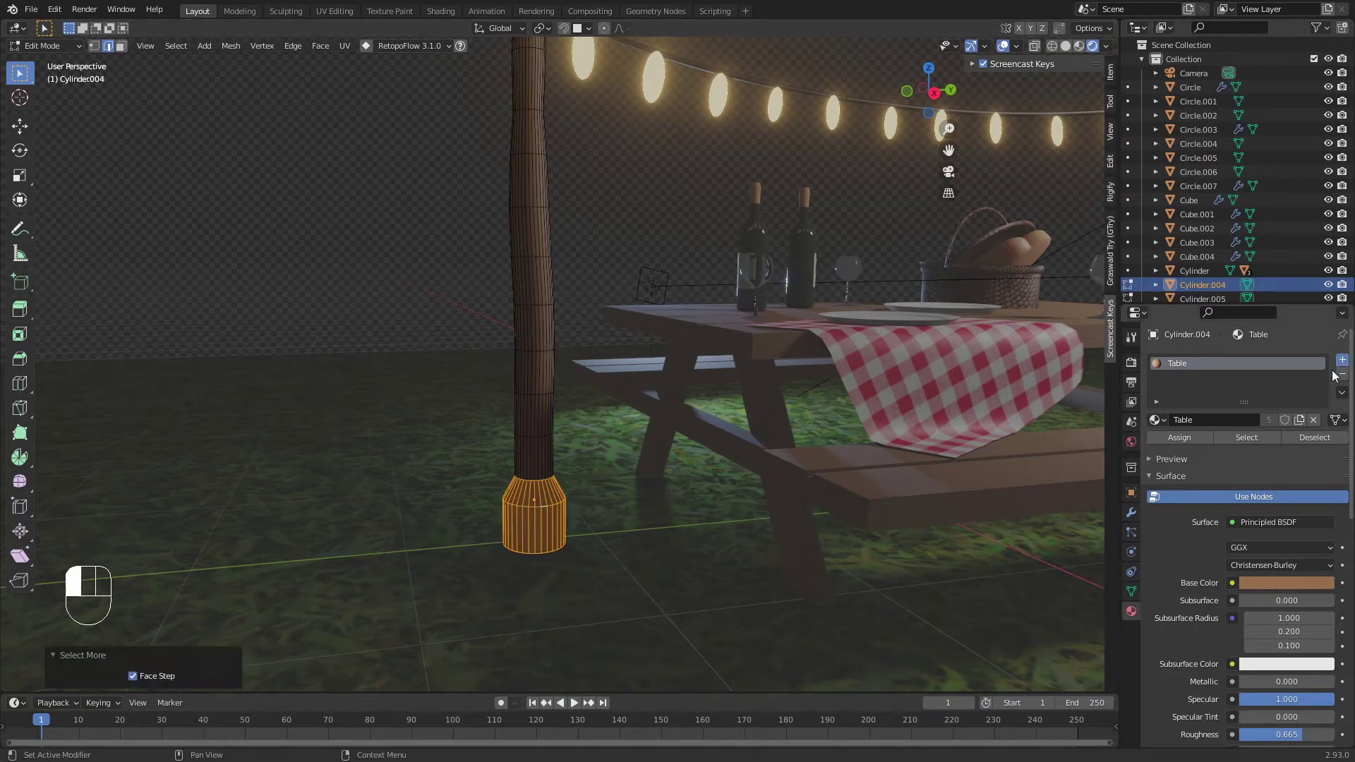
Step: Add a second material named cemetn with a mid-grey base color, assign it to the selected pole foot and leave Edit Mode
left_click(1342, 360)
left_click(1266, 450)
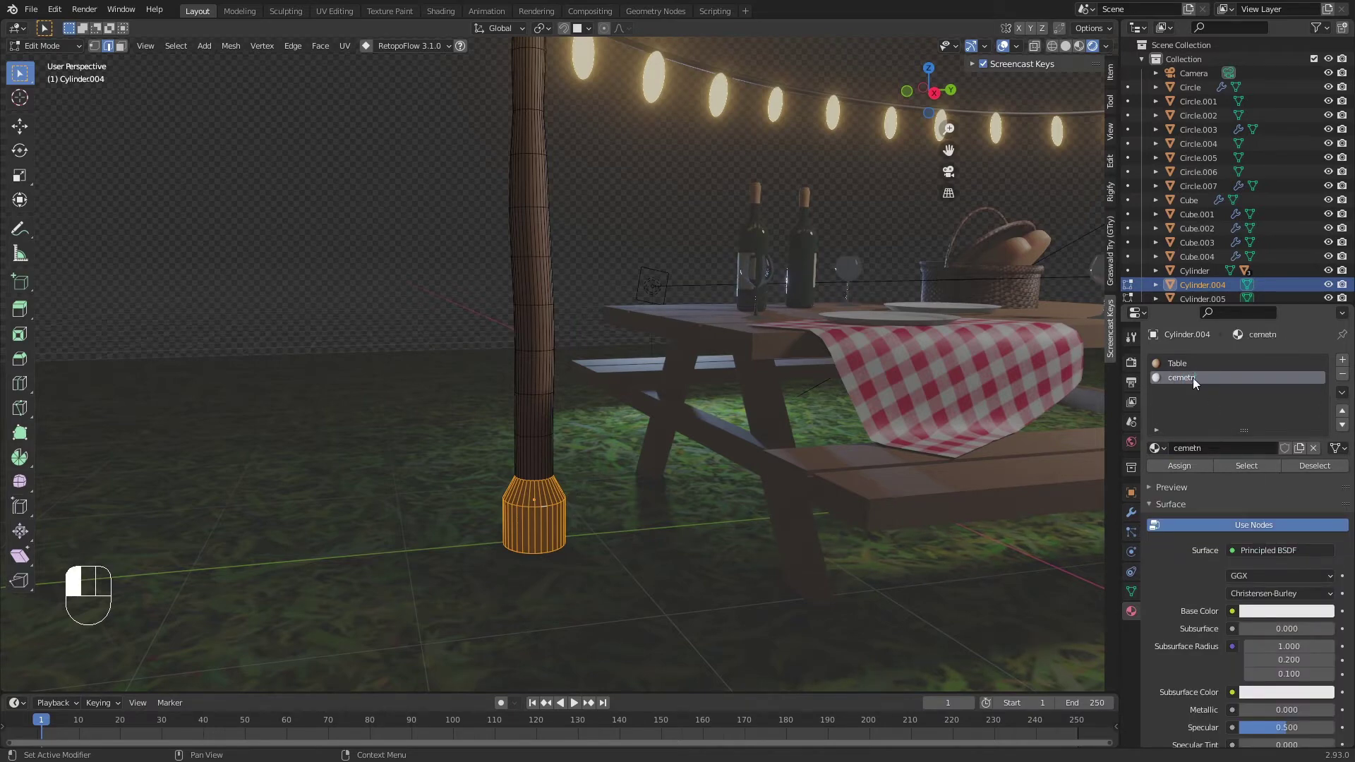
left_click(1265, 611)
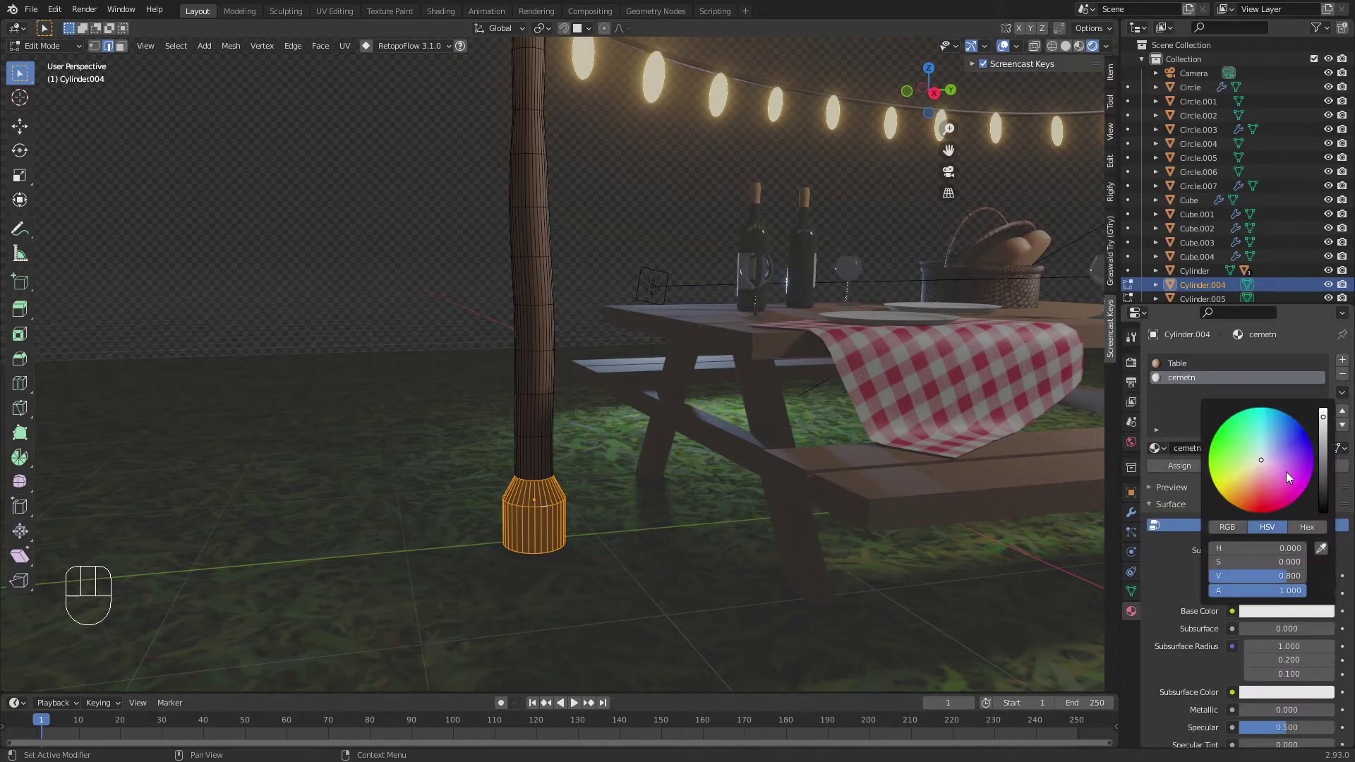
left_click_drag(1322, 432, 1323, 455)
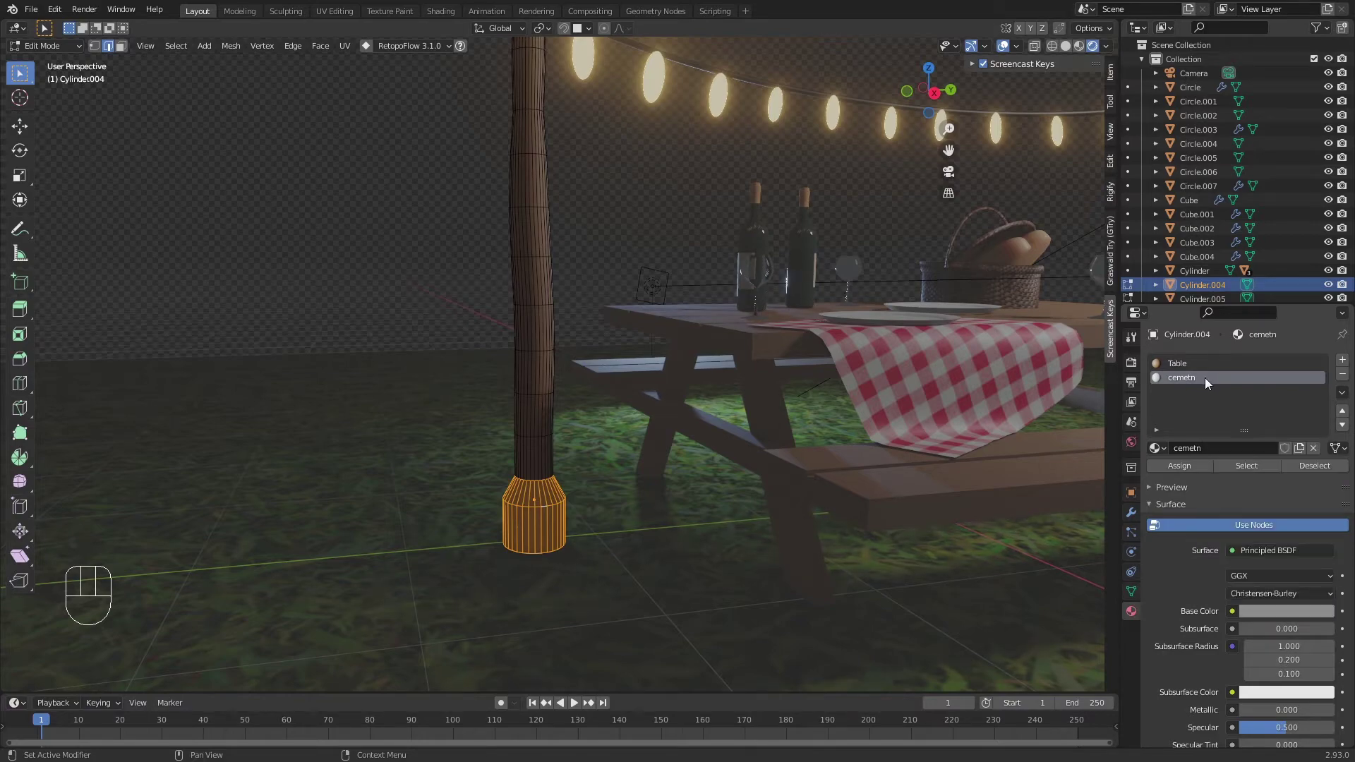
key("Tab")
Step: Examine the lit scene from a distance and through the camera to judge the overall framing and lighting
middle_click_drag(611, 326, 561, 374)
scroll(561, 374, "down", 5)
middle_click_drag(779, 345, 683, 364, "shift")
scroll(741, 344, "down", 2)
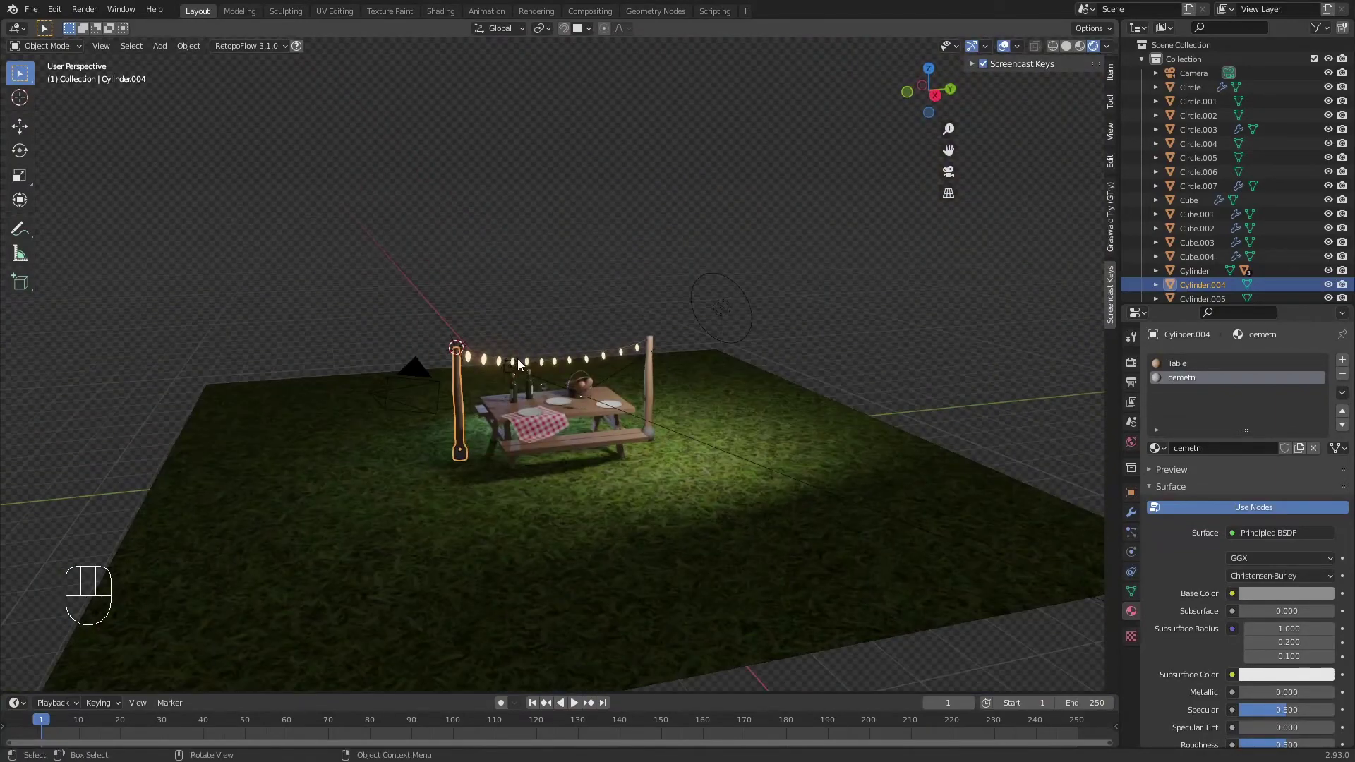
key("KP_0")
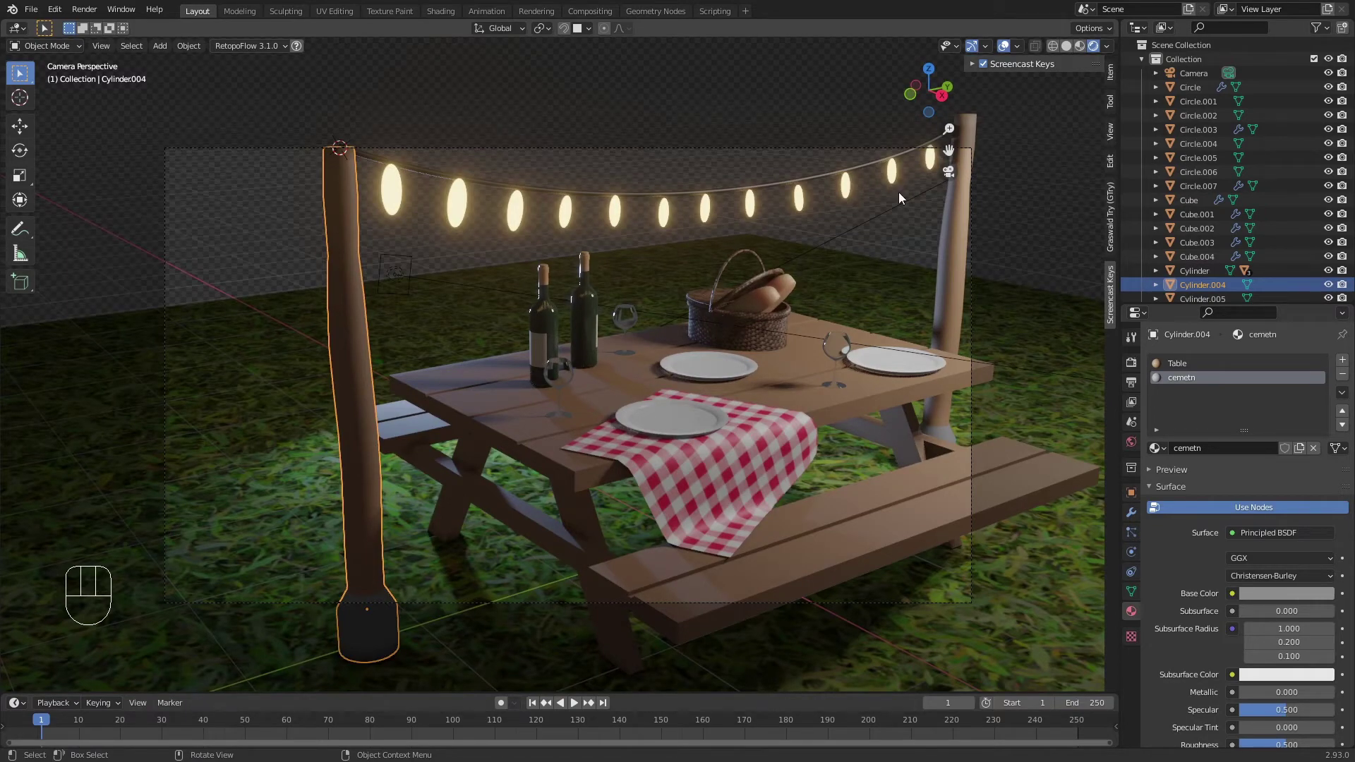
key("n")
key("n")
scroll(988, 185, "down", 4)
left_click(1022, 182)
Step: Delete the two existing 200 W area lights, the blue-tinted one near the bench and the disk-shaped one beyond the table
middle_click_drag(1022, 182, 522, 193)
scroll(519, 192, "down", 4)
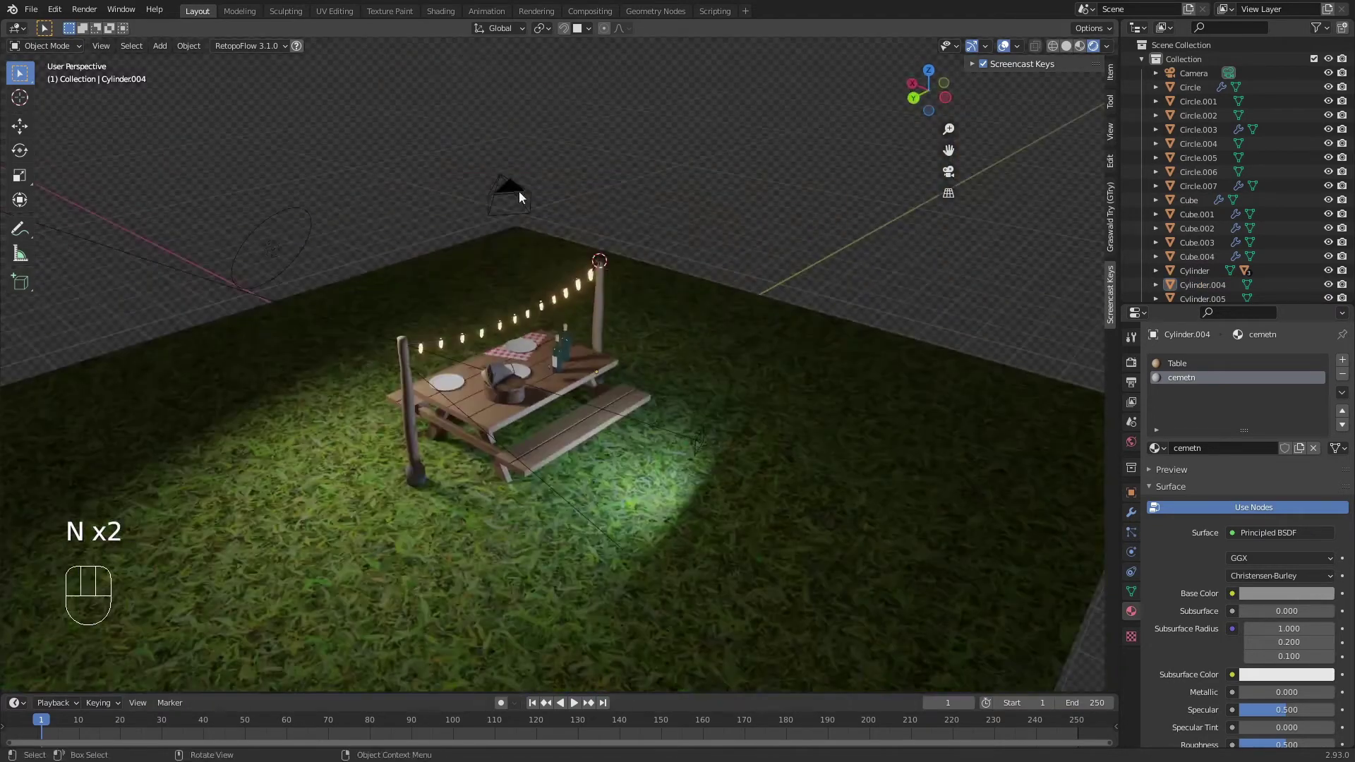
left_click(705, 429)
left_click(702, 432)
key("x")
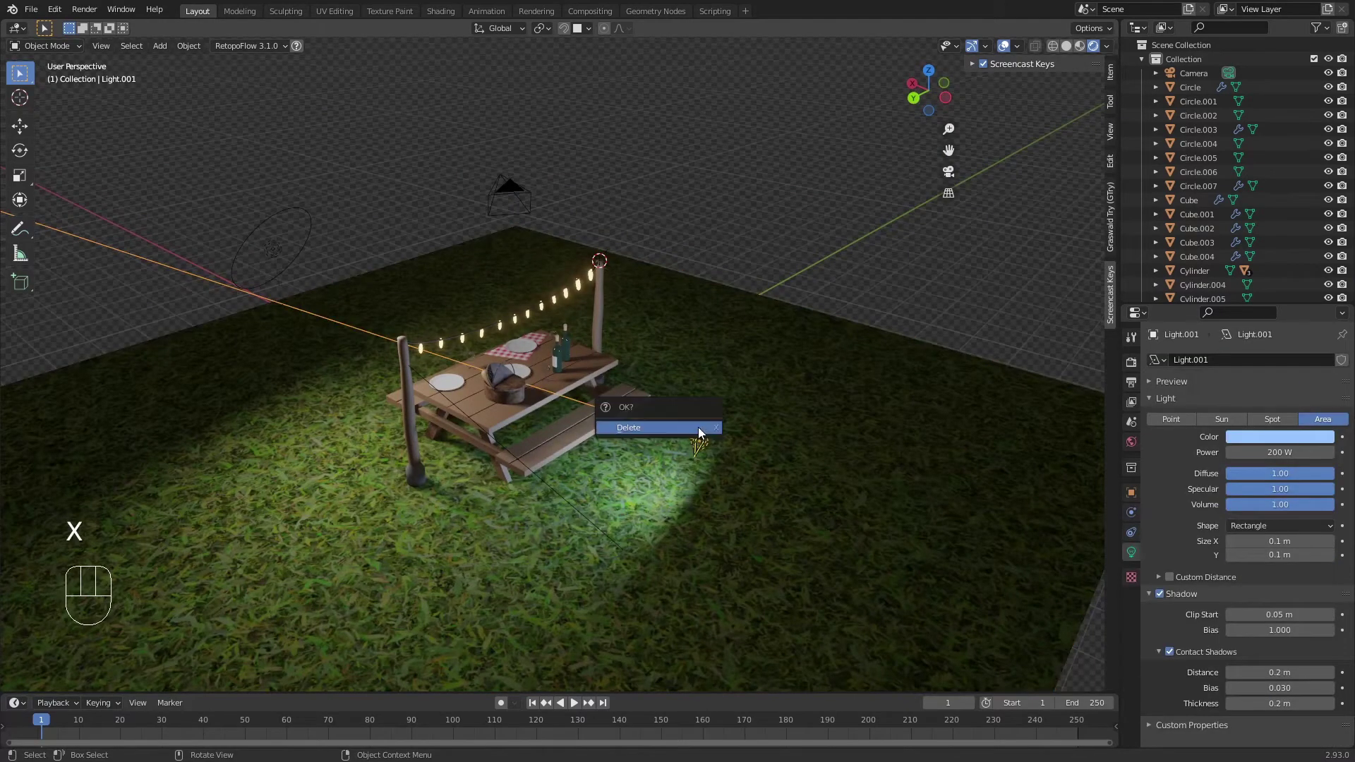
left_click(697, 427)
middle_click_drag(430, 349, 575, 334, "shift")
left_click(426, 238)
key("x")
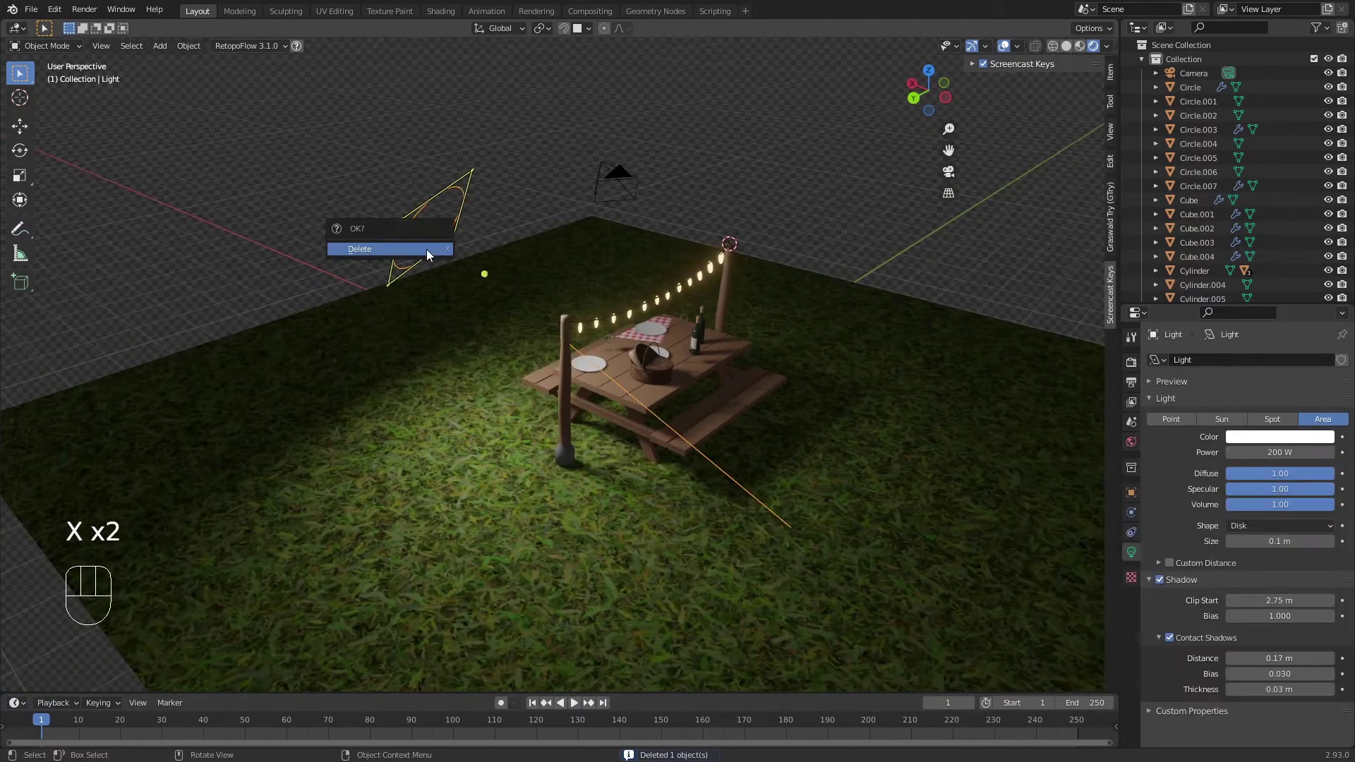
left_click(426, 249)
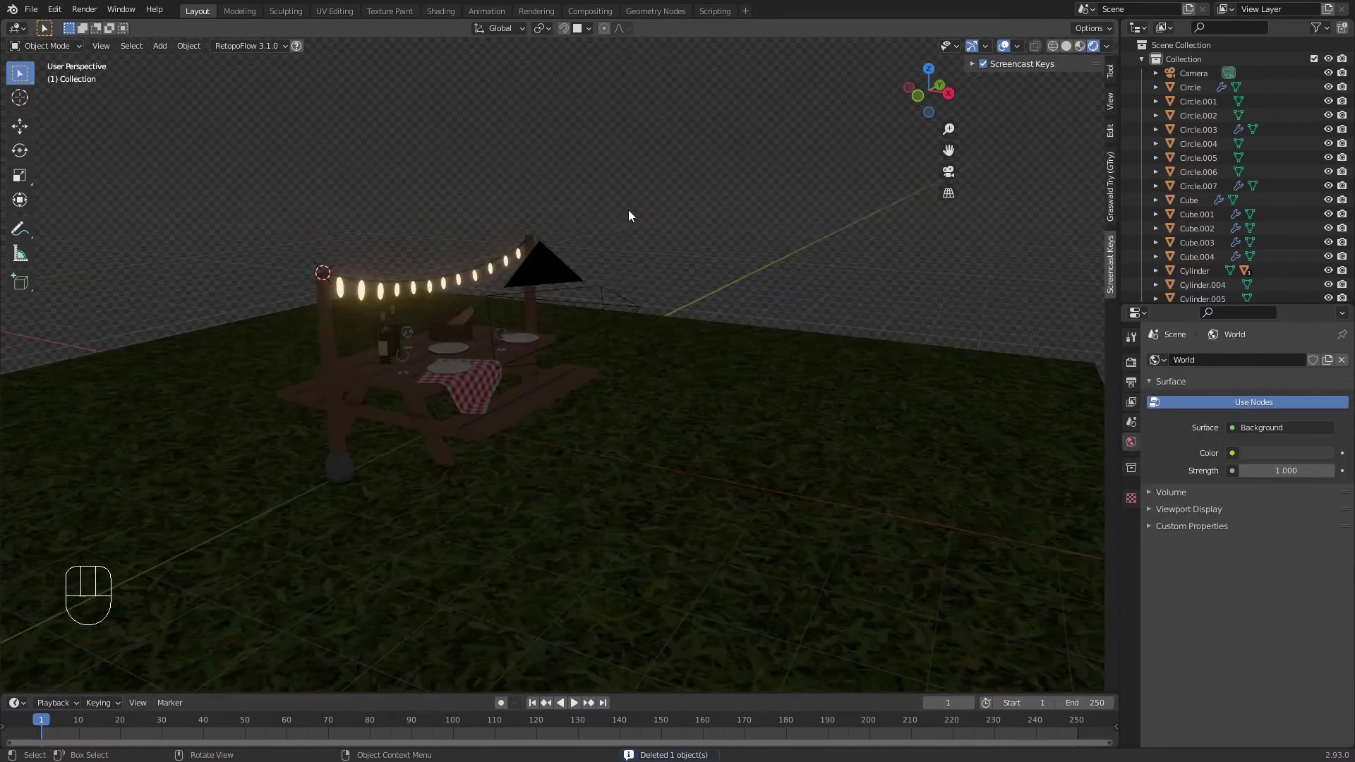
middle_click_drag(630, 215, 543, 262)
scroll(543, 263, "up", 5)
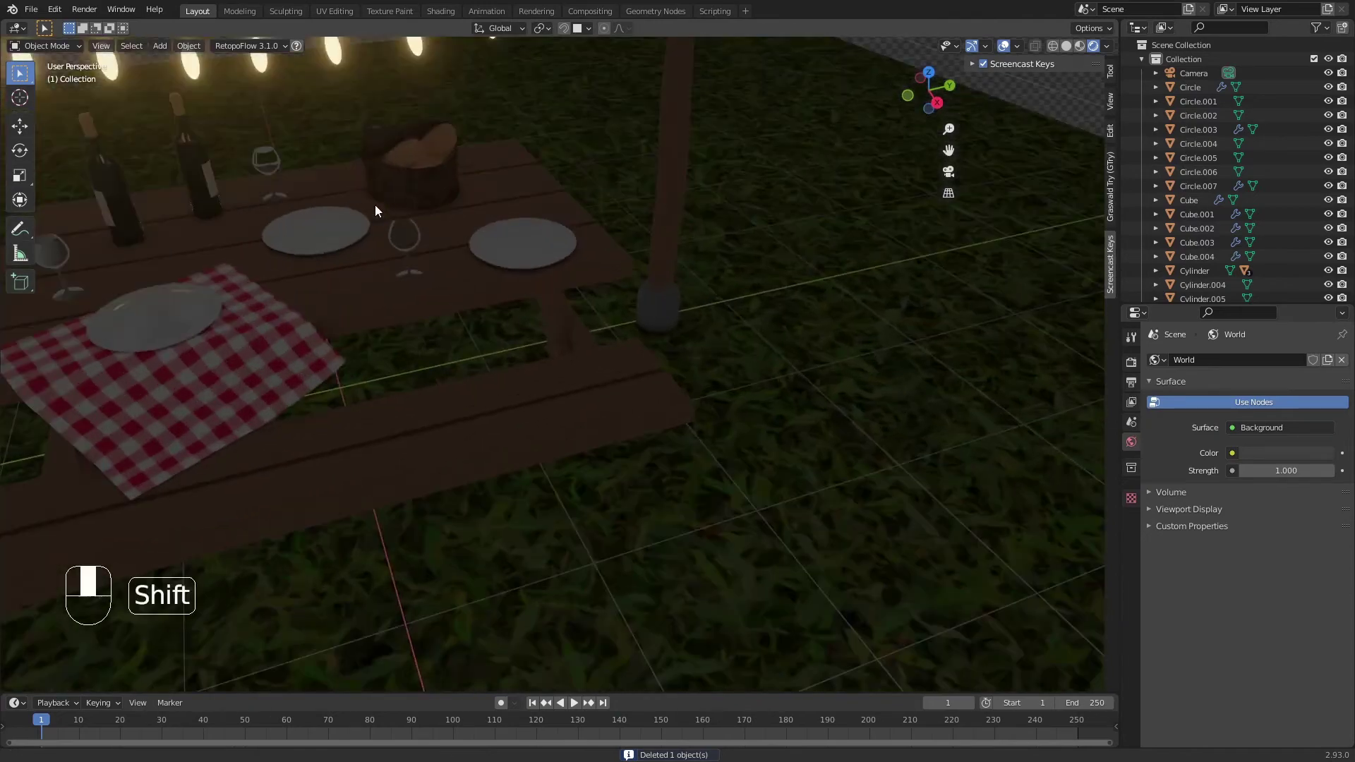
middle_click_drag(378, 211, 529, 208, "shift")
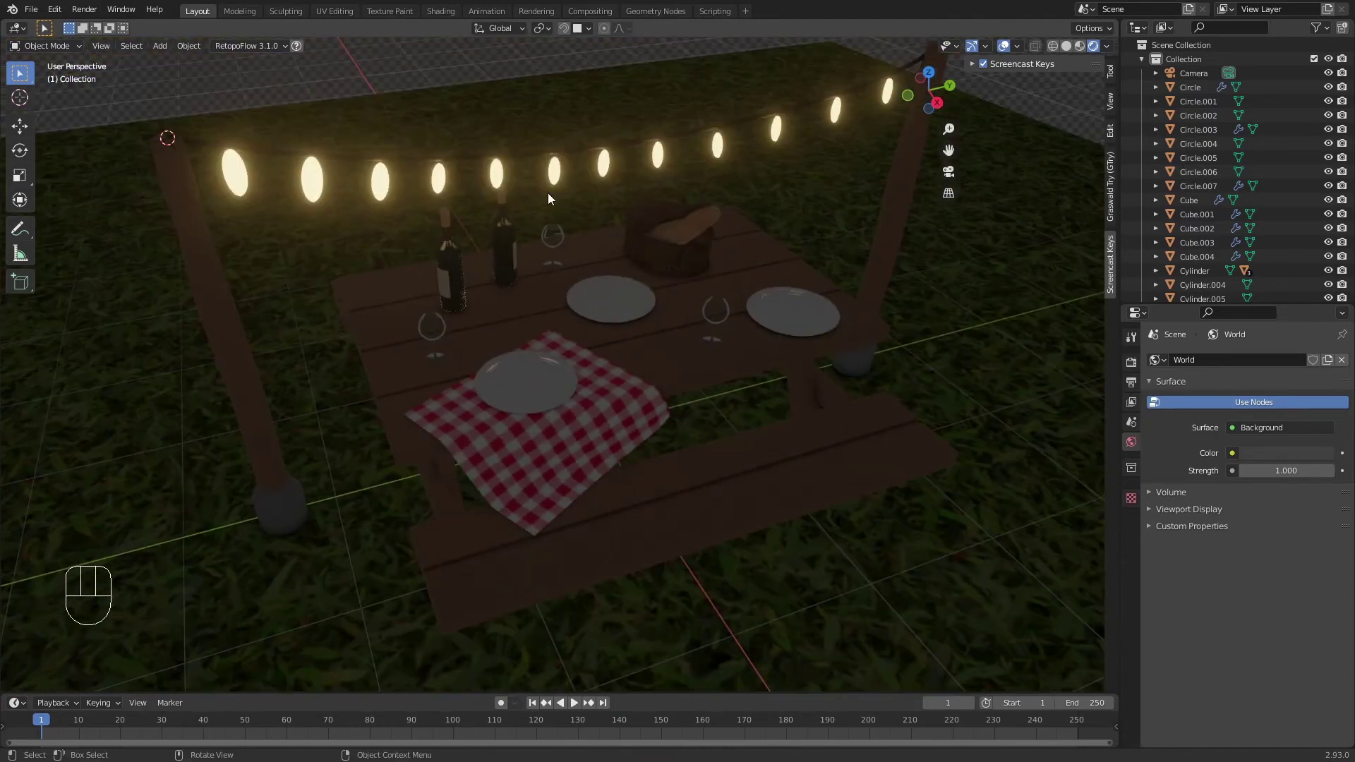
middle_click_drag(463, 165, 551, 277, "shift")
left_click(551, 277)
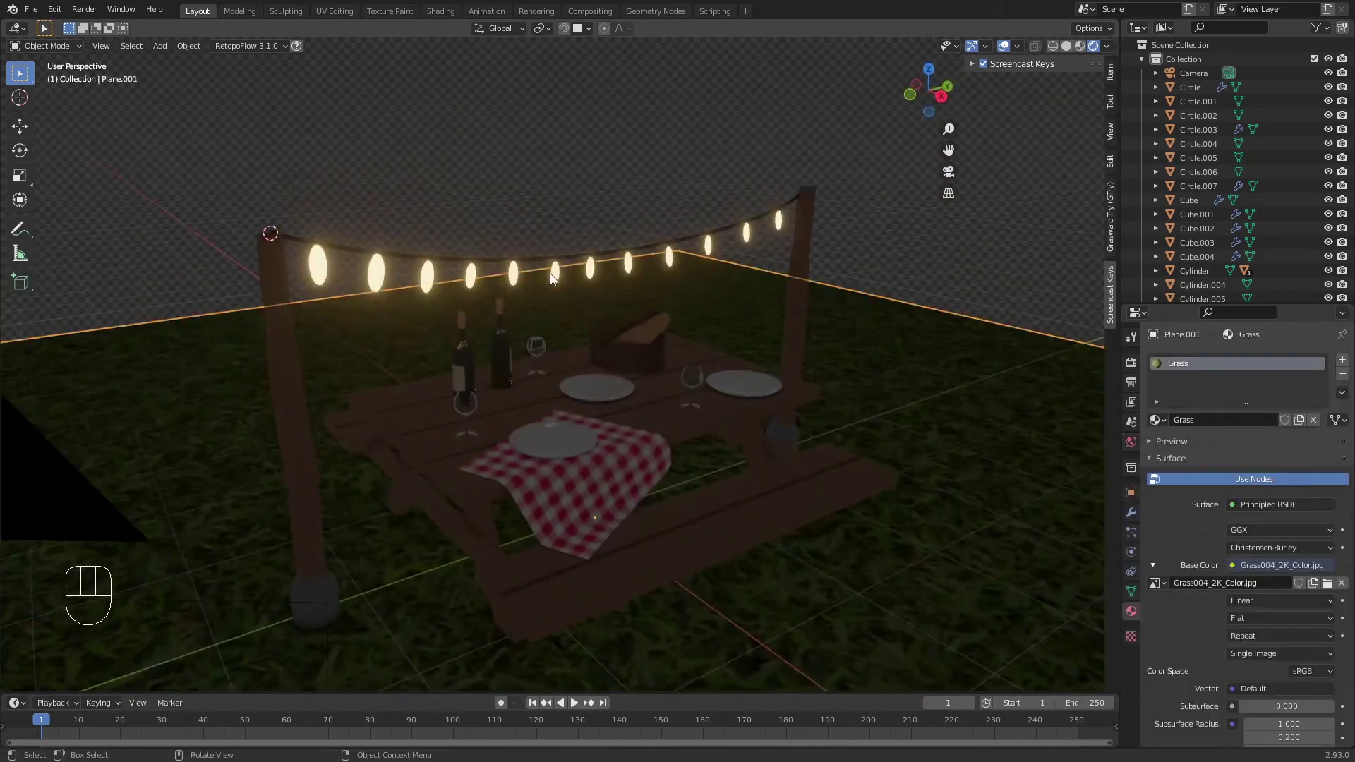
left_click(656, 187)
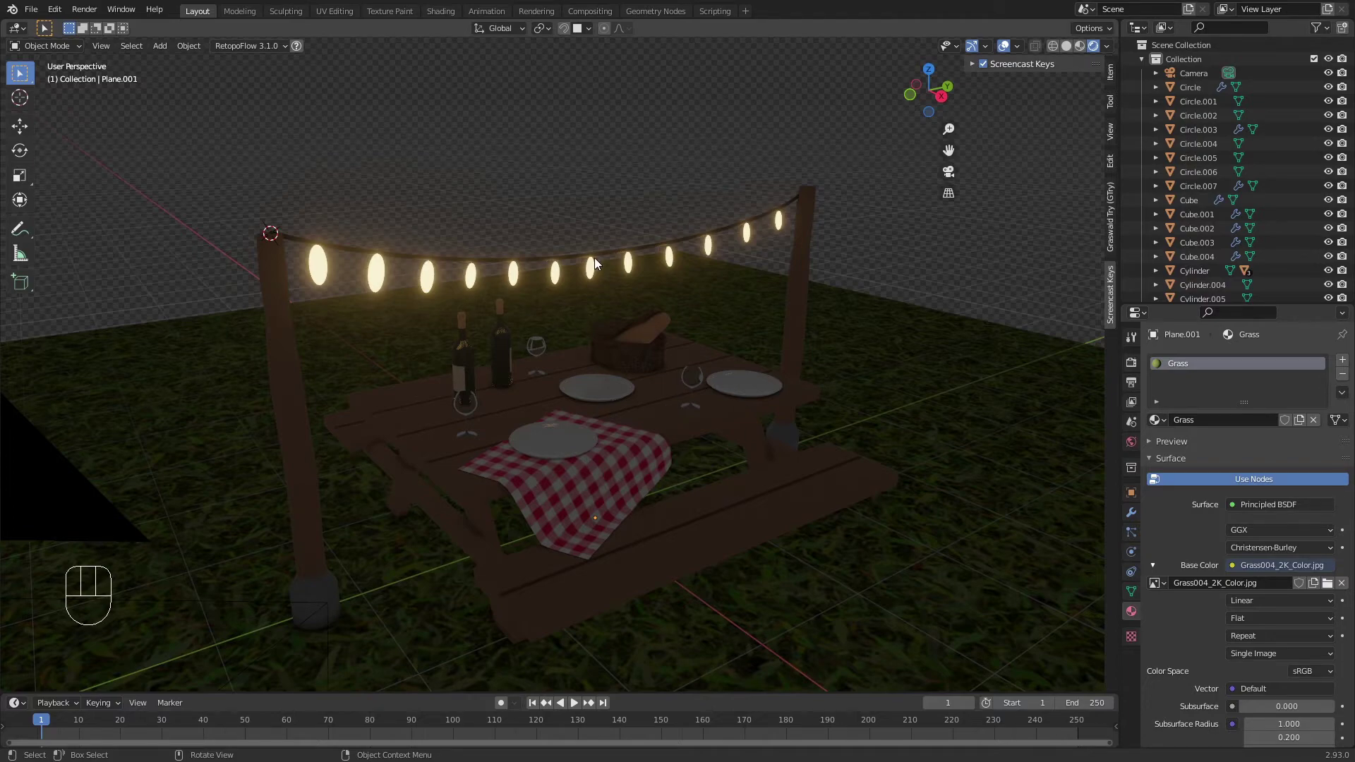
Step: In the right side view, place the 3D cursor at the middle of the string lights and add an area light there
key("KP_3")
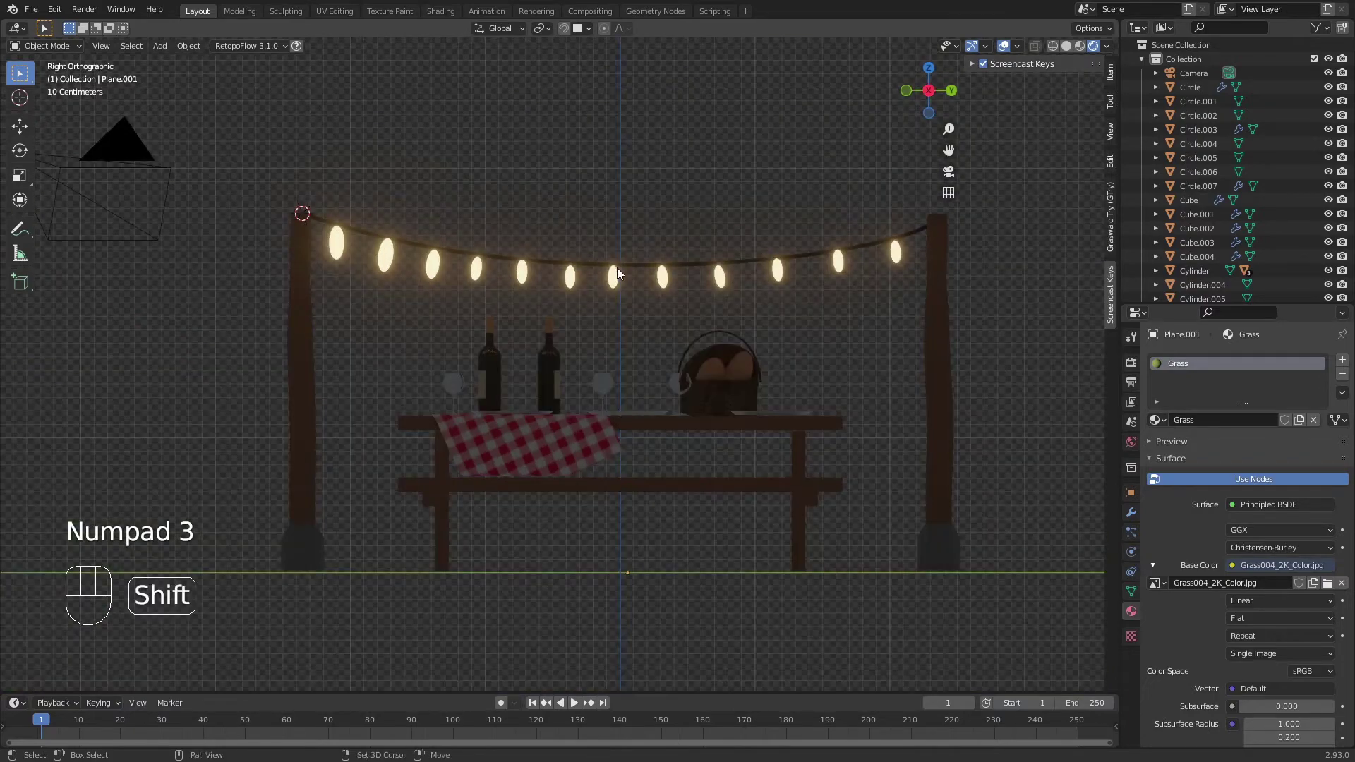
middle_click_drag(561, 323, 624, 367)
key("shift+a")
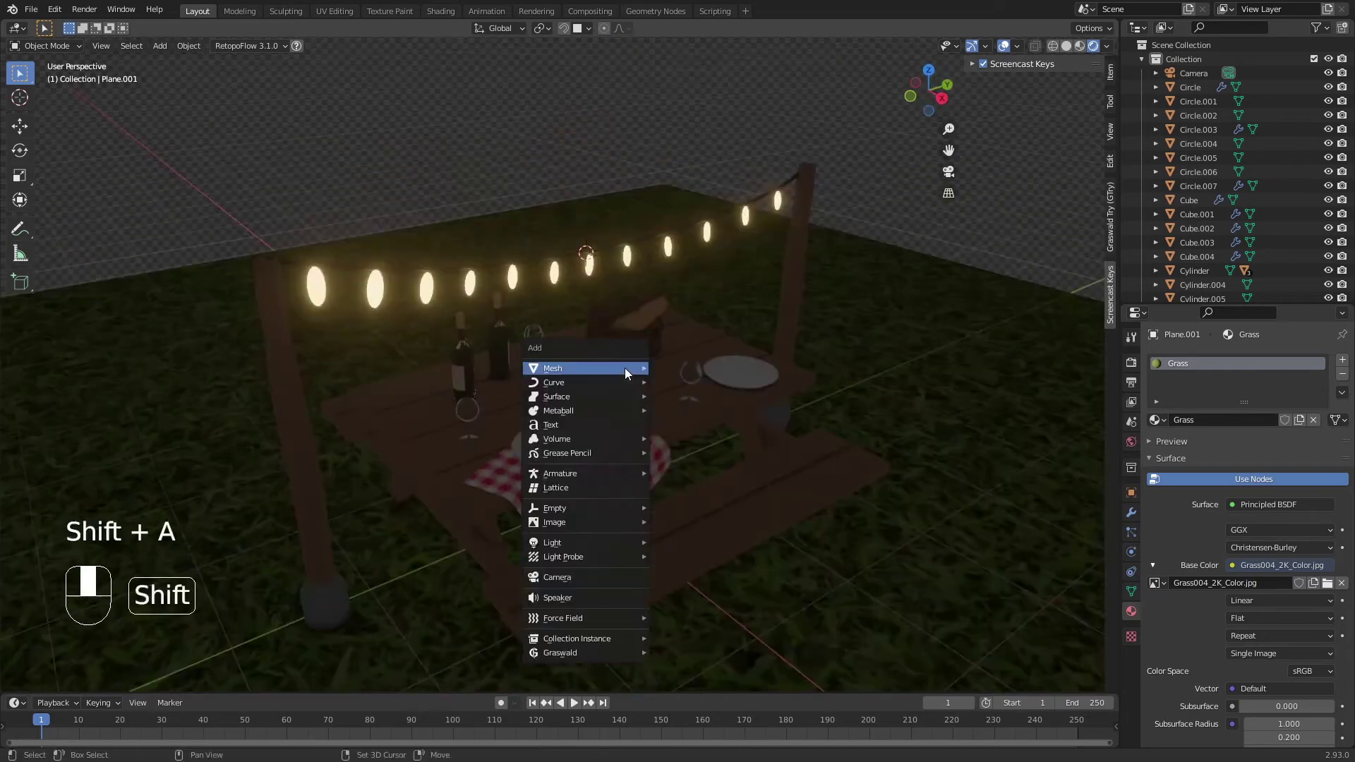
mouse_move(624, 367)
mouse_move(602, 538)
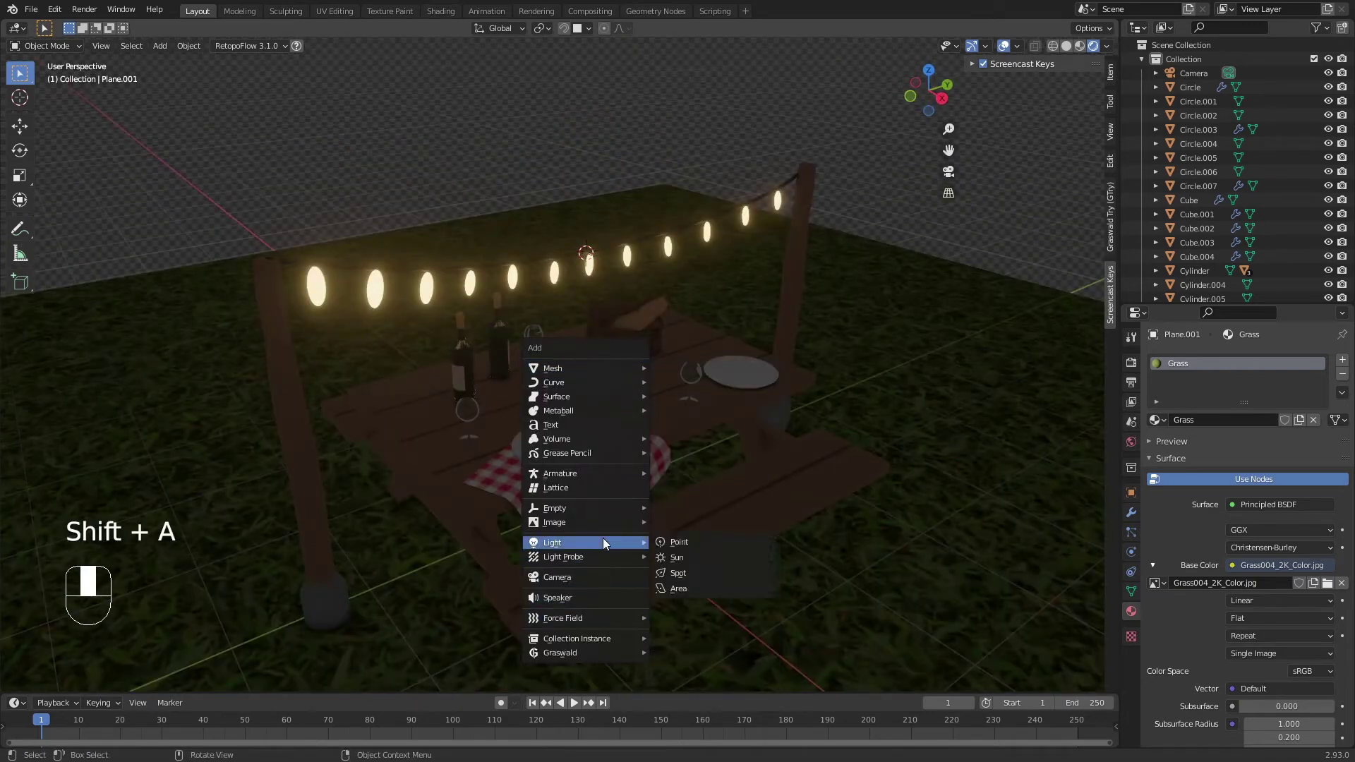
left_click(694, 582)
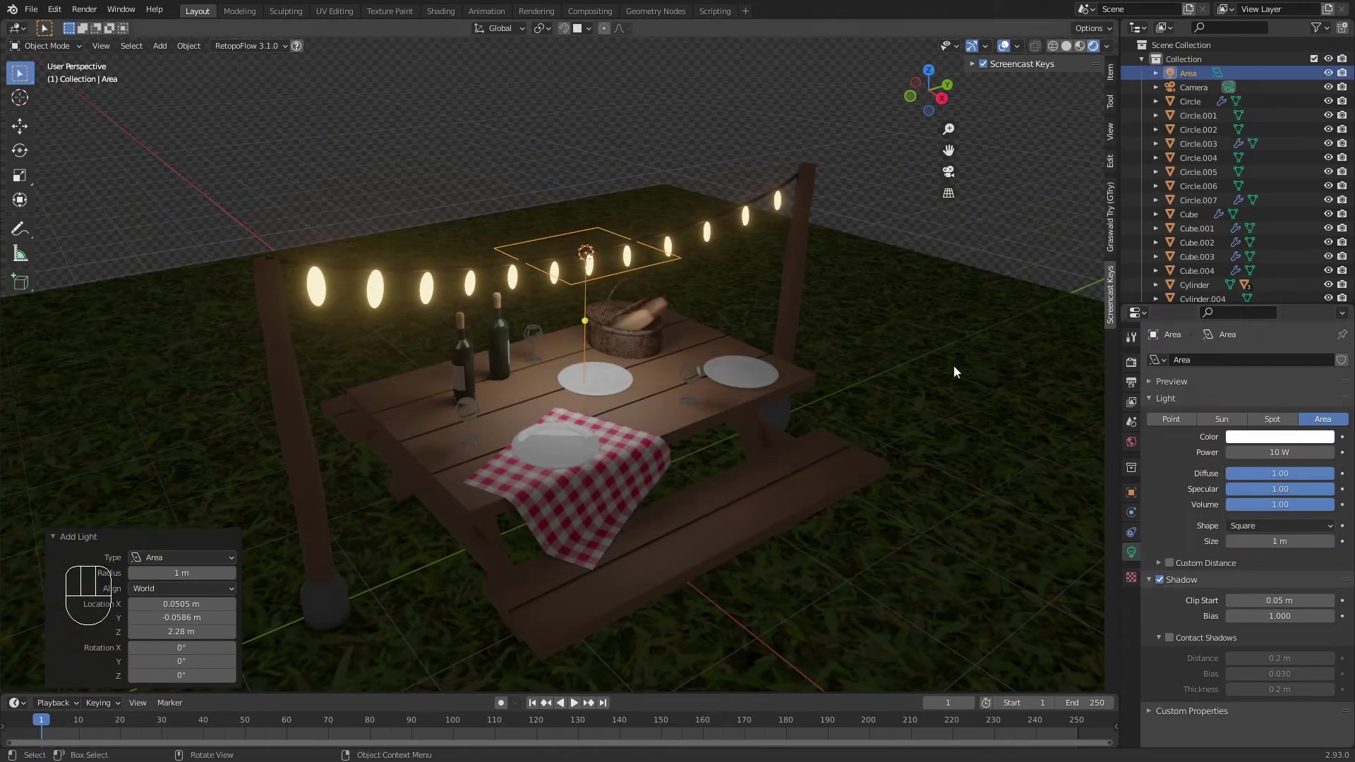
left_click(670, 249)
key("s")
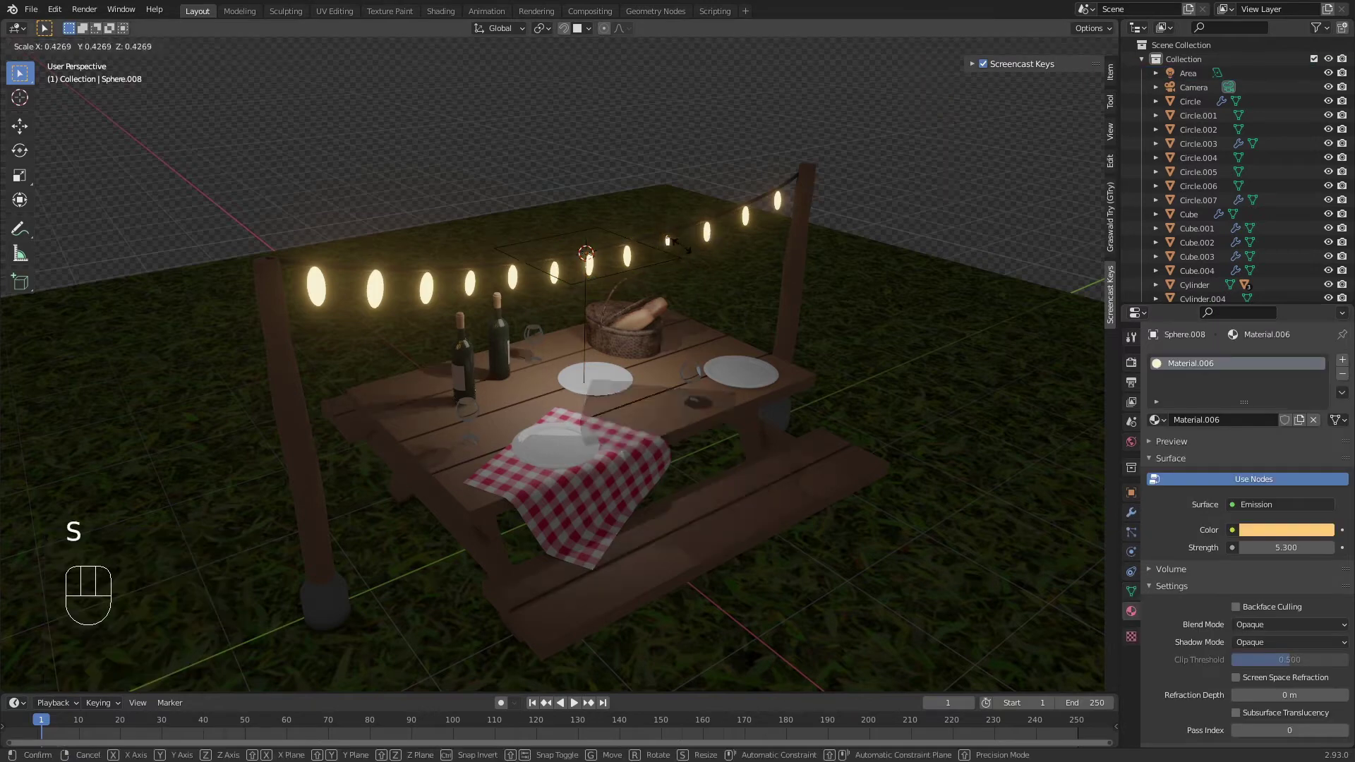
left_click(757, 221)
key("ctrl+z")
Step: Stretch the area light along the Y axis by about 4.5 to span the distance between the poles
left_click(671, 256)
key("s")
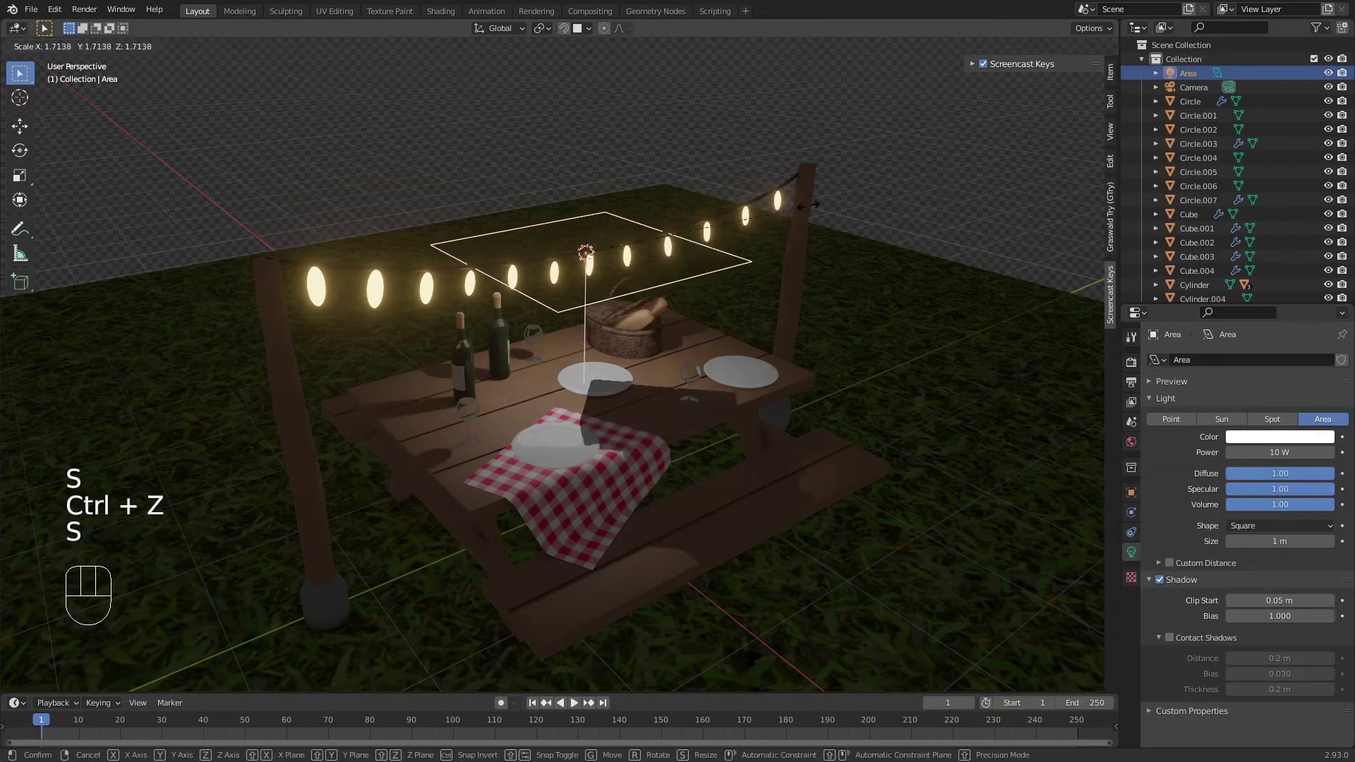
key("y")
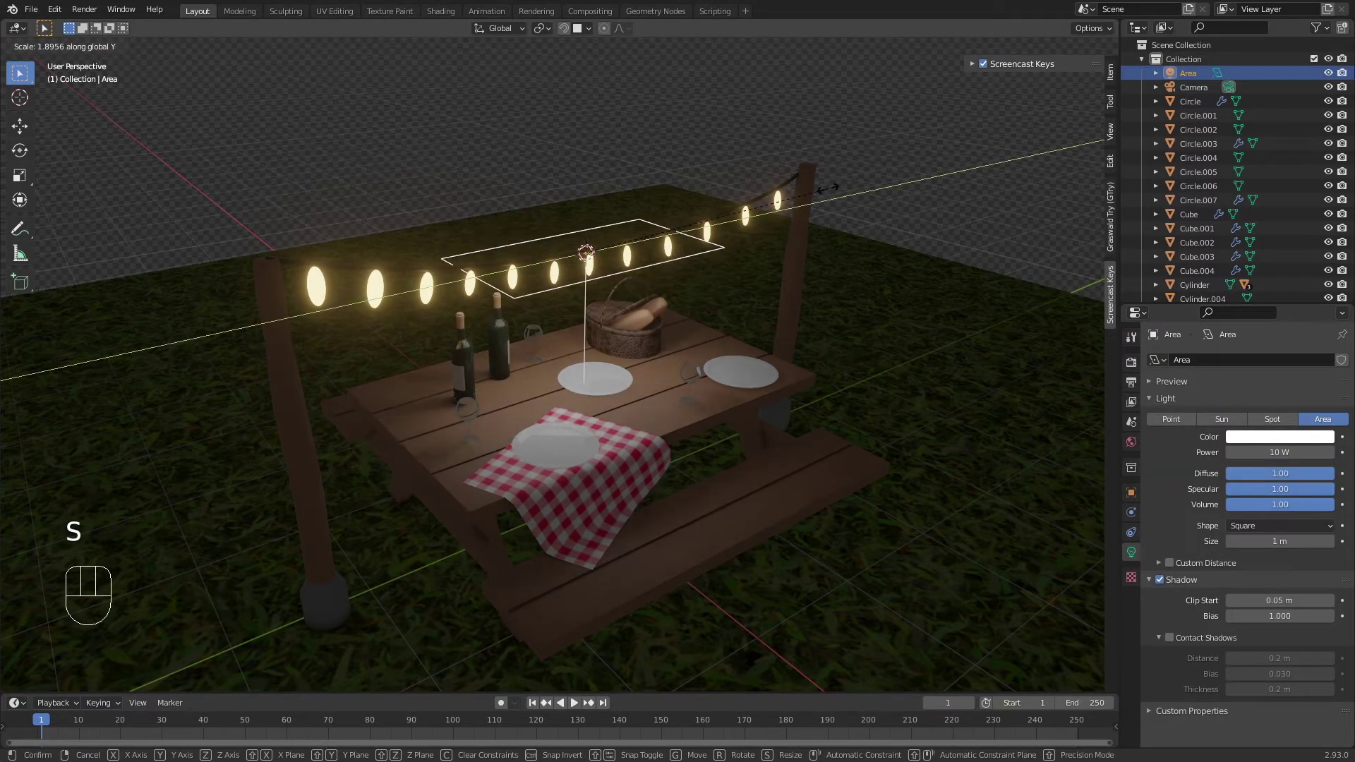
left_click(833, 211)
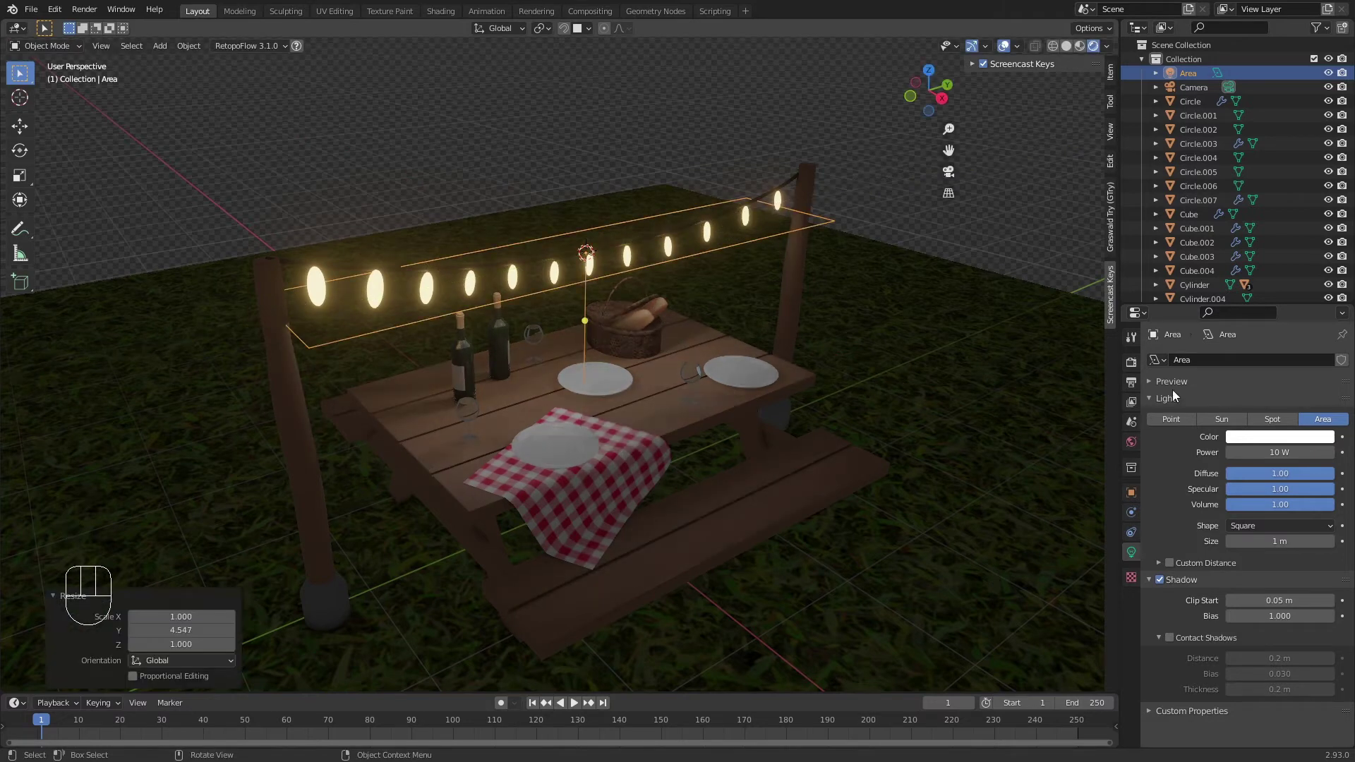
Step: Set the area light's color to a pale warm orange and its power to 30 W
left_click(1284, 439)
left_click(1250, 317)
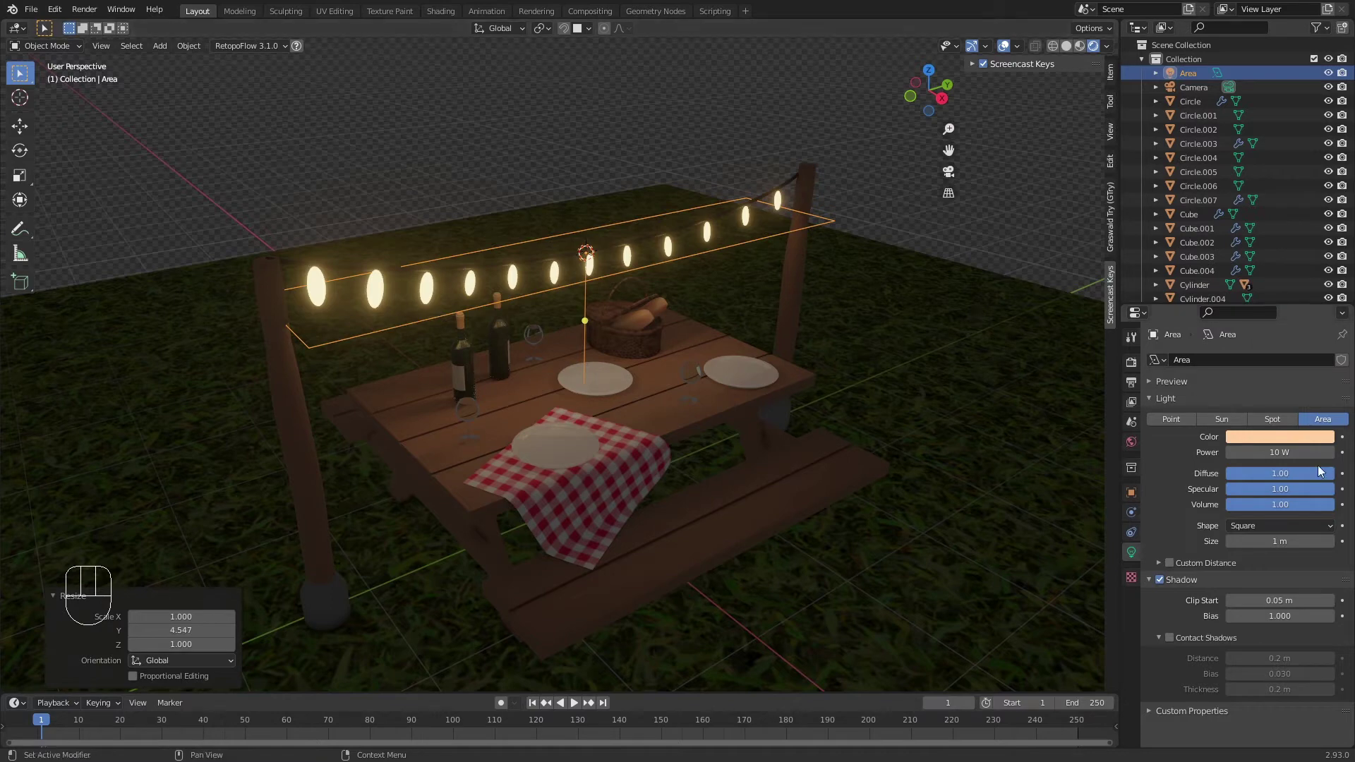
double_click(1294, 453)
type("30")
key("Return")
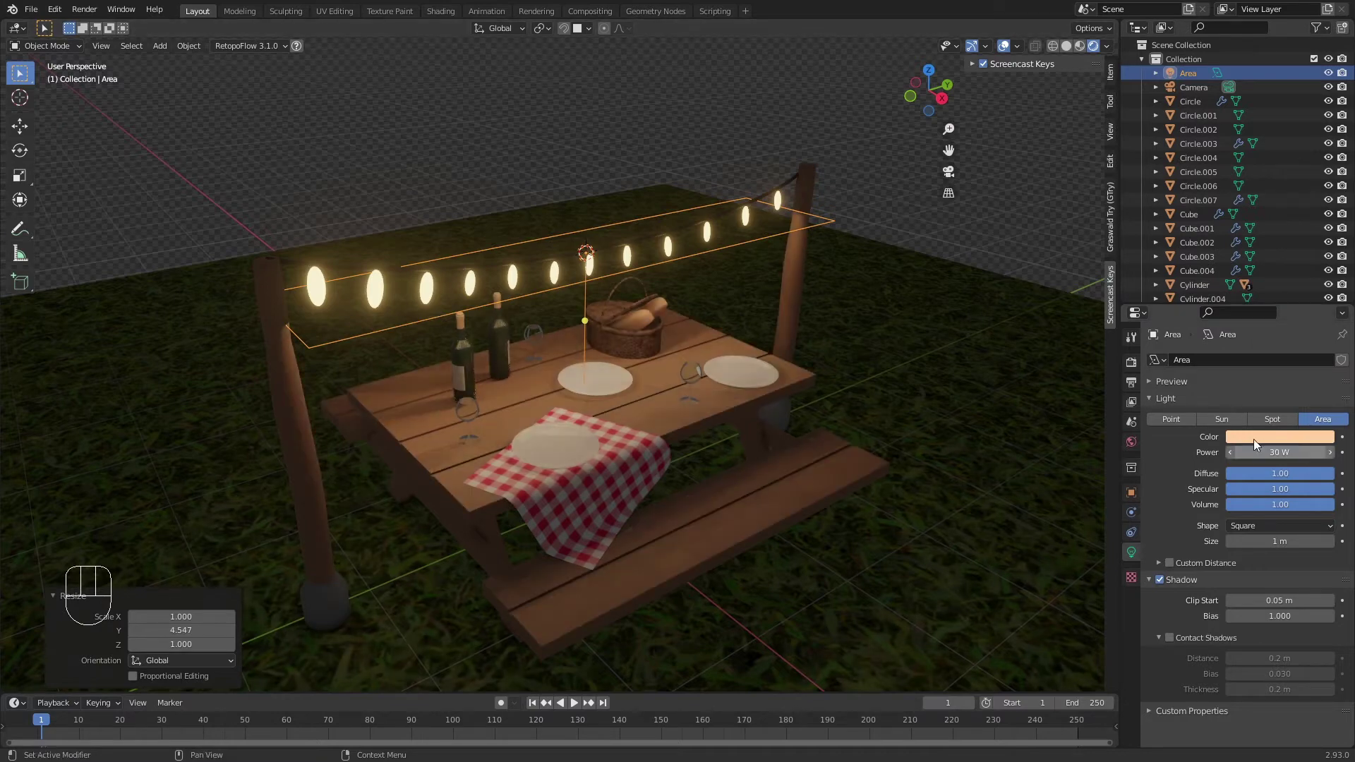
Step: Narrow the area light along the X axis into a thin strip following the string lights, and deselect it
key("s")
key("x")
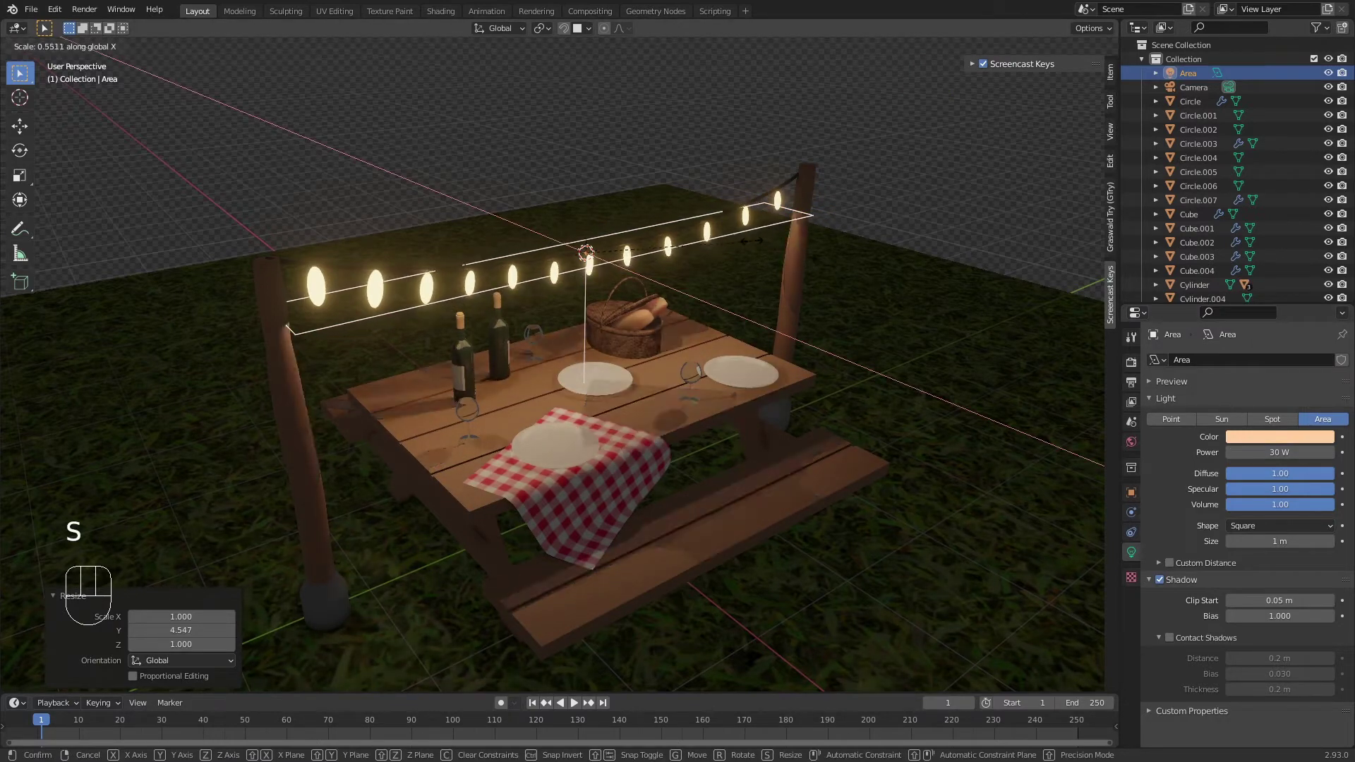
left_click(797, 264)
left_click(890, 238)
Step: Set the power of the area light along the string lights to 10 W
scroll(891, 239, "down", 3)
middle_click_drag(890, 238, 803, 230)
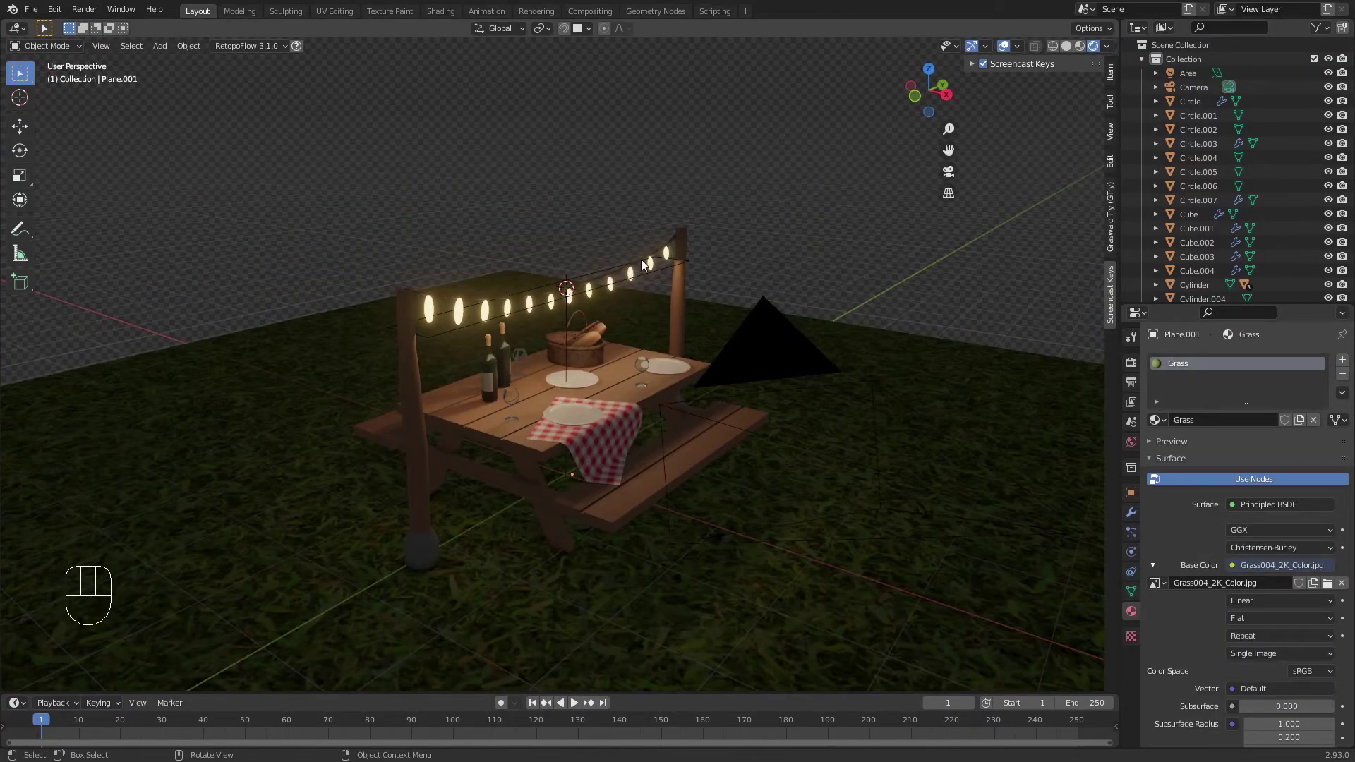
mouse_move(641, 260)
middle_mouse_down()
mouse_move(730, 272)
mouse_move(616, 252)
middle_mouse_up()
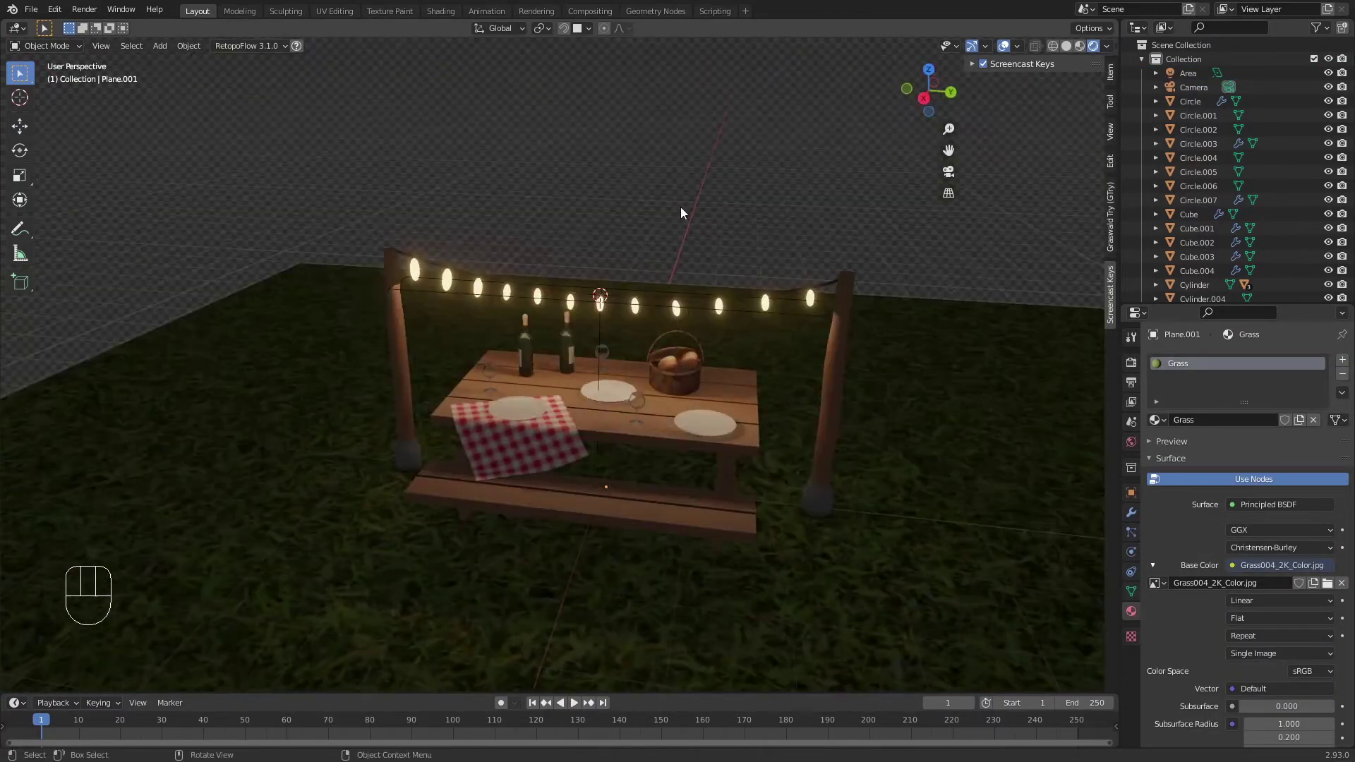
middle_click_drag(680, 212, 733, 210)
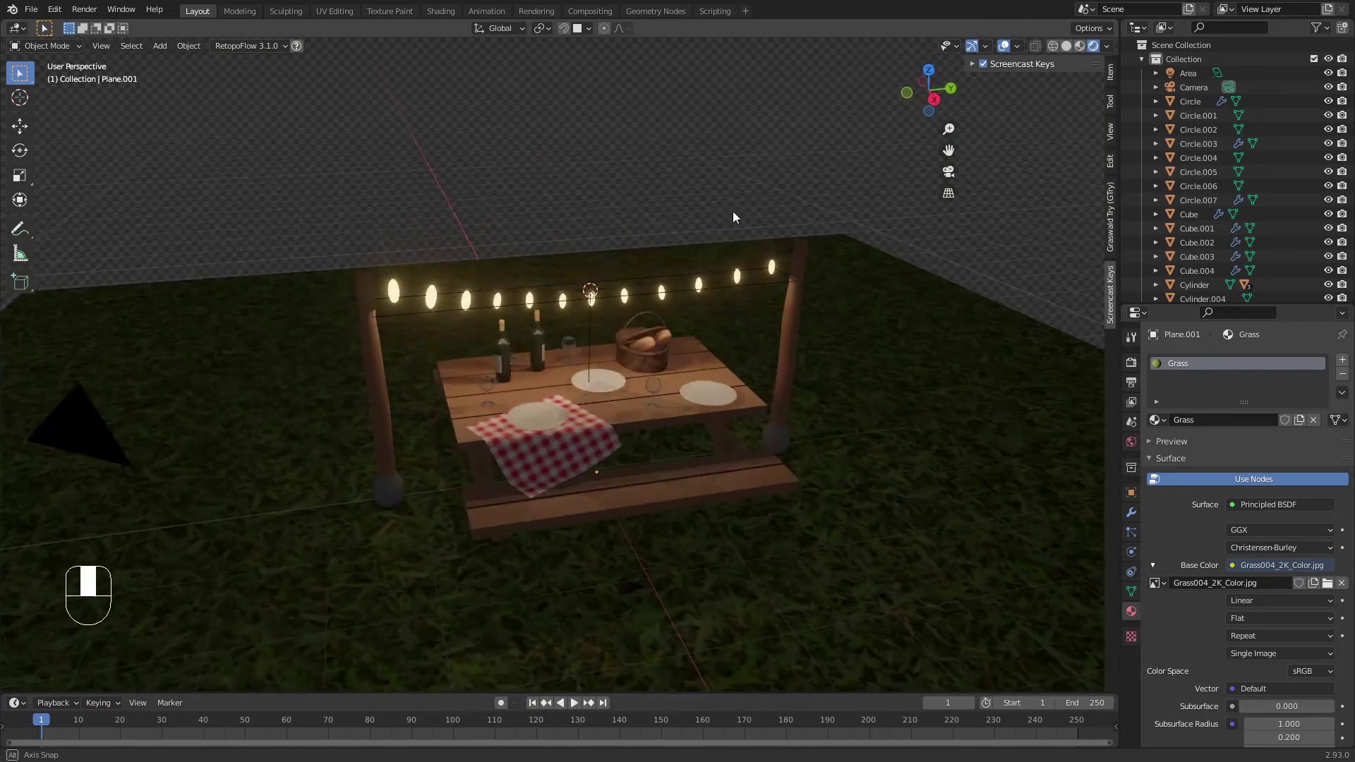
left_click(739, 292)
left_click(1255, 453)
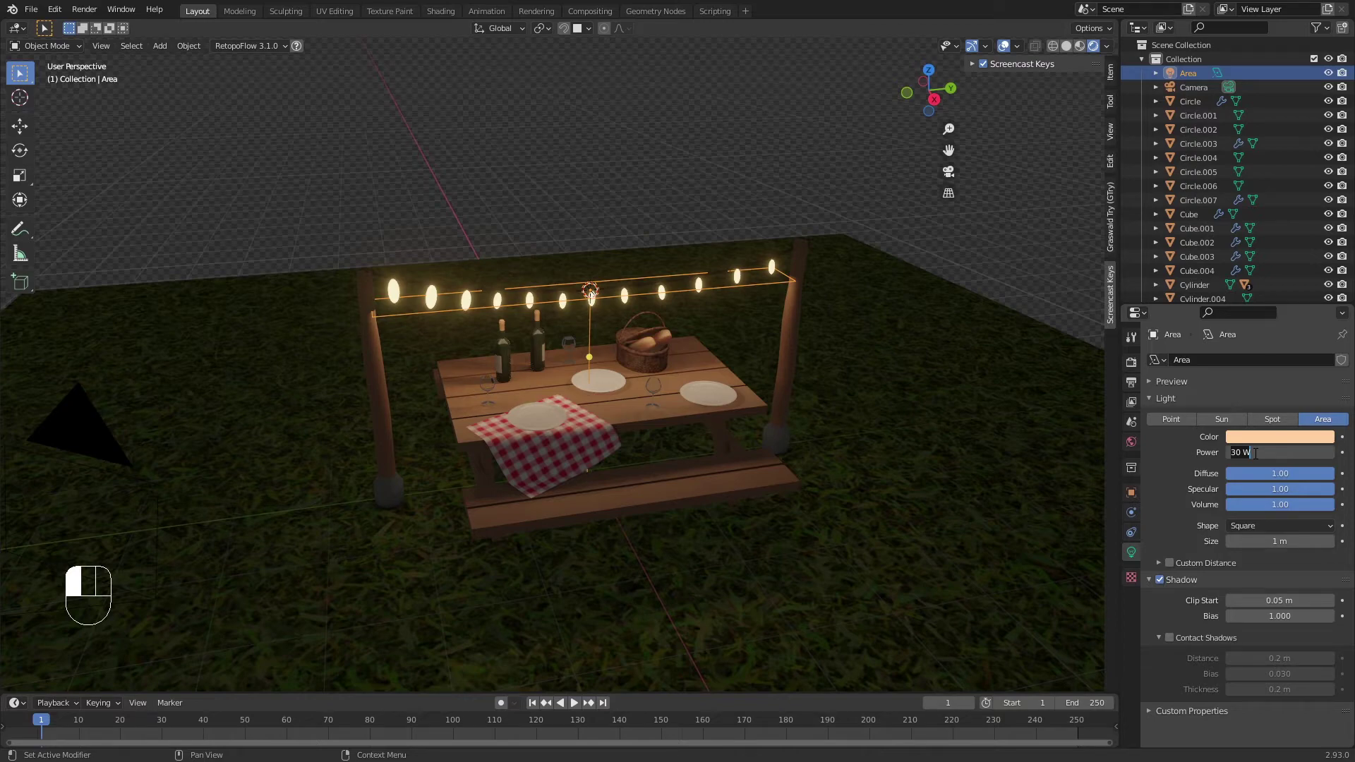
type("10")
key("Return")
middle_click_drag(1097, 432, 904, 295)
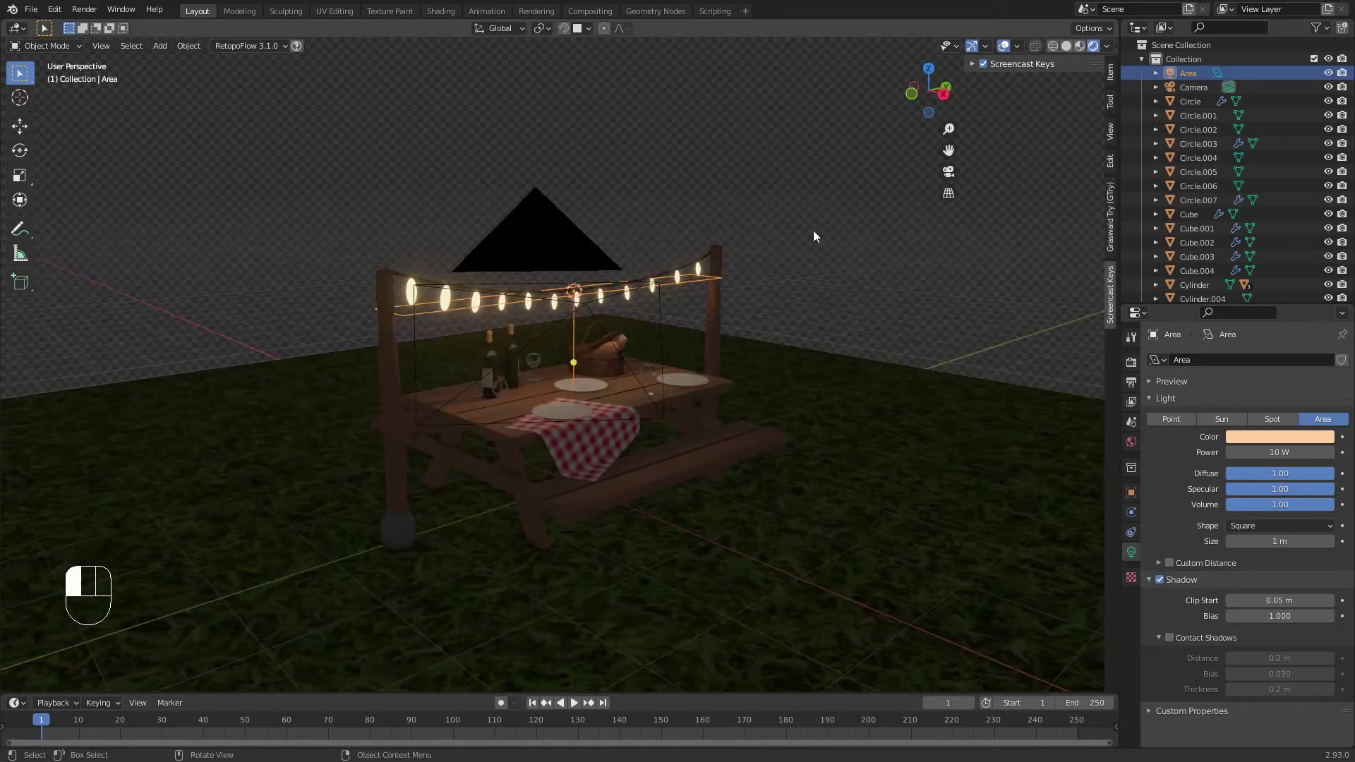
middle_click_drag(814, 236, 757, 423)
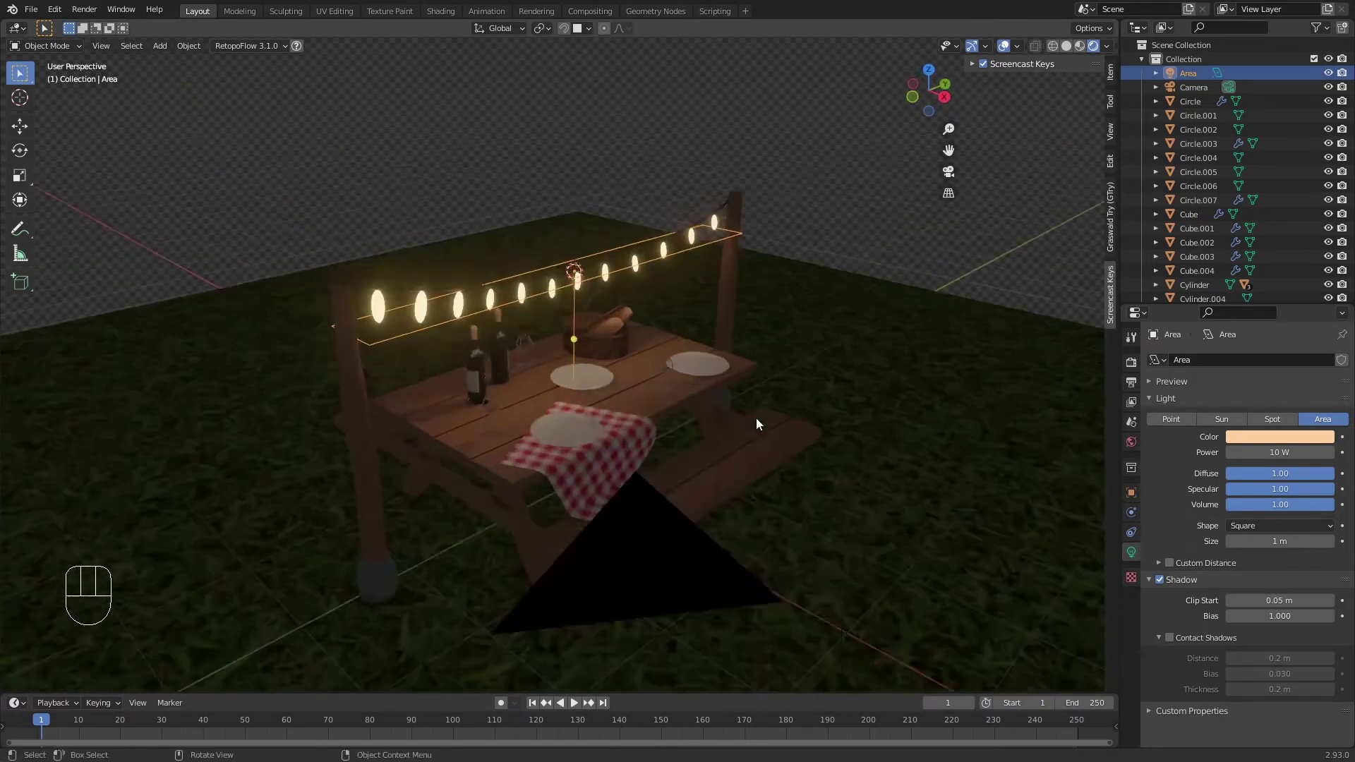
Step: Add a second area light and move it about 8.7 m along the Y axis and also outward along X, away from the bench
scroll(756, 417, "down", 5)
key("shift+a")
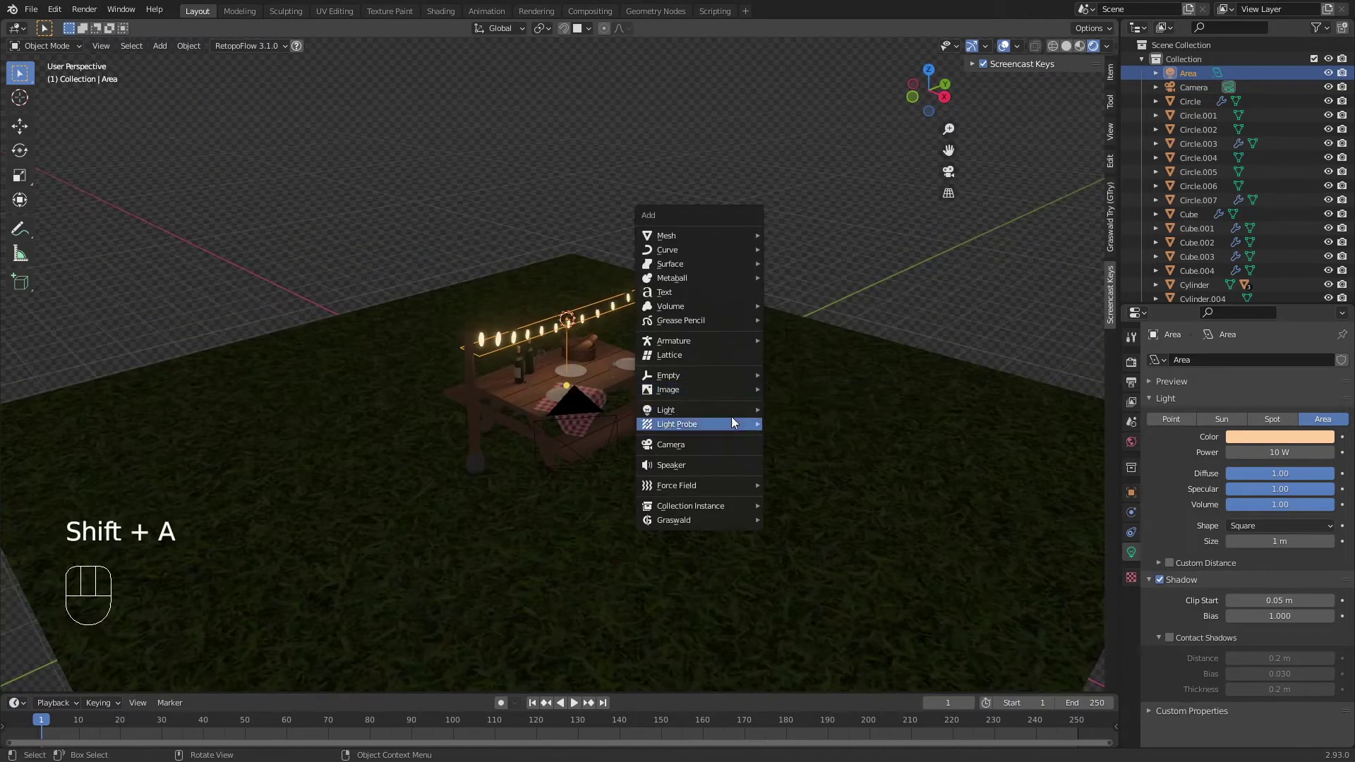
mouse_move(734, 394)
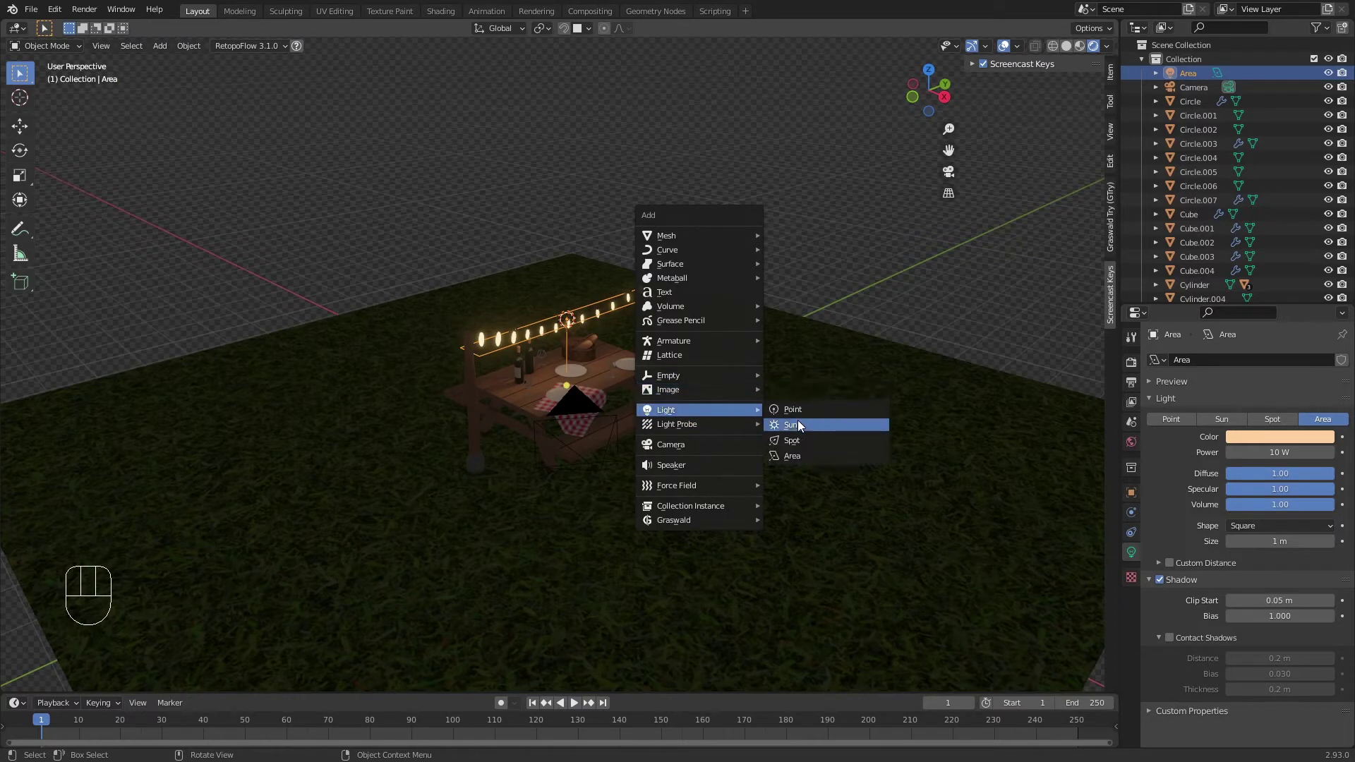
left_click(809, 456)
key("g")
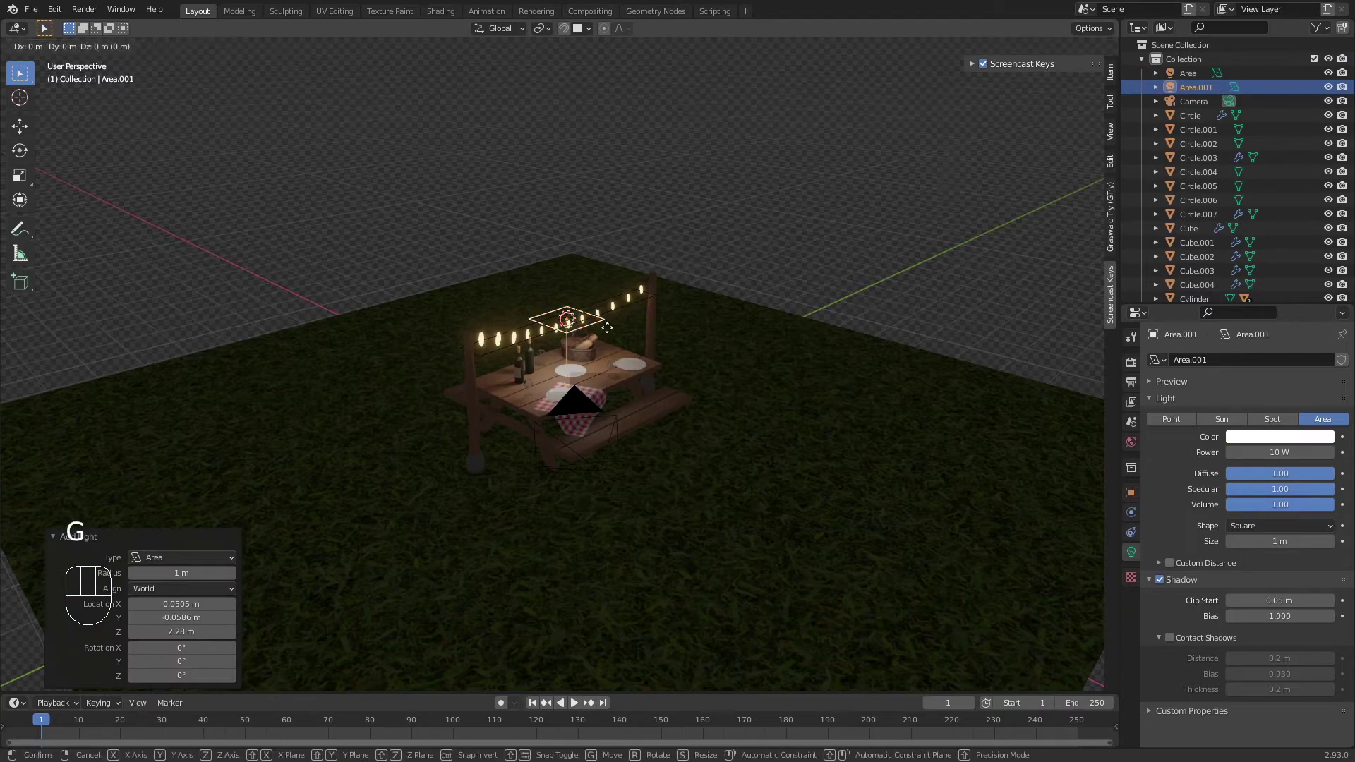
left_click(873, 320)
key("g")
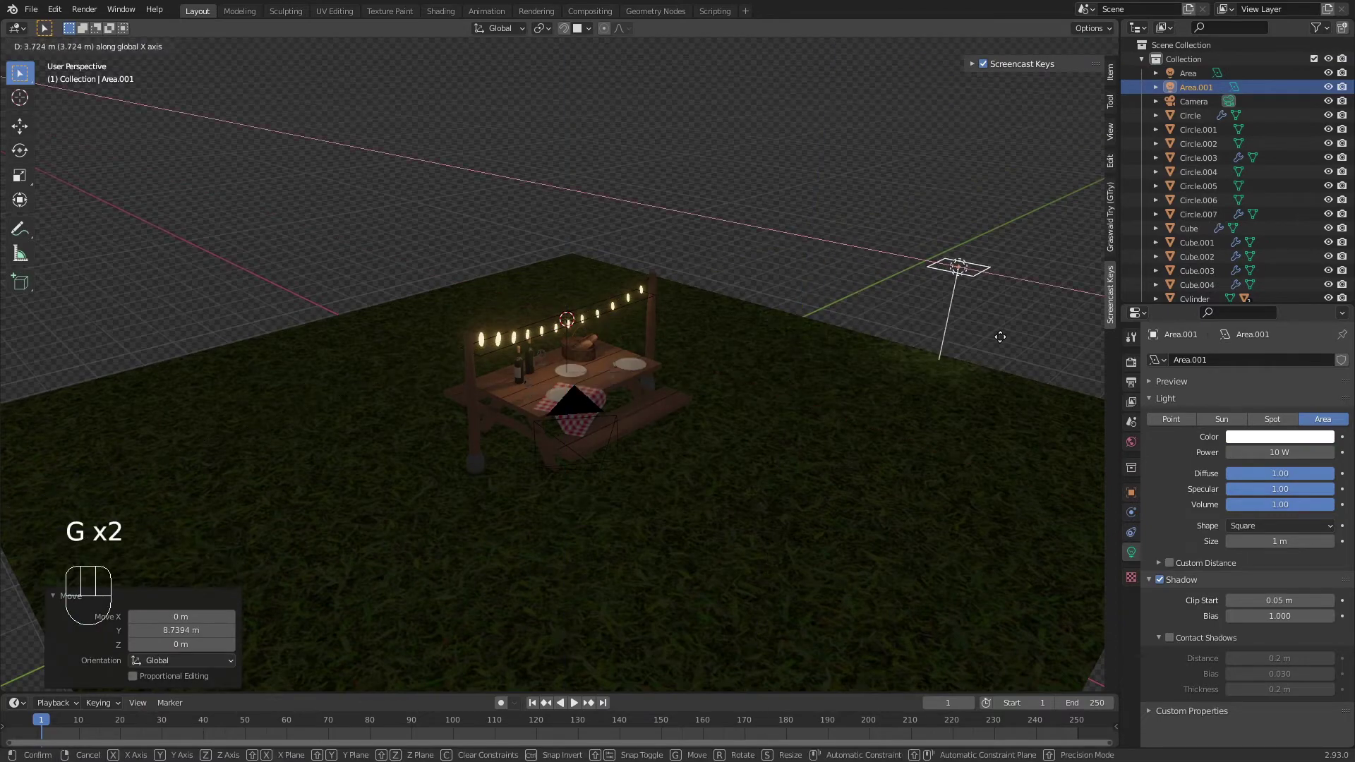
left_click(953, 335)
Step: Reposition the second area light freely, by about 2.2 m in X, -3.6 m in Y and 1.2 m in Z
middle_click_drag(953, 335, 856, 347)
scroll(856, 347, "down", 4)
key("g")
left_click(709, 306)
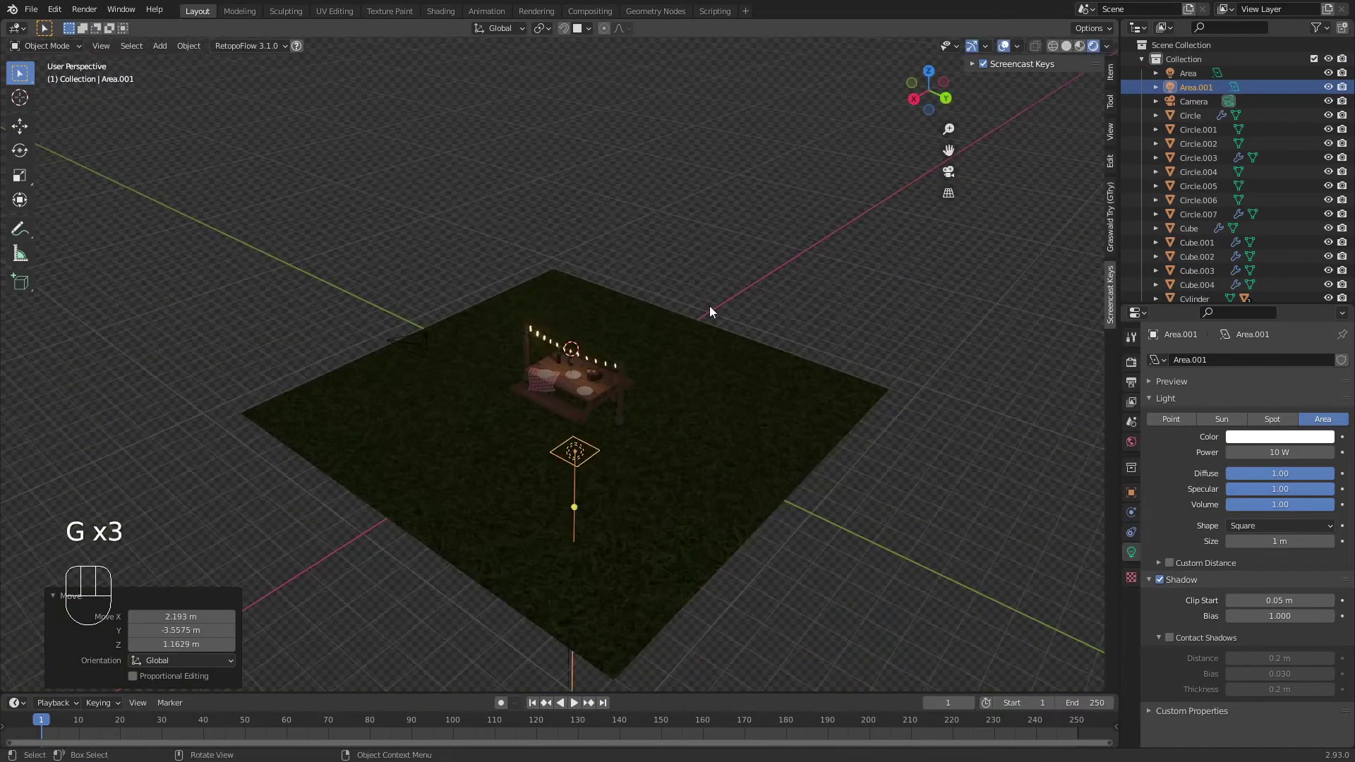
Step: In the front view, rotate the second area light by about 64° so it points toward the picnic table
key("KP_1")
key("r")
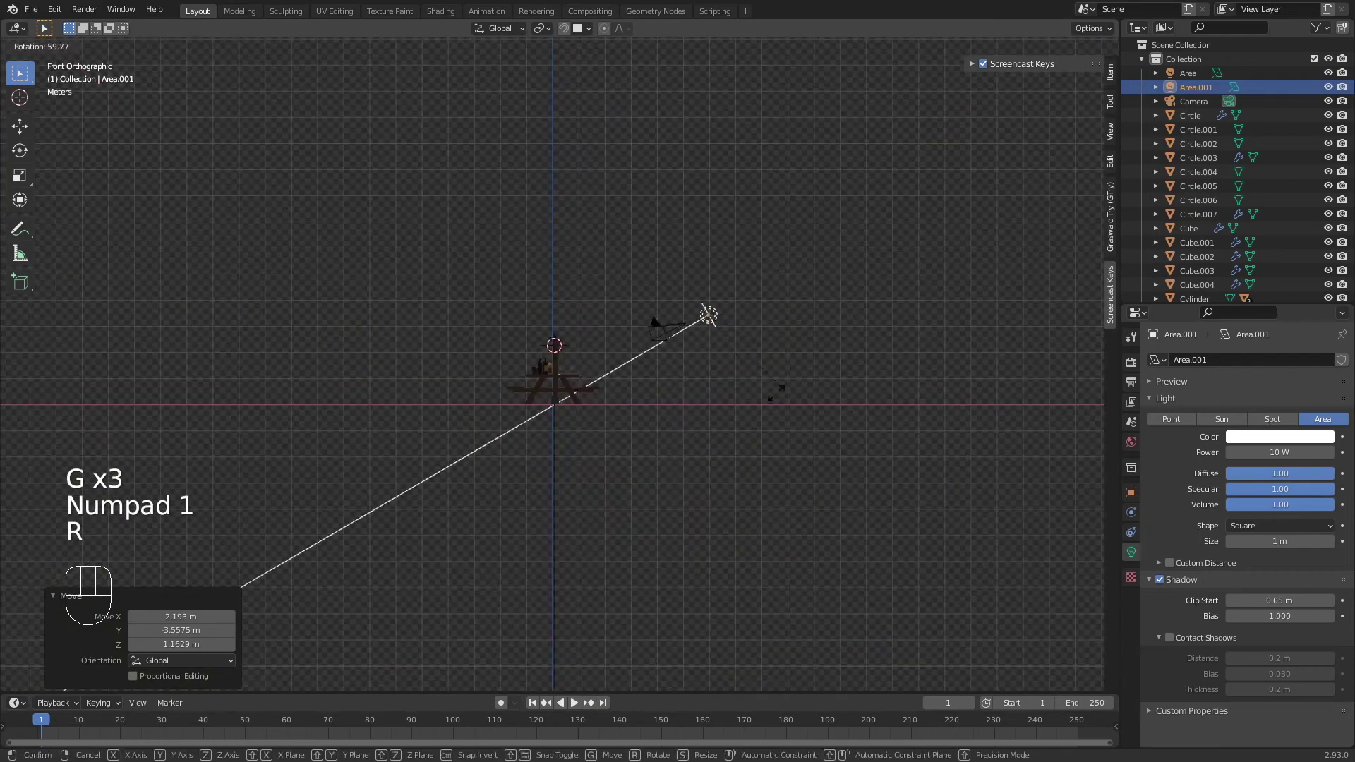
left_click(773, 386)
middle_click_drag(772, 387, 643, 401)
key("r")
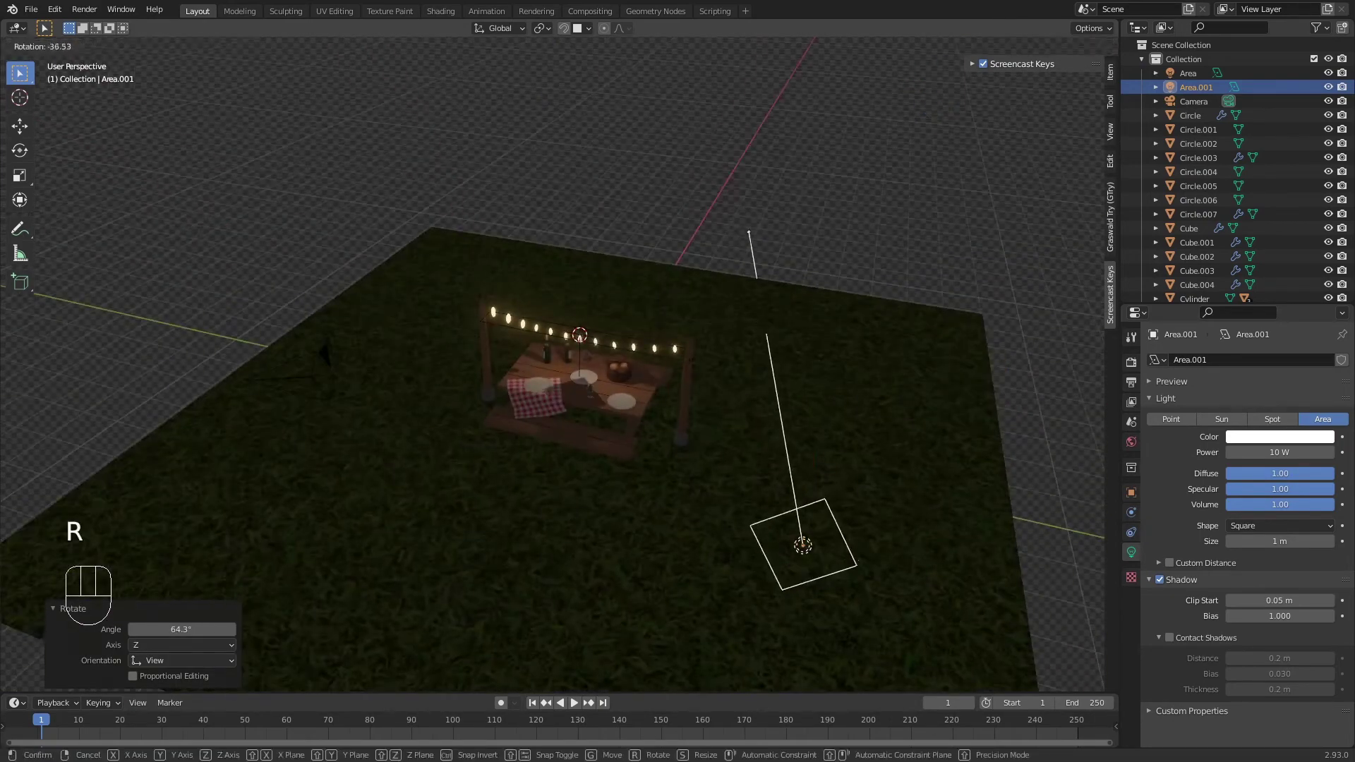
left_click(772, 395)
key("ctrl+z")
Step: In the right side view, rotate the second area light by about 68° so it aims at the picnic table
key("KP_1")
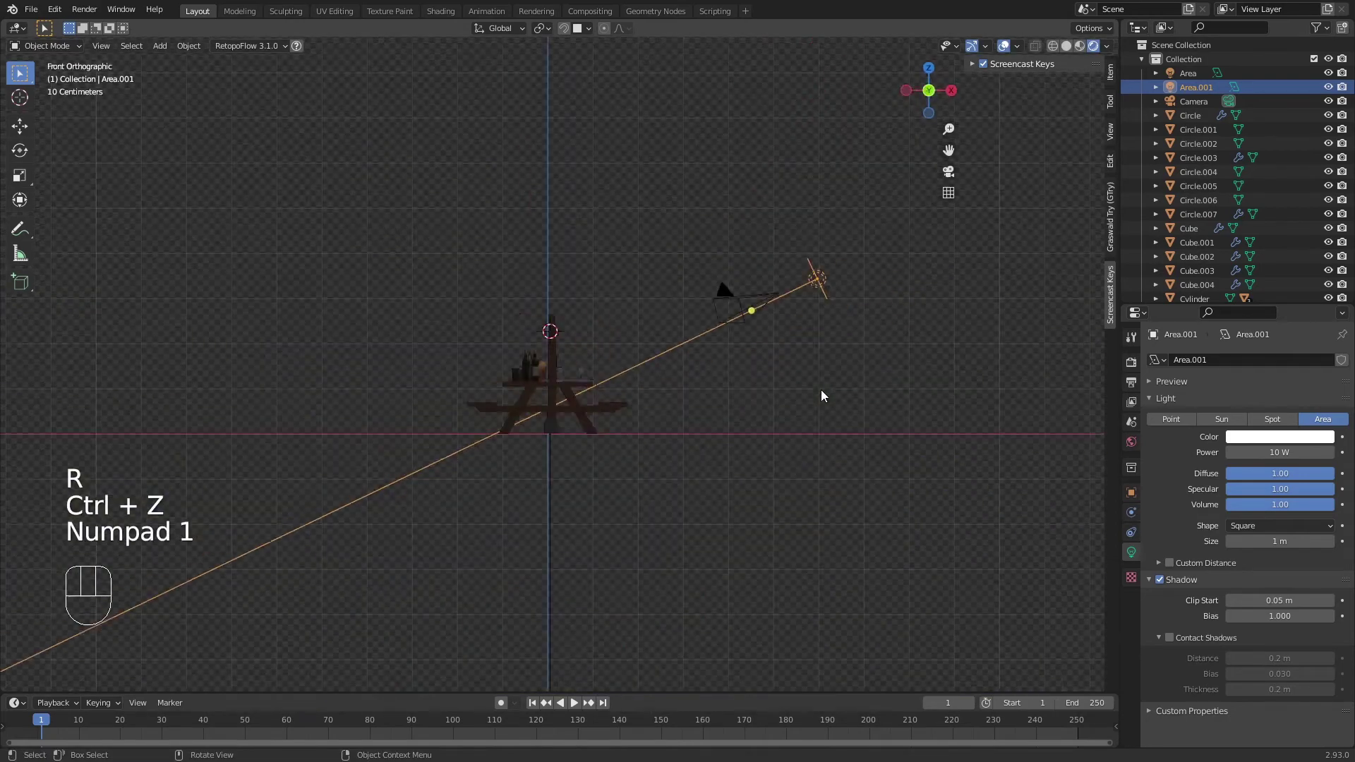
key("KP_3")
key("r")
left_click(773, 369)
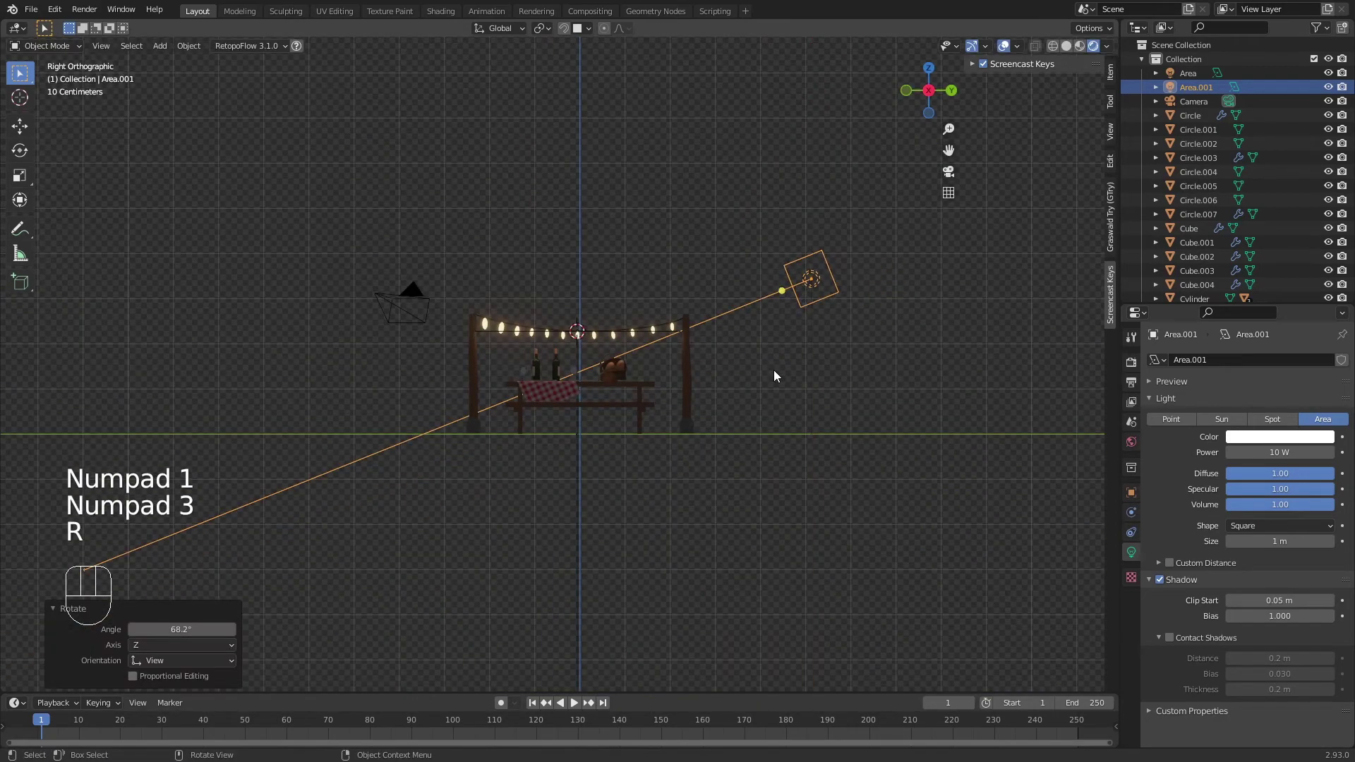
Step: Shift the second area light by about 0.8 m in X, -1.4 m in Y and -0.6 m in Z
middle_click_drag(773, 369, 688, 429)
key("g")
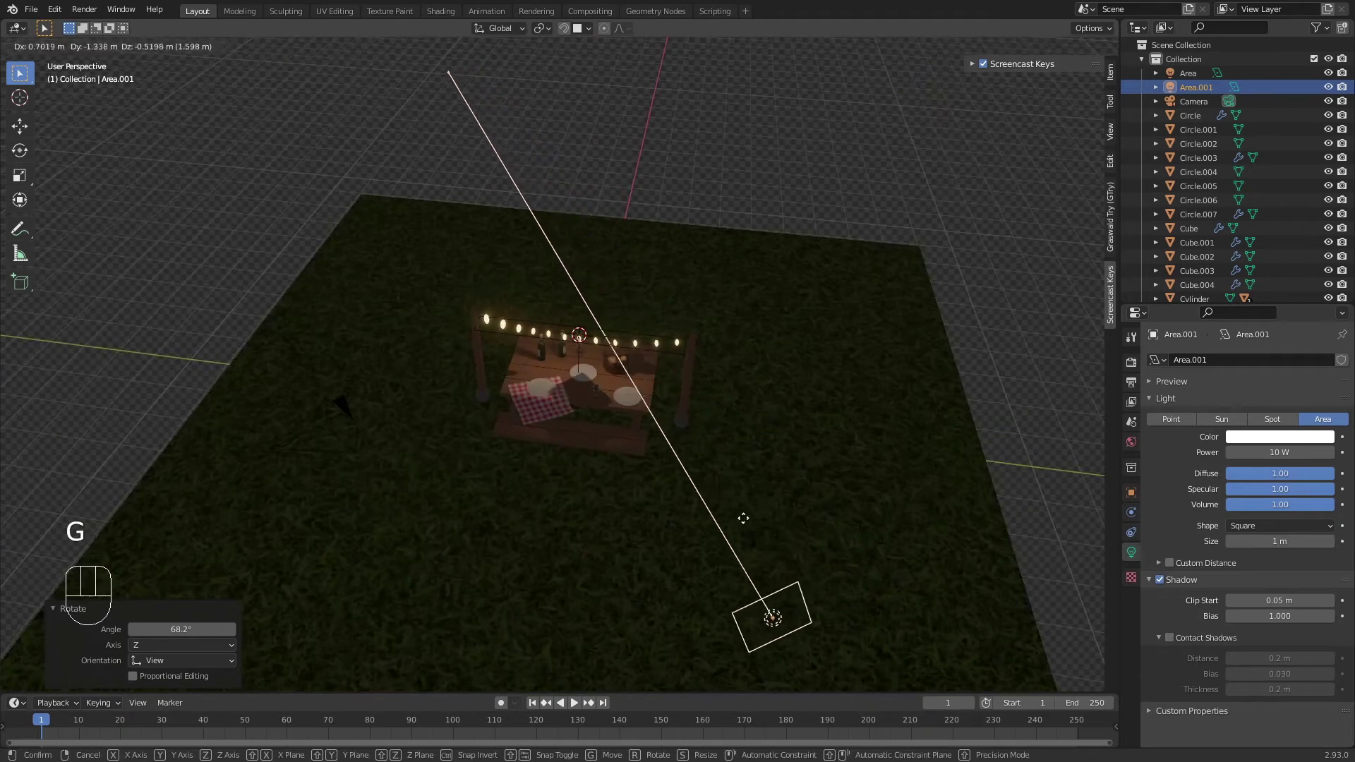
left_click(740, 514)
middle_click_drag(740, 514, 977, 474)
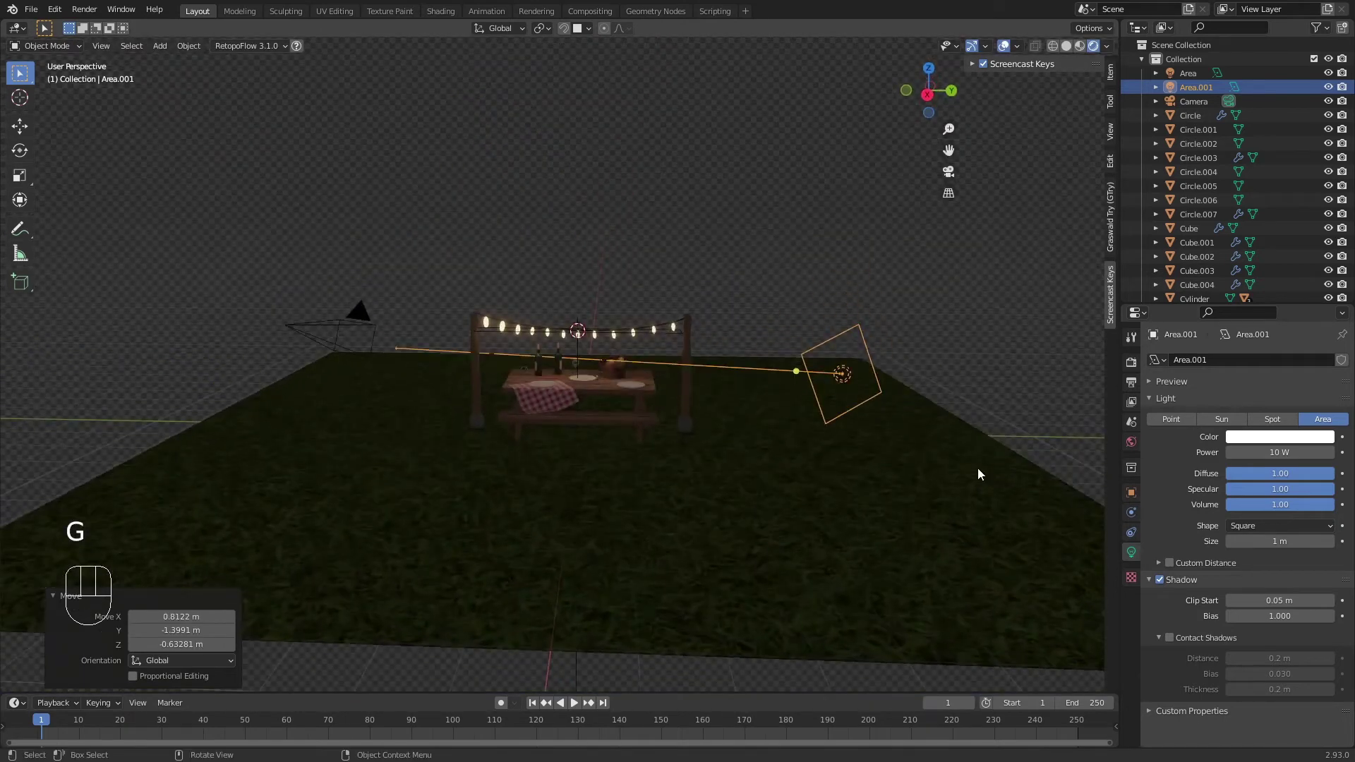
Step: Set the second area light's color to a light salmon pink and its power to 100 W
left_click(1263, 437)
left_click_drag(1261, 307, 1259, 316)
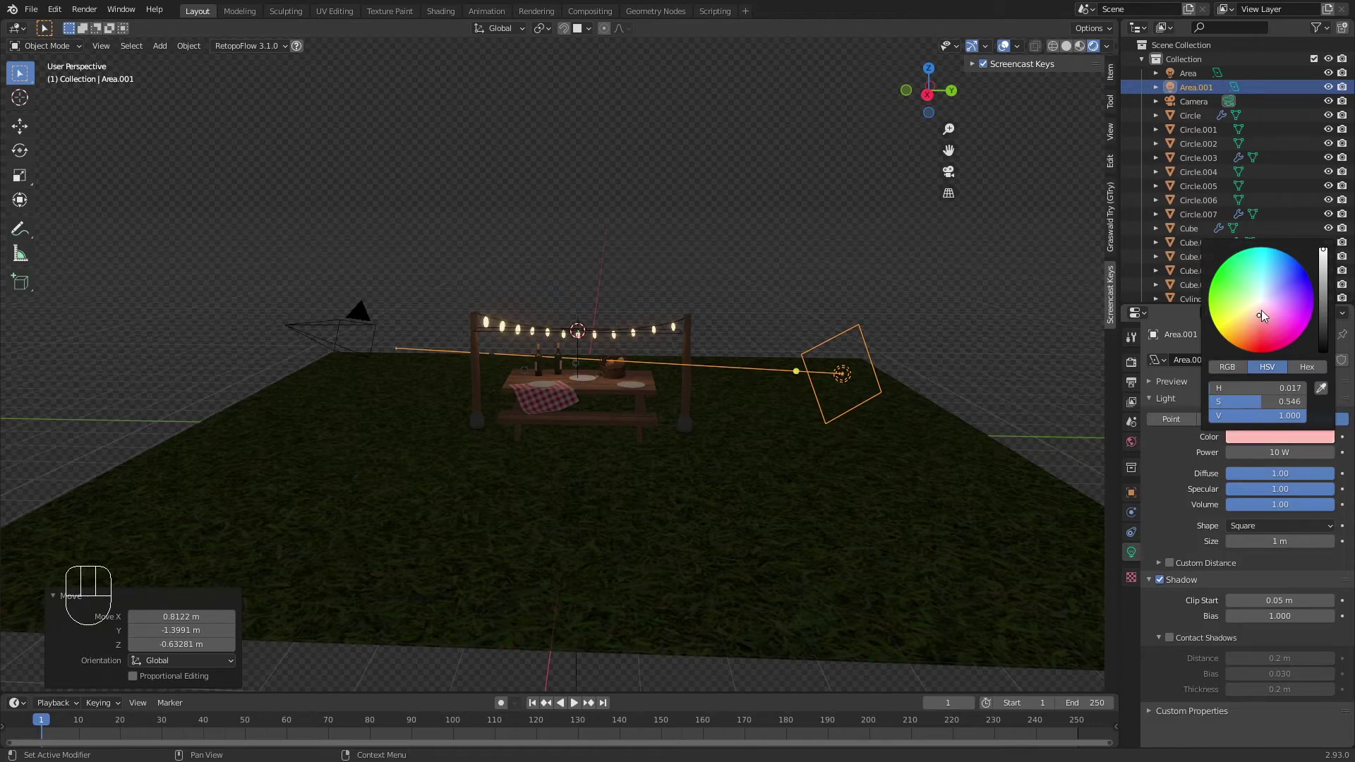
left_click_drag(1261, 312, 1259, 318)
left_click(1277, 452)
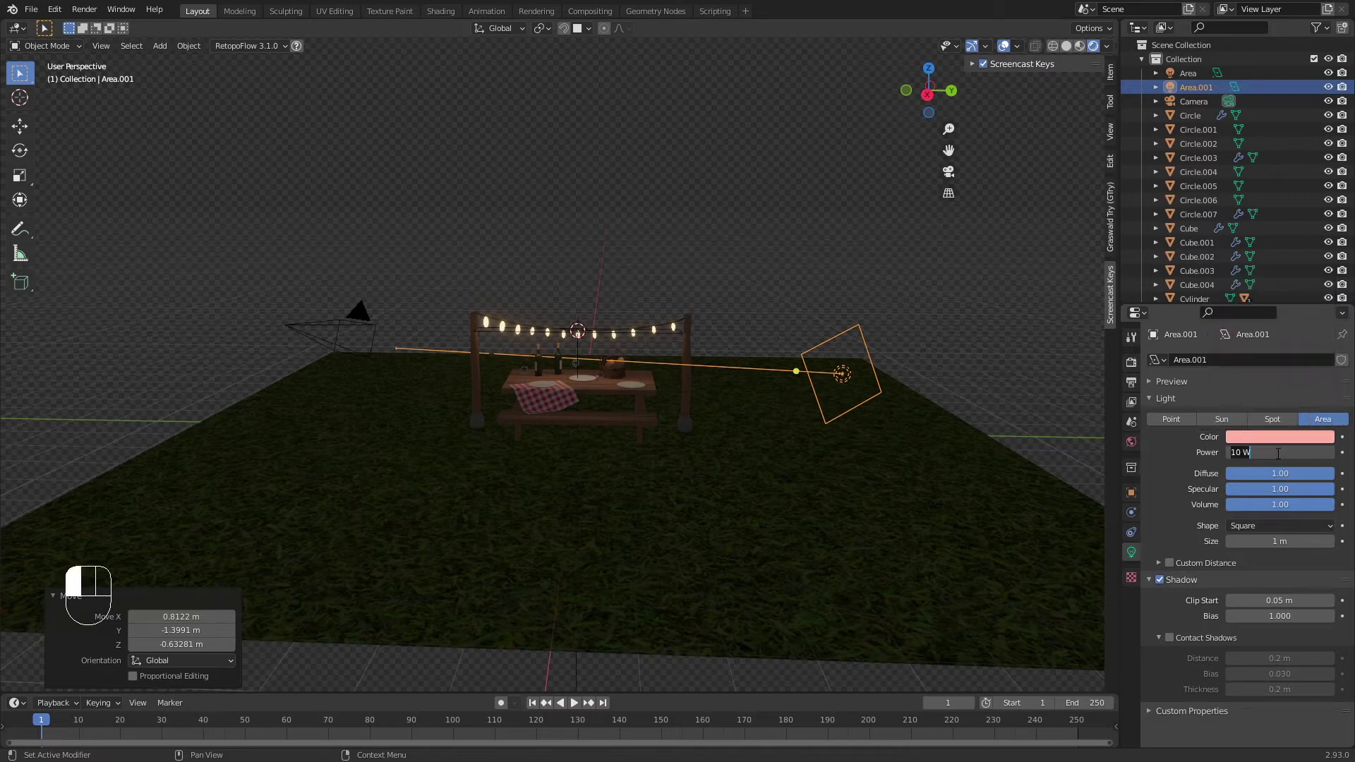
type("100")
key("Return")
Step: In the camera view, lock the camera to the view and pull it back so the whole picnic bench fits inside the frame
key("KP_0")
key("KP_0")
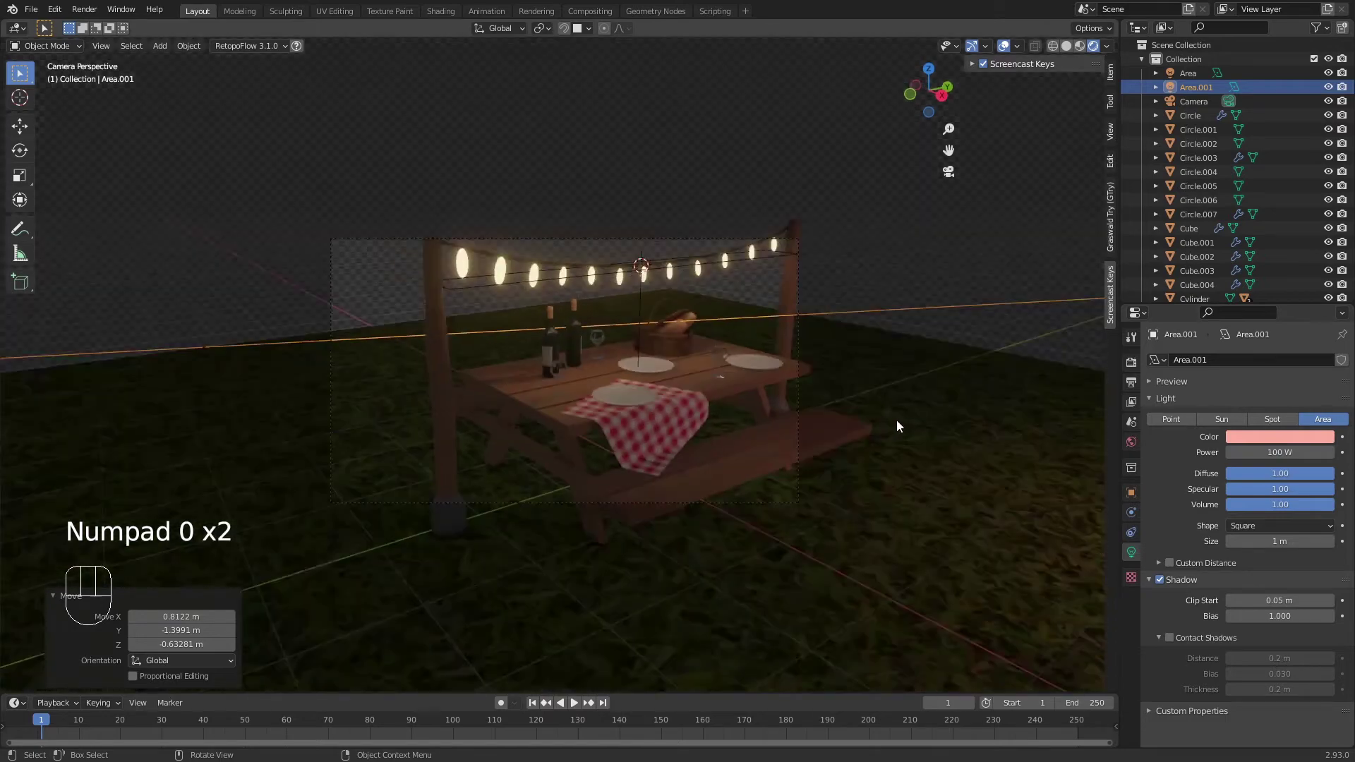
key("n")
key("n")
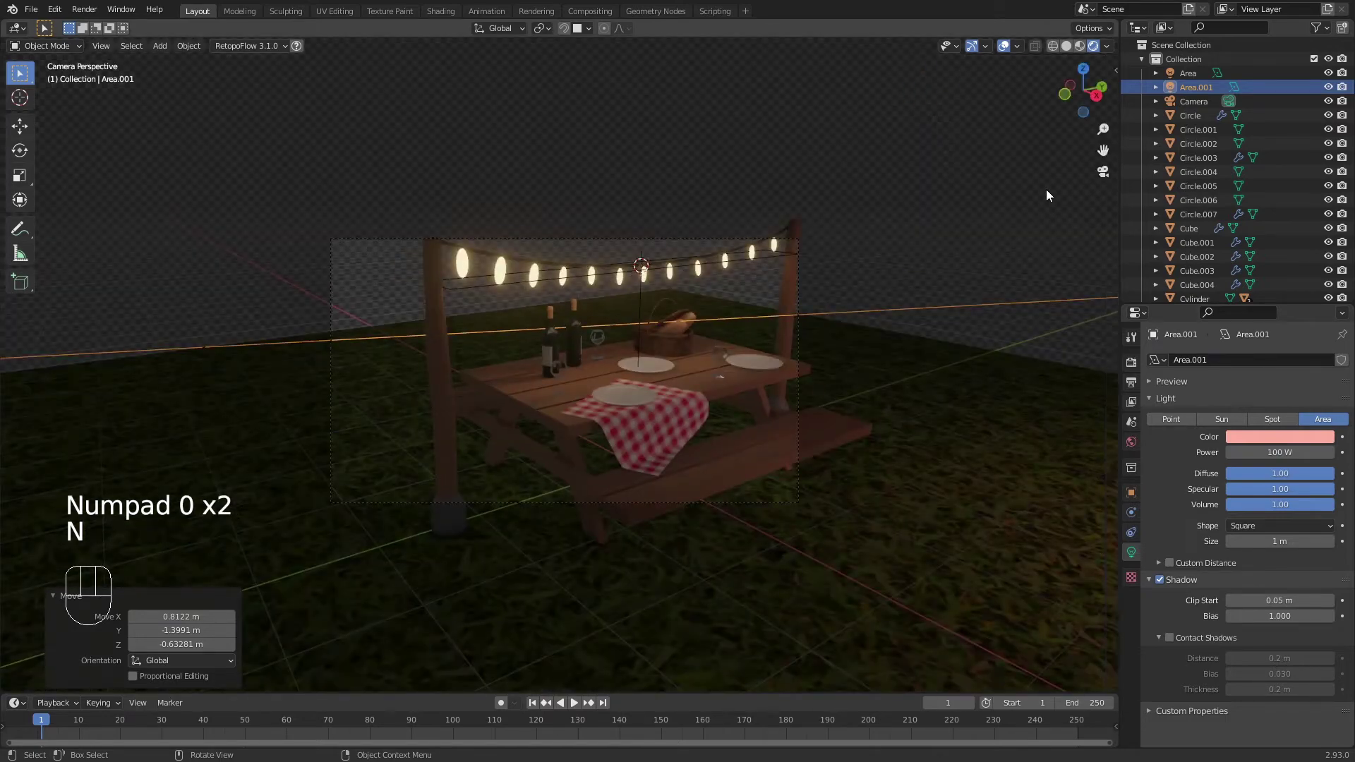
left_click(1110, 133)
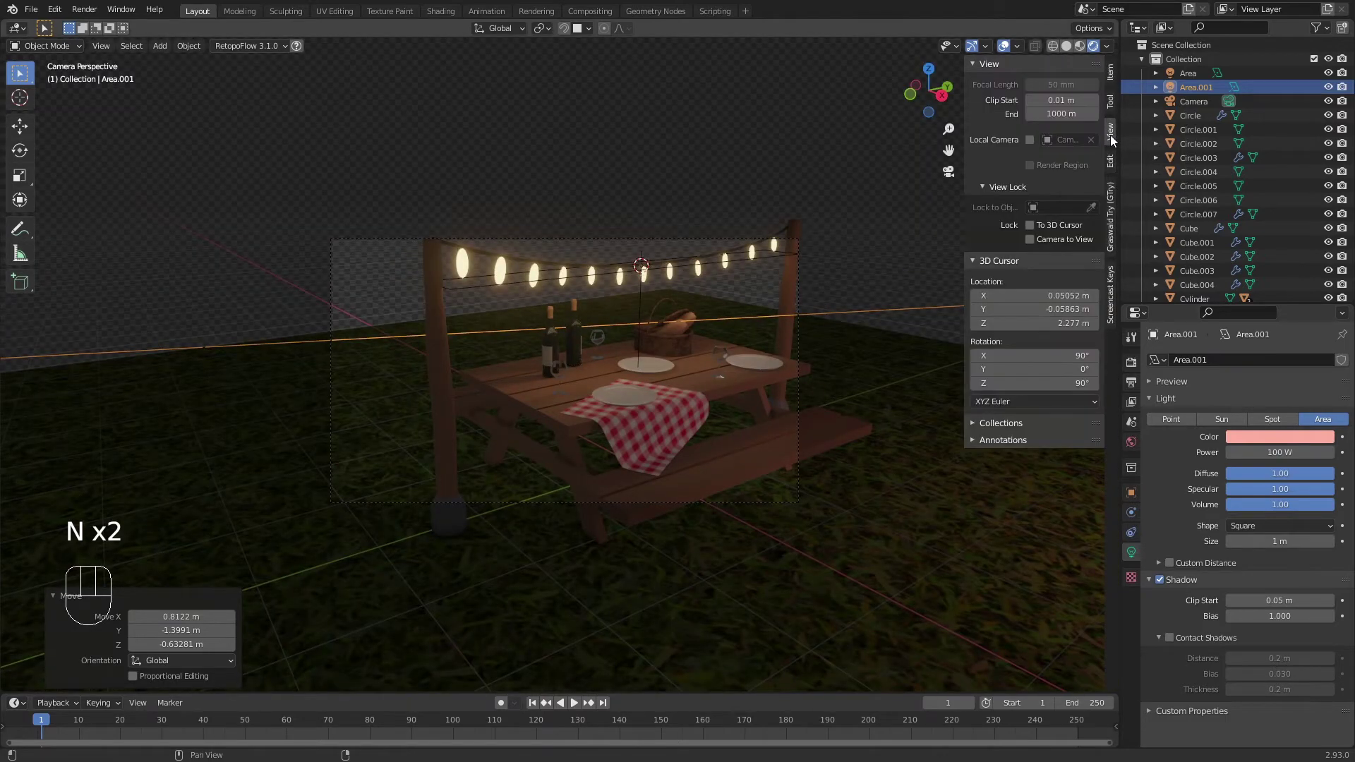
left_click(1030, 239)
scroll(659, 336, "down", 5)
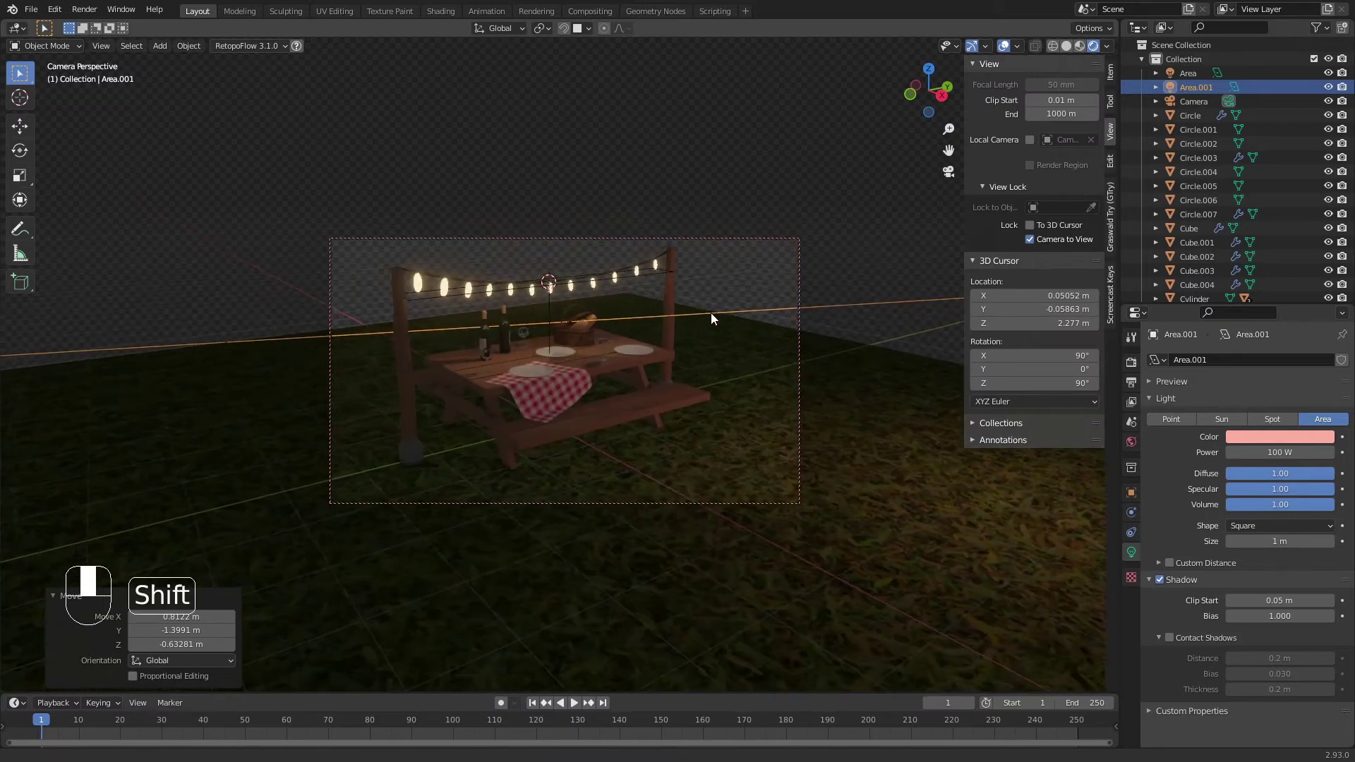
middle_click_drag(699, 307, 698, 352, "shift")
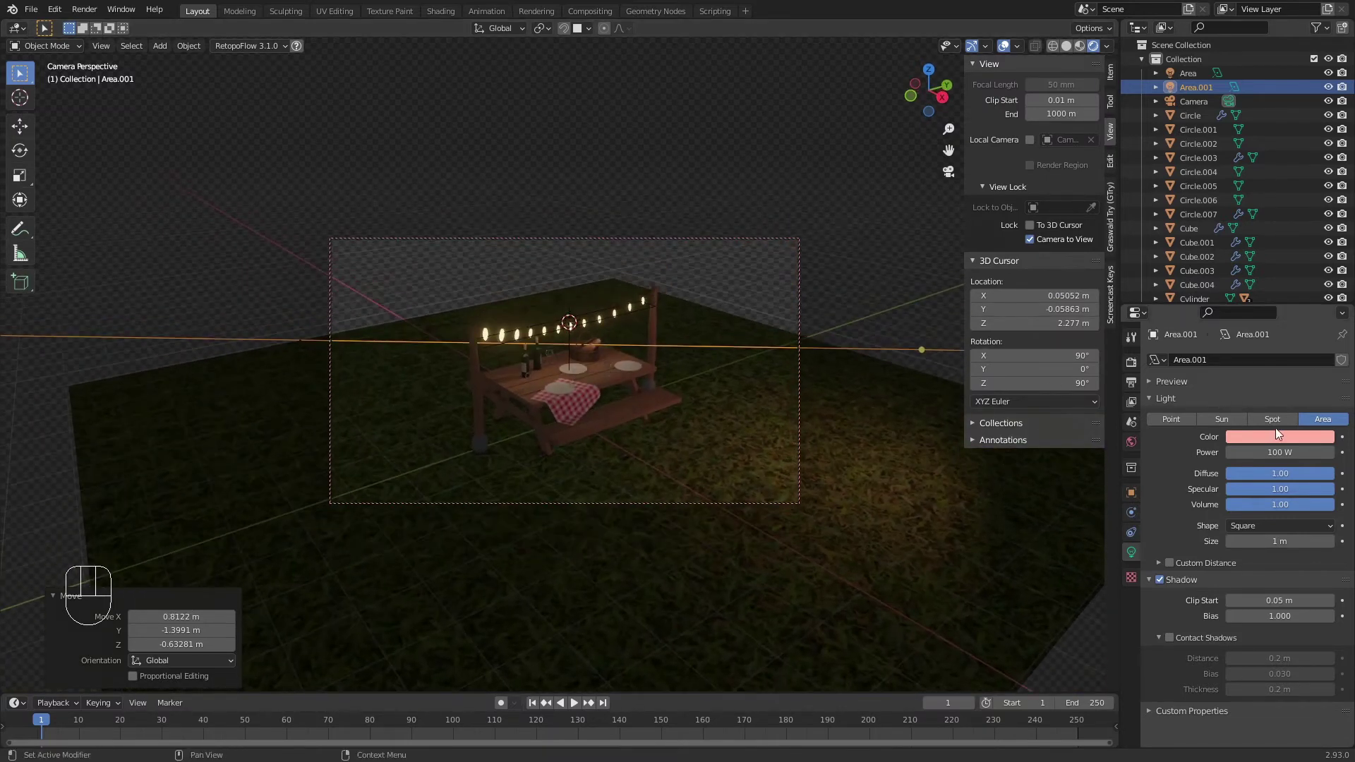
Step: Set the second area light's color to a pale peach and its power to 300 W
left_click(1275, 438)
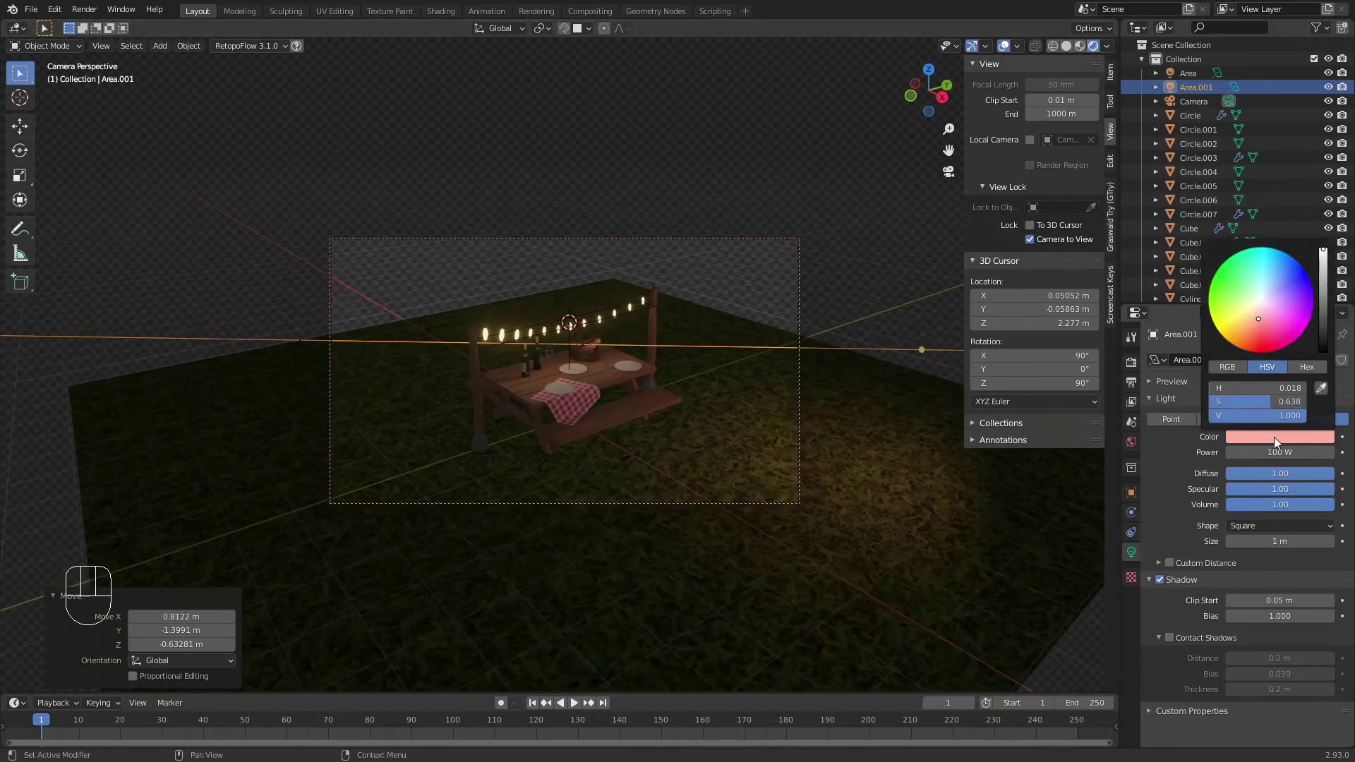
mouse_move(1258, 327)
left_mouse_down()
mouse_move(1280, 303)
mouse_move(1259, 275)
mouse_move(1270, 335)
mouse_move(1252, 255)
mouse_move(1267, 317)
mouse_move(1262, 286)
mouse_move(1256, 305)
left_mouse_up()
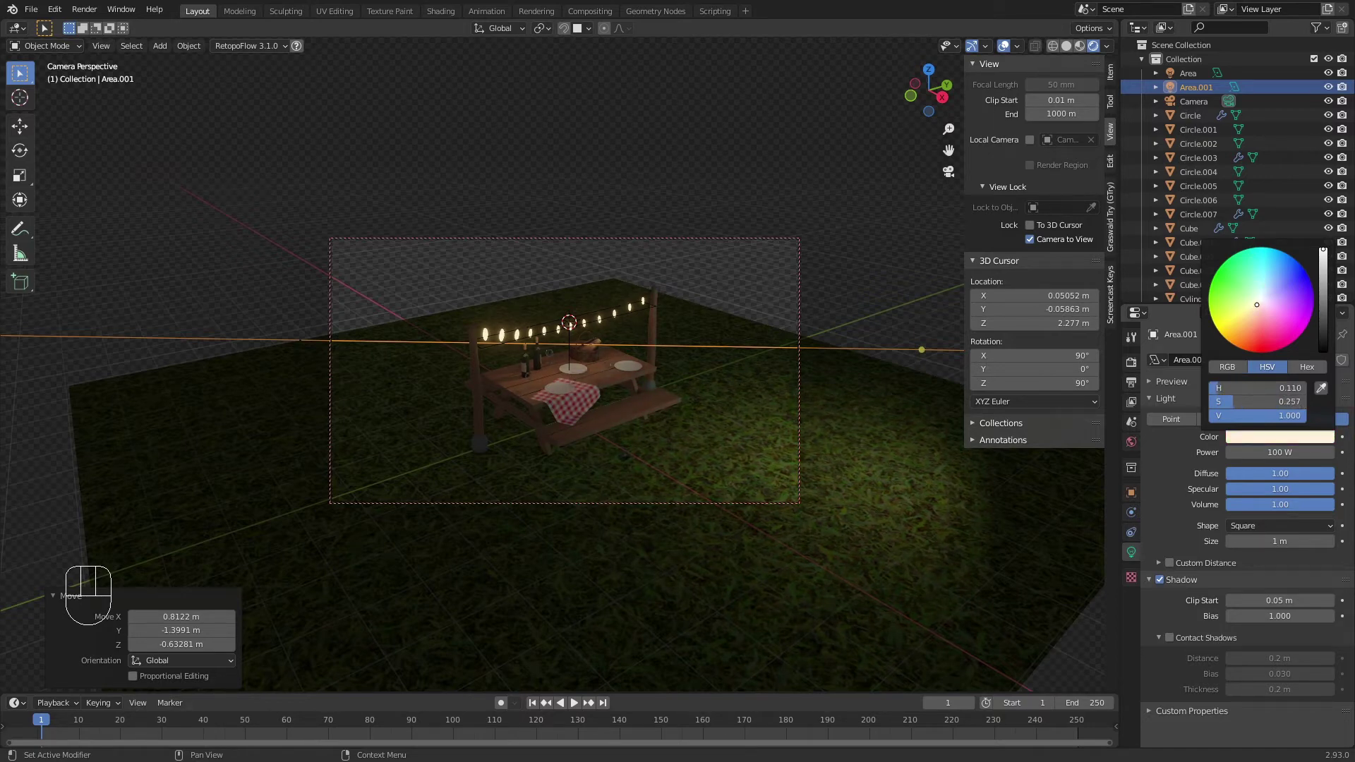
left_click(1268, 451)
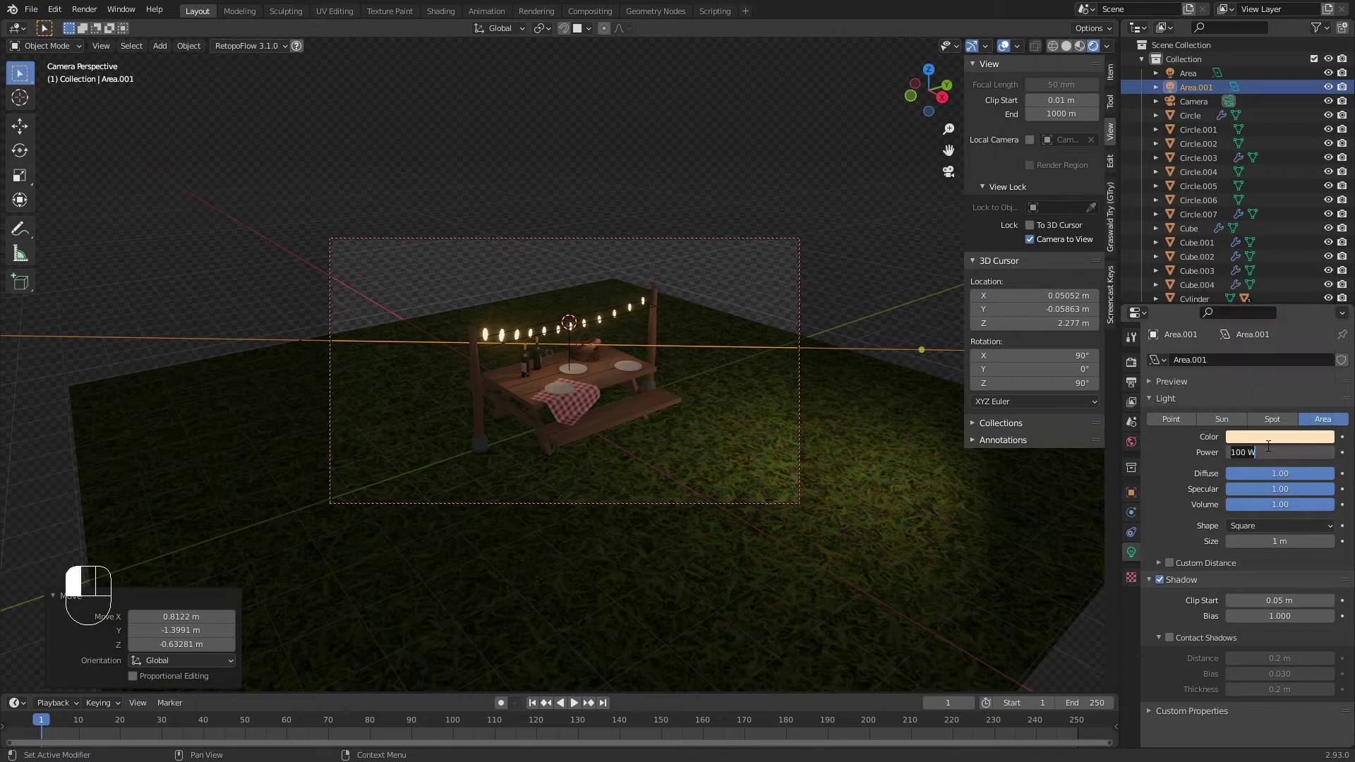
type("300")
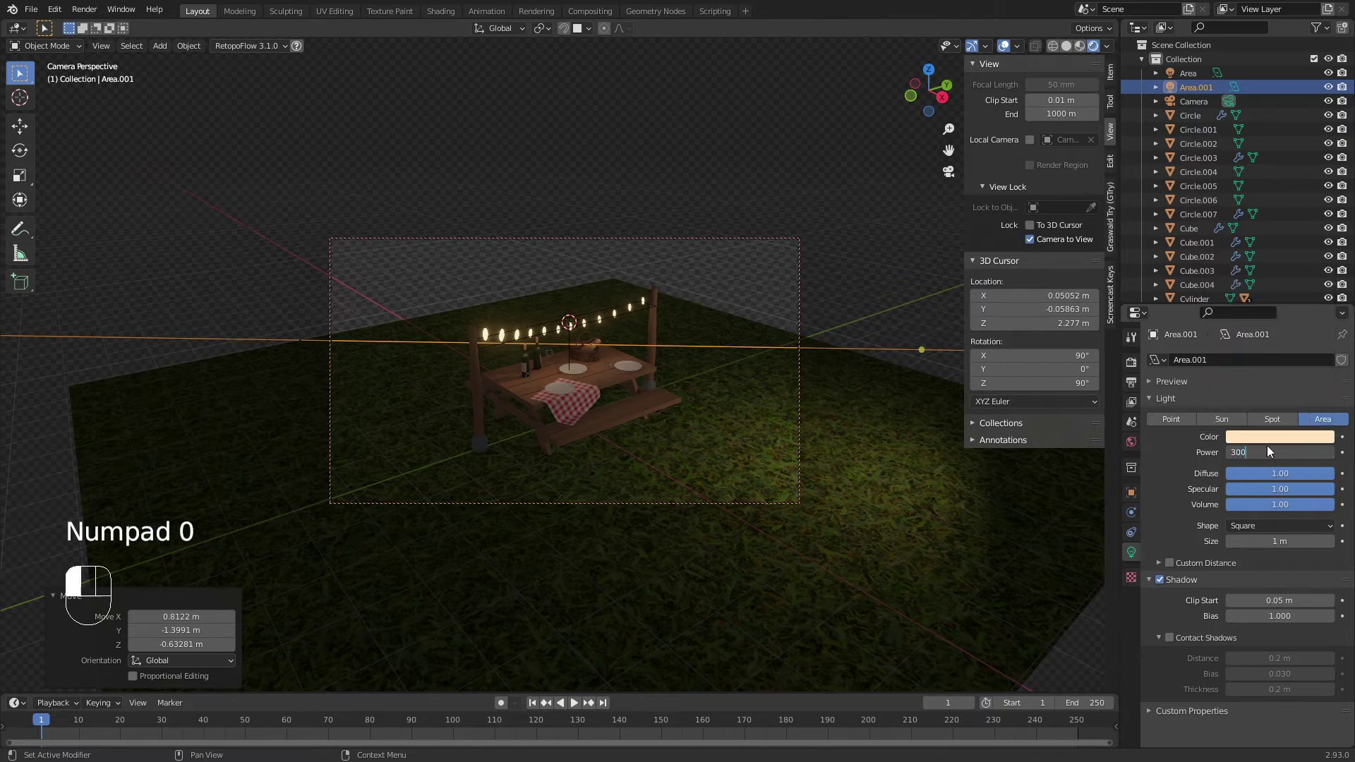
key("Return")
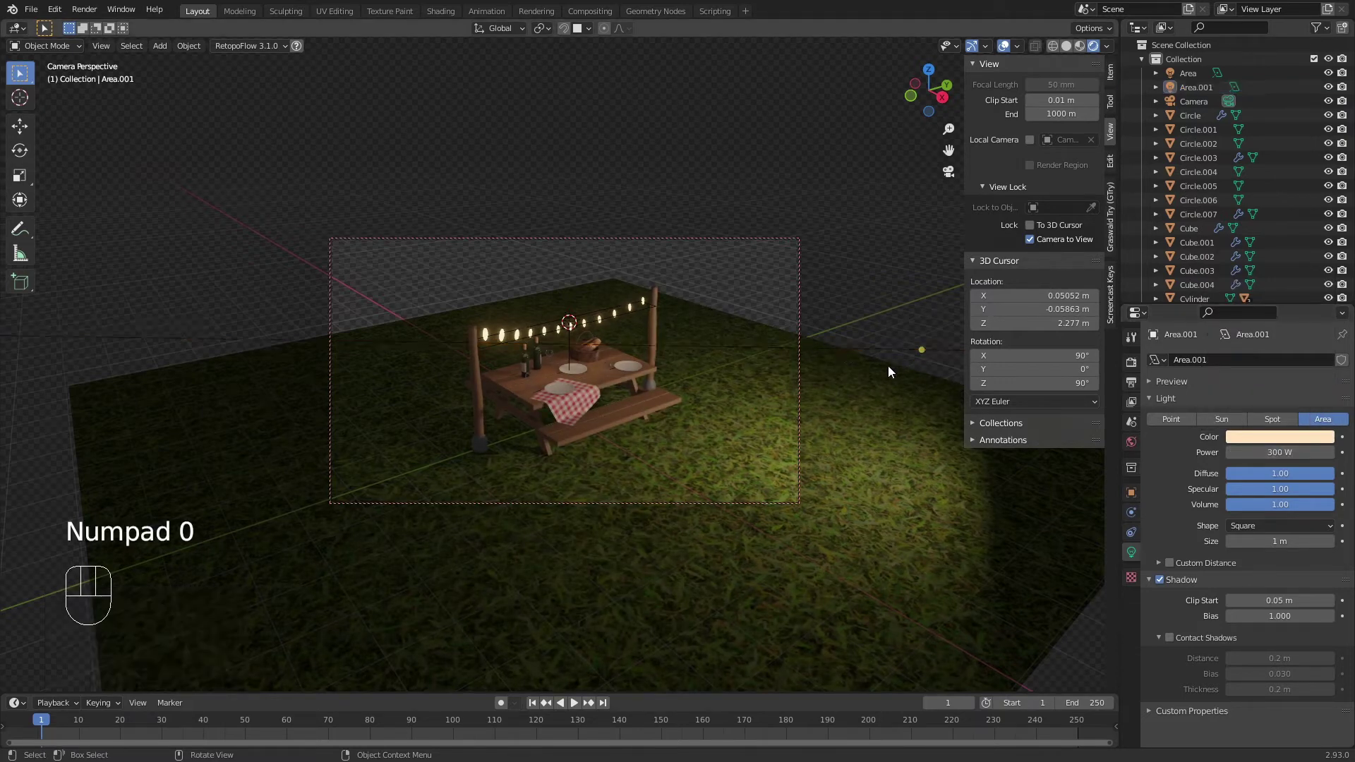
Step: Unlock the camera from the view, raise the second area light, and aim it at the picnic table
left_click(921, 349)
left_click(1035, 239)
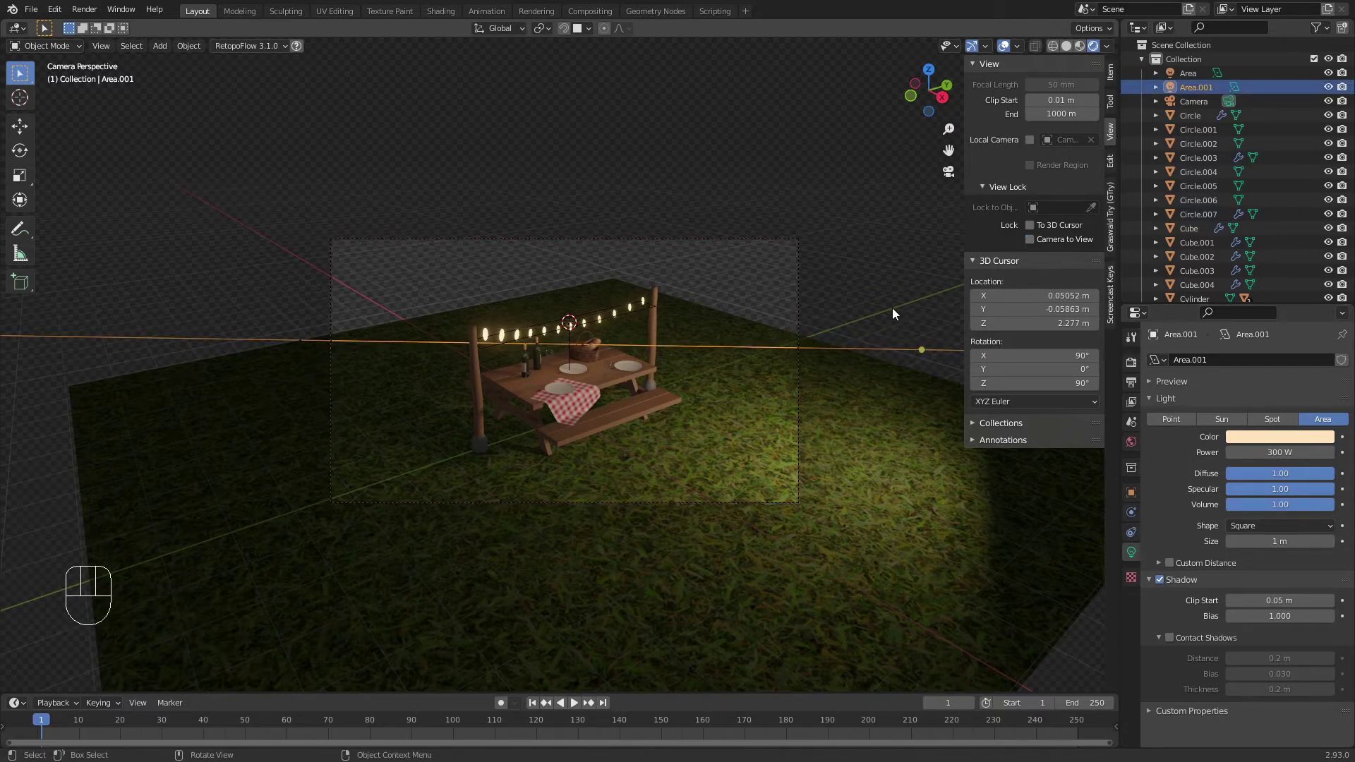
middle_click_drag(892, 307, 905, 351)
key("g")
left_click(808, 343)
left_click_drag(799, 237, 582, 349)
key("KP_0")
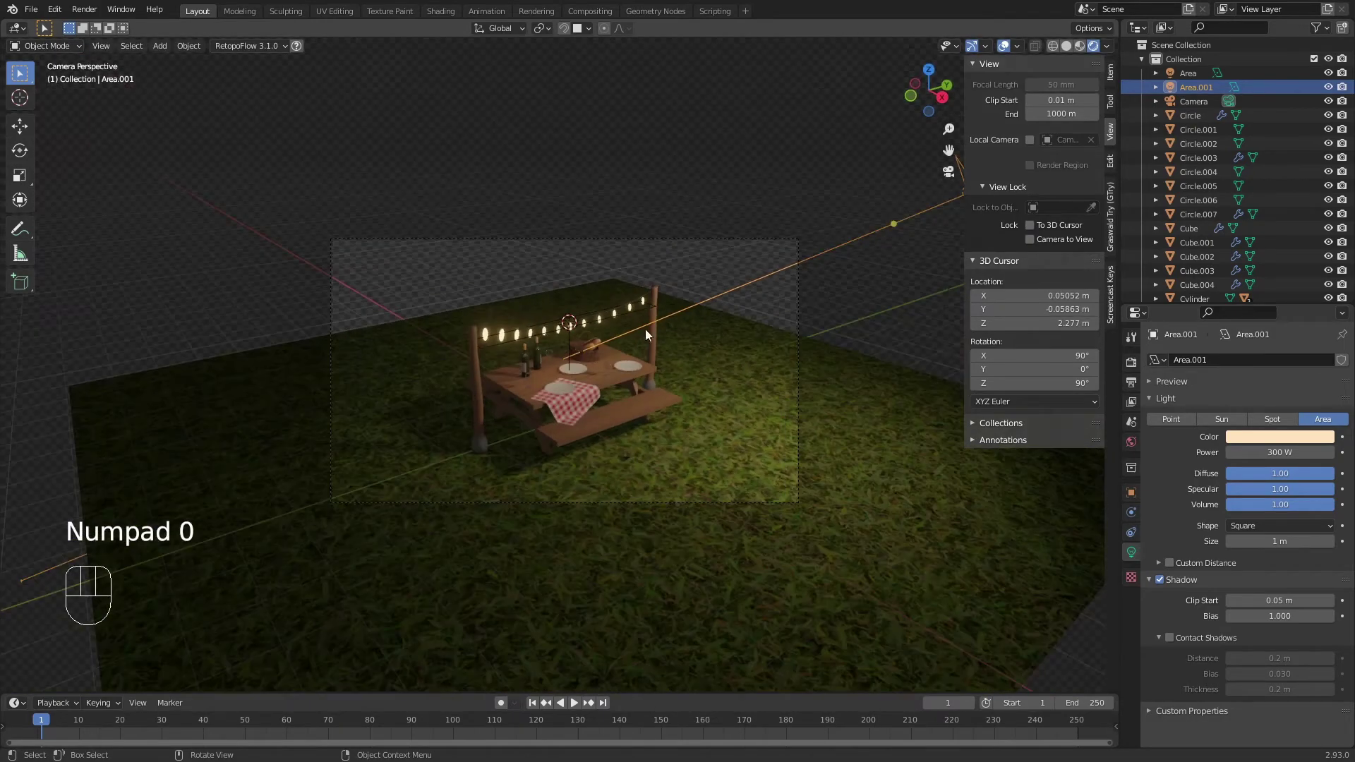
Step: Lock the camera to the view again, adjust the camera angle to frame the picnic bench, and deselect the light
scroll(656, 336, "up", 3)
left_click(1028, 239)
middle_click_drag(748, 381, 653, 394)
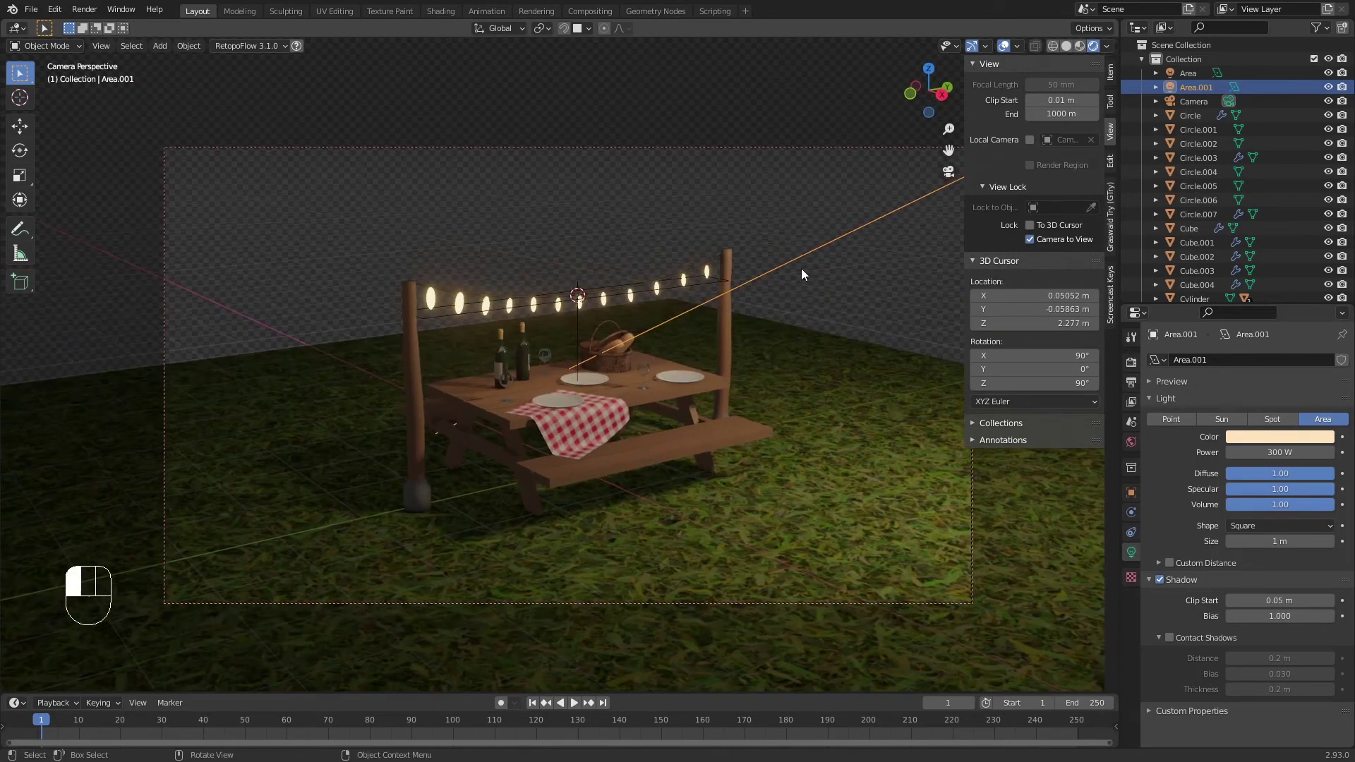
left_click(764, 278)
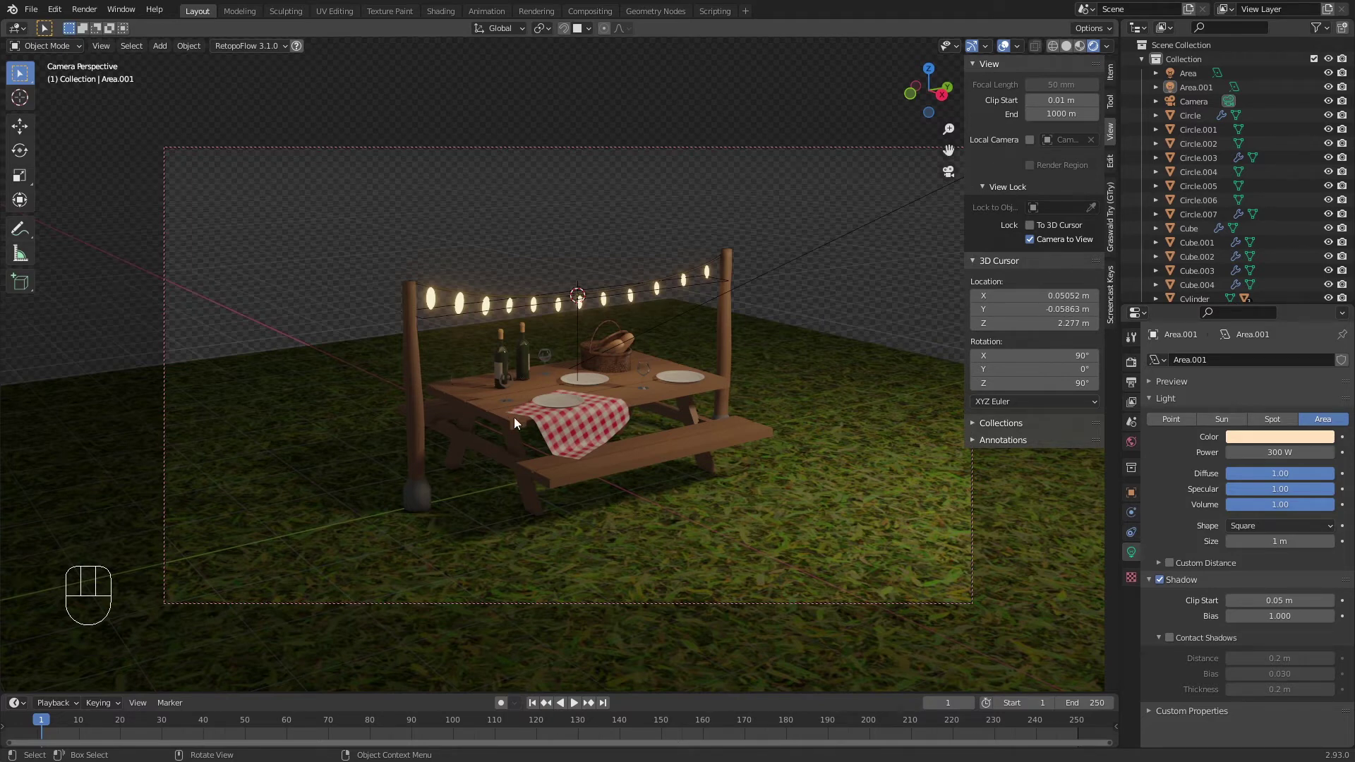
Step: Add a third area light at the 3D cursor and move it about 3.79 m in negative Y, beyond the near post
key("shift+a")
mouse_move(570, 373)
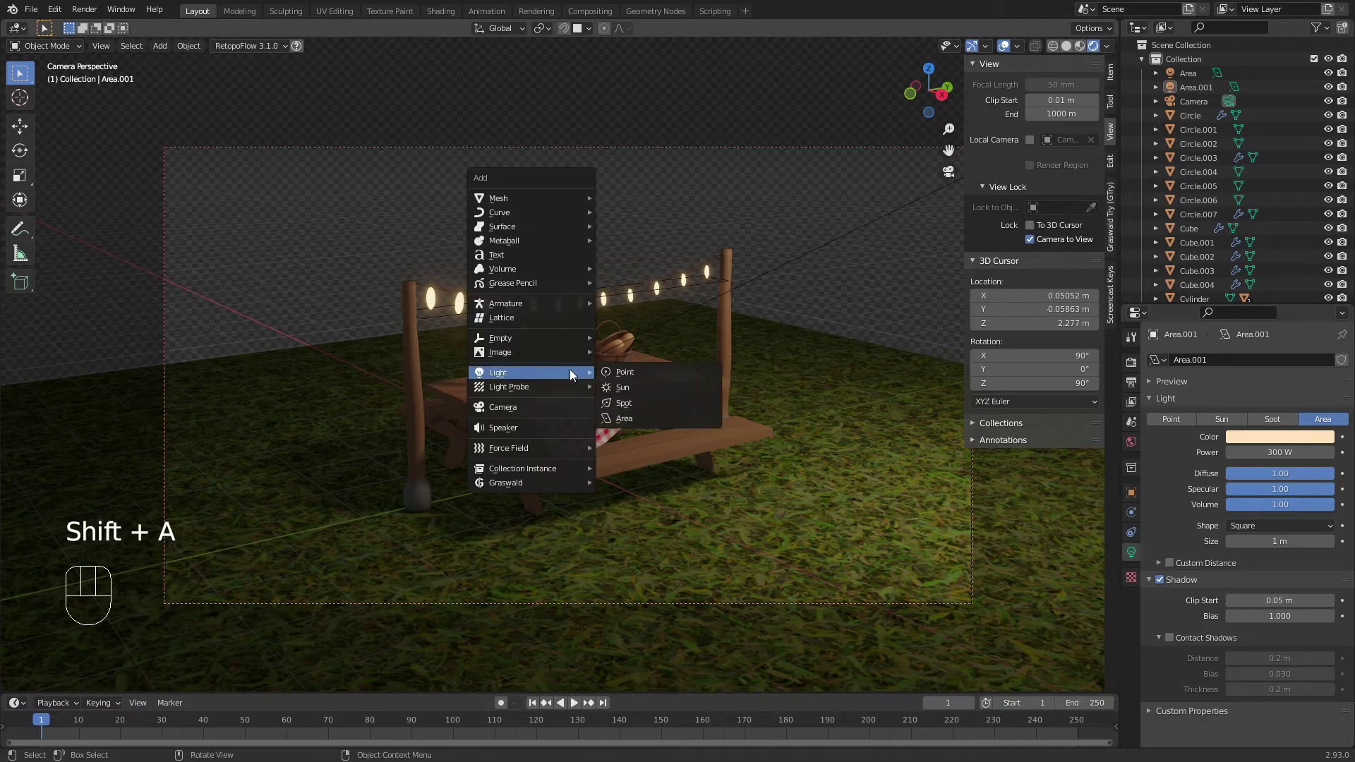
key("shift+a")
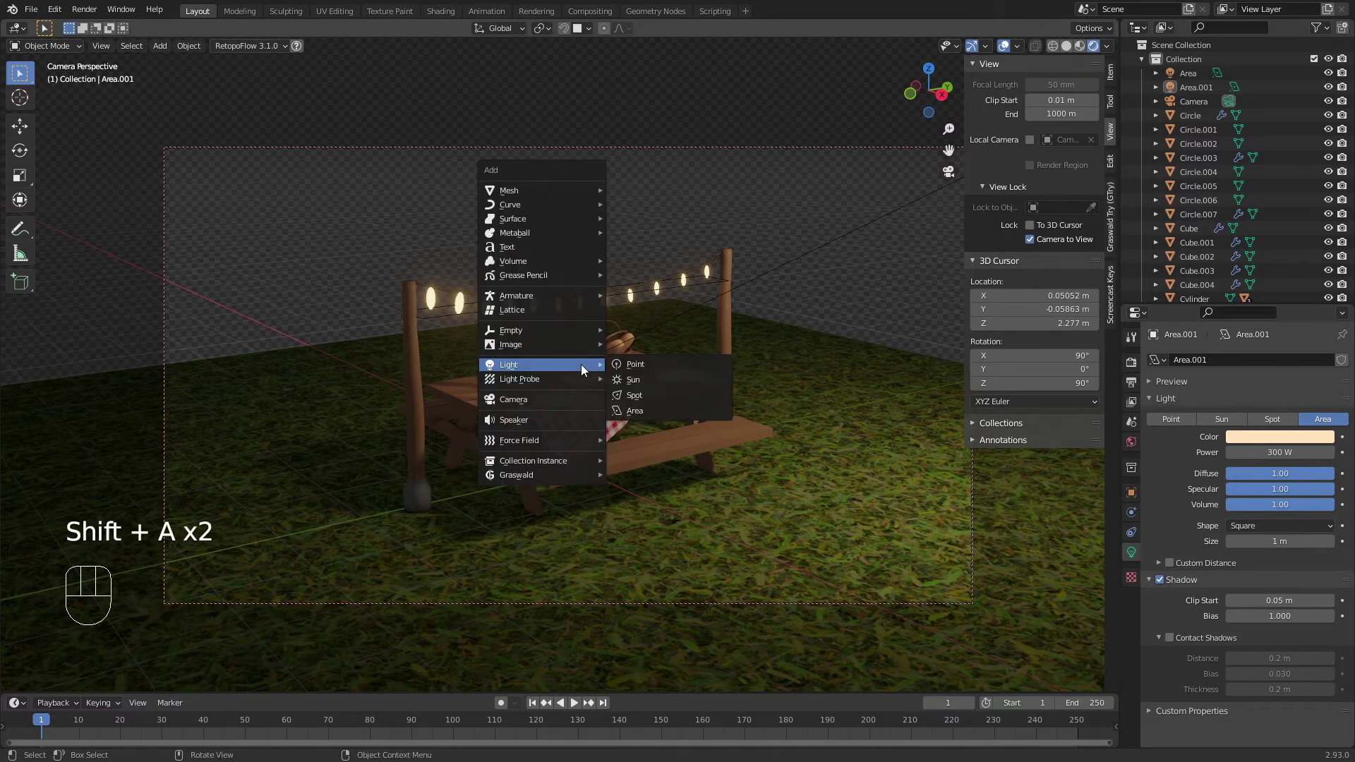
left_click(661, 410)
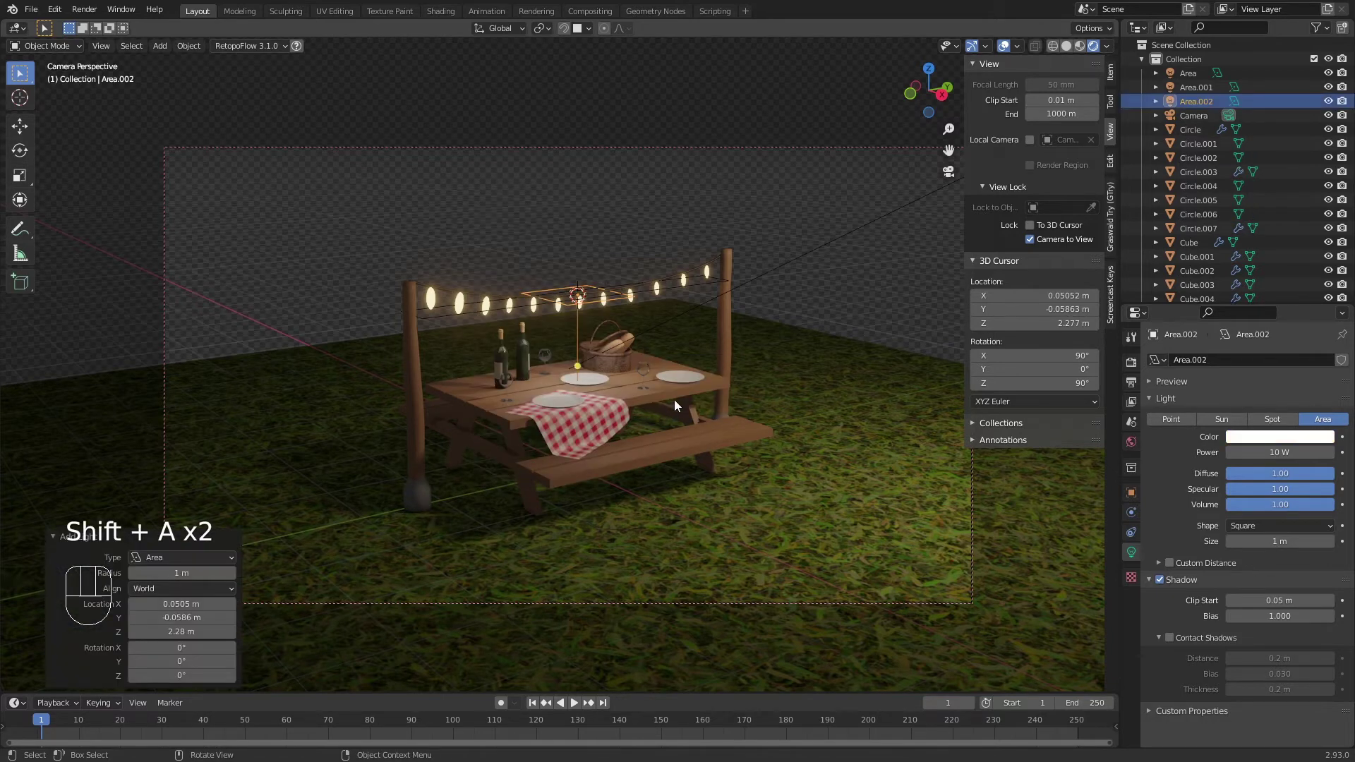
key("g")
left_click(369, 382)
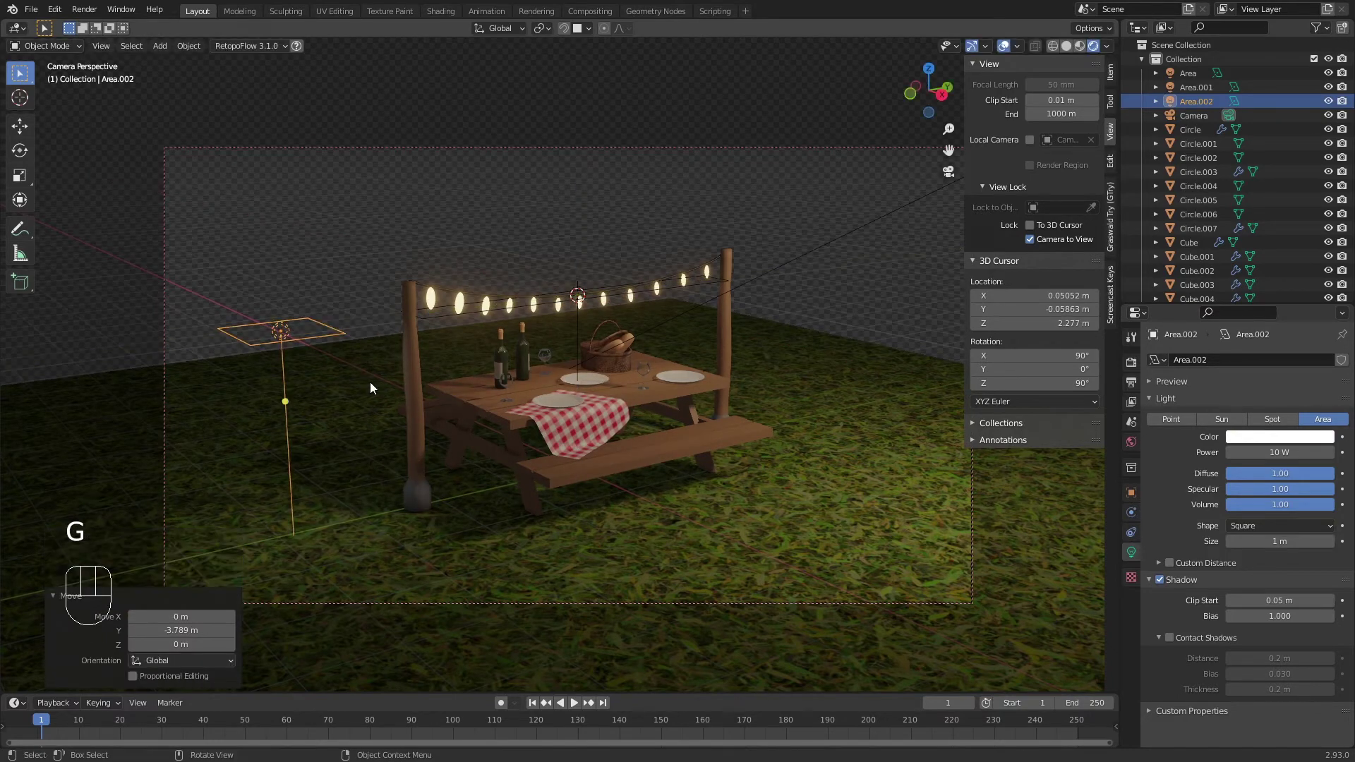
Step: Unlock the camera from the view, move the third area light behind the picnic bench, and rotate it to aim at the table
left_click(1030, 239)
middle_click_drag(847, 268, 696, 286)
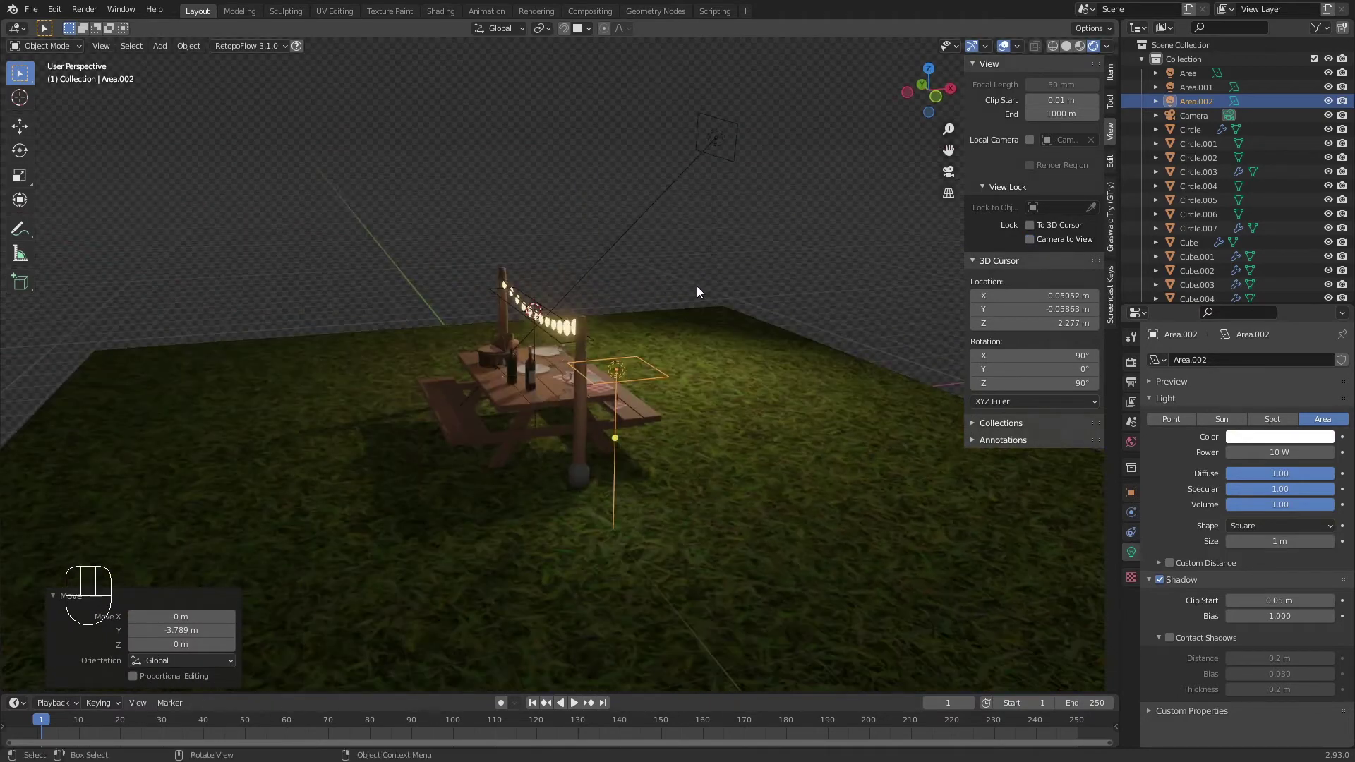
key("g")
left_click(379, 305)
middle_click_drag(379, 305, 586, 456)
key("r")
left_click(583, 638)
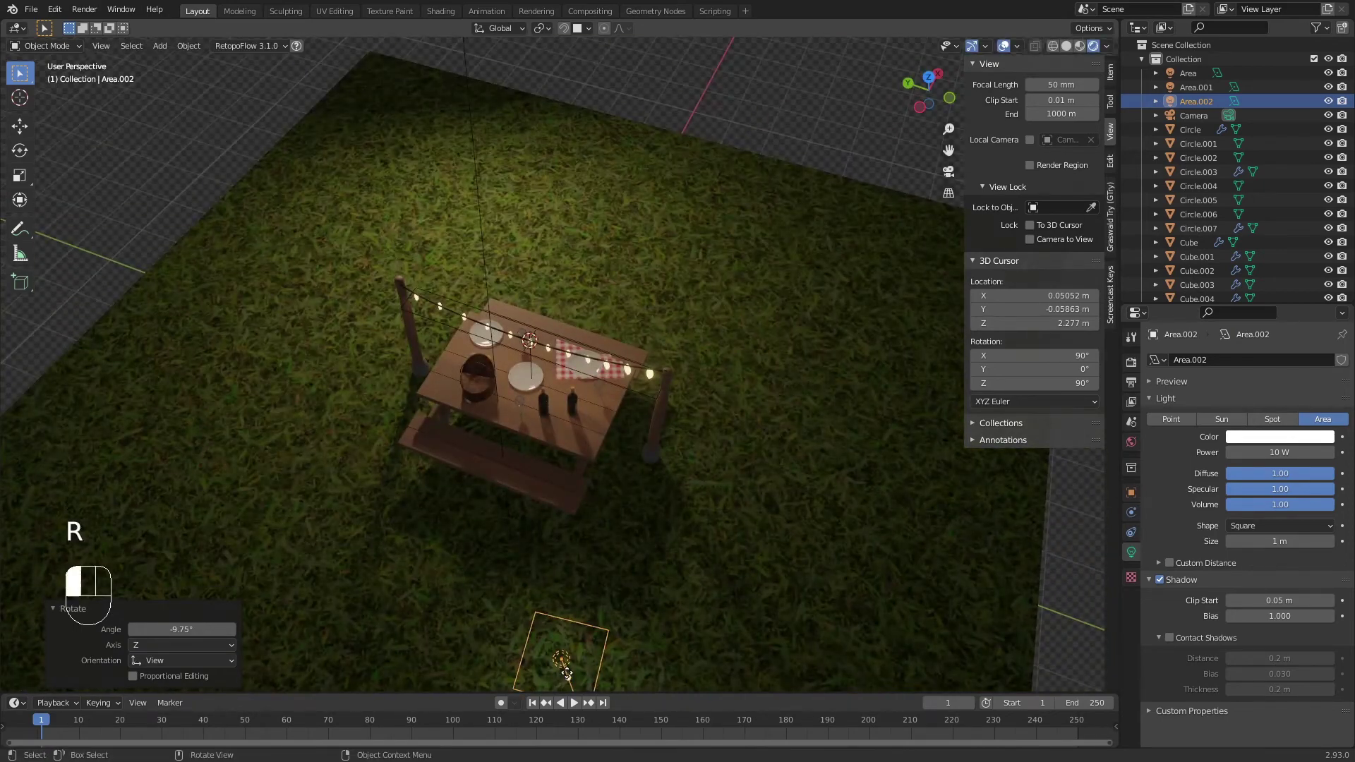
left_click_drag(567, 673, 574, 417)
middle_click_drag(613, 437, 506, 381)
Step: Set the third area light's power to 500 W and its color to a pale blue
left_click(1257, 452)
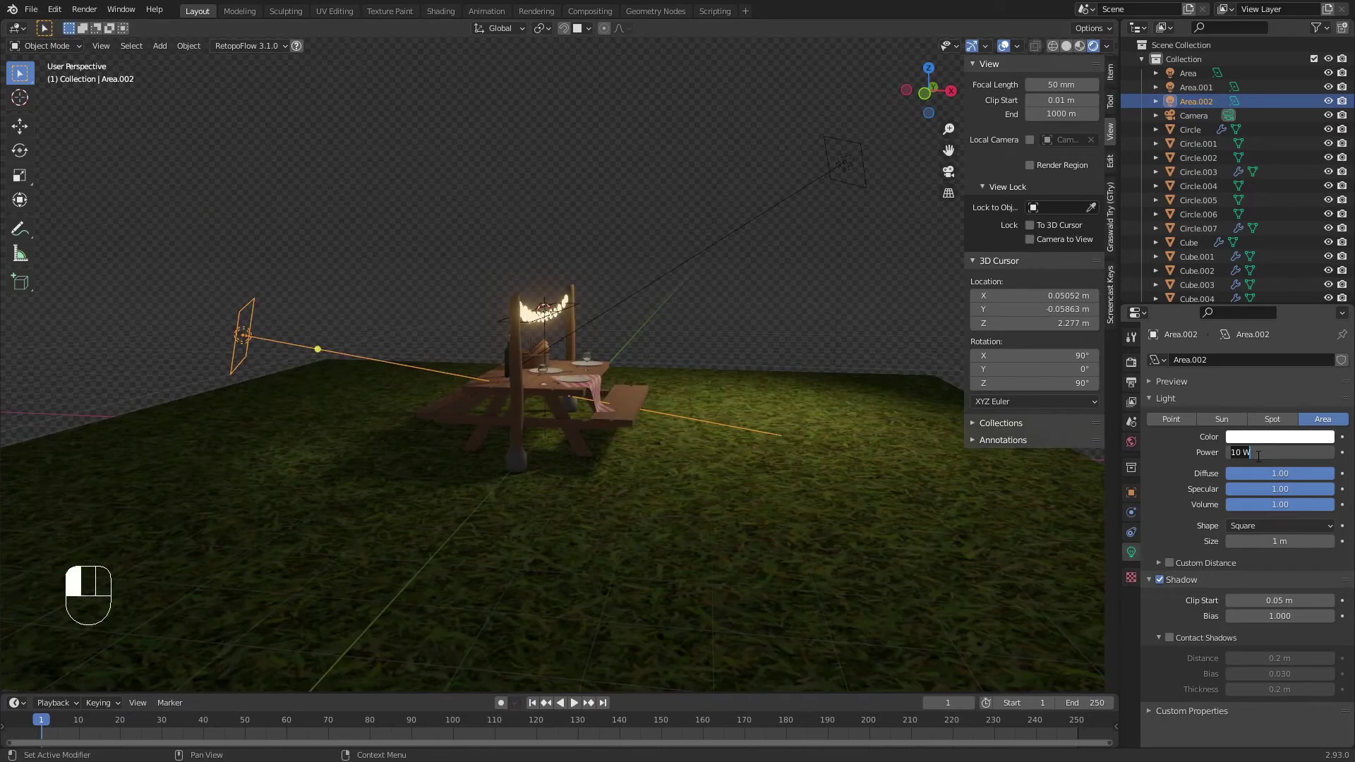
type("500")
key("Return")
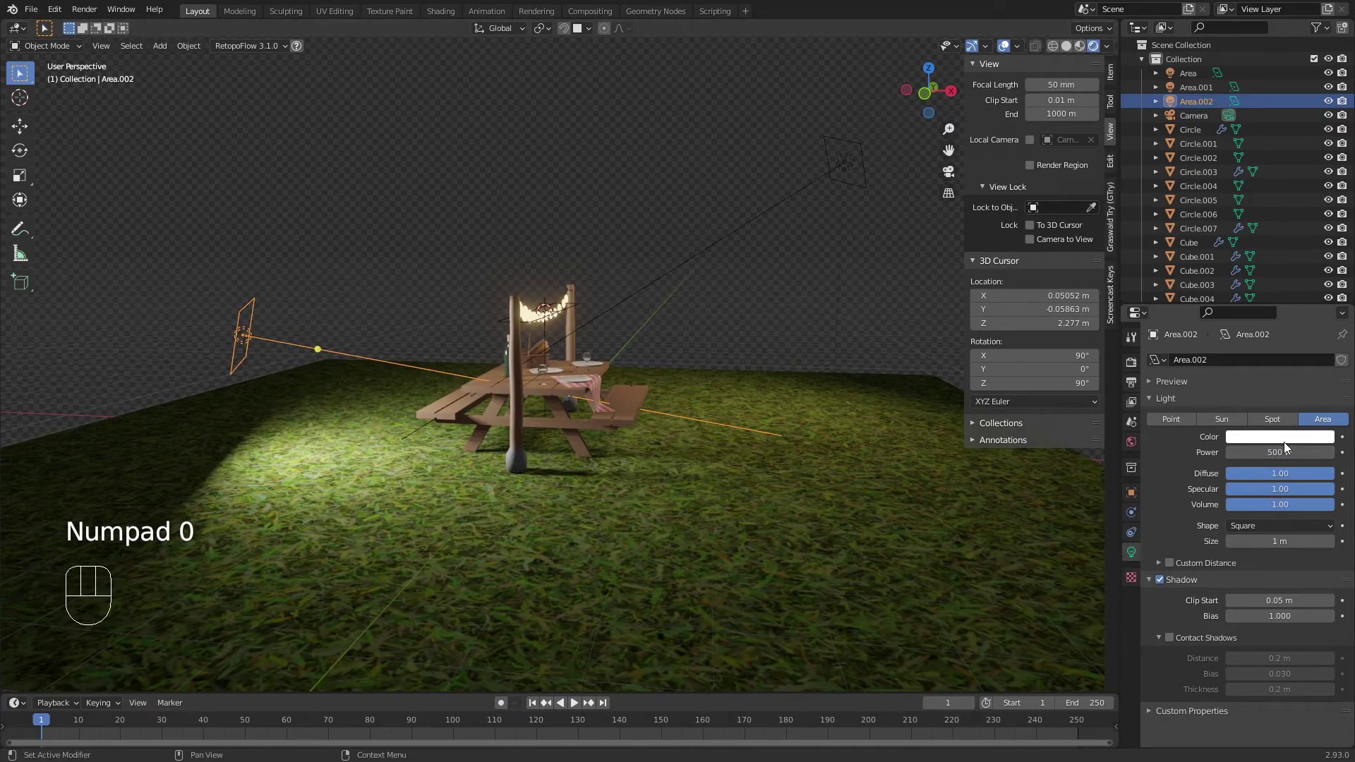
left_click(1283, 440)
left_click(1282, 273)
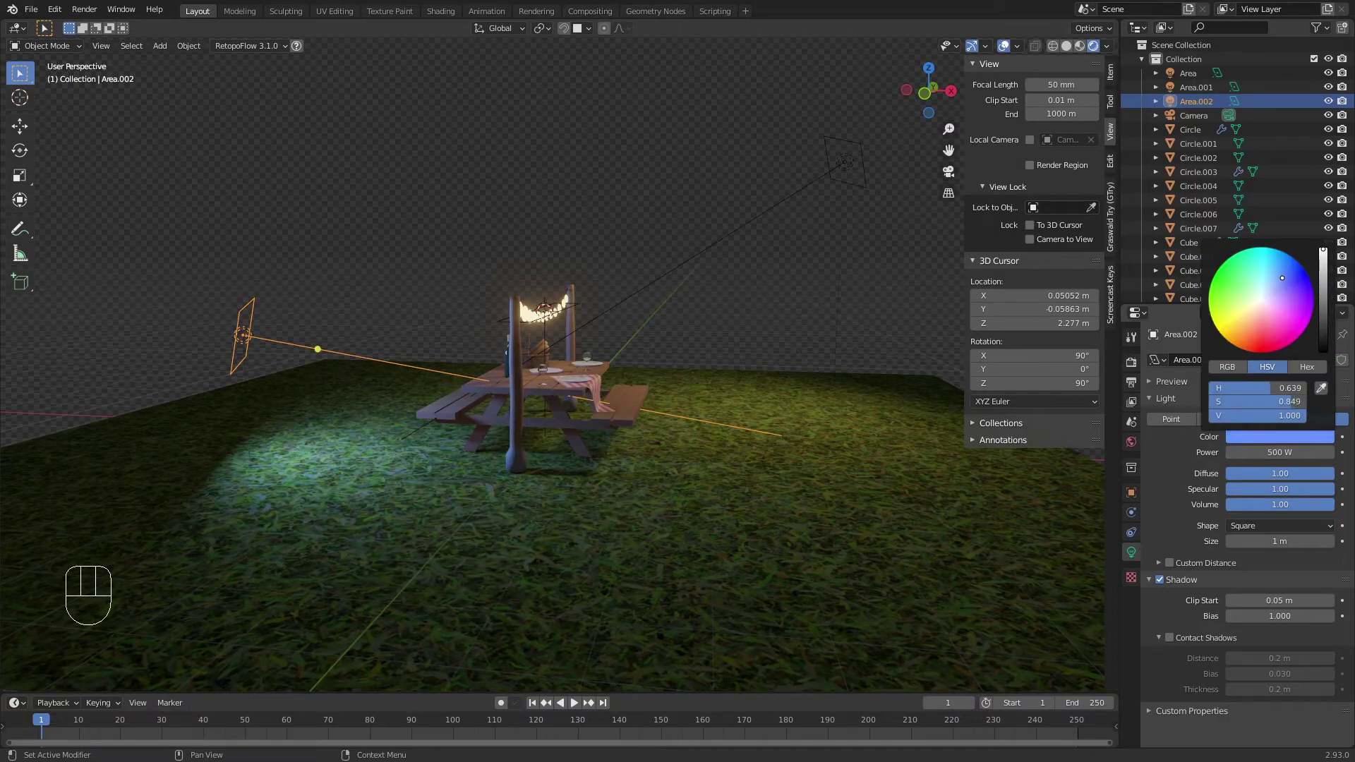
left_click_drag(1281, 278, 1277, 283)
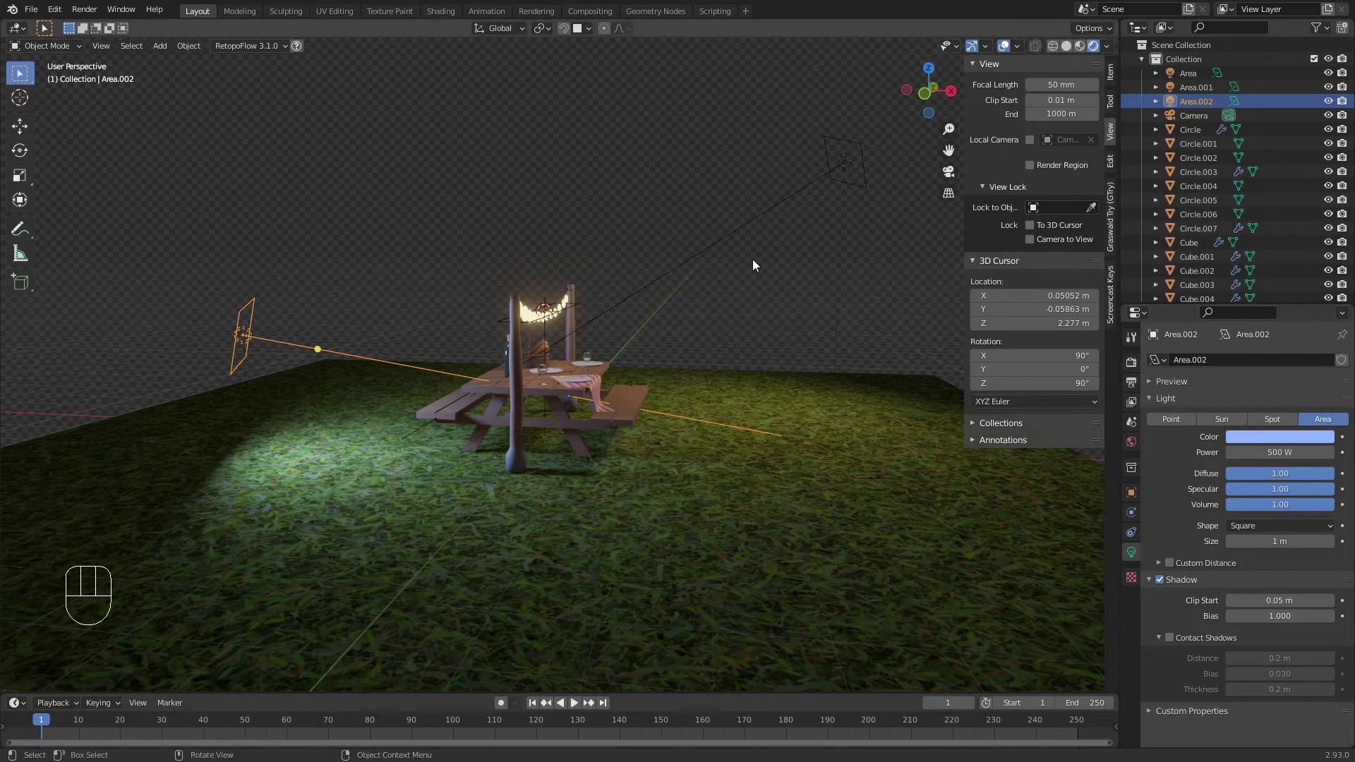
Step: From the camera view, set the third area light's power to 200 W
key("KP_0")
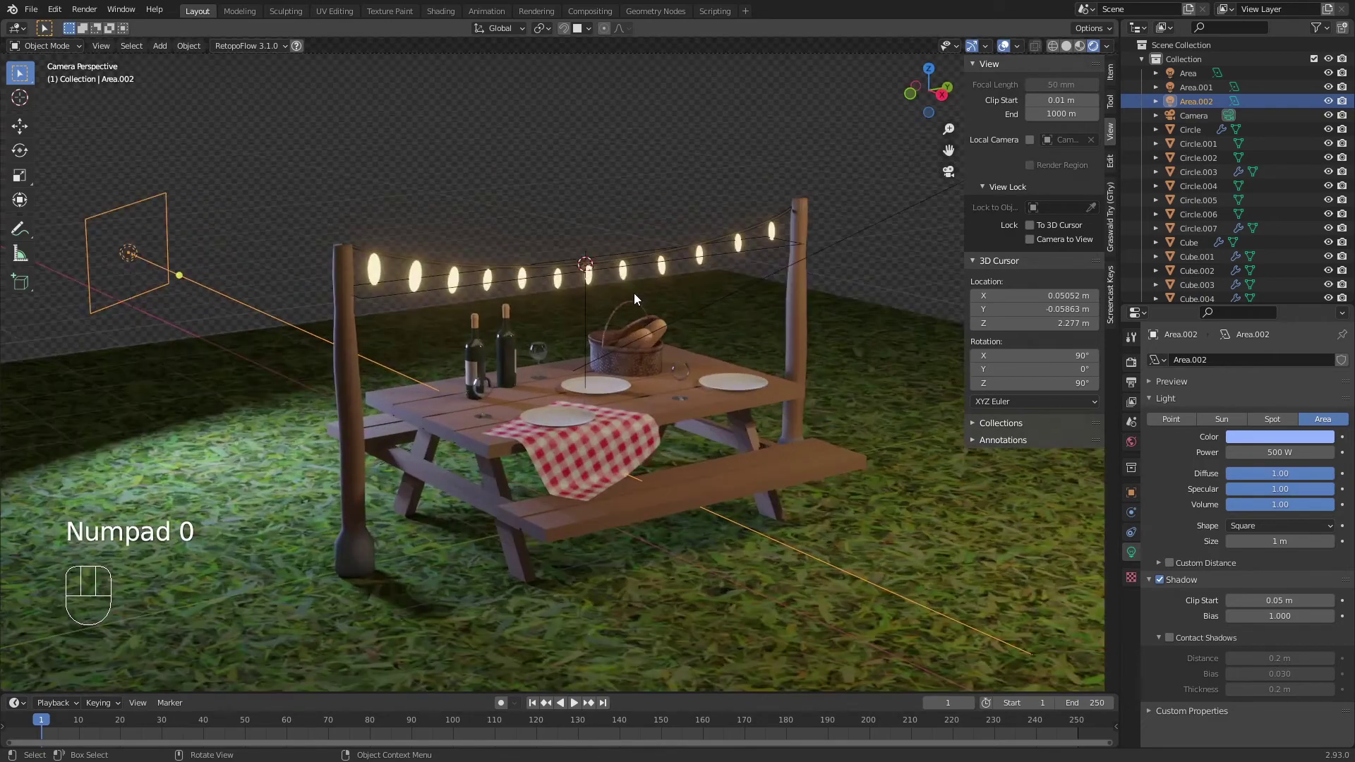
left_click(1255, 452)
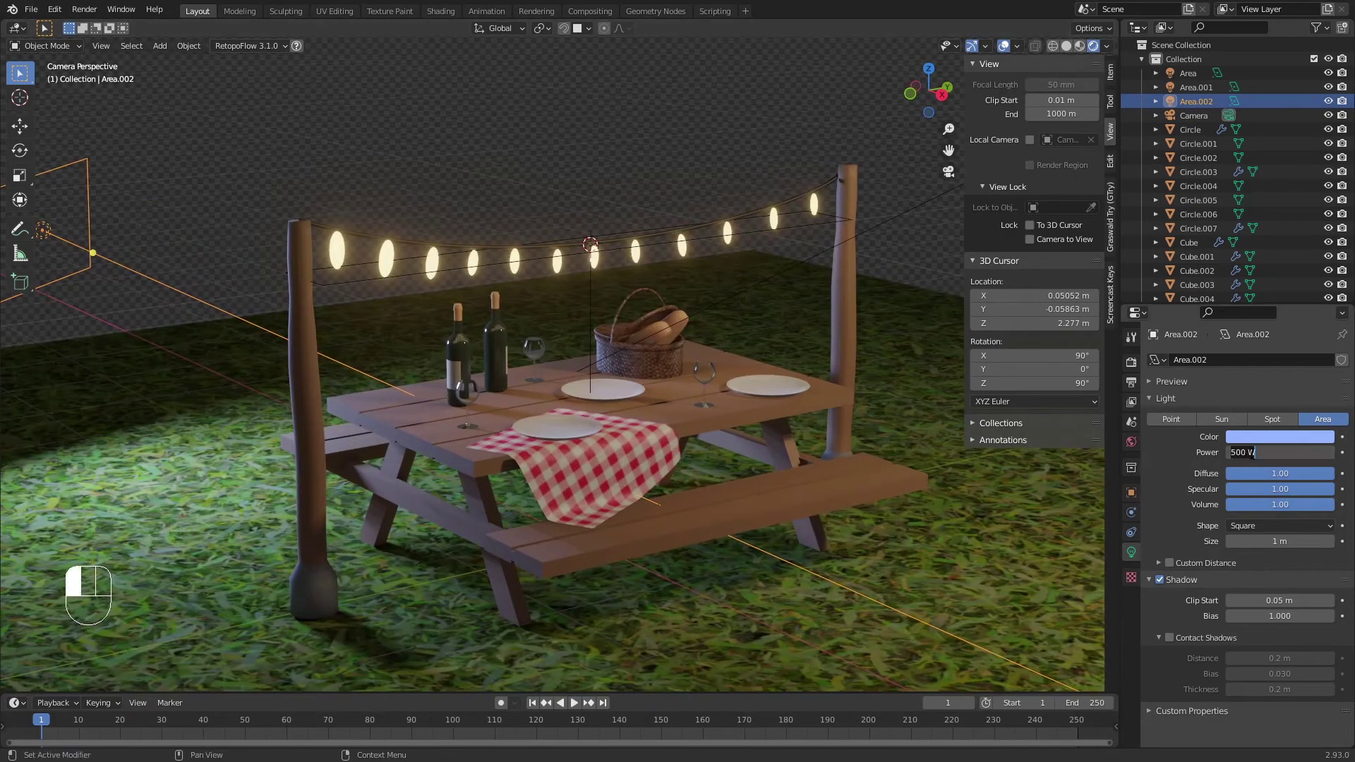
type("200")
key("Return")
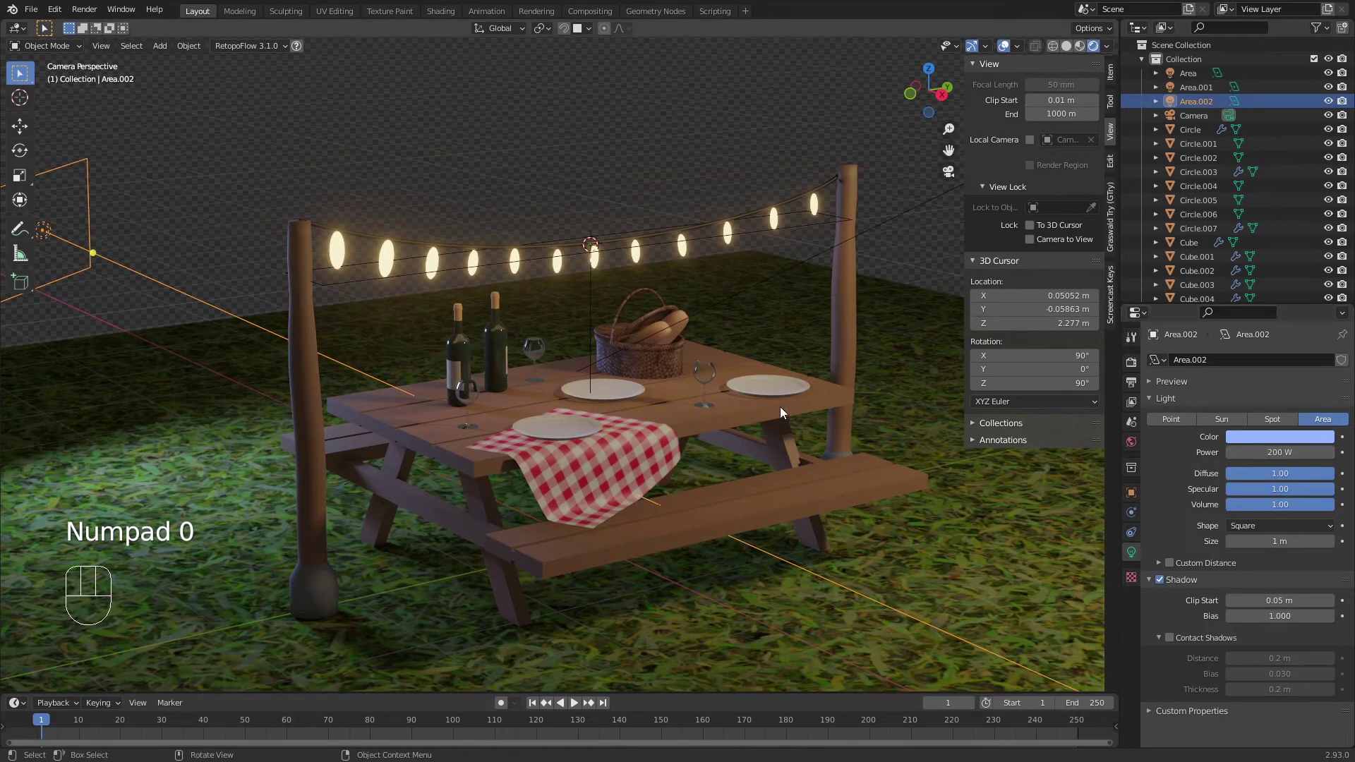
Step: Move the third area light closer to the near post and lower it about 0.77 m along Z
key("g")
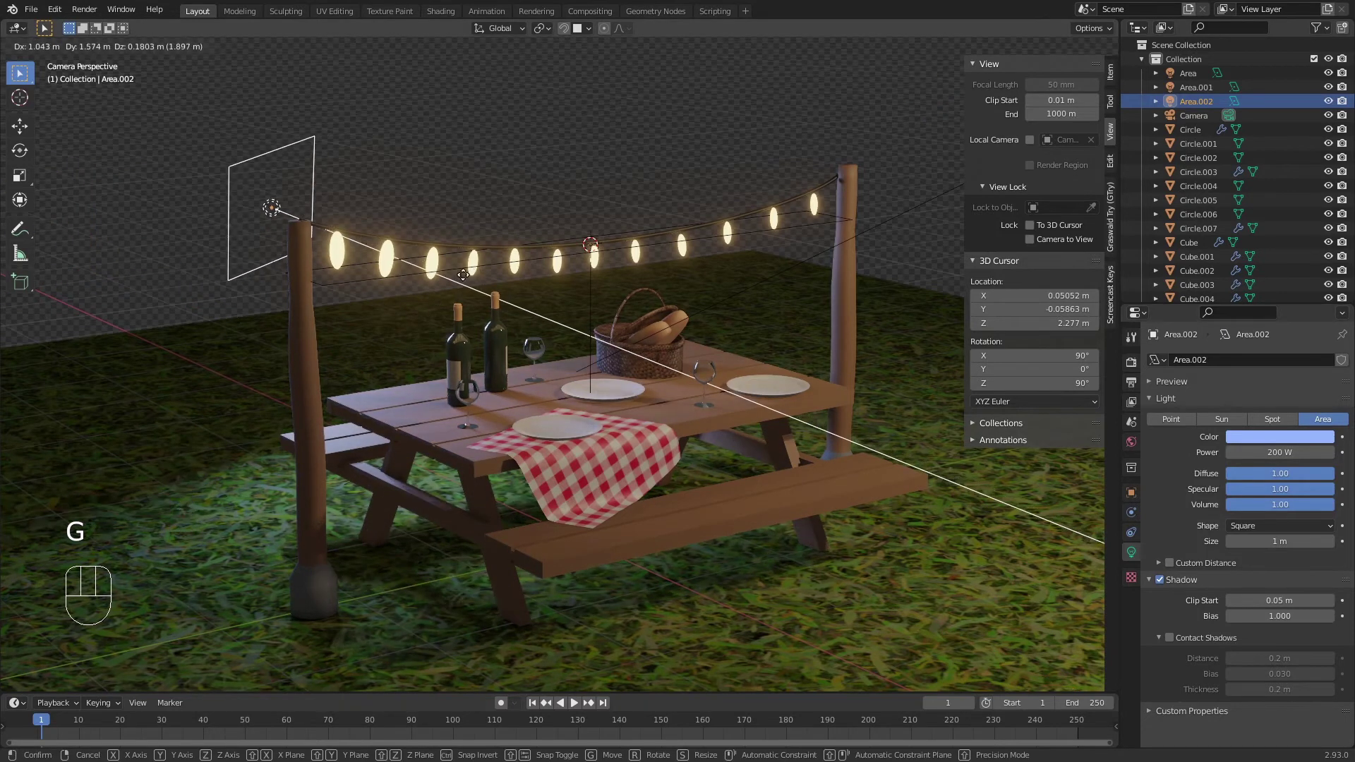
left_click(431, 286)
key("g")
key("z")
left_click(420, 369)
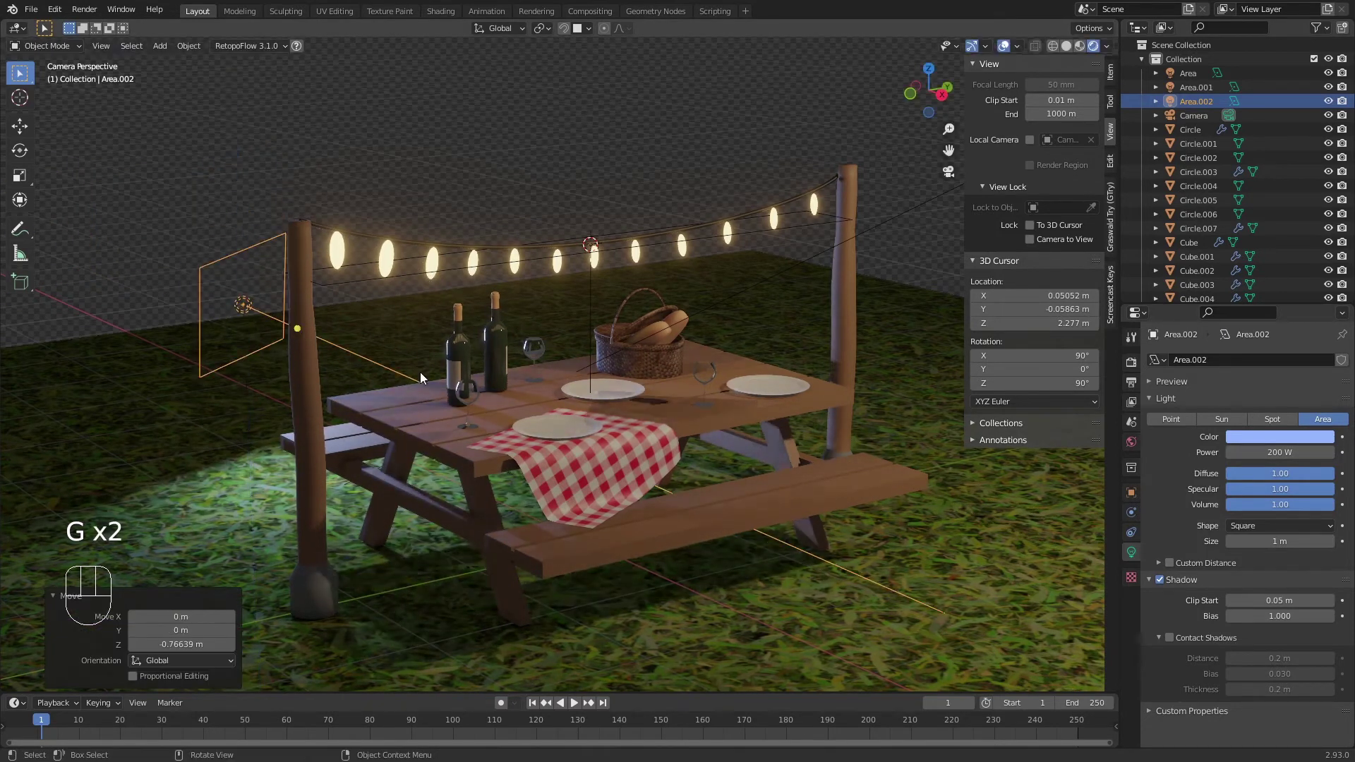
Step: Rotate the third area light about -4.57° in the view, then tilt it freely by about 22.3° and -10.9°
key("r")
left_click(495, 317)
key("r")
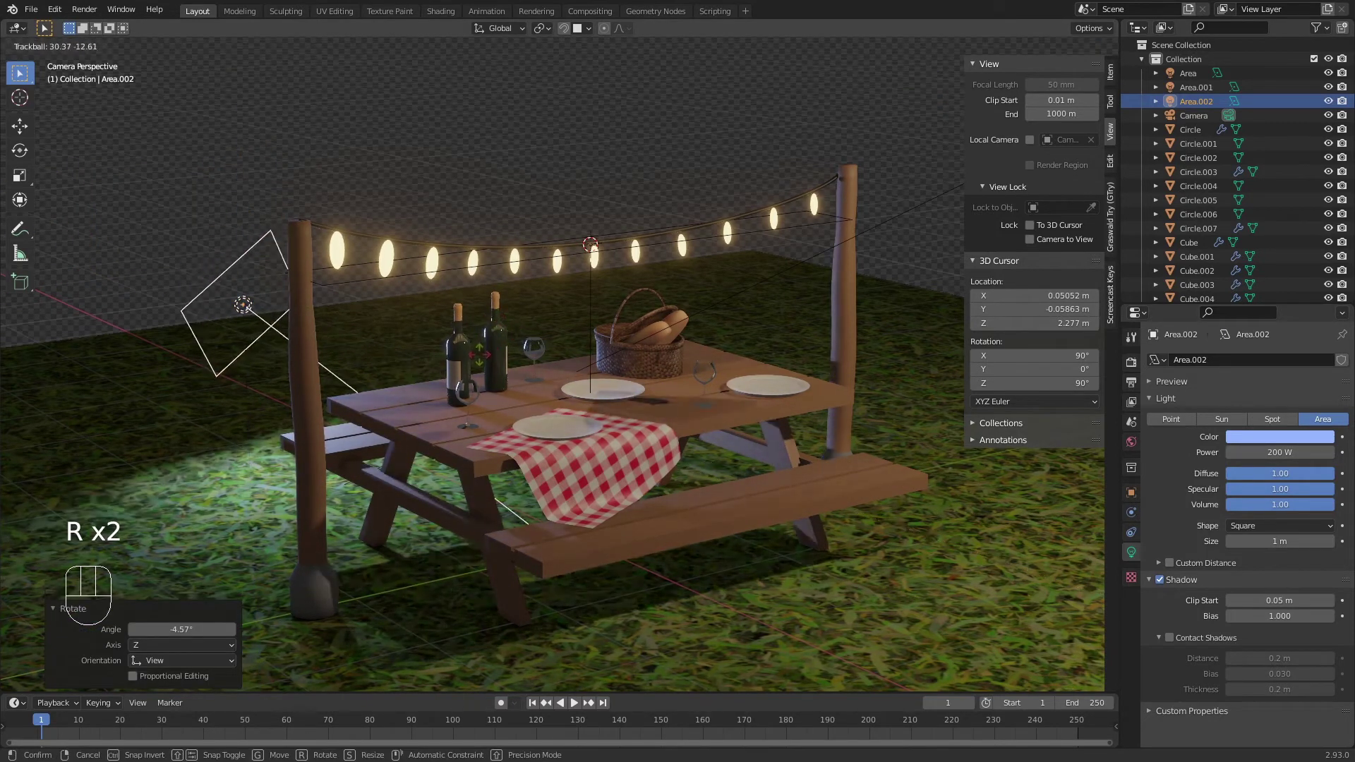
key("r")
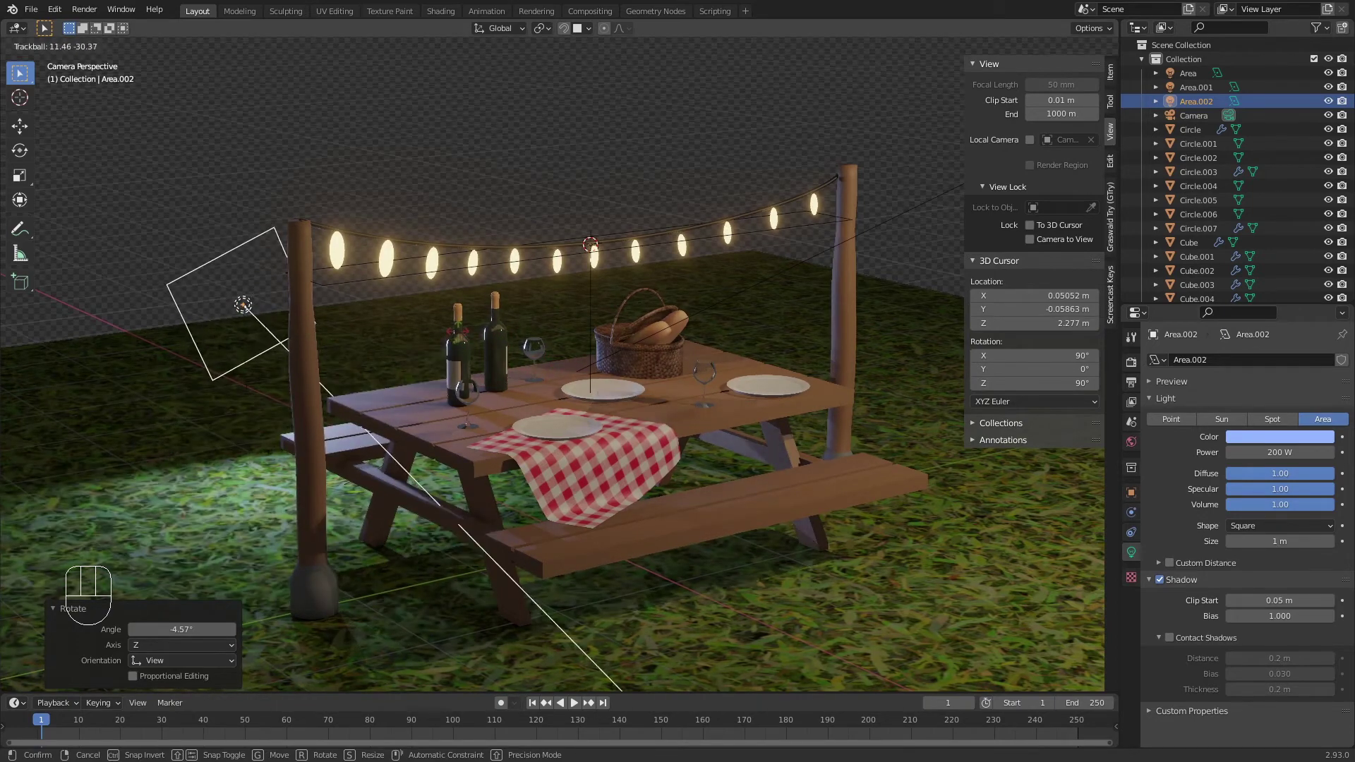
left_click(483, 350)
Step: Raise the third area light away from the post, then move it farther back behind the picnic bench
key("g")
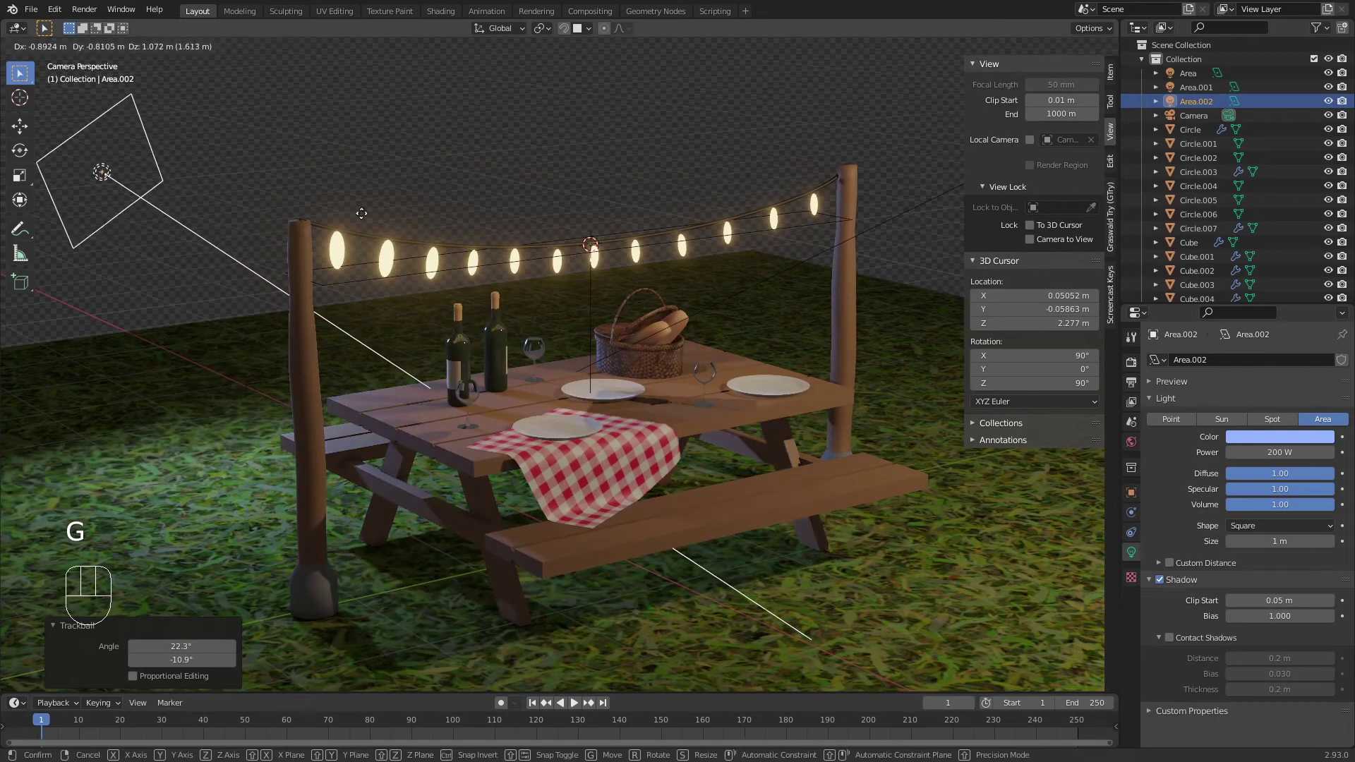
left_click(323, 156)
middle_click_drag(363, 229, 506, 262)
scroll(506, 269, "down", 2)
key("g")
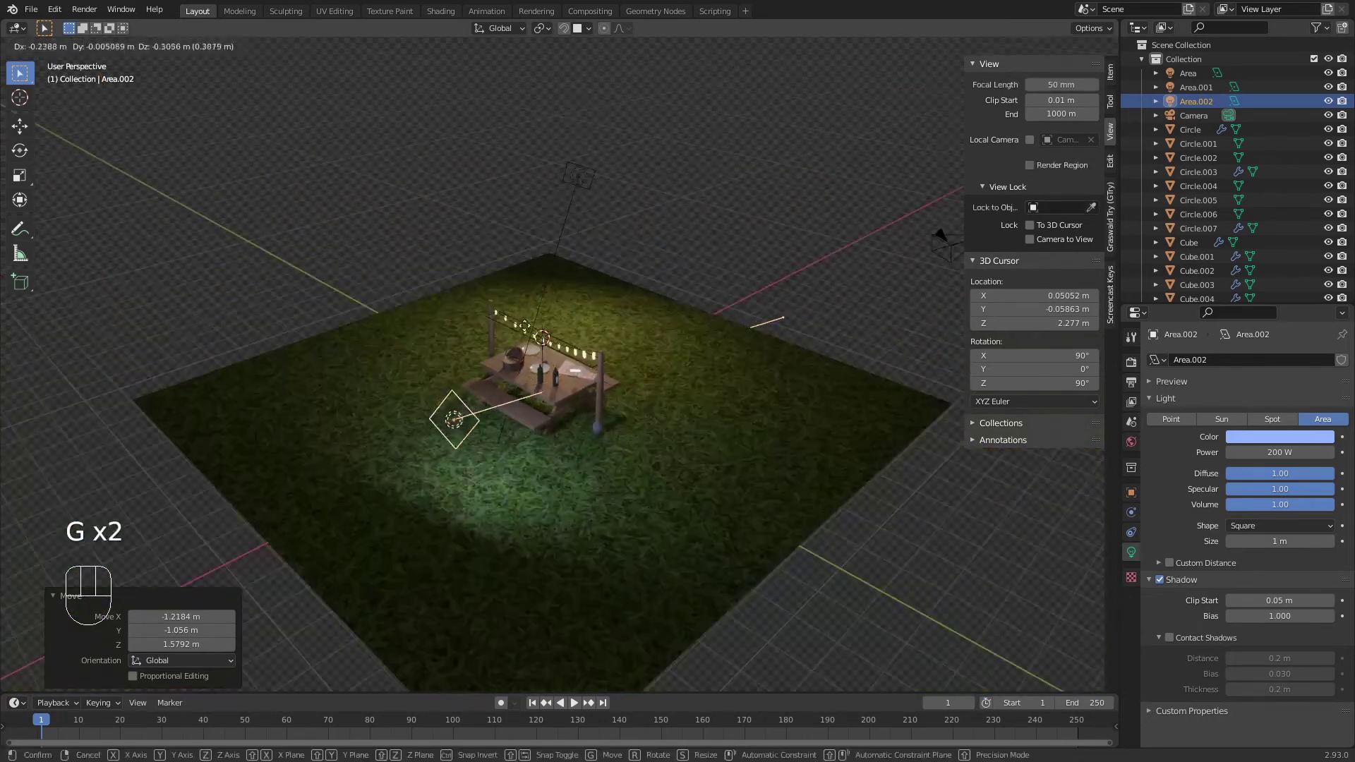
left_click(316, 470)
Step: Enlarge the third area light to 1.43 m and move it up to the lawn's edge behind the bench
middle_click_drag(441, 402, 512, 364)
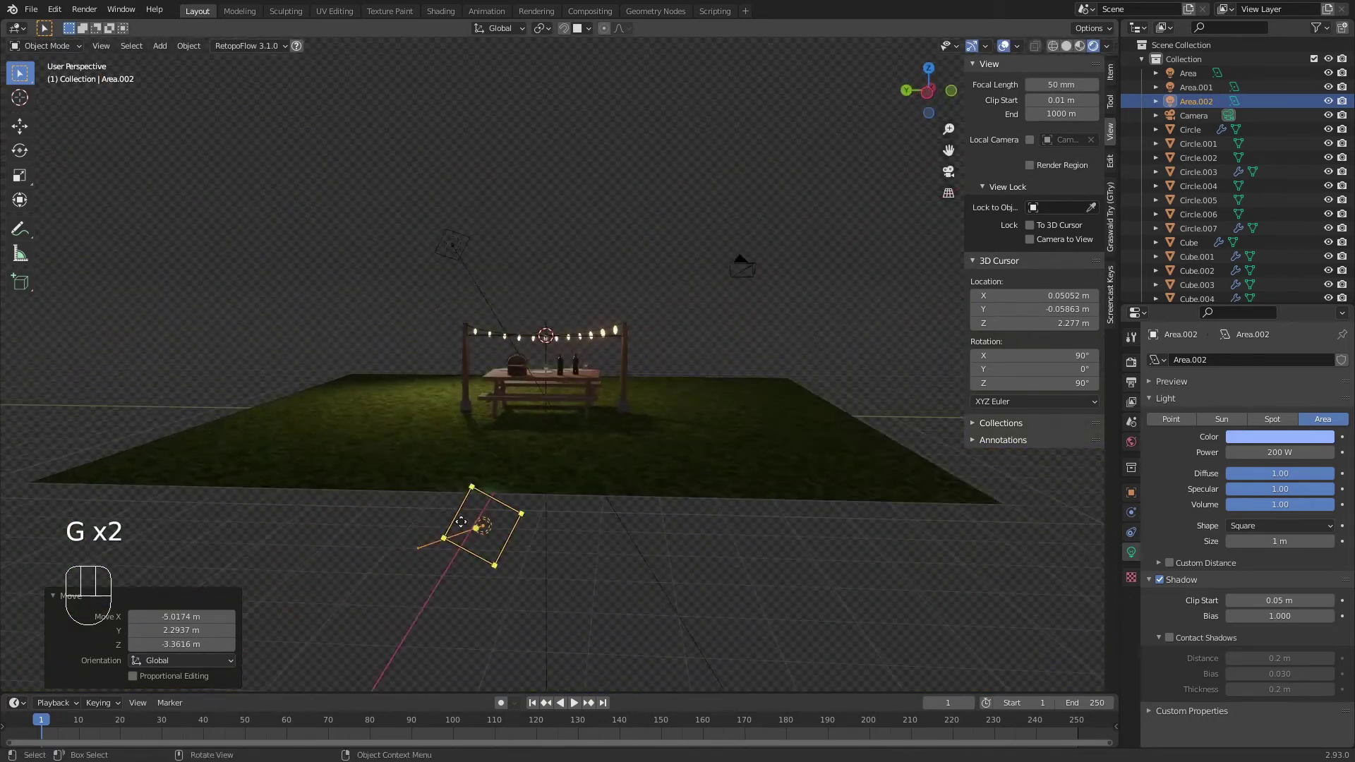
key("g")
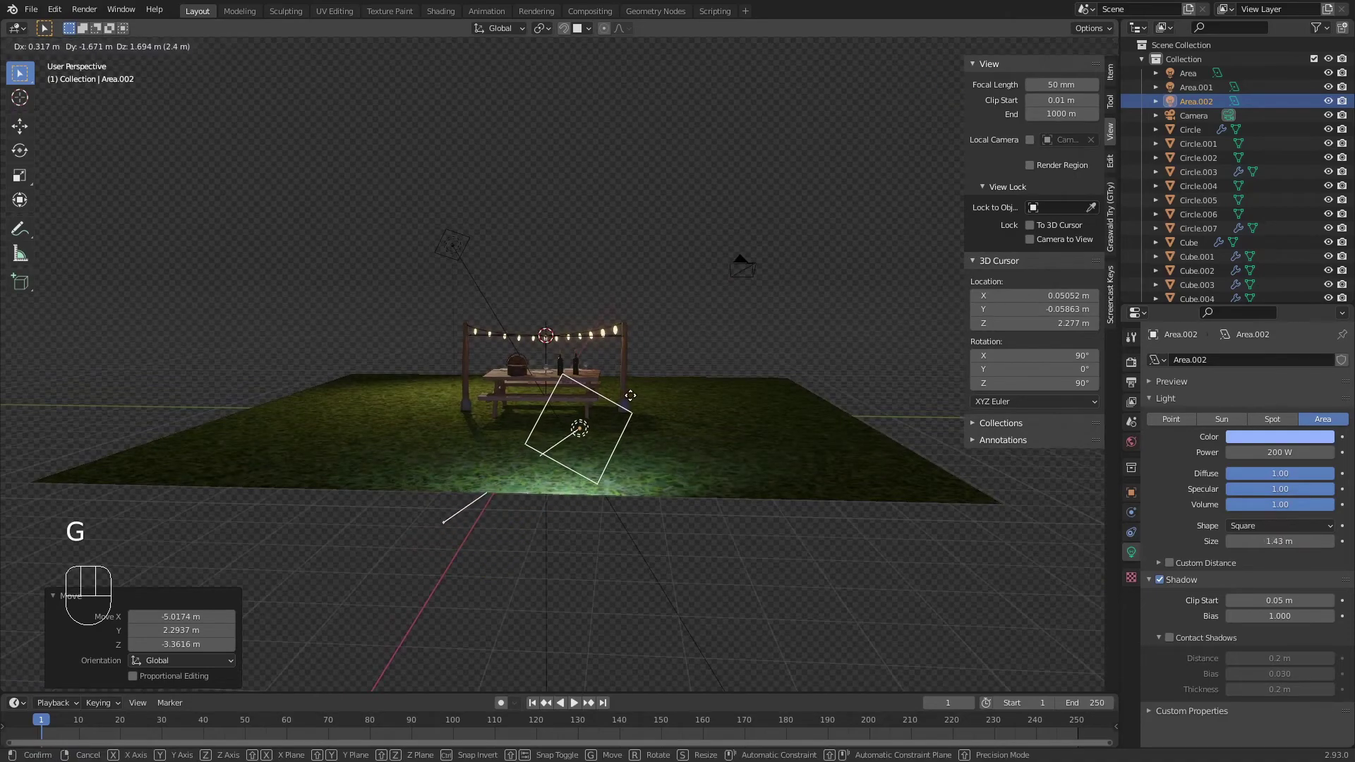
left_click(561, 396)
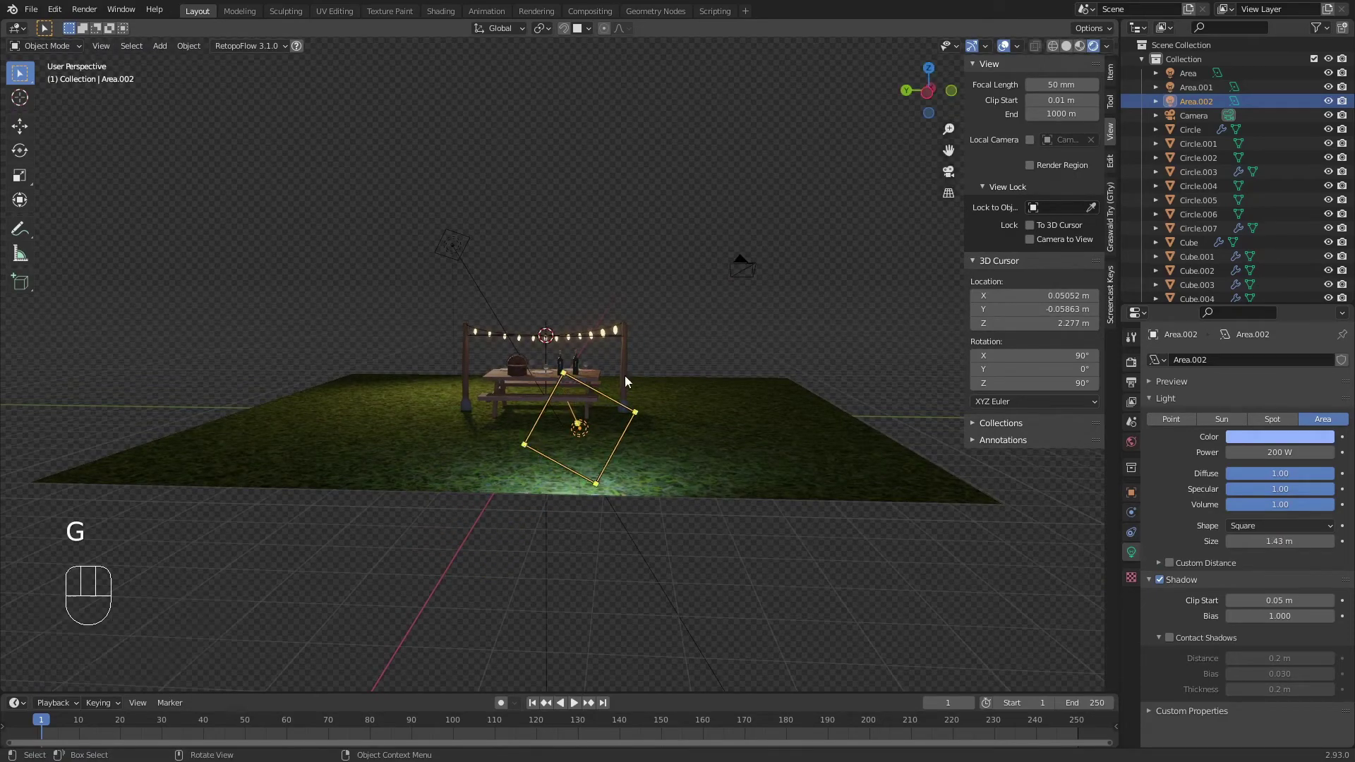
Step: Return to the camera view and set the third area light's power to 600 W
key("KP_0")
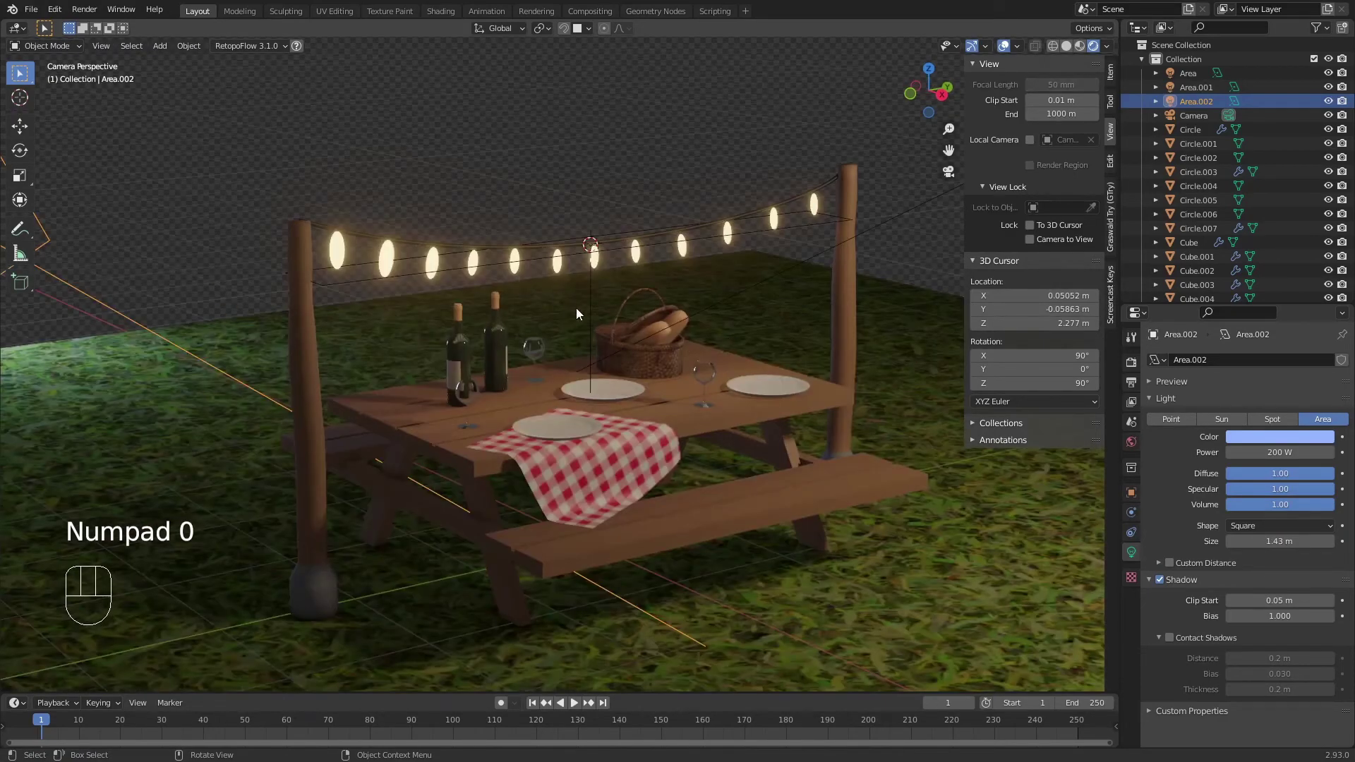
scroll(580, 316, "down", 2)
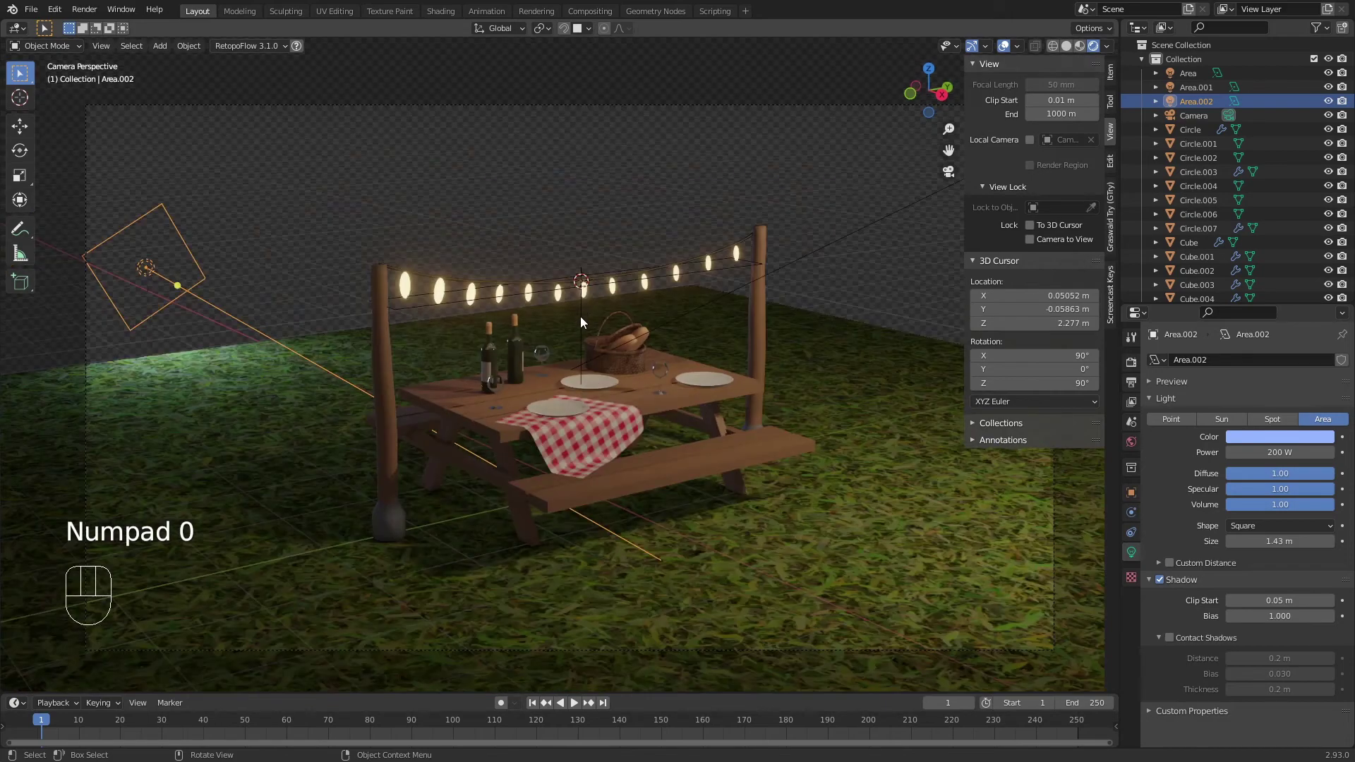
left_click(1251, 437)
left_click(1256, 451)
type("60")
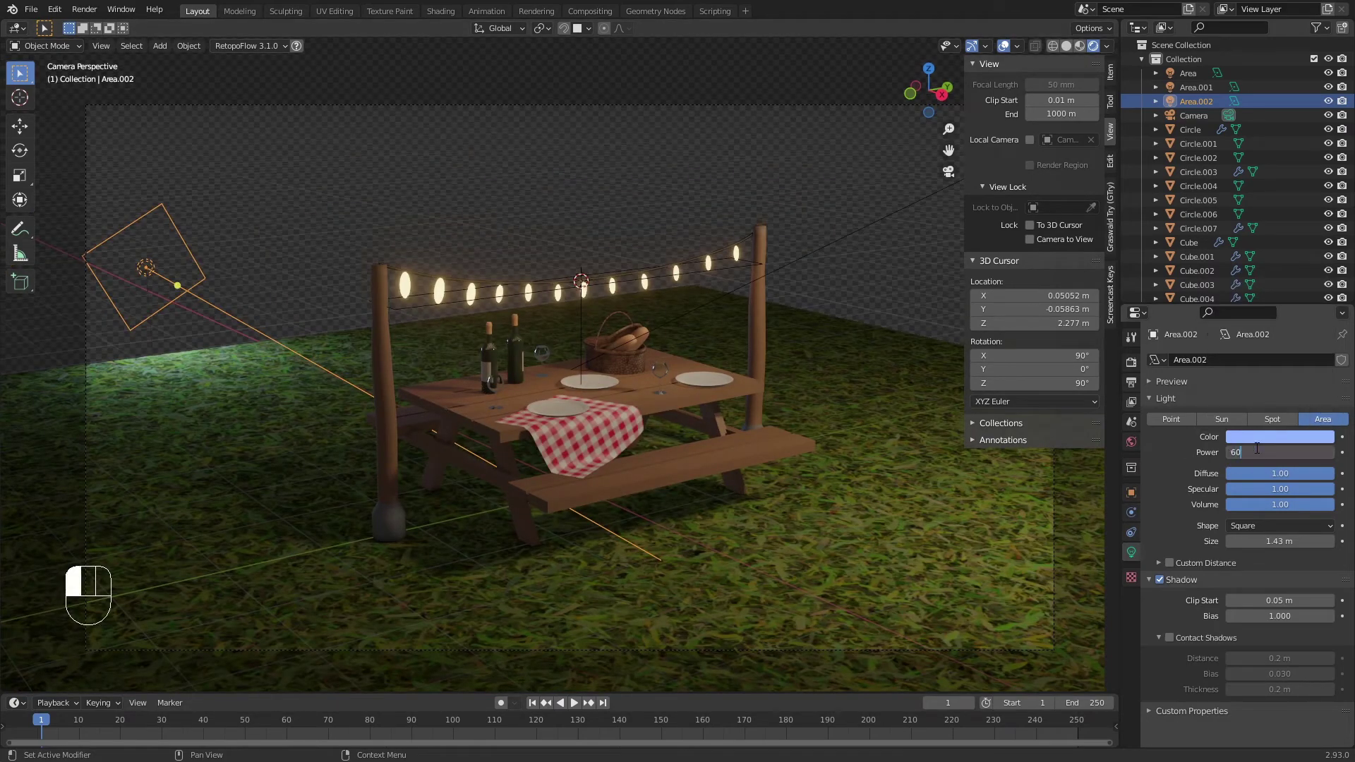
type("0")
key("Return")
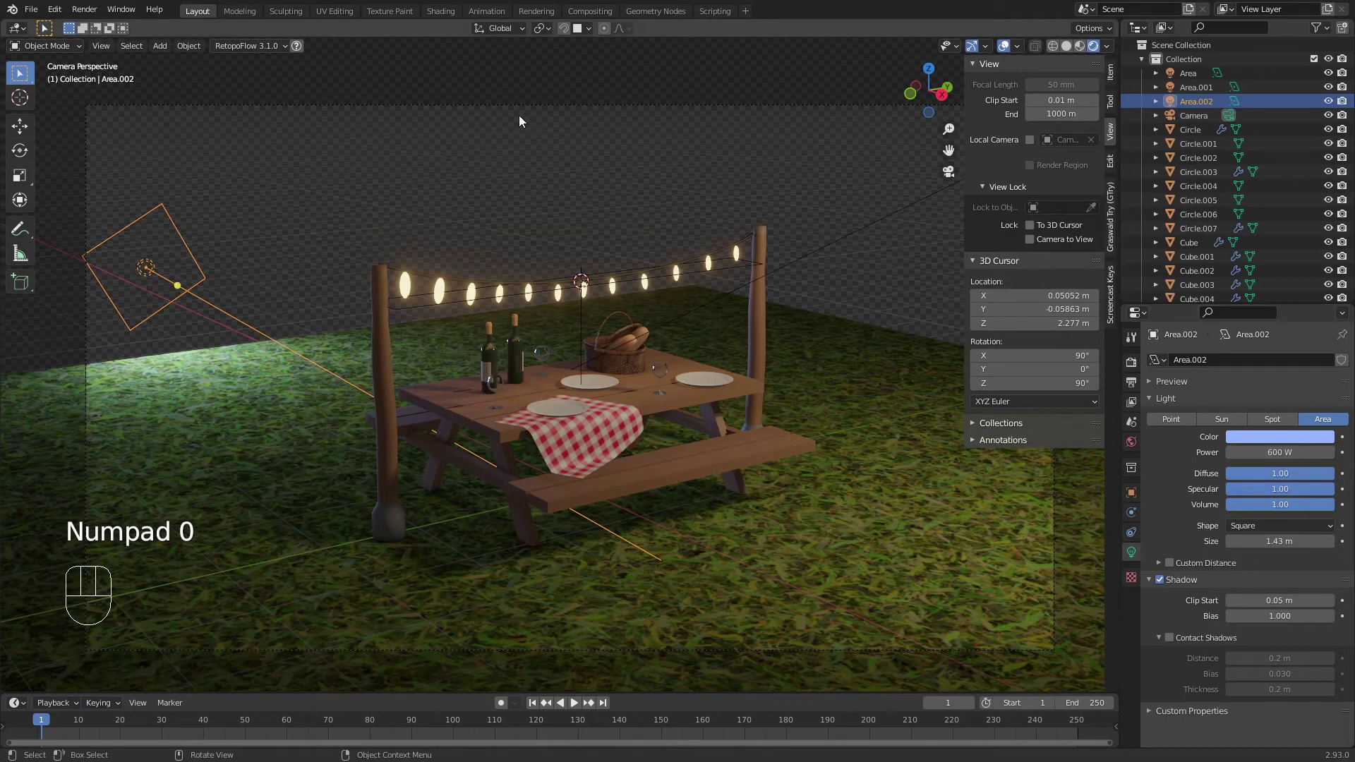
Step: Move the third area light about 2.84 m along X toward the picnic bench and return to the camera view
middle_click_drag(477, 148, 378, 311)
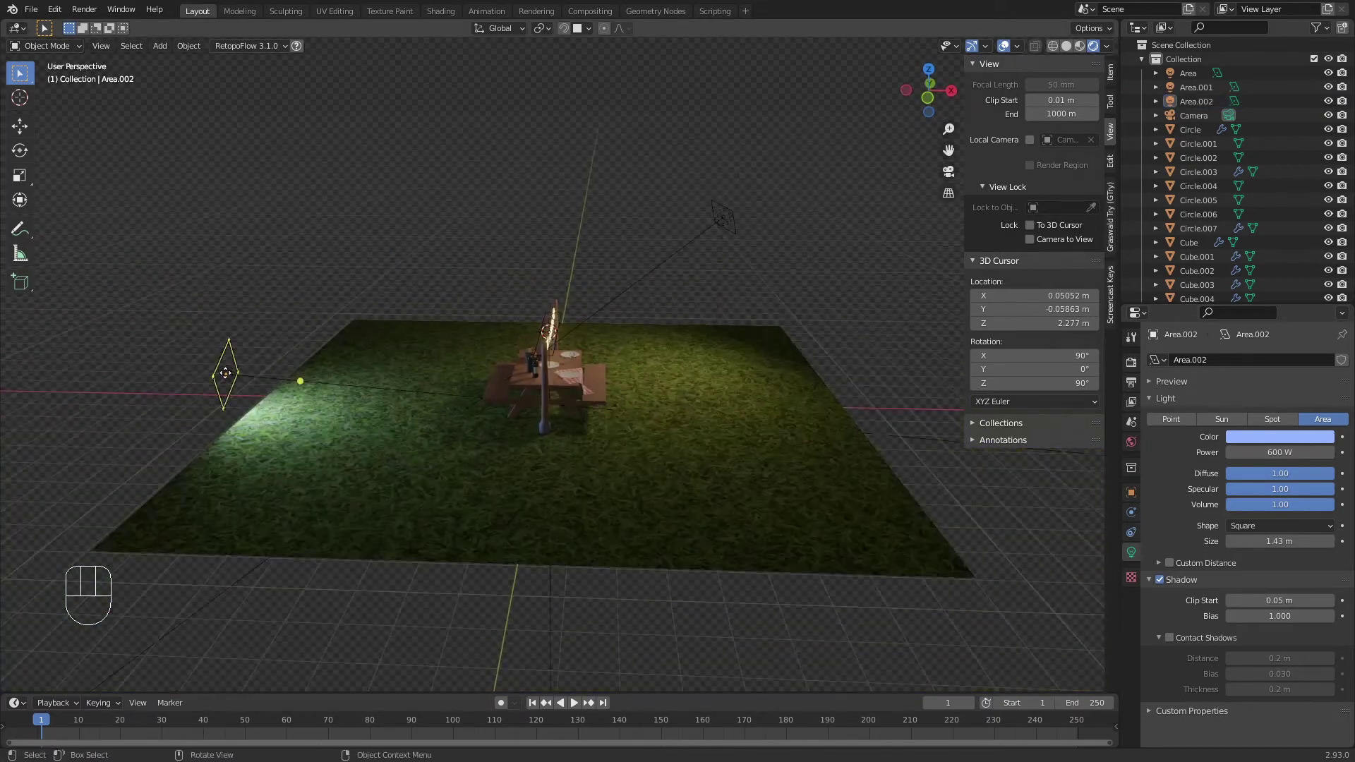
left_click(225, 373)
key("g")
key("x")
left_click(464, 333)
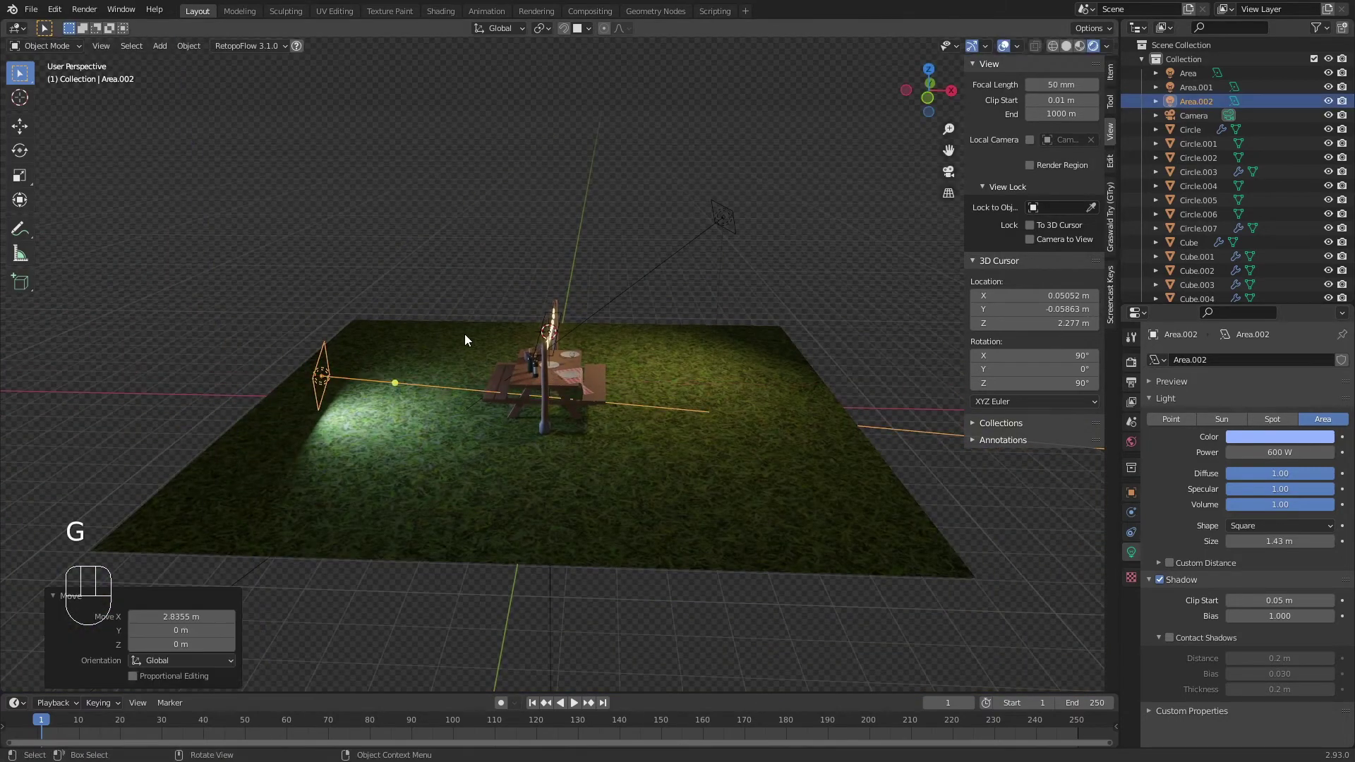
key("KP_0")
key("g")
key("y")
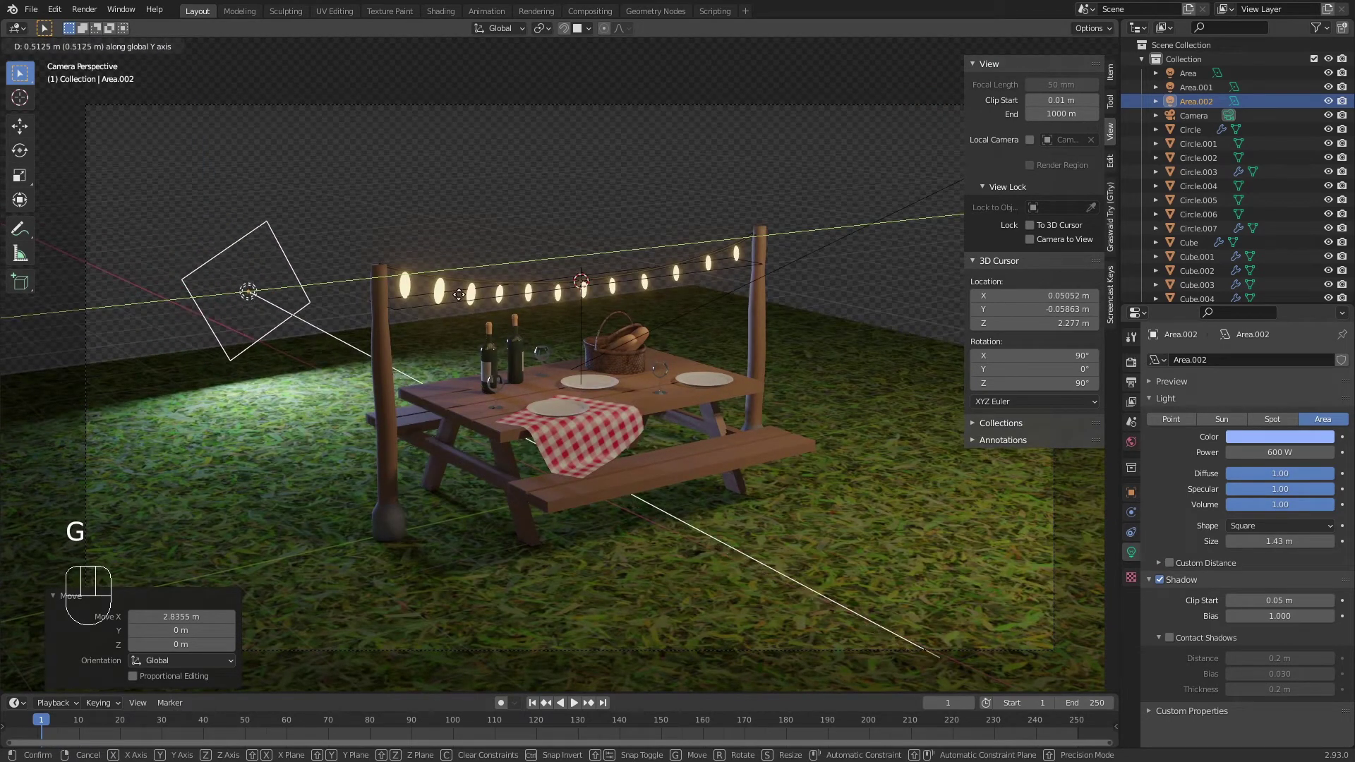
right_click(489, 246)
Step: Slightly bevel all edges of the picnic table's legs in Edit Mode, then return to Object Mode
left_click(570, 275)
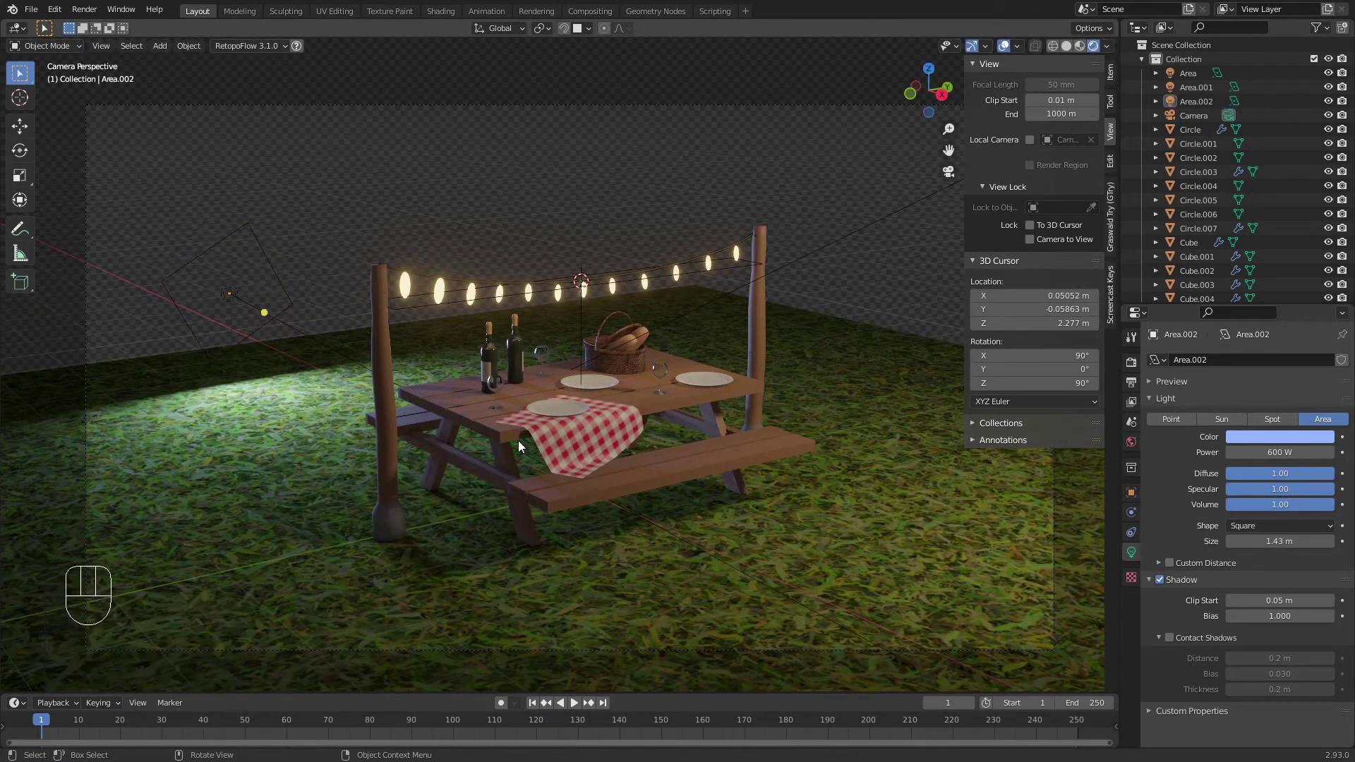
scroll(565, 447, "up", 2)
left_click(776, 435)
key("Tab")
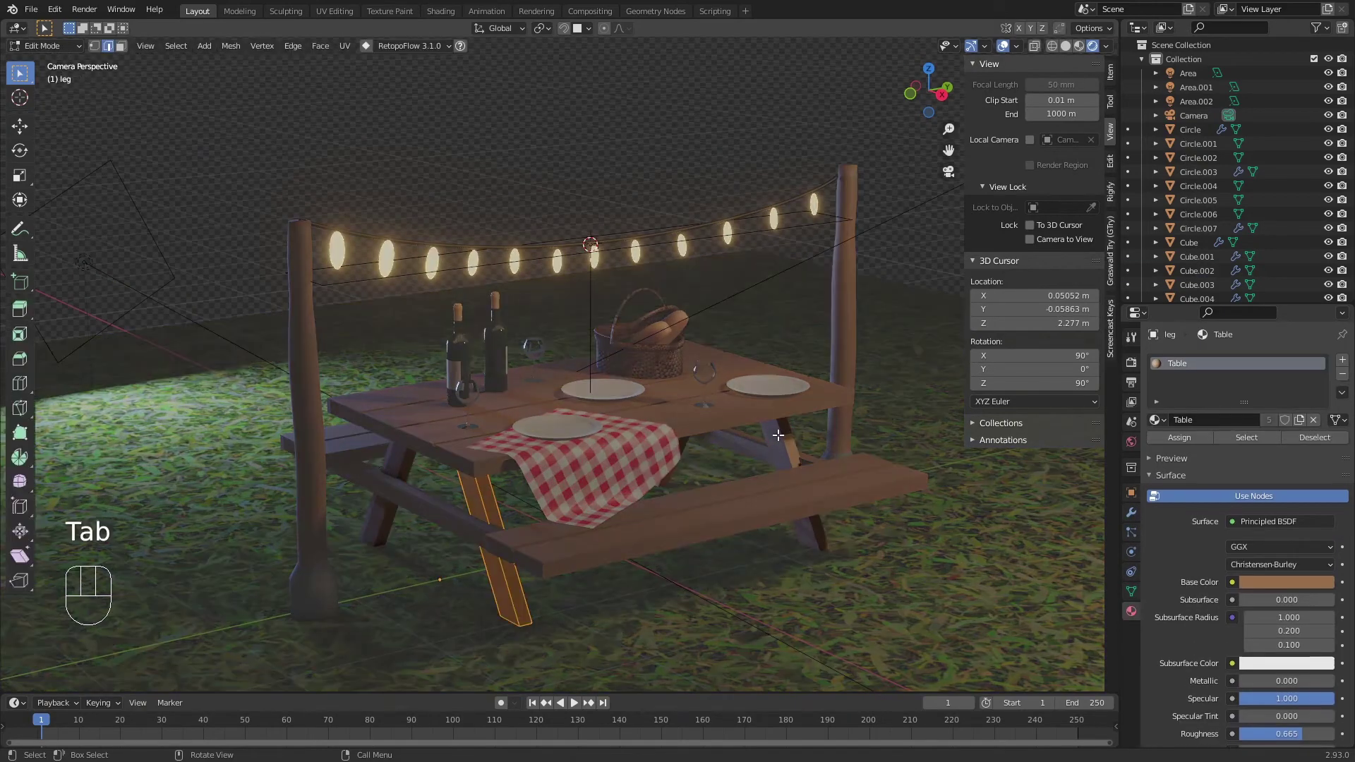
left_click(493, 498)
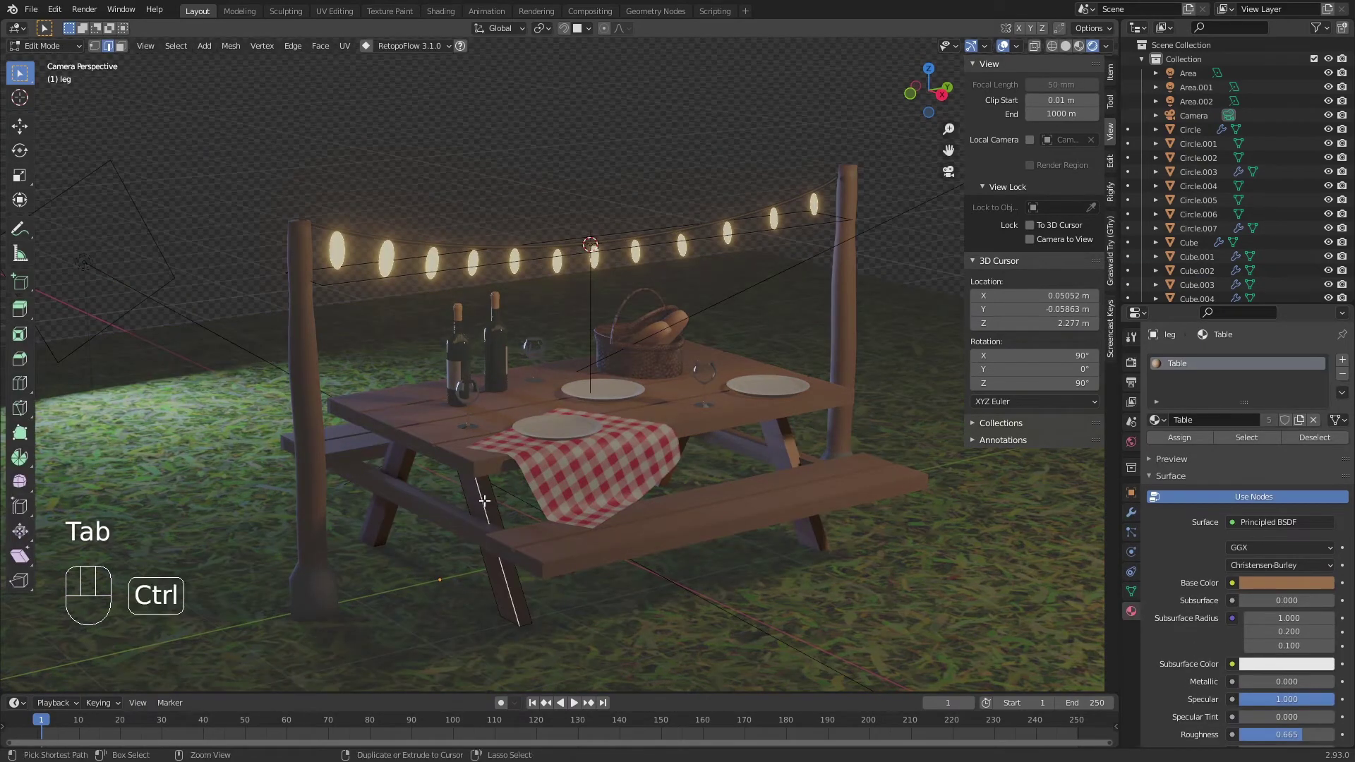
key("a")
key("ctrl+b")
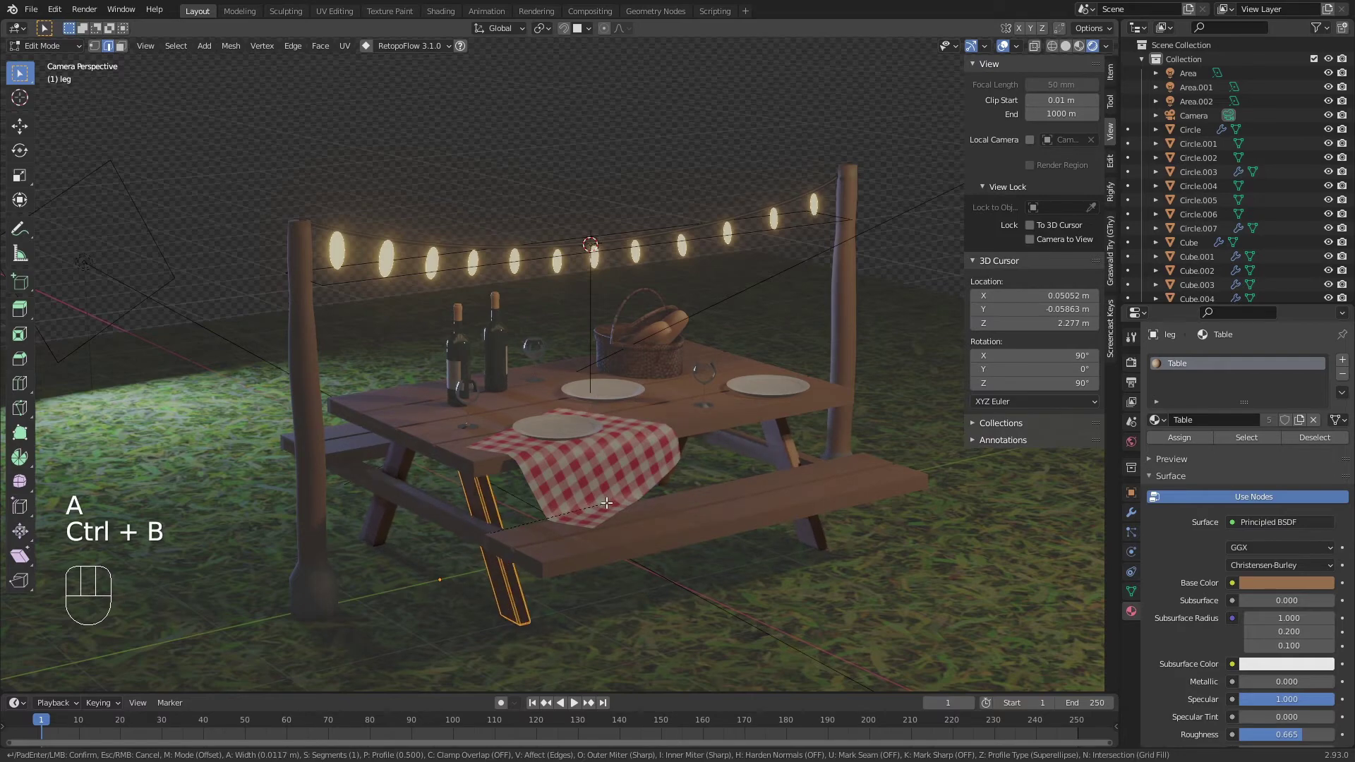
left_click(638, 499)
key("Tab")
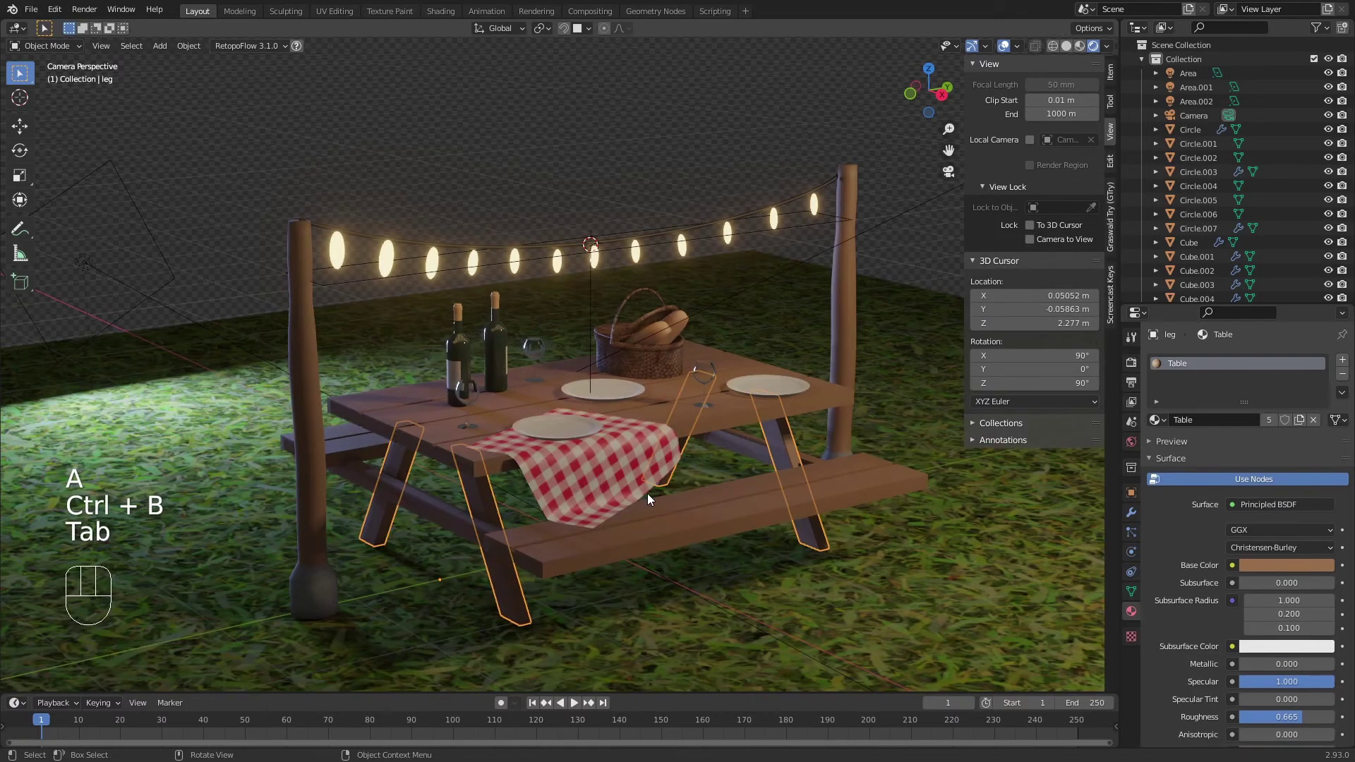
Step: Deselect the table legs and check the lit picnic bench in the camera view
left_click(605, 165)
middle_click_drag(692, 391, 578, 442, "shift")
key("KP_0")
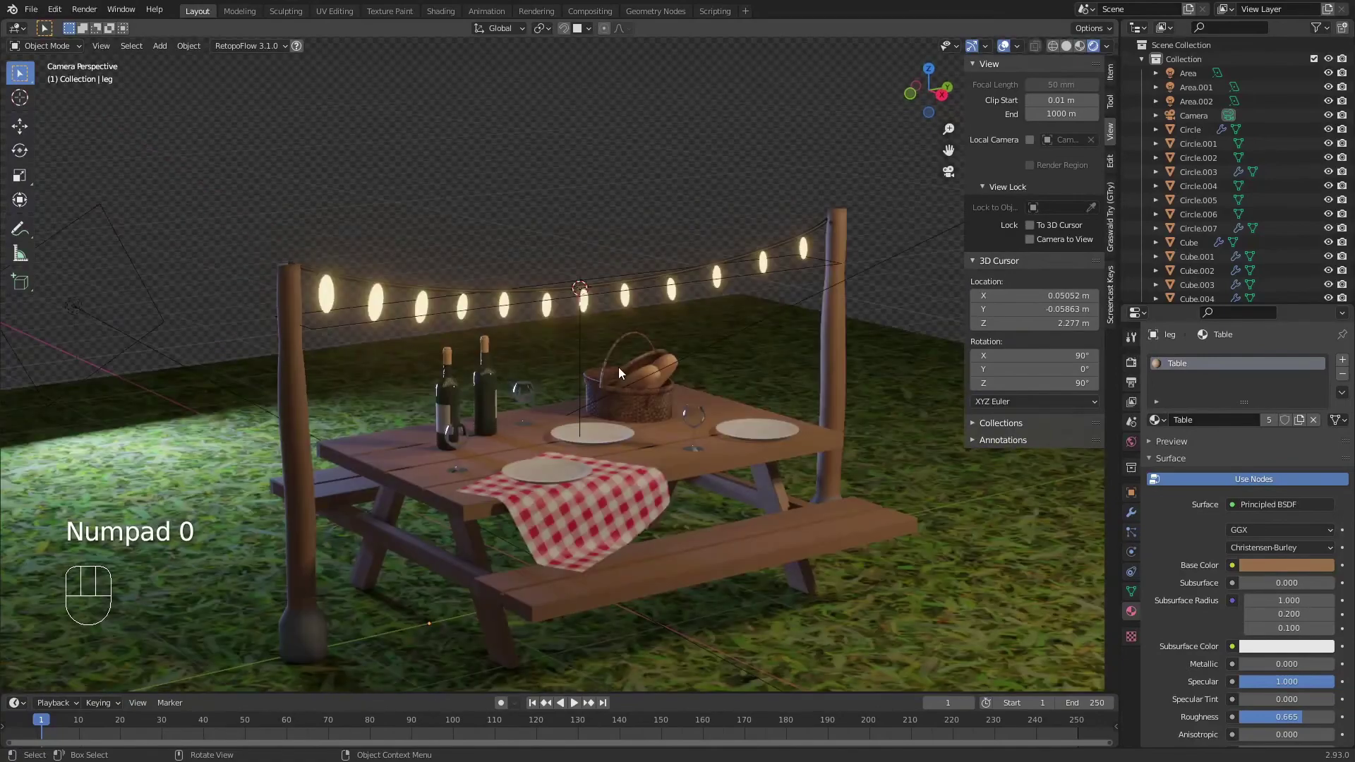
Step: Set the render resolution to 1920 × 1920 px for a square camera frame
scroll(618, 367, "down", 5)
middle_click_drag(607, 369, 568, 362, "shift")
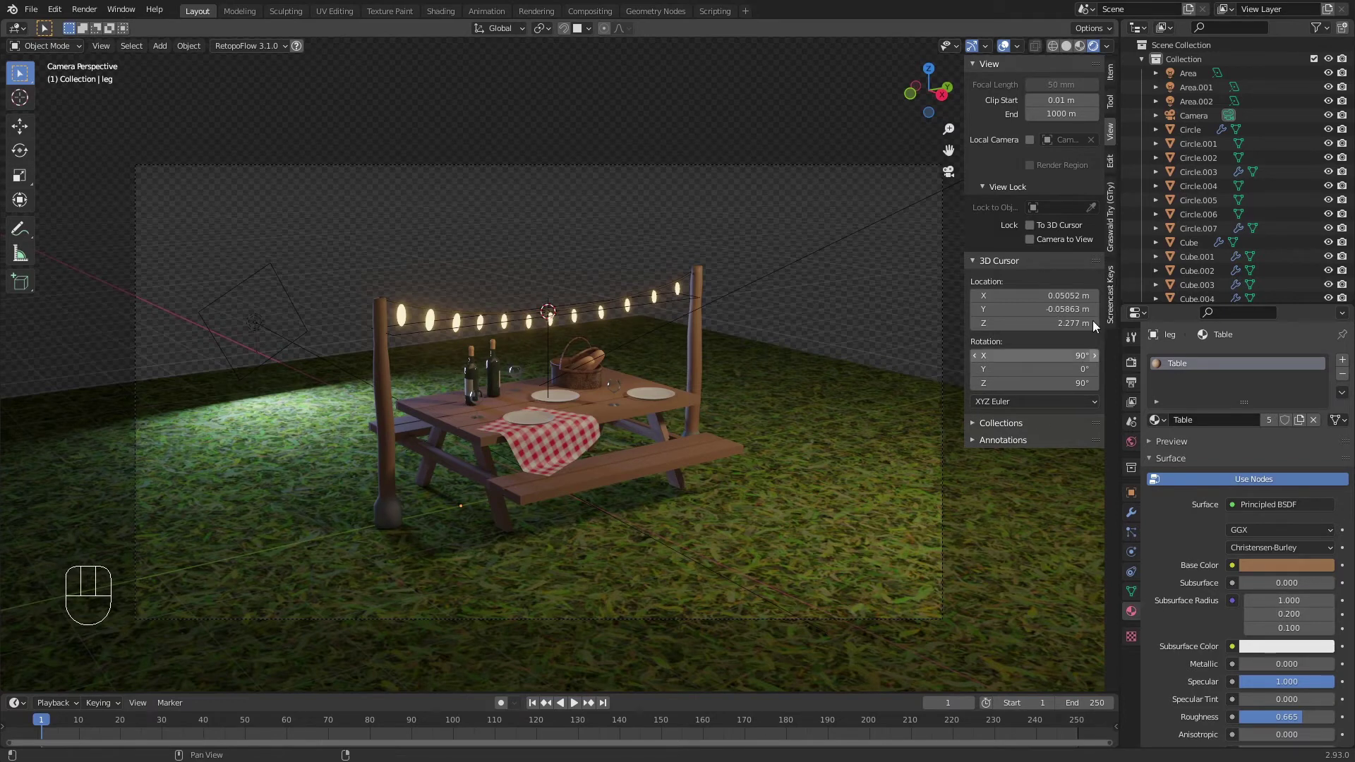
left_click(1130, 364)
left_click(1130, 381)
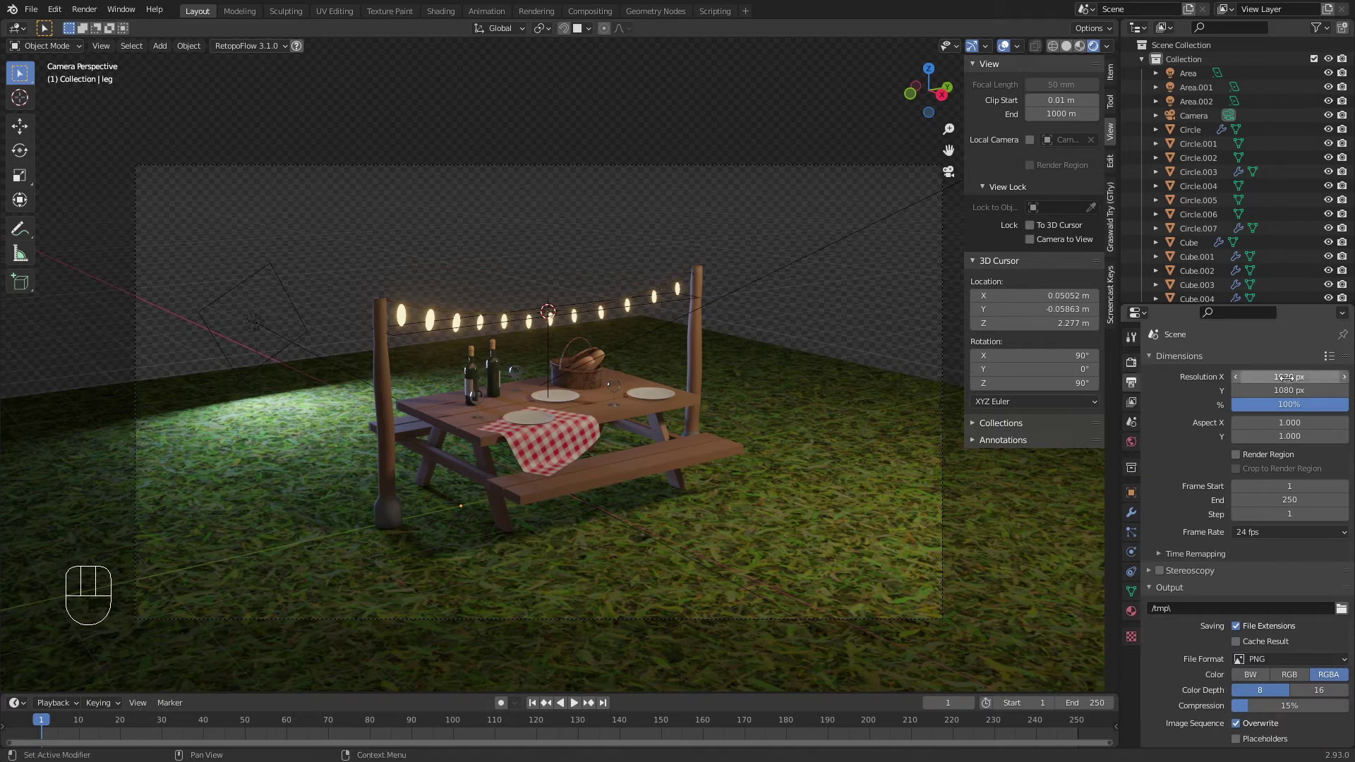
left_click_drag(1288, 376, 1289, 390)
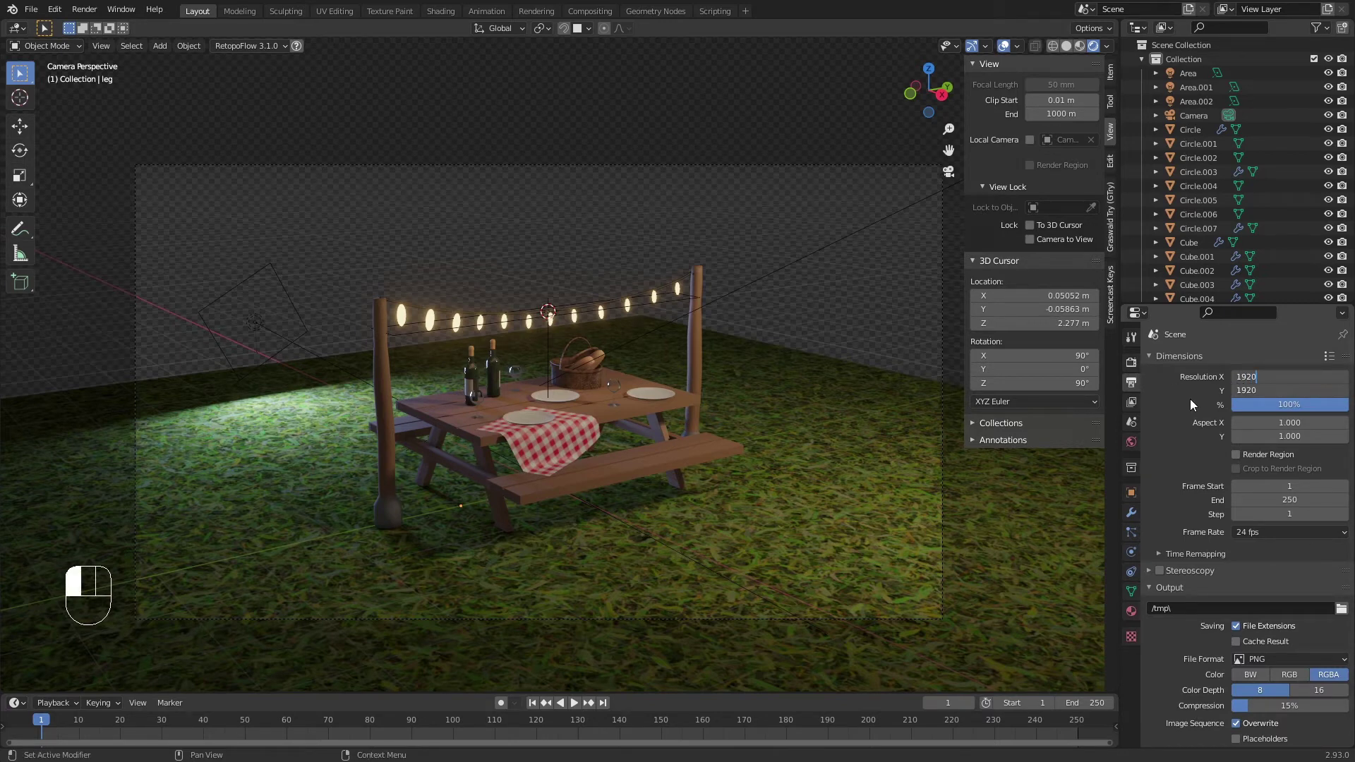
key("Return")
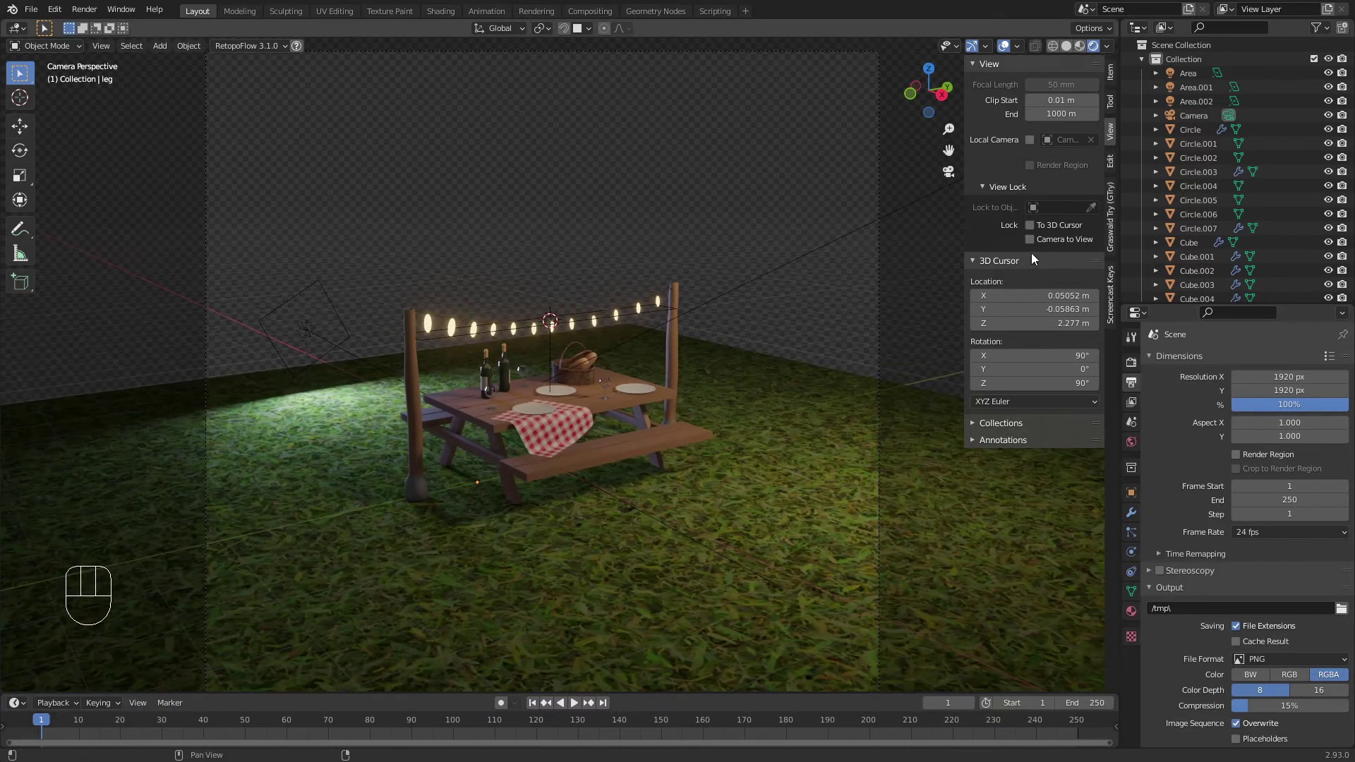
Step: Lock the camera to the view, reframe the picnic table within the square frame, and unlock the camera again
left_click(1029, 239)
scroll(579, 345, "up", 6)
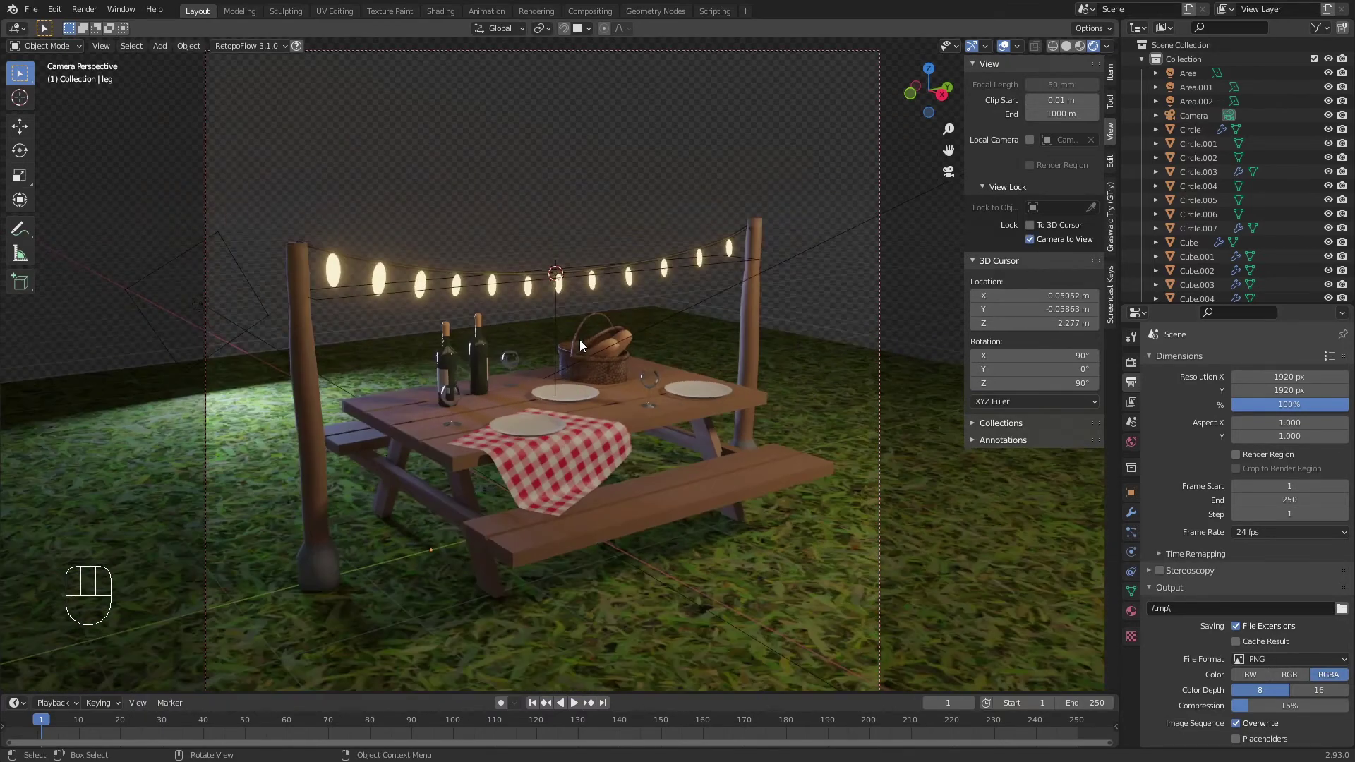
scroll(581, 339, "down", 2)
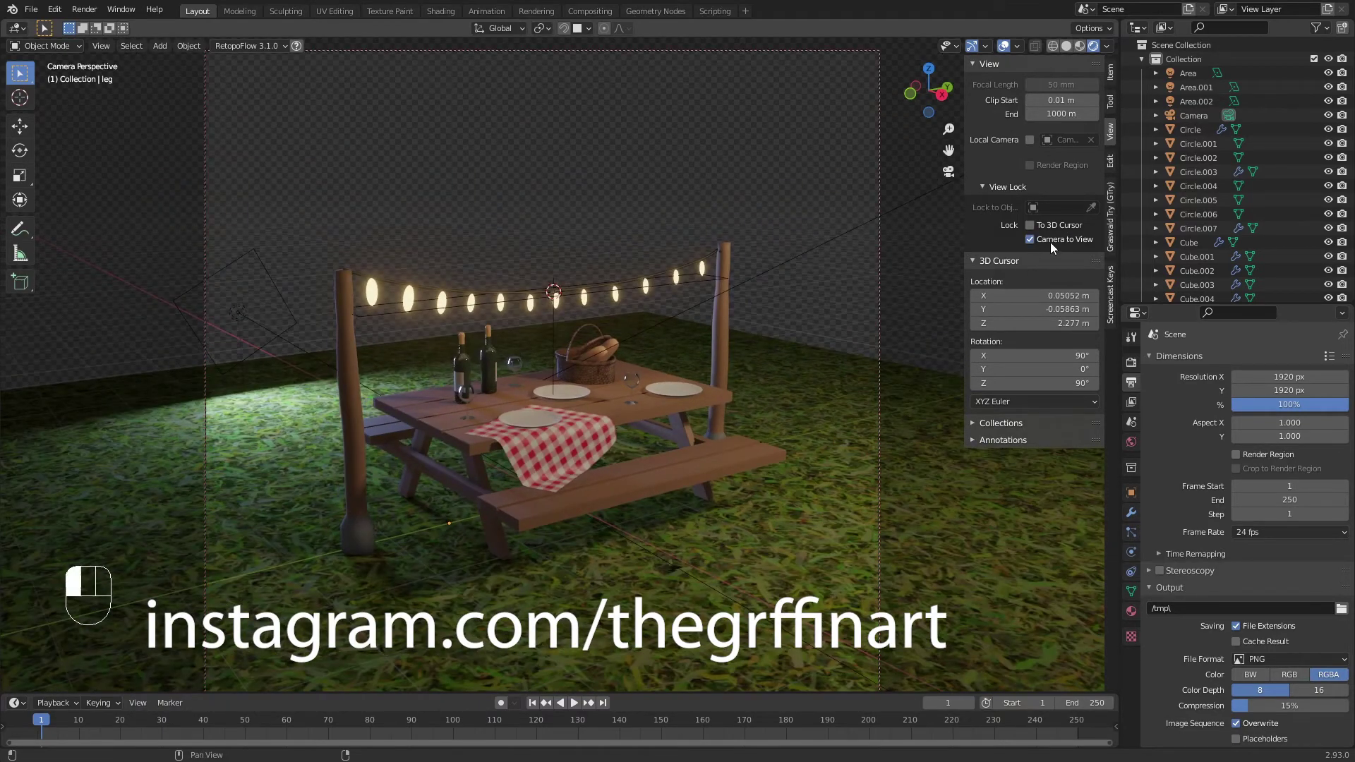
scroll(670, 273, "down", 1)
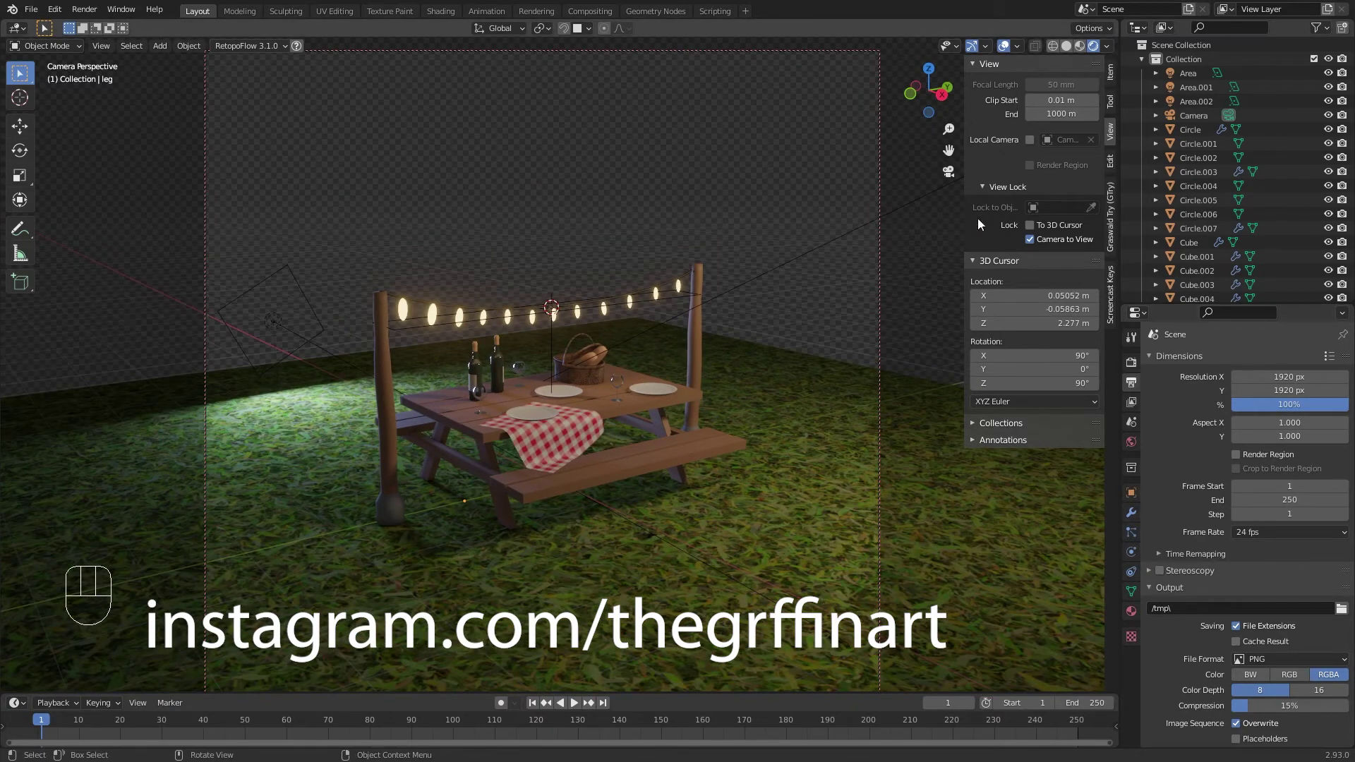
left_click(1030, 239)
scroll(823, 259, "down", 1)
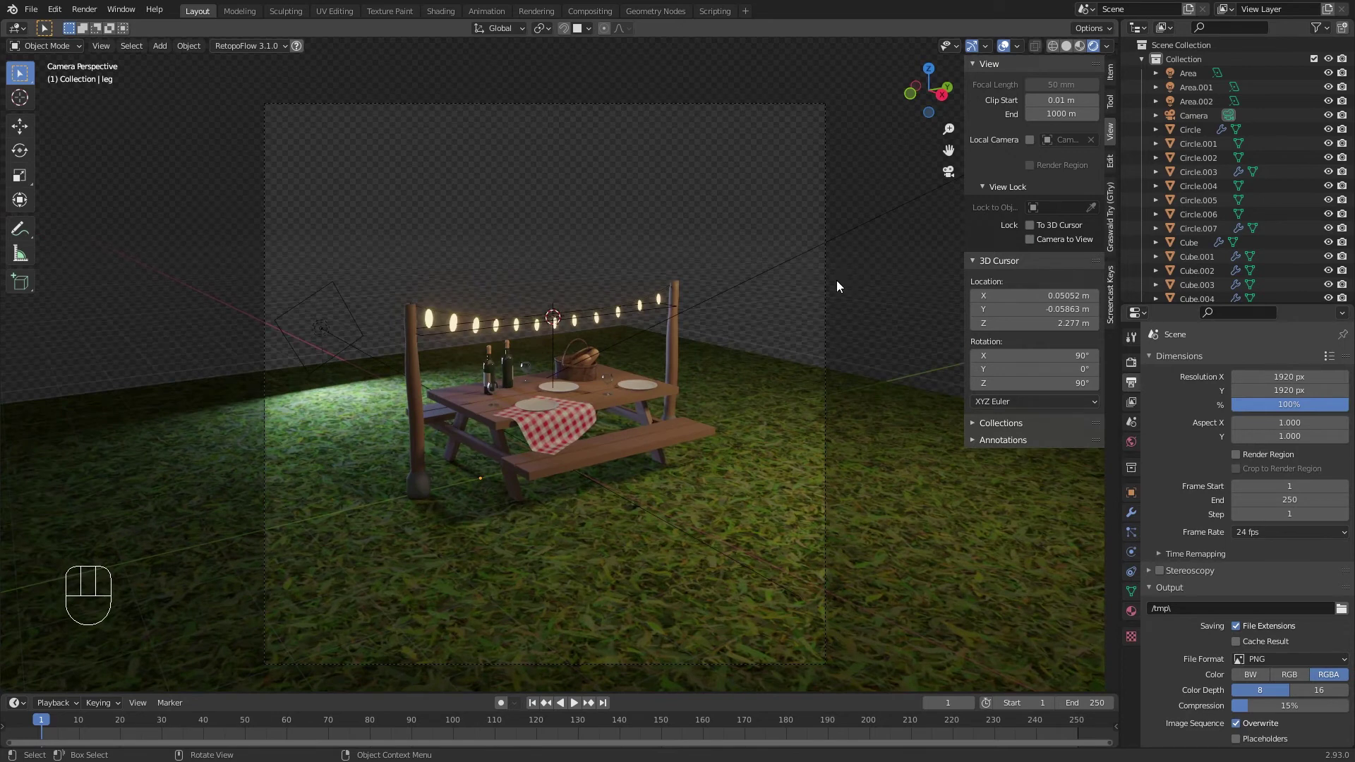
Step: Select the camera and set its focal length to 500 mm
left_click(825, 283)
left_click(1133, 552)
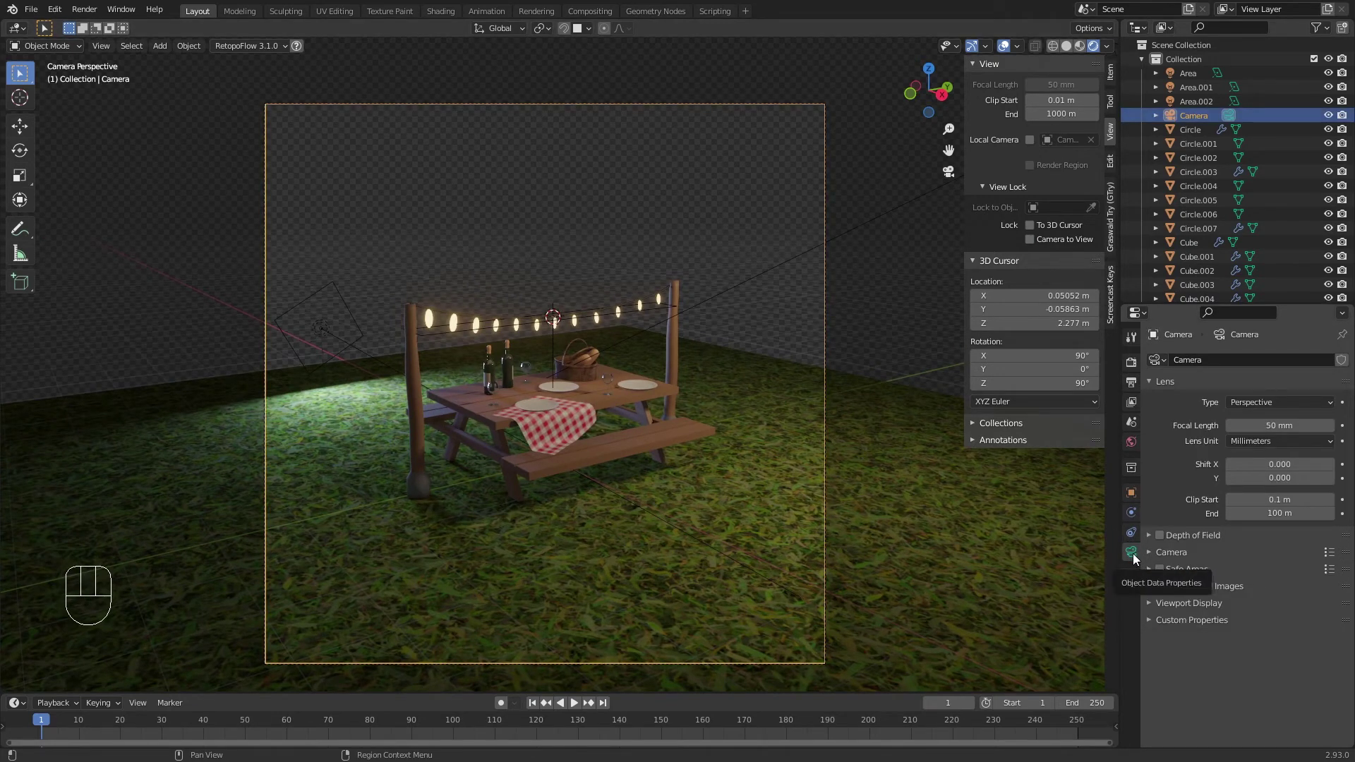
left_click(1278, 426)
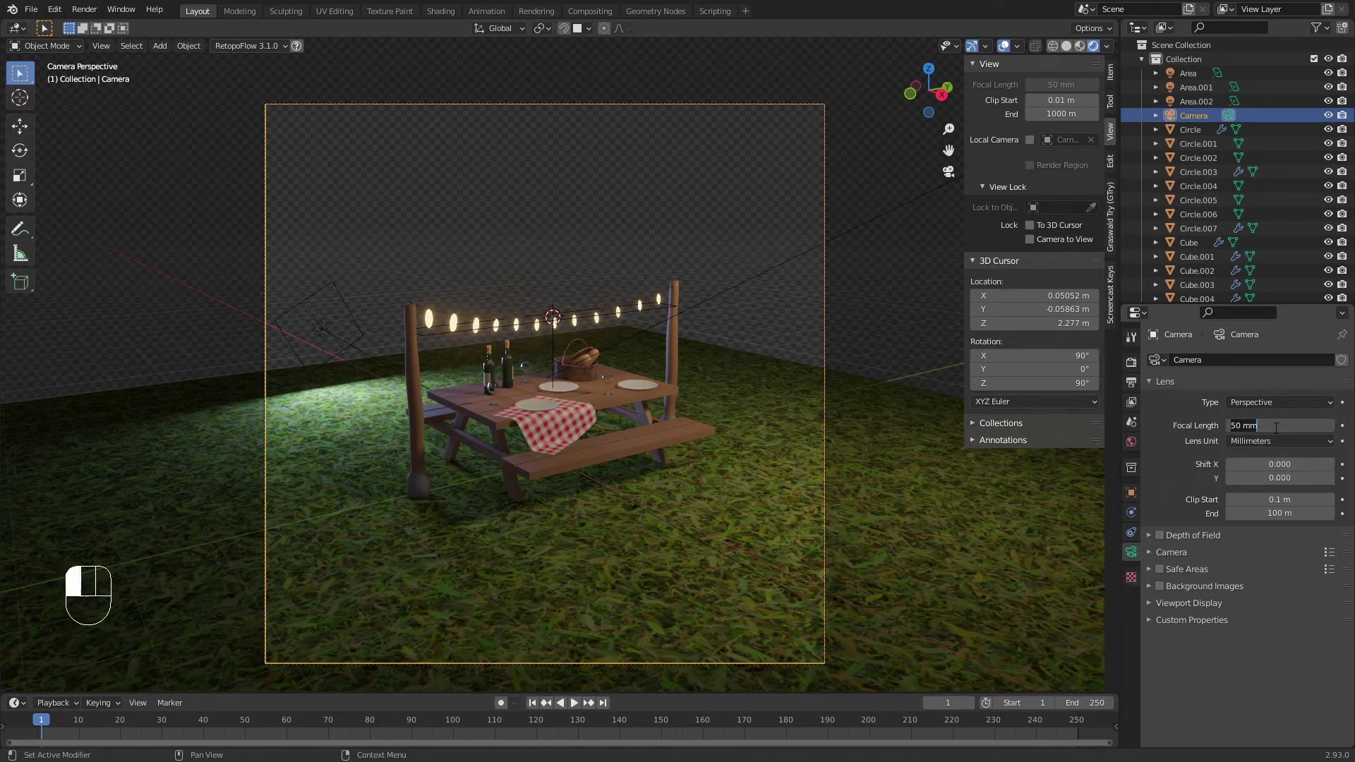
type("500")
key("Return")
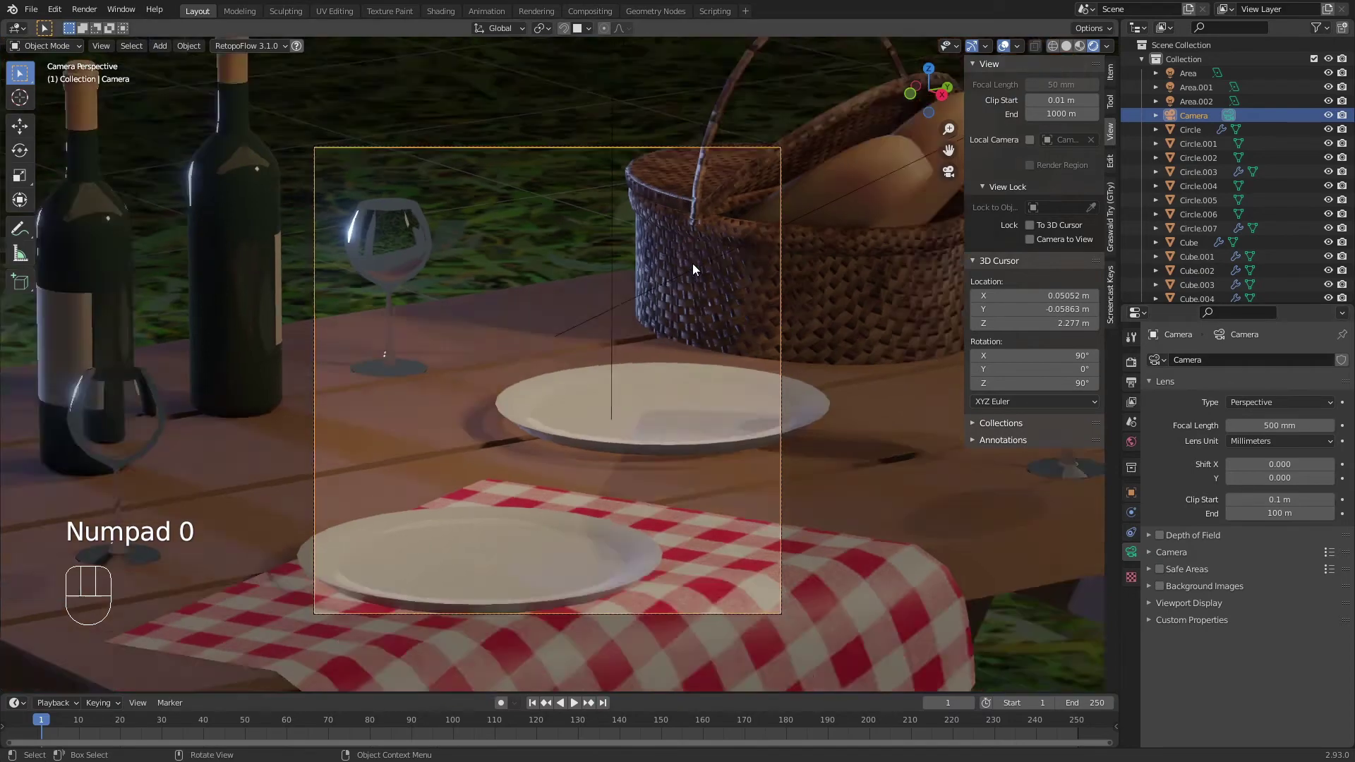
Step: Lock the camera to the view and pull it back until the whole picnic table fits inside the frame
scroll(689, 265, "down", 3)
scroll(668, 273, "up", 4)
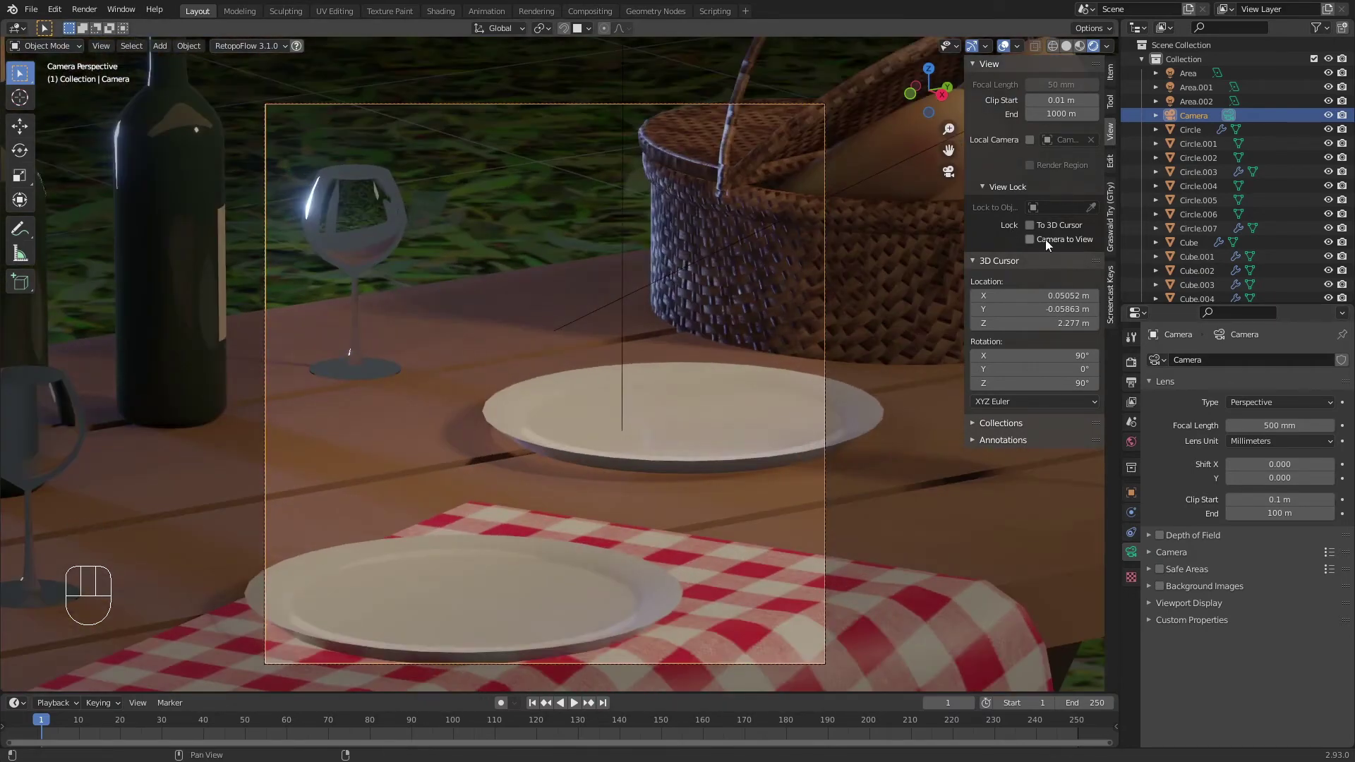
left_click(1051, 238)
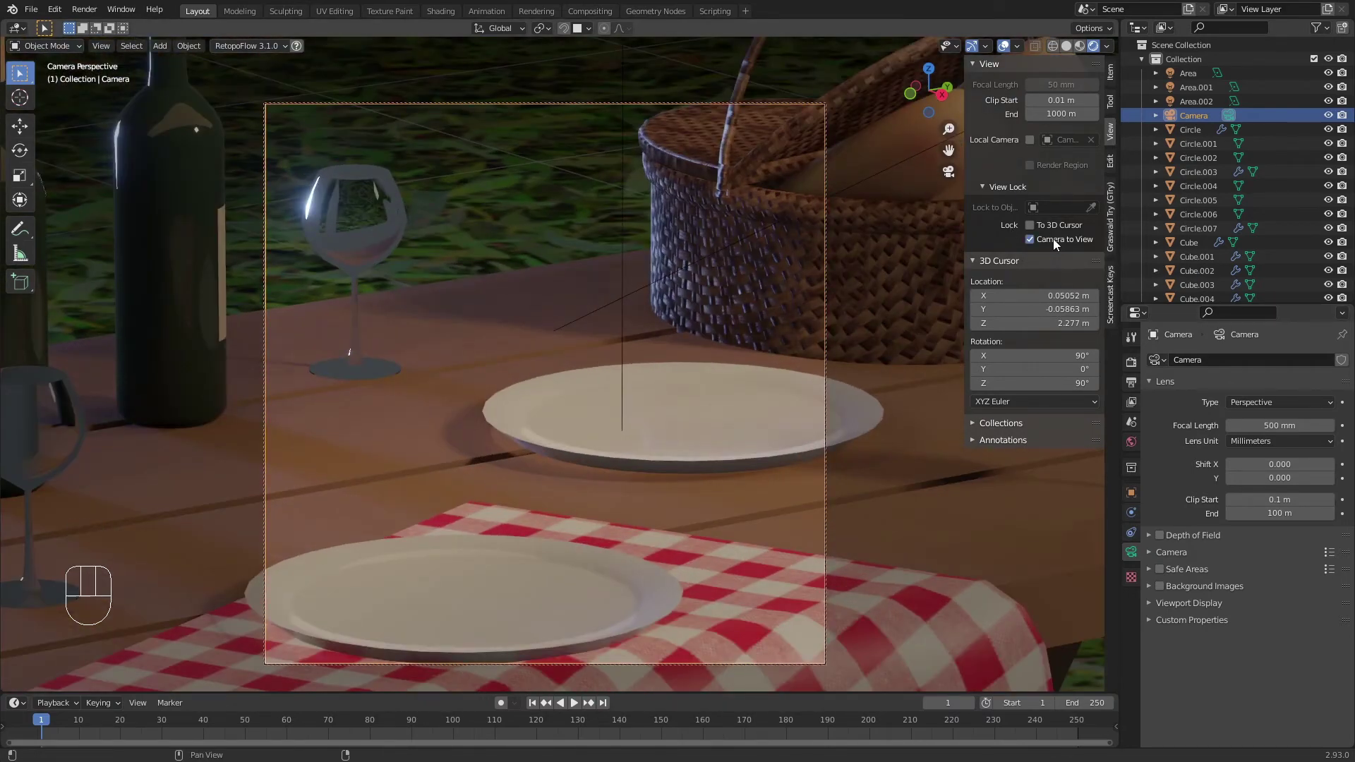
scroll(704, 294, "down", 4)
scroll(704, 294, "down", 8)
scroll(703, 293, "up", 3)
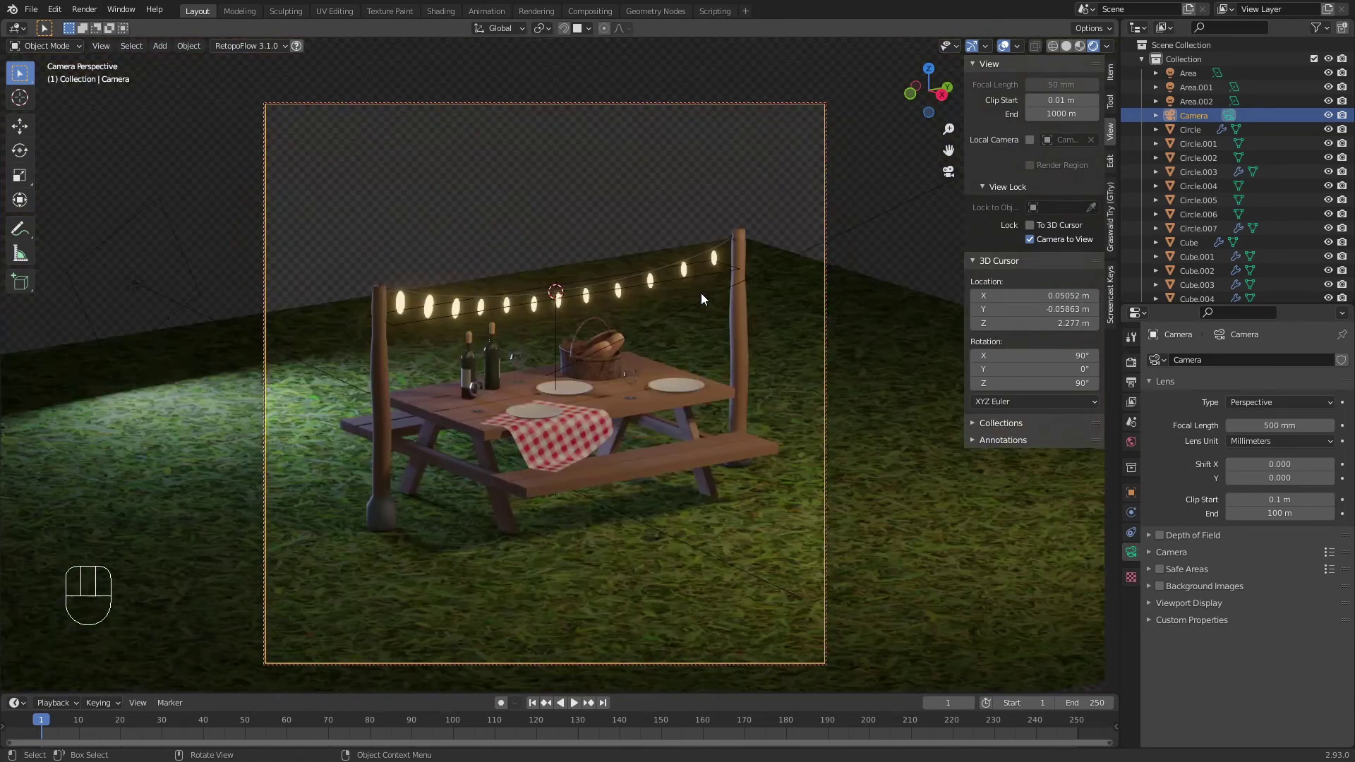
Step: Set the viewport clip end to 40000 m and the camera clip end to 300 m, and reframe the picnic table slightly below centre
scroll(702, 290, "down", 3)
scroll(700, 297, "down", 2)
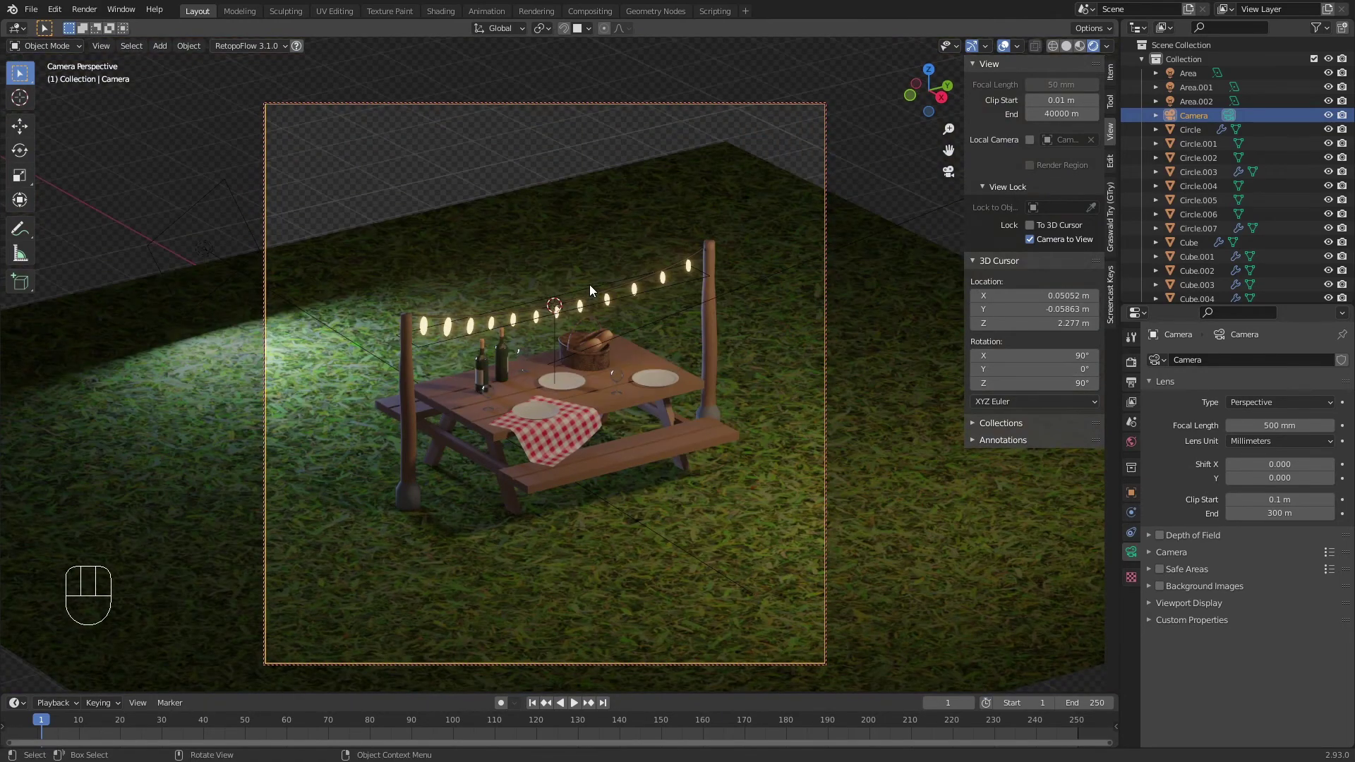
scroll(590, 285, "down", 4)
scroll(587, 285, "up", 6)
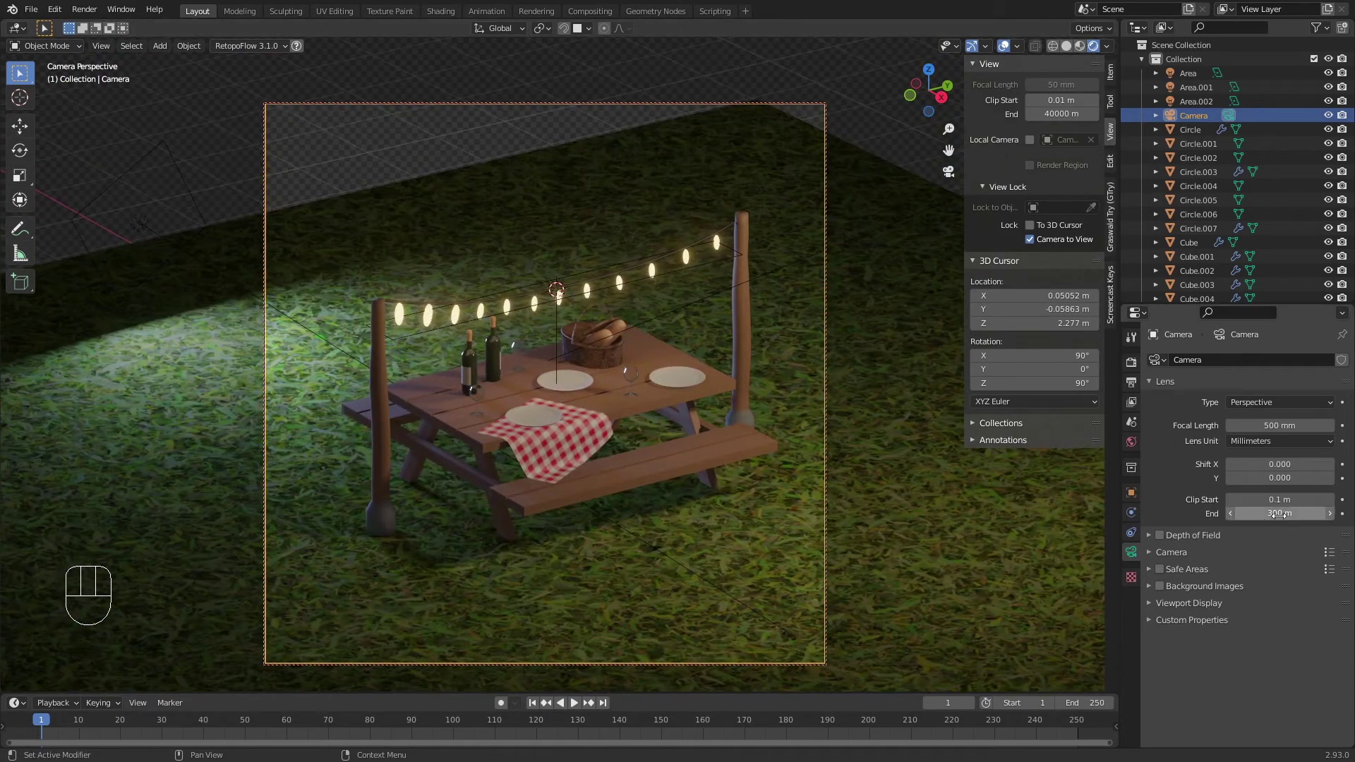
scroll(616, 363, "down", 3)
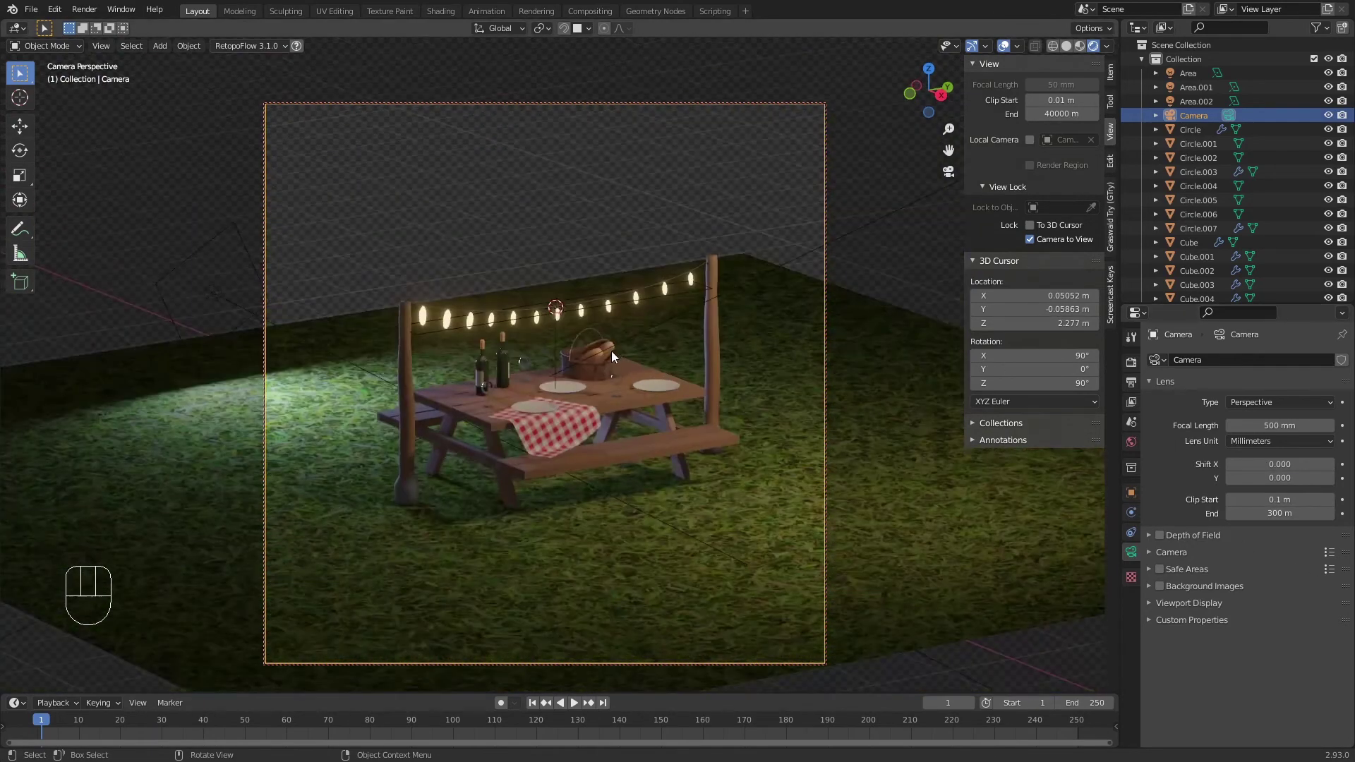
scroll(611, 350, "up", 5)
middle_click_drag(608, 357, 607, 401, "shift")
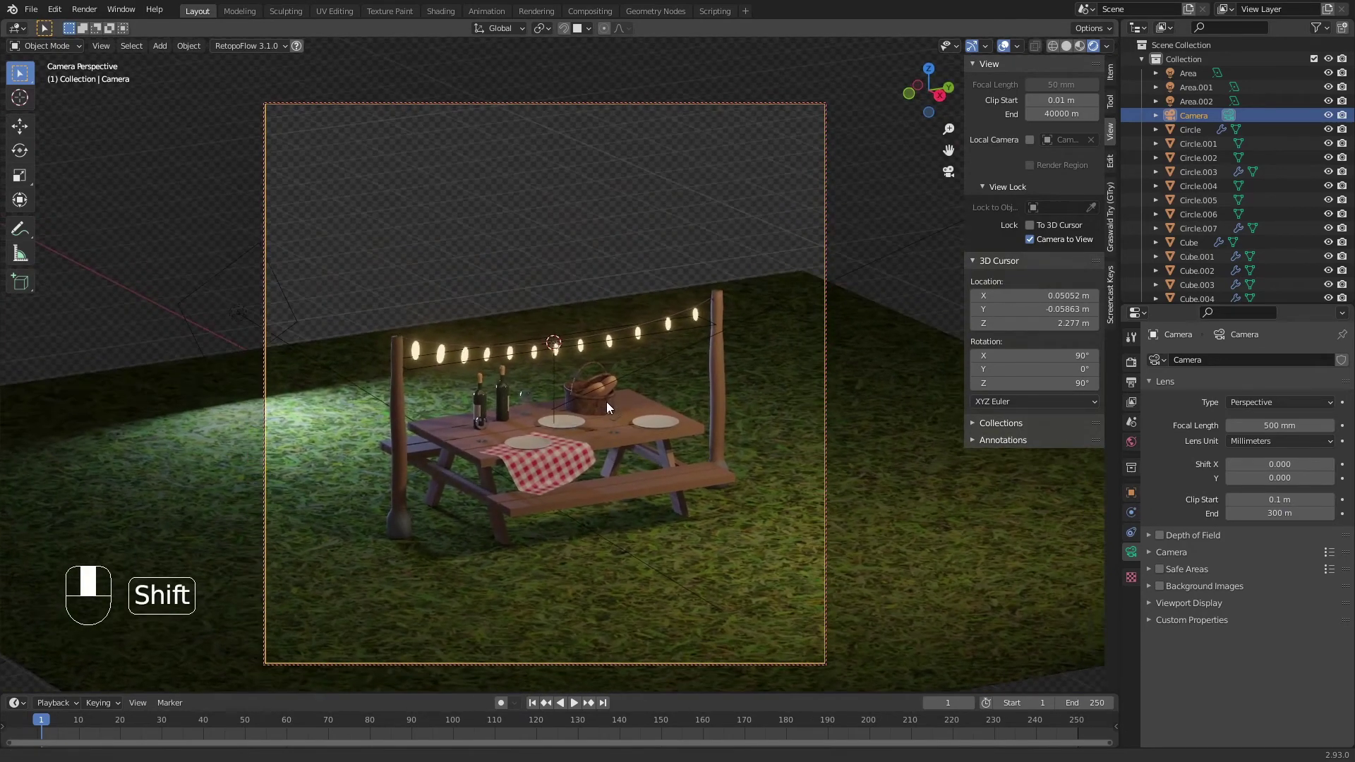
Step: Make a linked duplicate of the grass plane, placed about -17.58 m along X behind the original
left_click(777, 347)
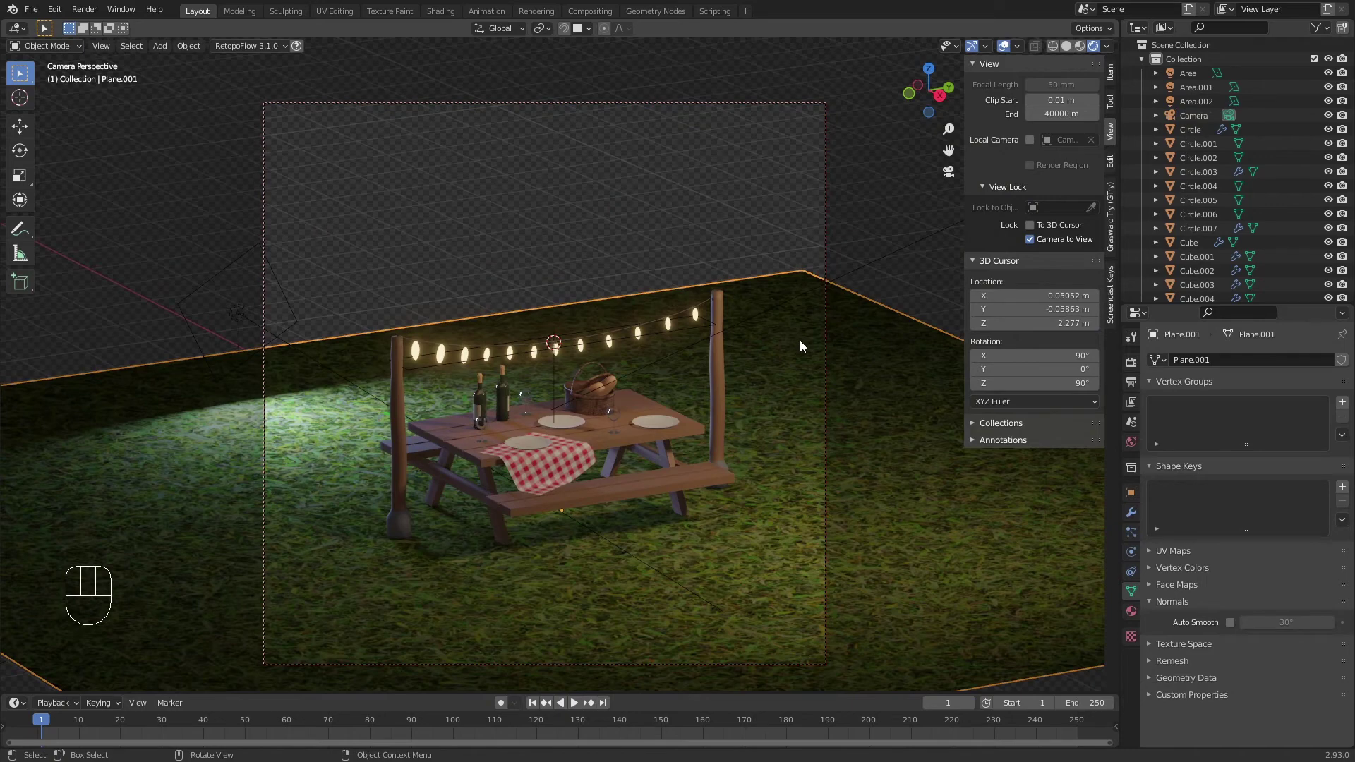
key("alt+d")
key("x")
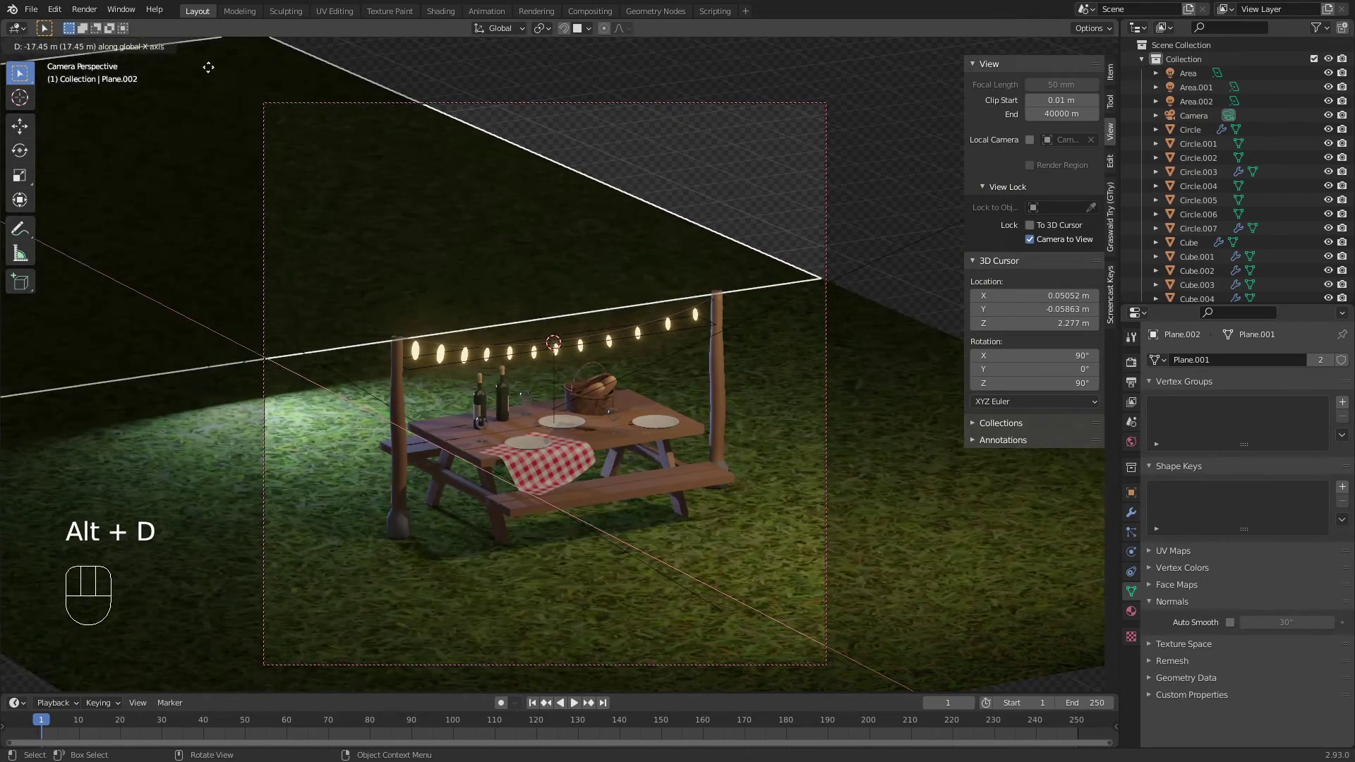
left_click(210, 86)
Step: Add a linked grass plane about 17.95 m along Y and another offset back along X to fill the remaining ground gap
key("alt+d")
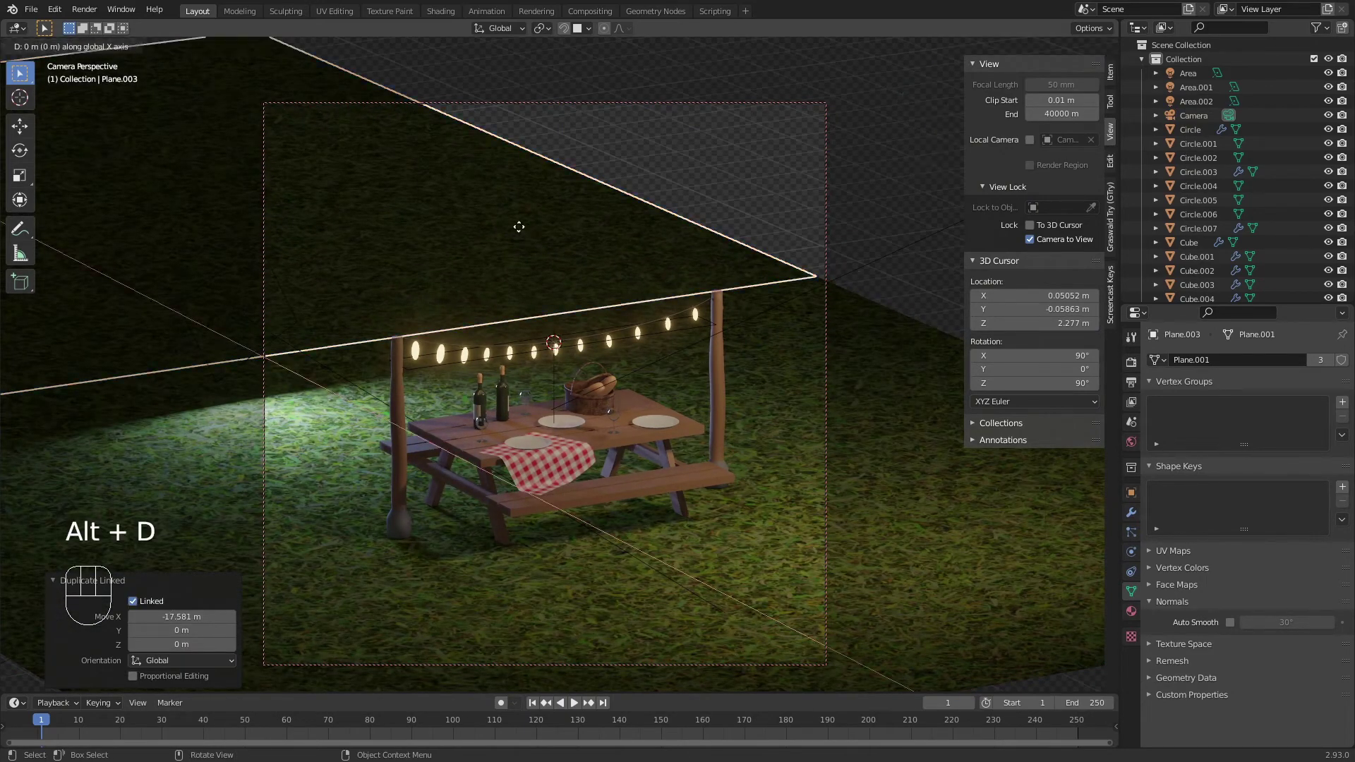
key("y")
left_click(422, 90)
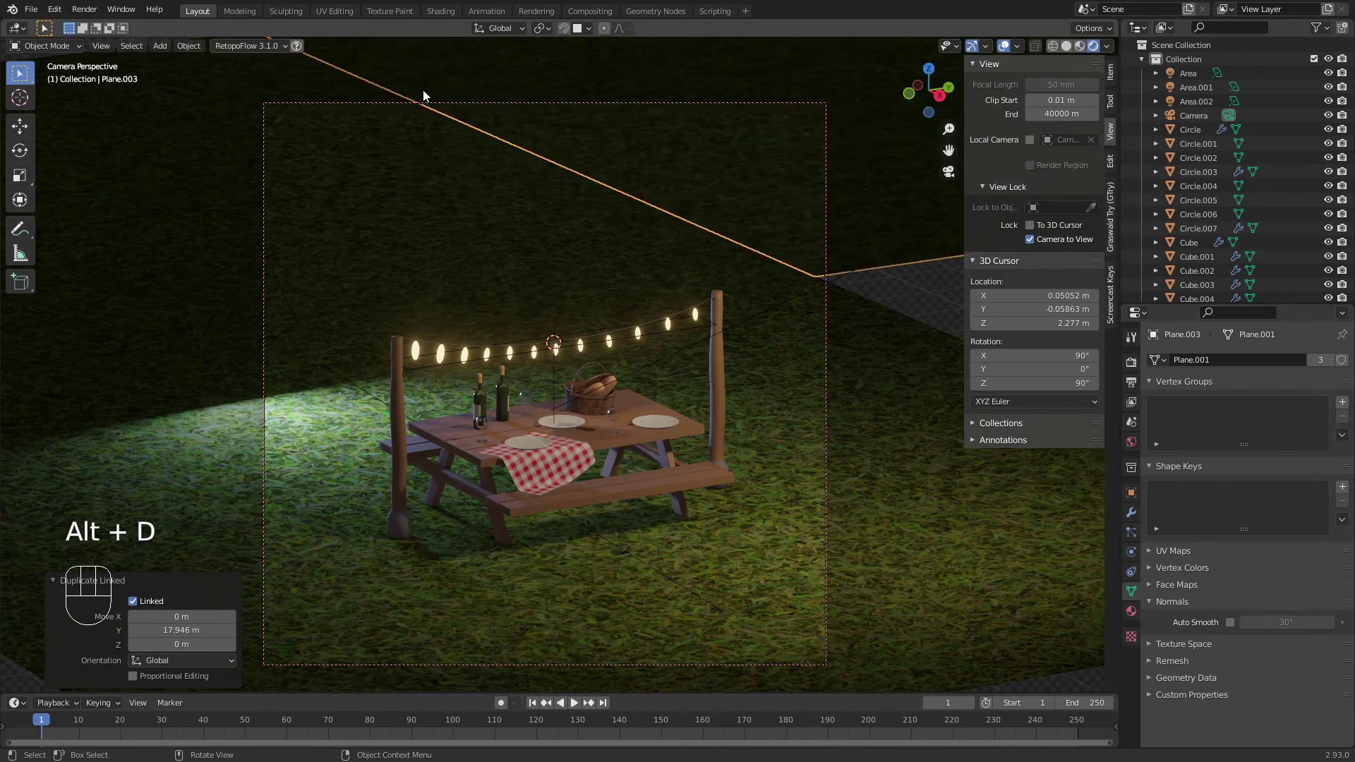
key("alt+d")
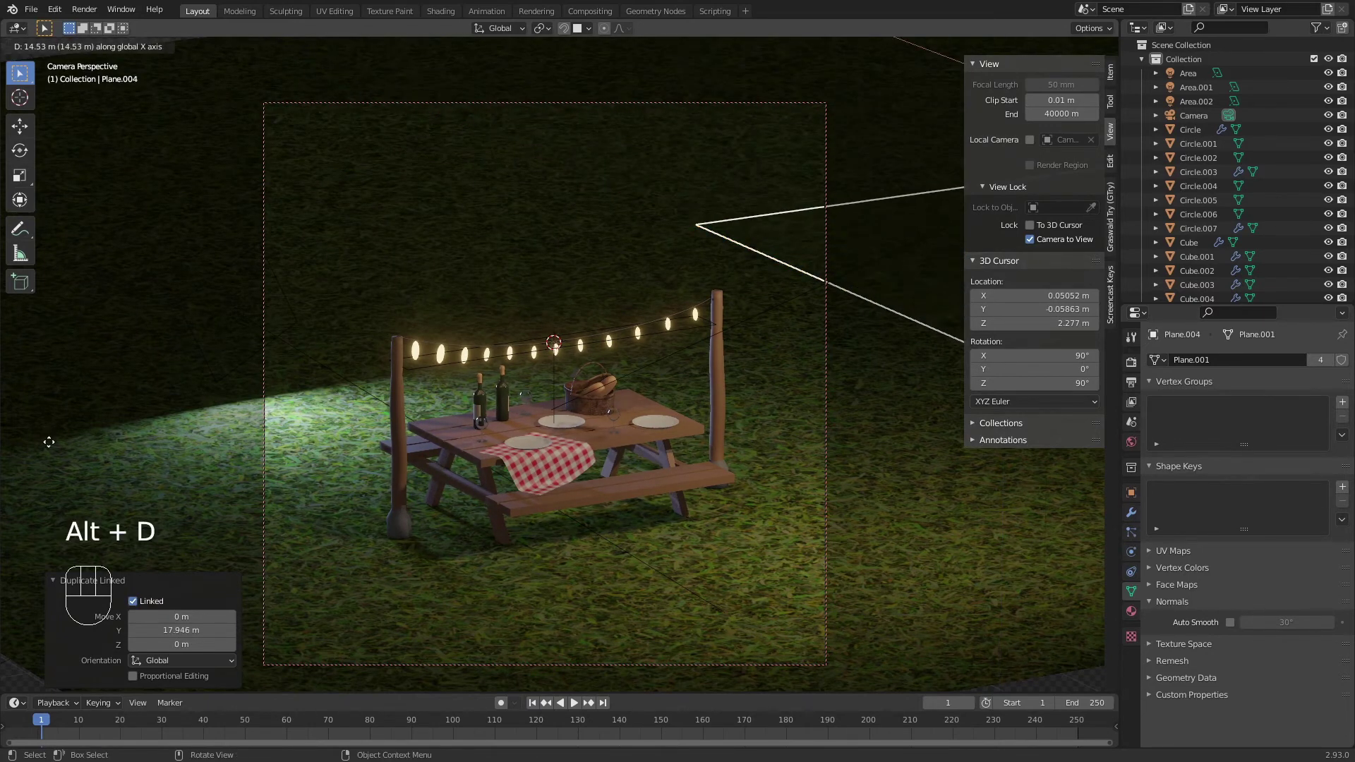
left_click(619, 404)
left_click(713, 375)
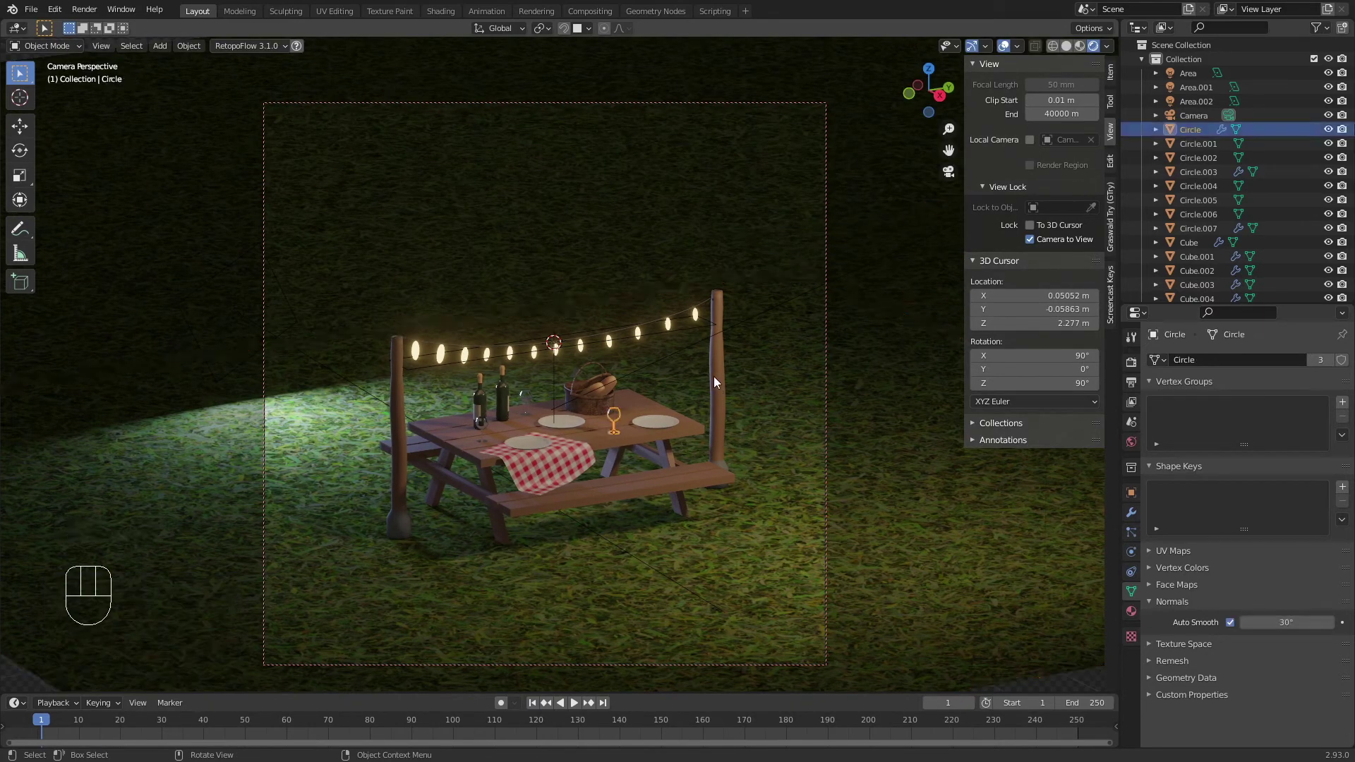
left_click(640, 328, "shift")
left_click(638, 331, "shift")
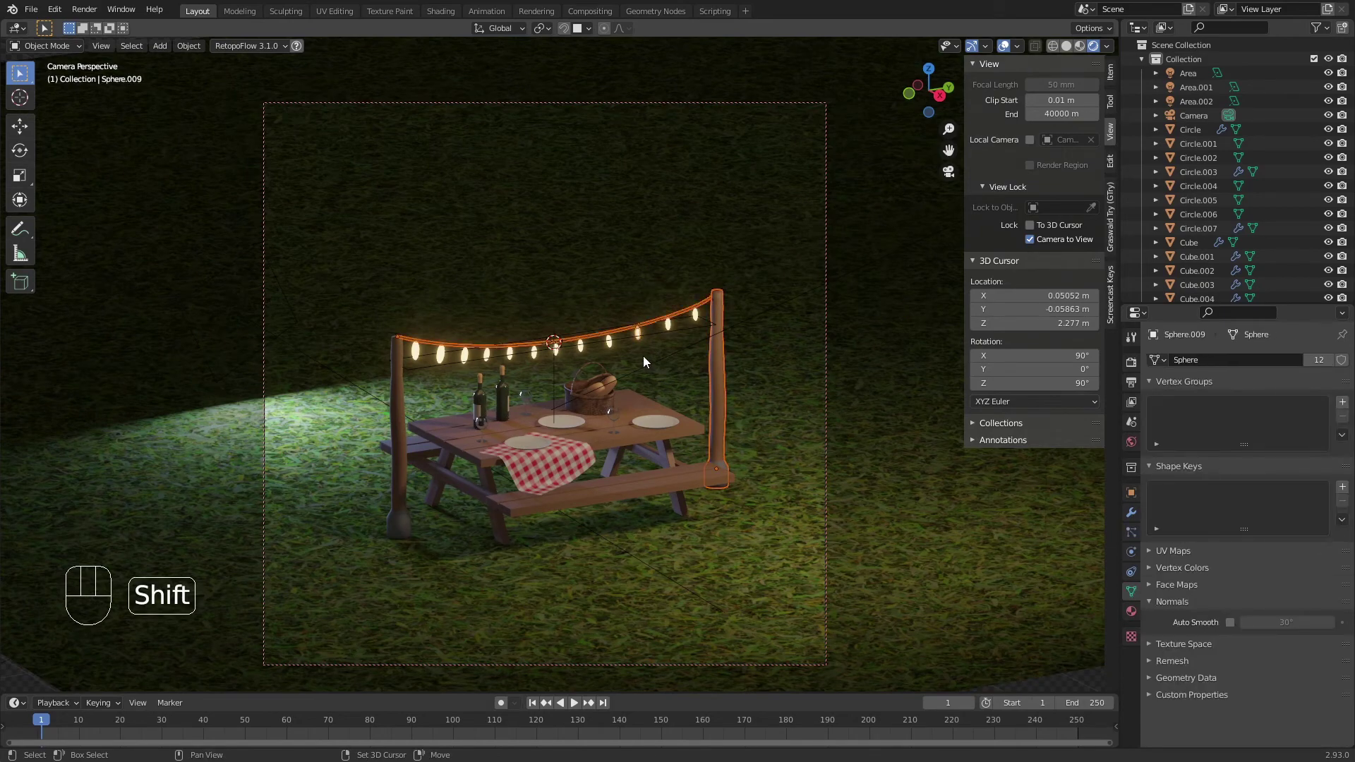
left_click(649, 403, "shift")
left_click(678, 458, "shift")
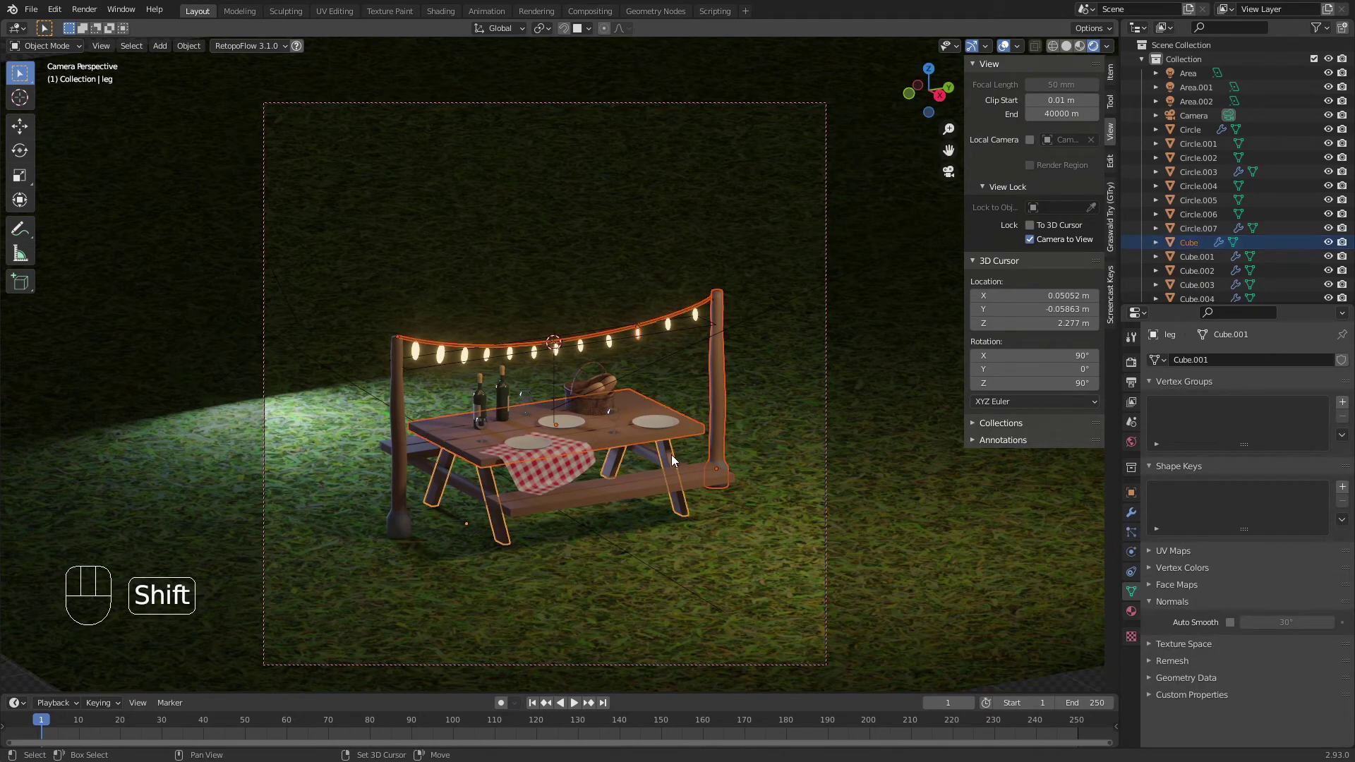
Step: Select the whole picnic table set with its poles and string lights, excluding the grass planes and the second and third area lights
left_click_drag(767, 316, 299, 604)
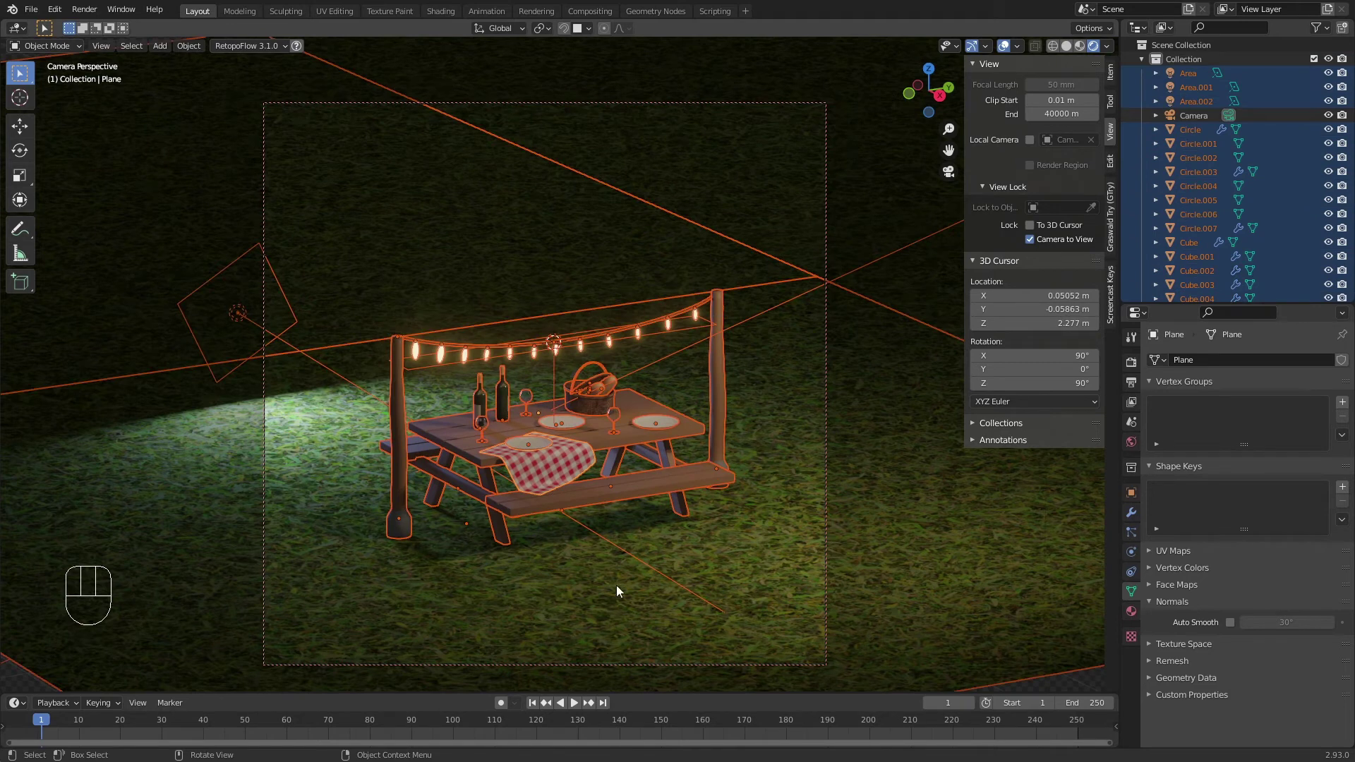
left_click_drag(710, 173, 515, 249, "ctrl")
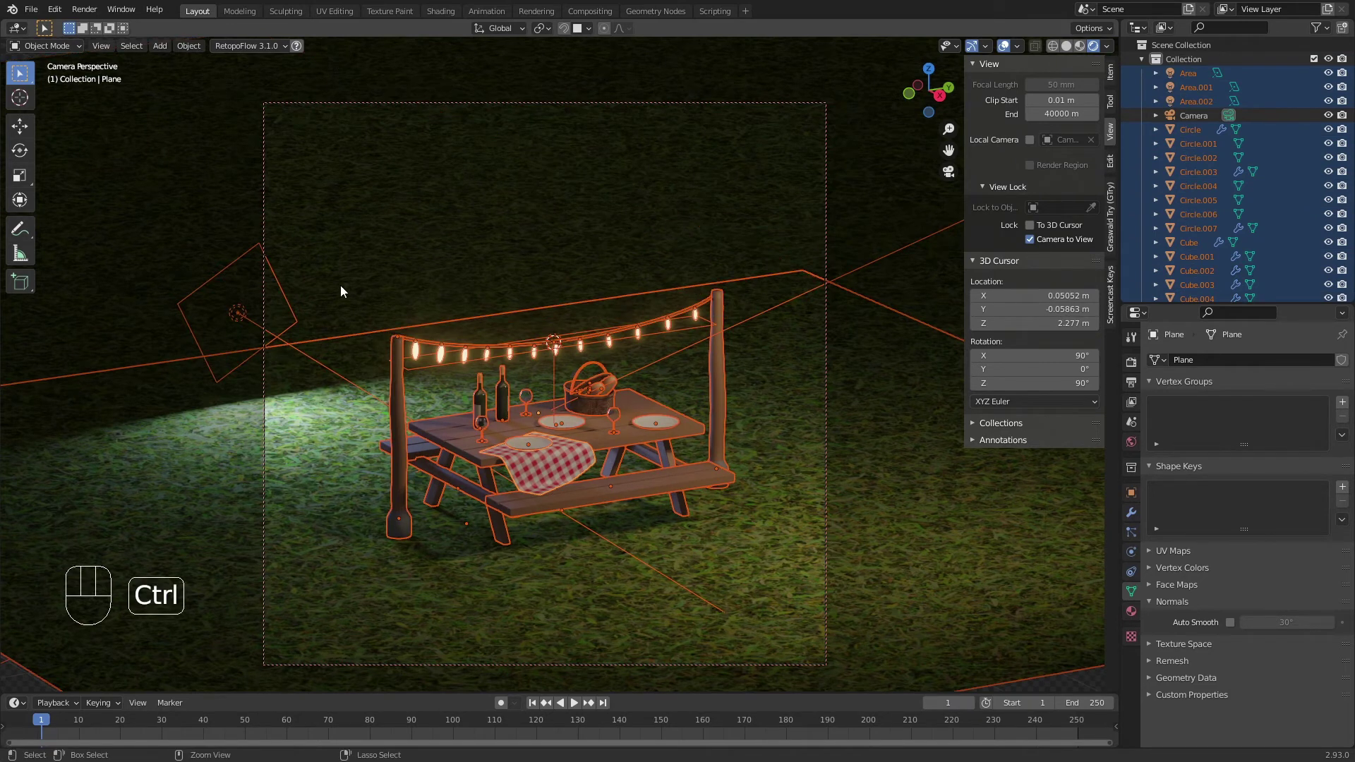
left_click_drag(331, 238, 241, 294, "ctrl")
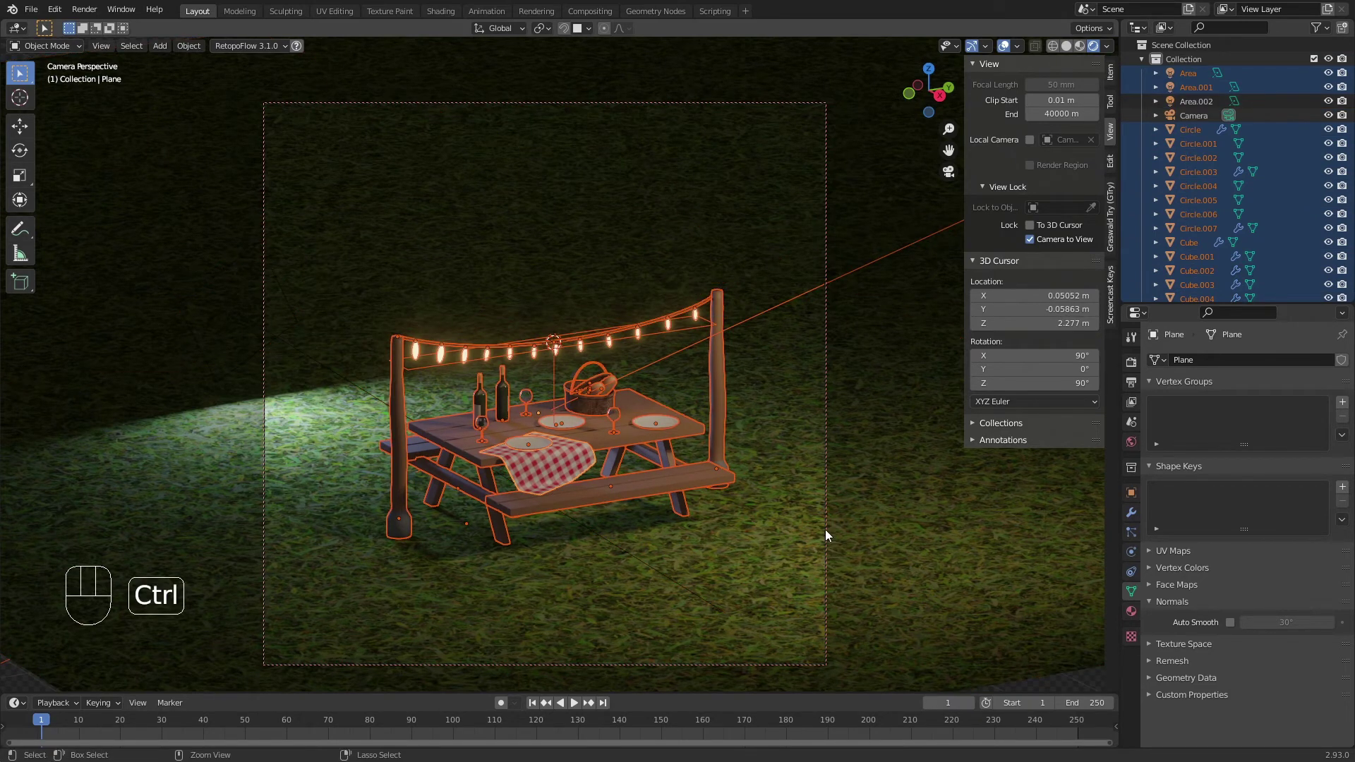
left_click_drag(805, 230, 806, 422, "ctrl")
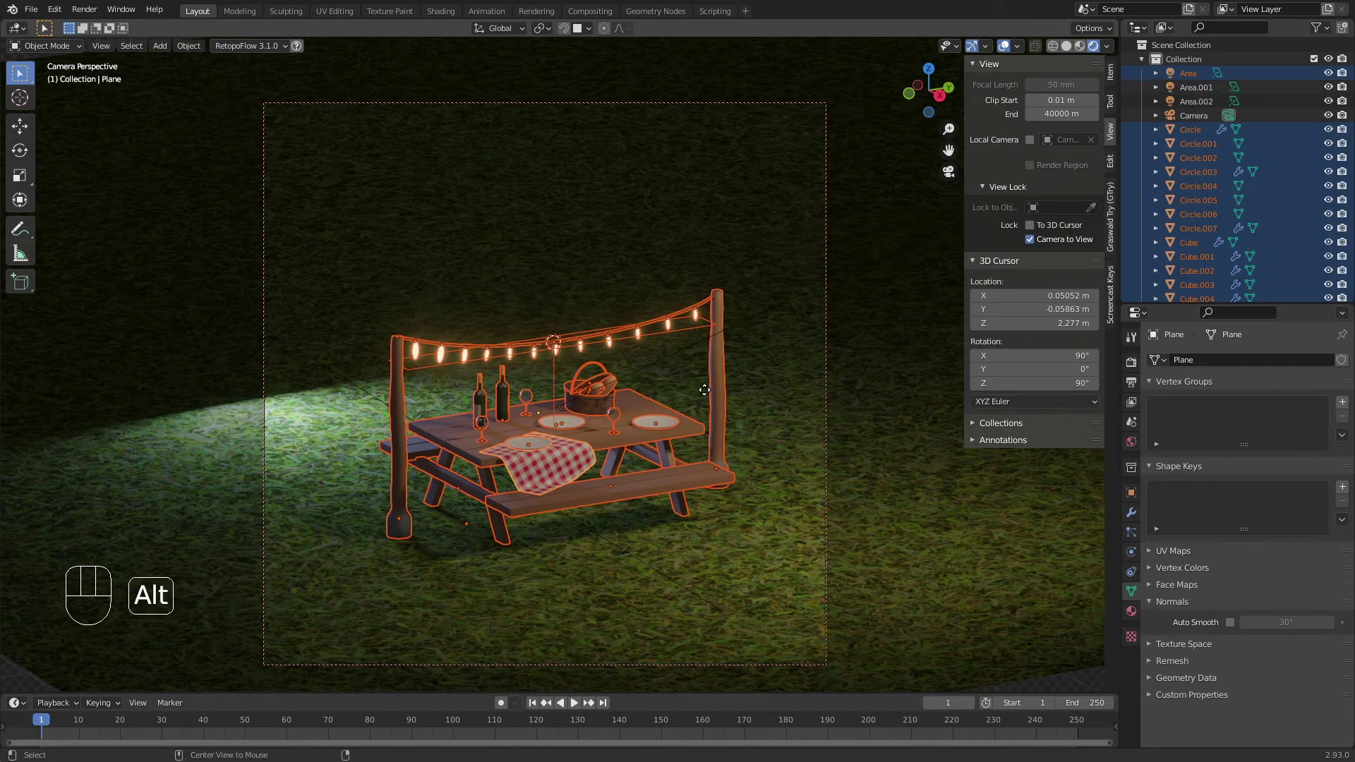
Step: Make a linked duplicate of the picnic set about -9.94 m along X and shift it about 7.29 m along Y
key("alt+d")
key("x")
key("Return")
key("g")
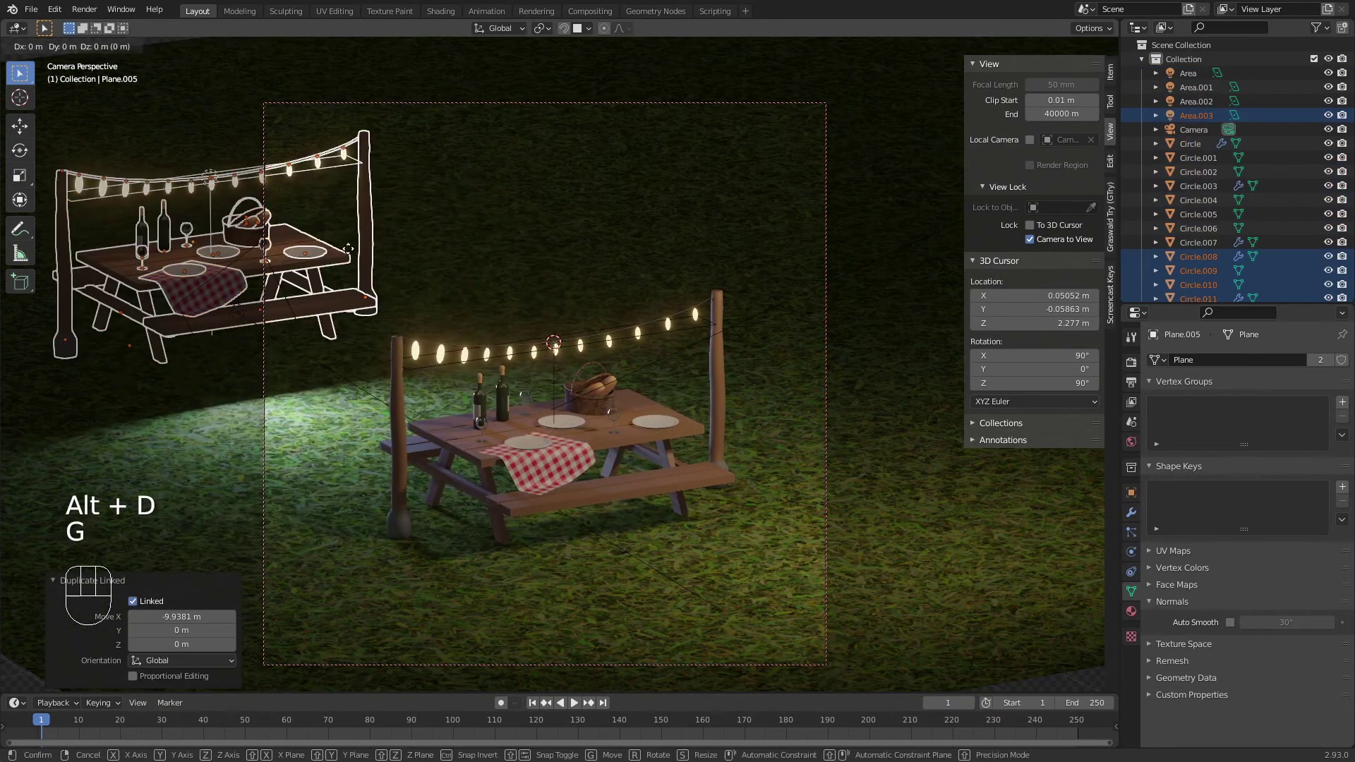
key("y")
left_click(782, 148)
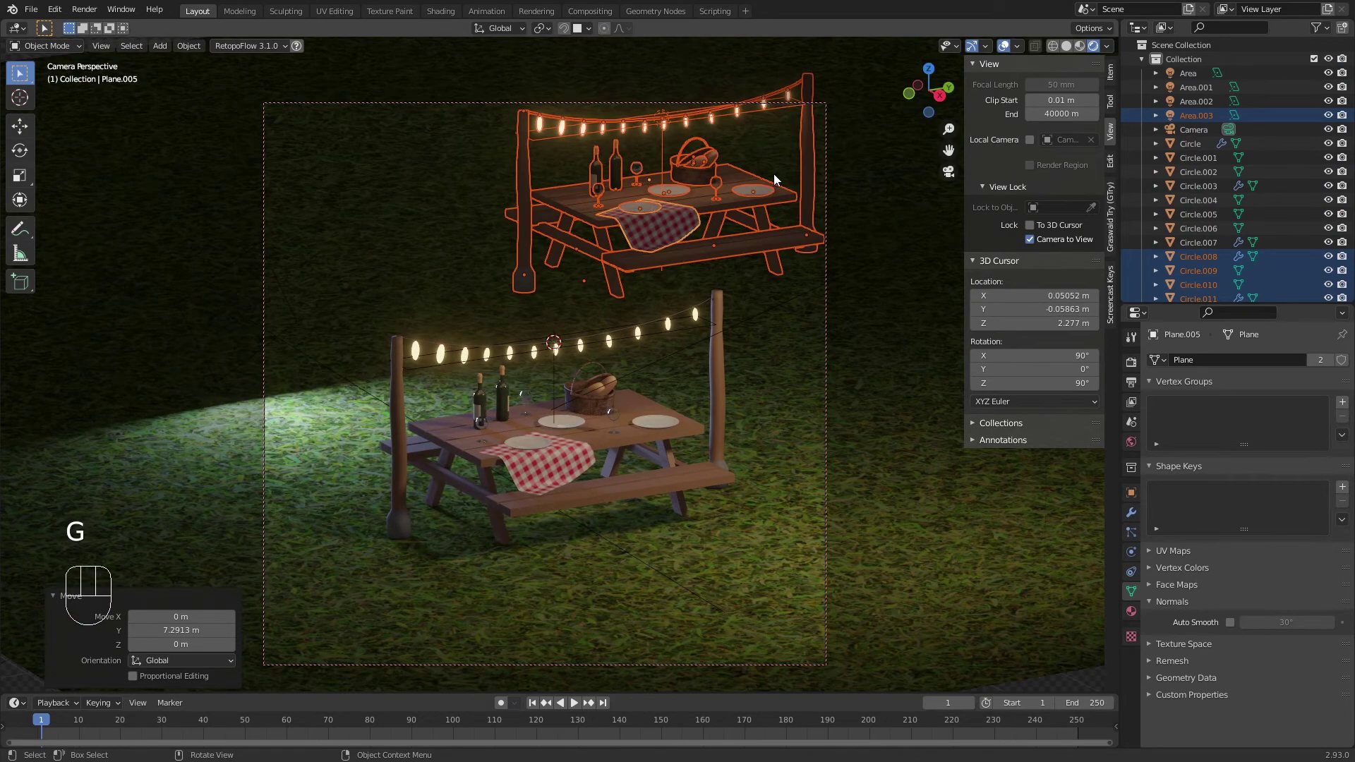
Step: Deselect the duplicated picnic set and reframe the camera at a lower angle to include both tables
left_click(510, 311)
left_click(509, 310)
left_click(743, 462)
scroll(528, 391, "up", 1)
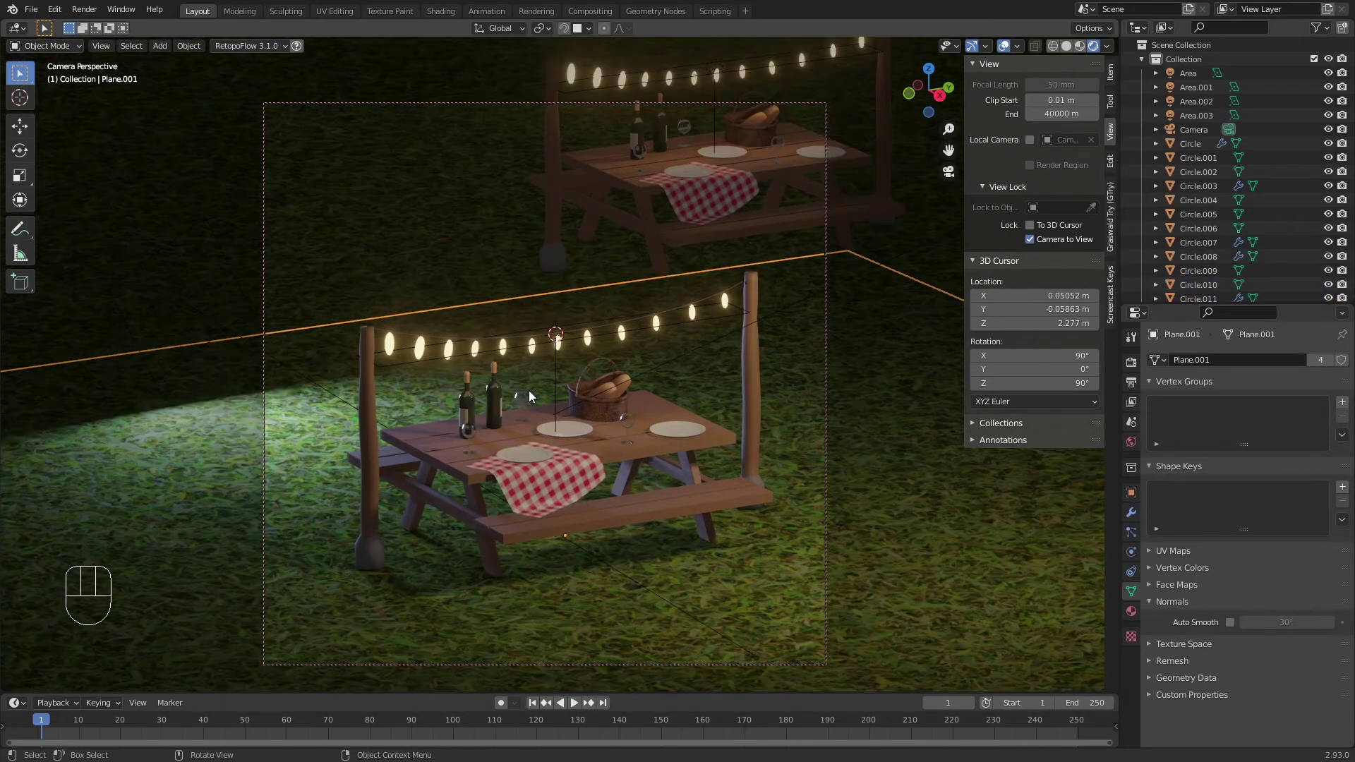
scroll(549, 396, "up", 1)
scroll(549, 396, "down", 1)
middle_click_drag(547, 394, 560, 372, "shift")
Step: Move one wine bottle on the background table to the far side of the bread basket
left_click(666, 204)
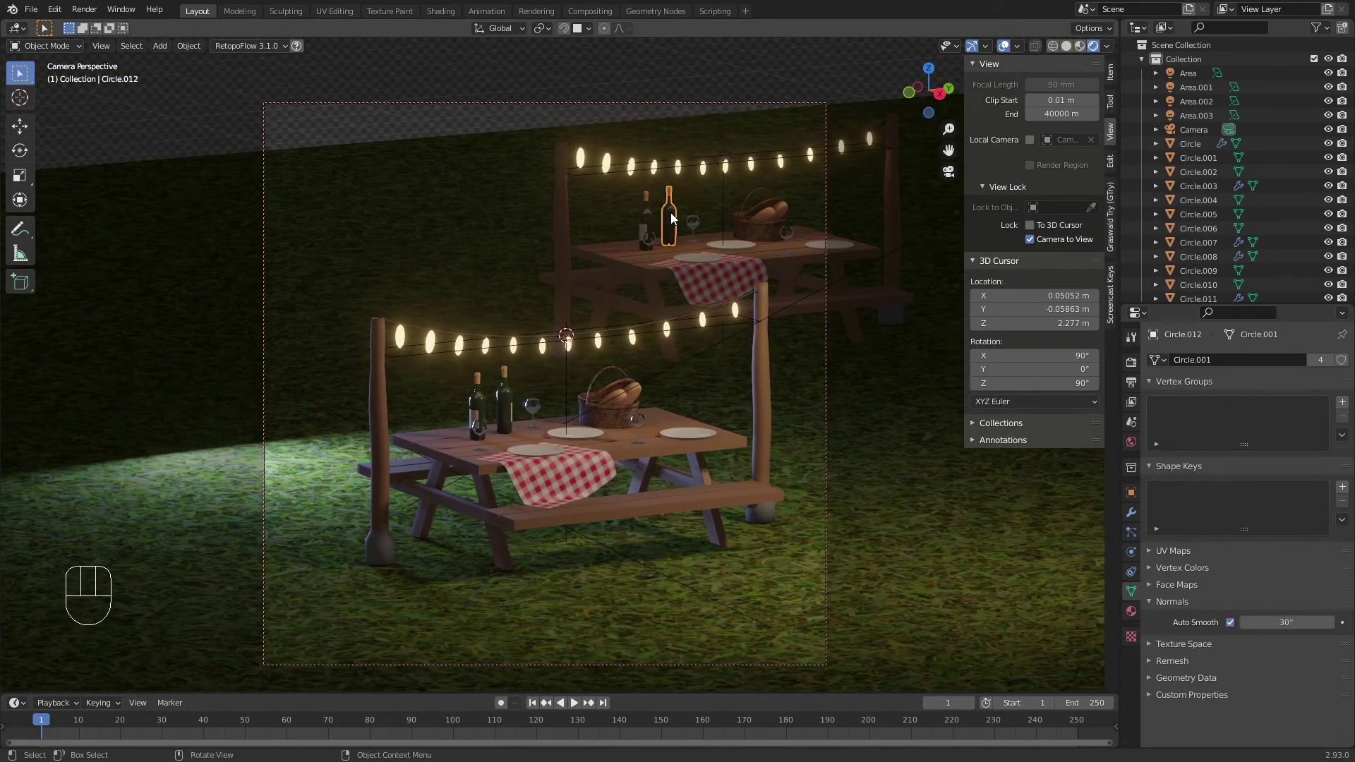
left_click(673, 219)
key("g")
left_click(808, 194)
Step: Swap the bread basket and the remaining wine bottle on the background table, placing the bottle beside the other one
left_click(763, 226)
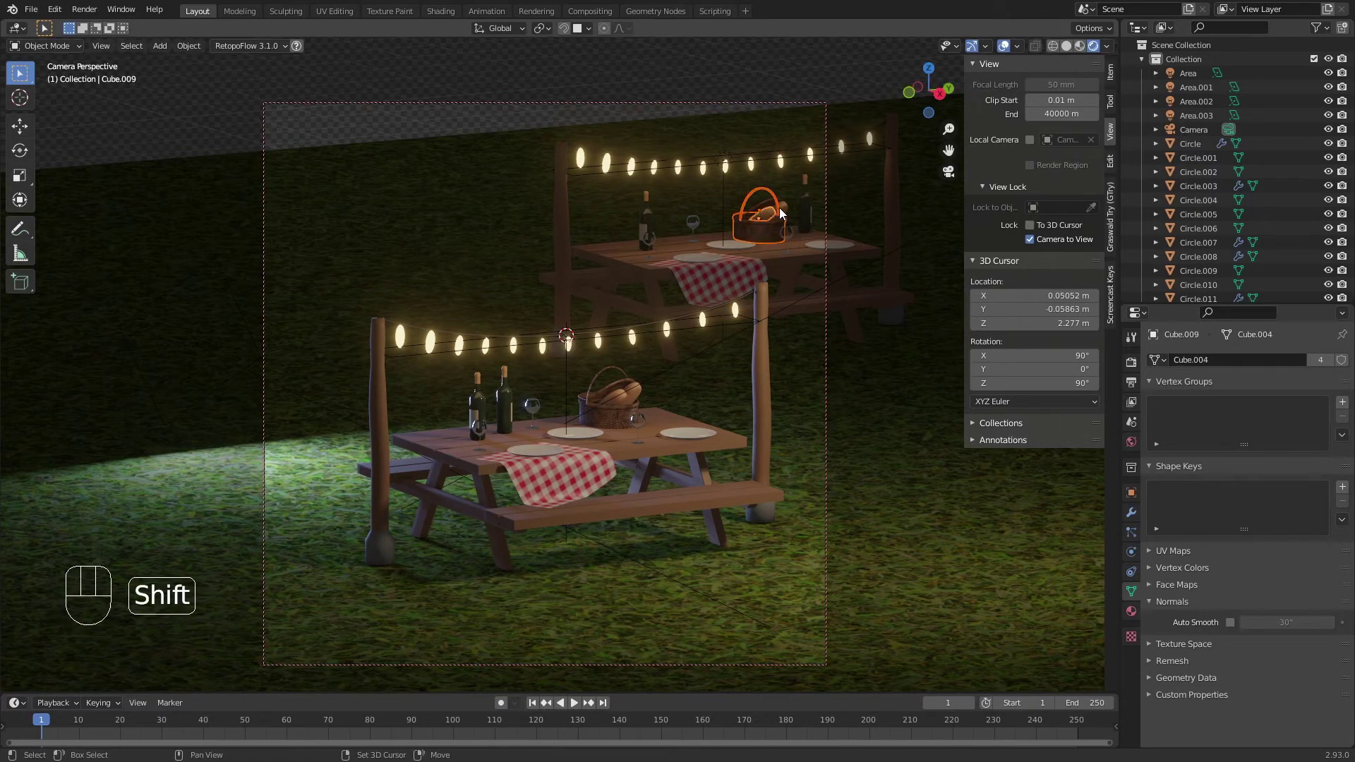
key("g")
left_click(638, 215)
left_click(646, 205)
key("g")
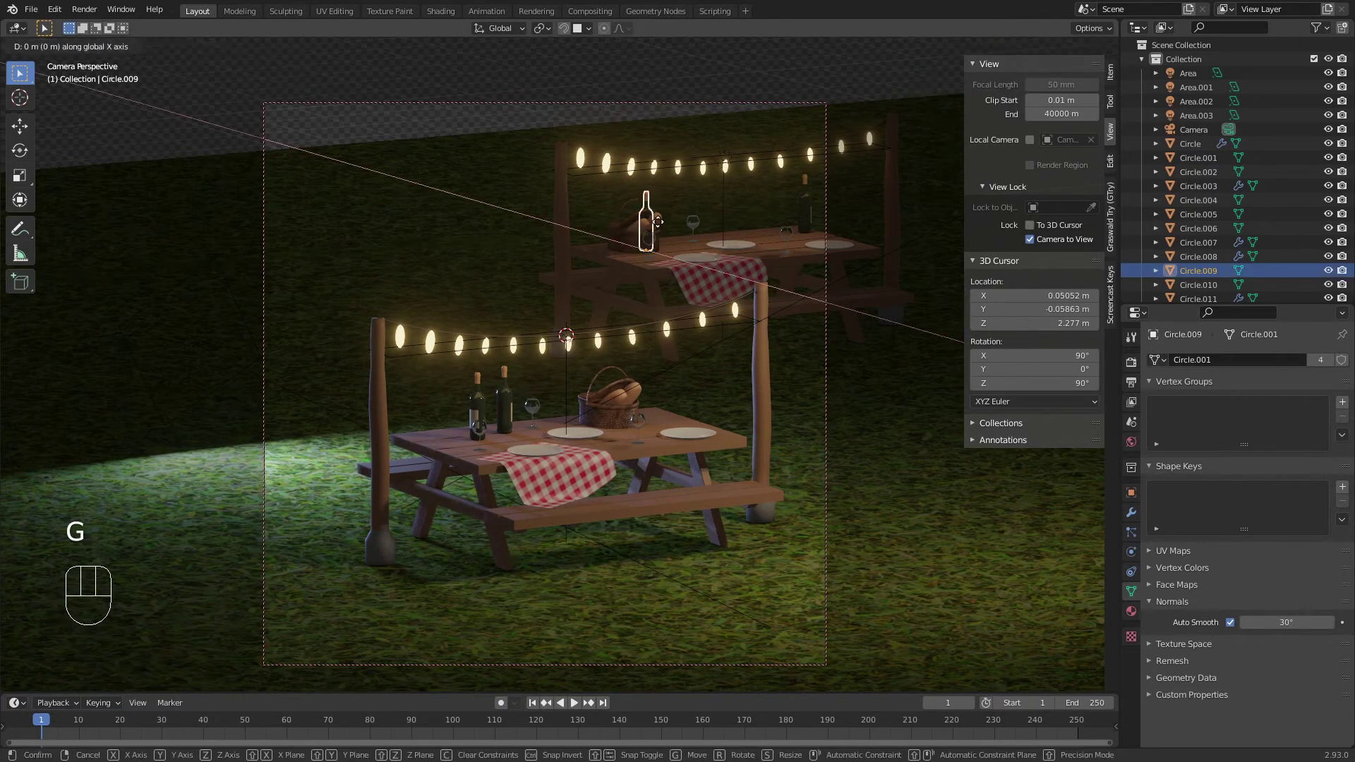
left_click(765, 209)
Step: Delete the middle plate from the background table
left_click(739, 243)
key("x")
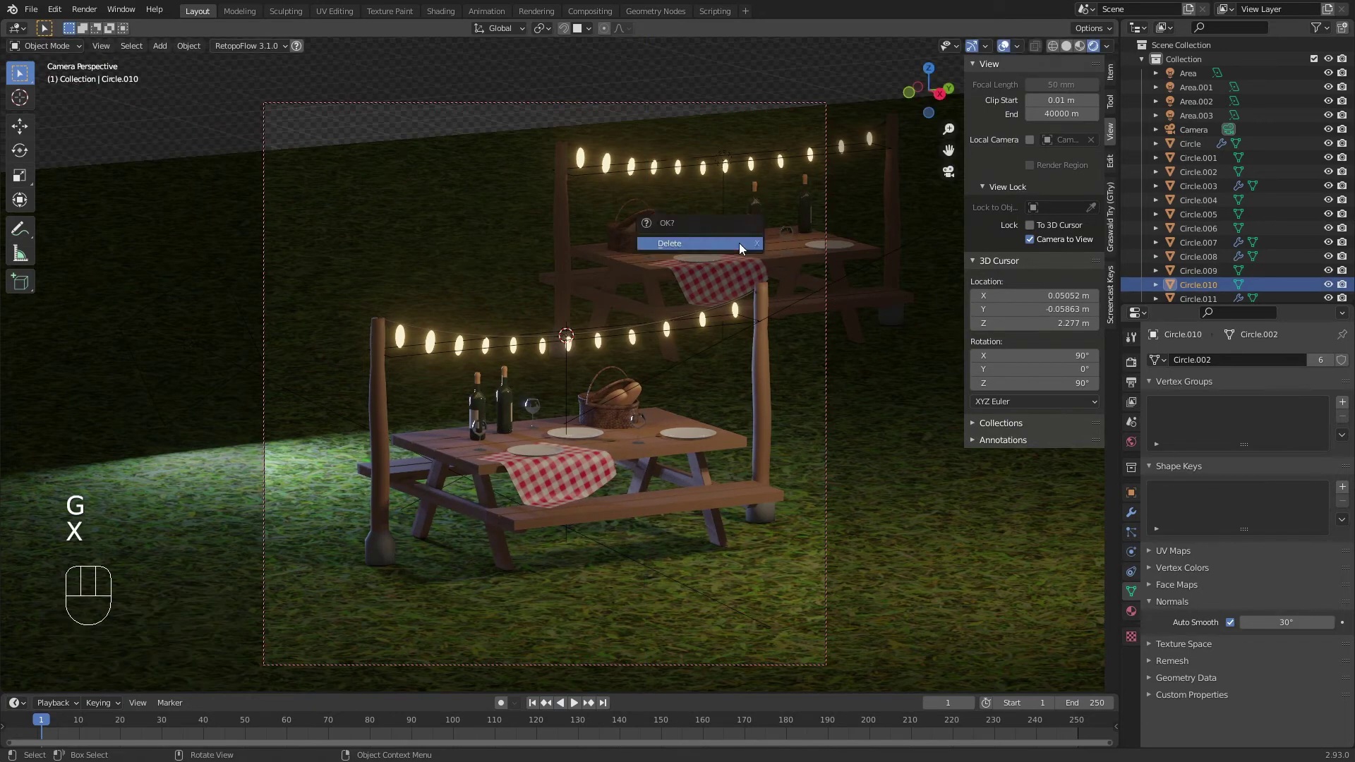
left_click(739, 243)
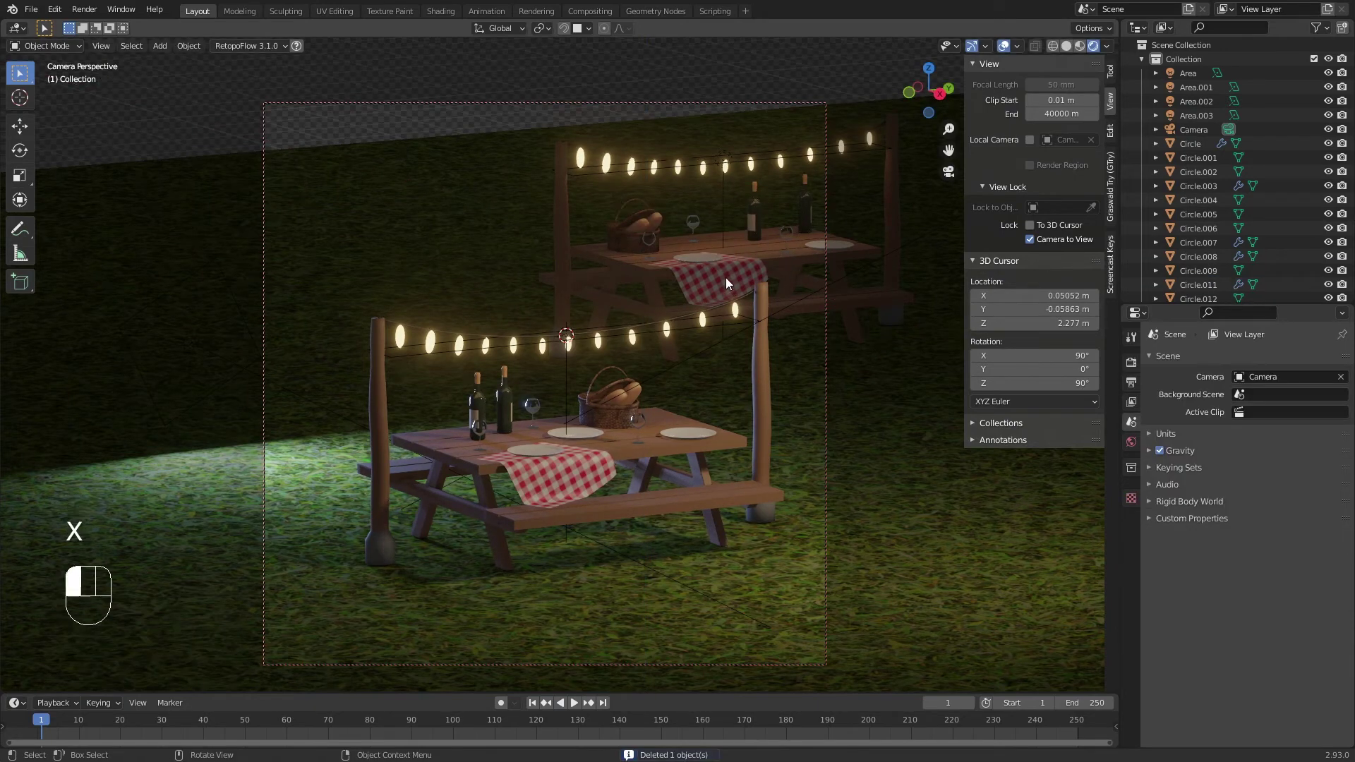
left_click(266, 278)
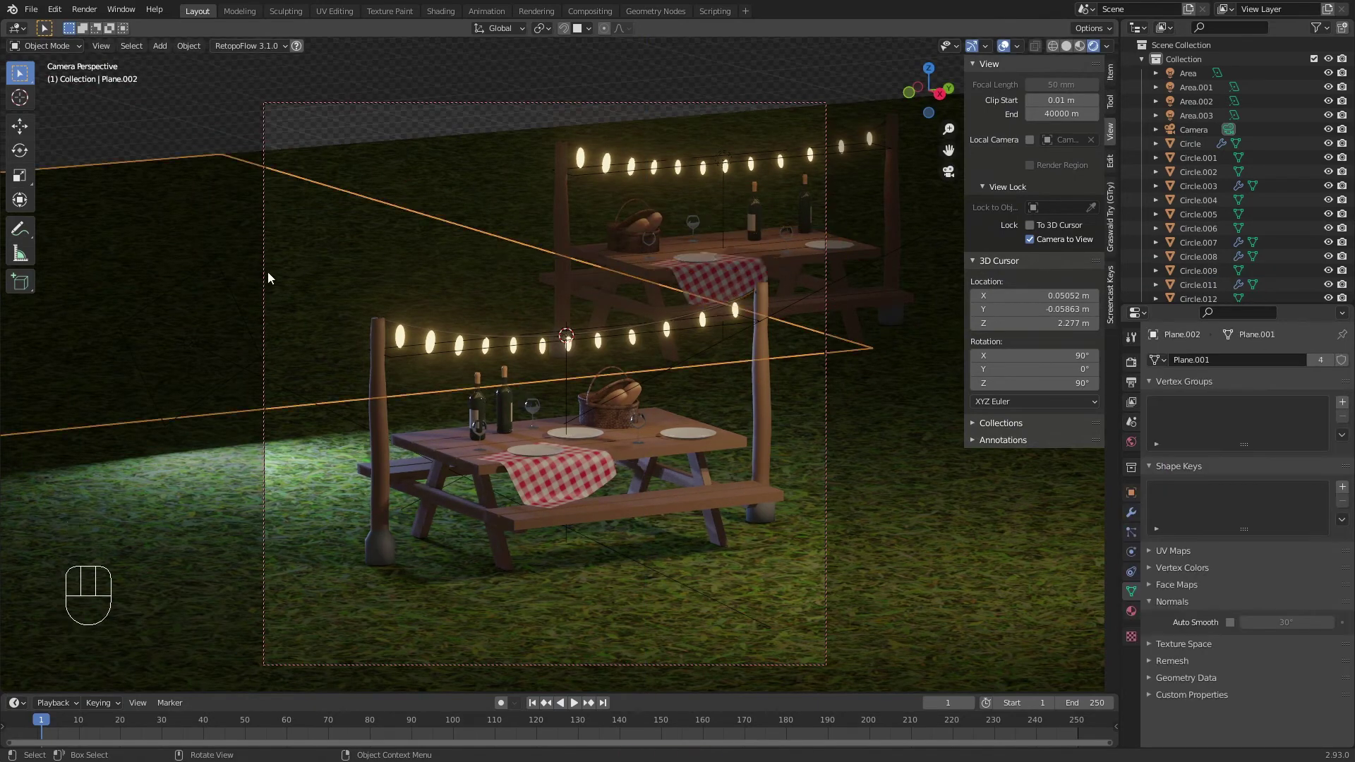
Step: Enable the camera's depth of field focused on the foreground picnic table, set the F-Stop to 0.4, and slightly adjust the camera angle
left_click(825, 365)
left_click(827, 374)
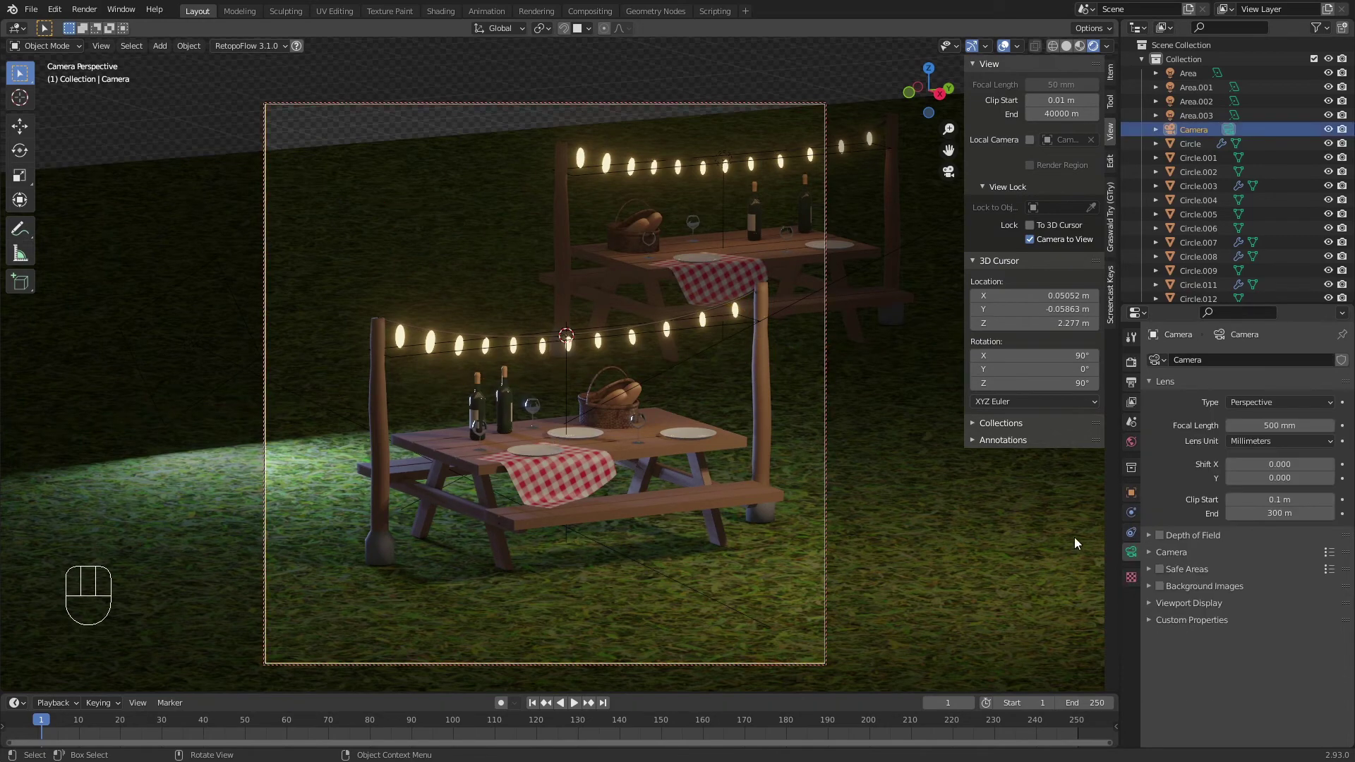
left_click(1160, 535)
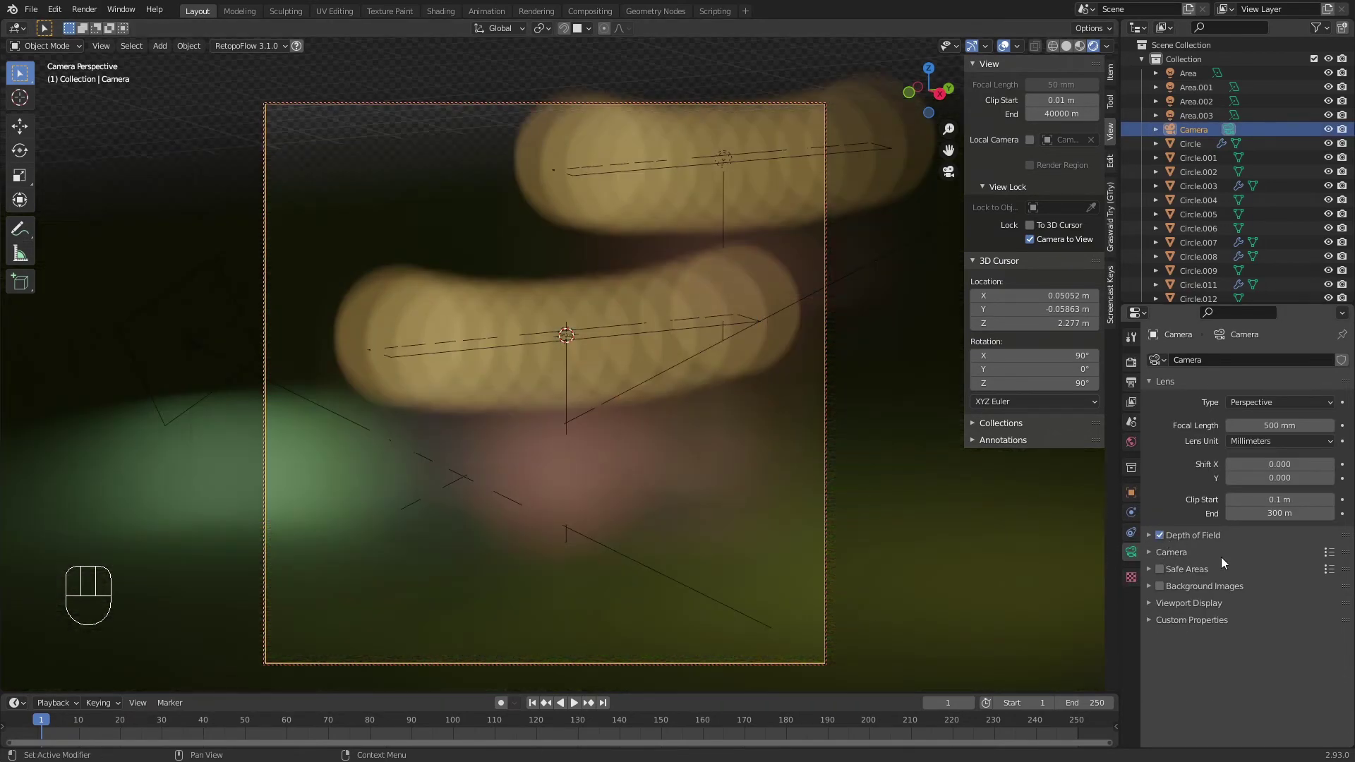
left_click(1326, 556)
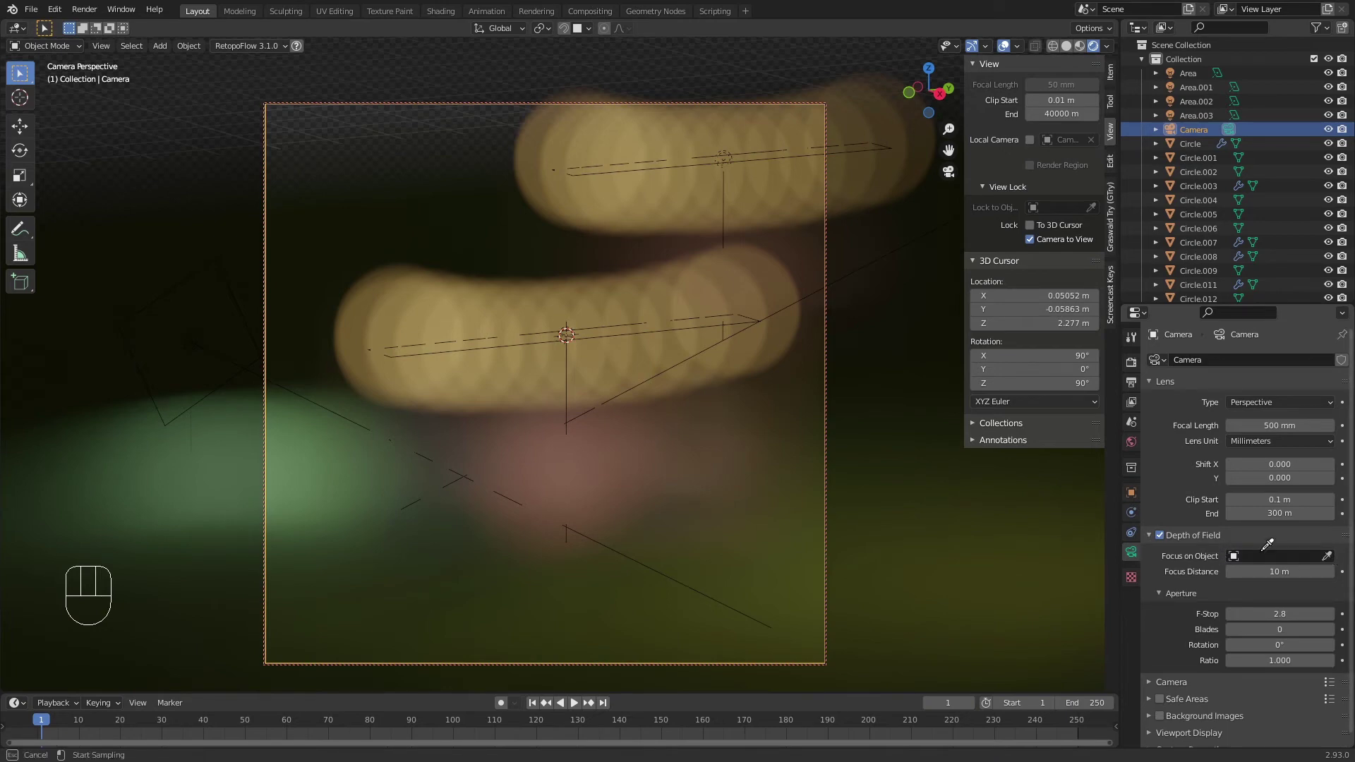
left_click(622, 445)
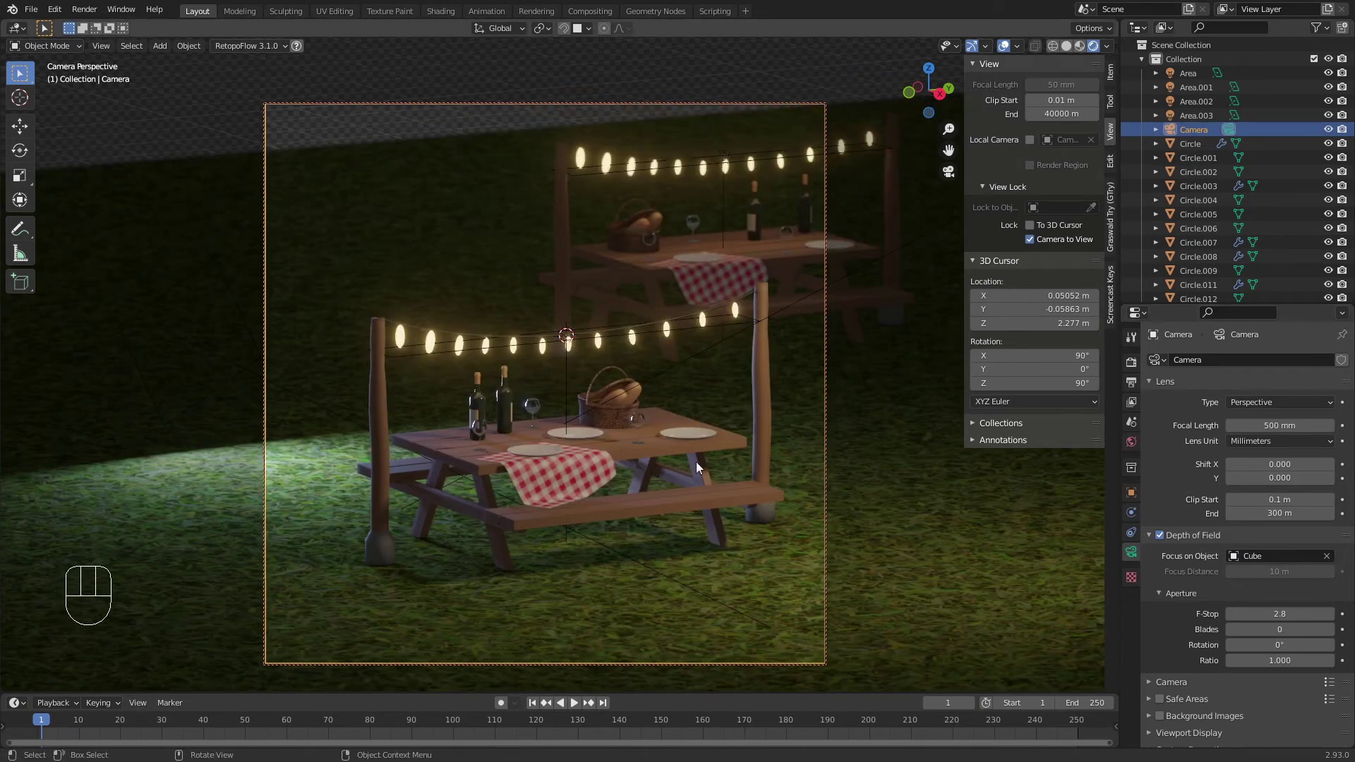
left_click_drag(1270, 613, 1215, 613)
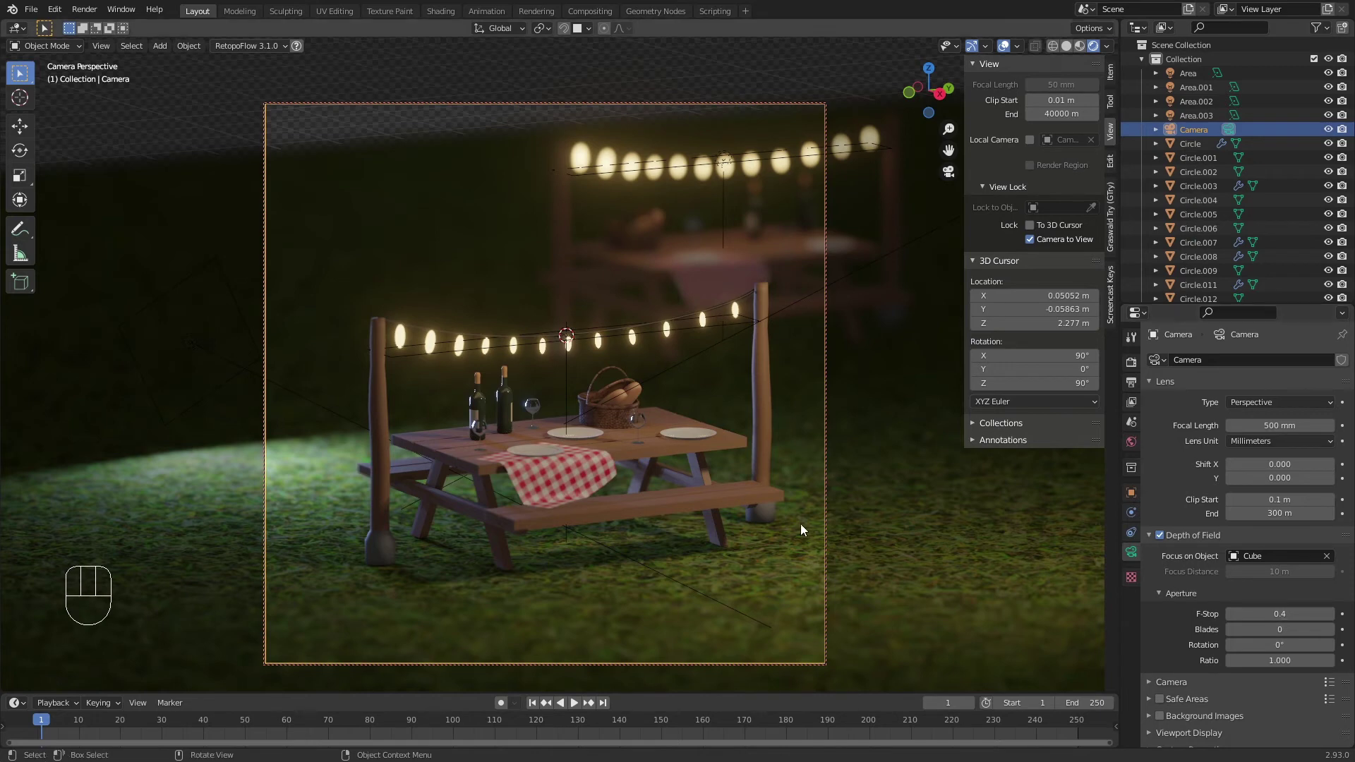
middle_click_drag(801, 523, 794, 519)
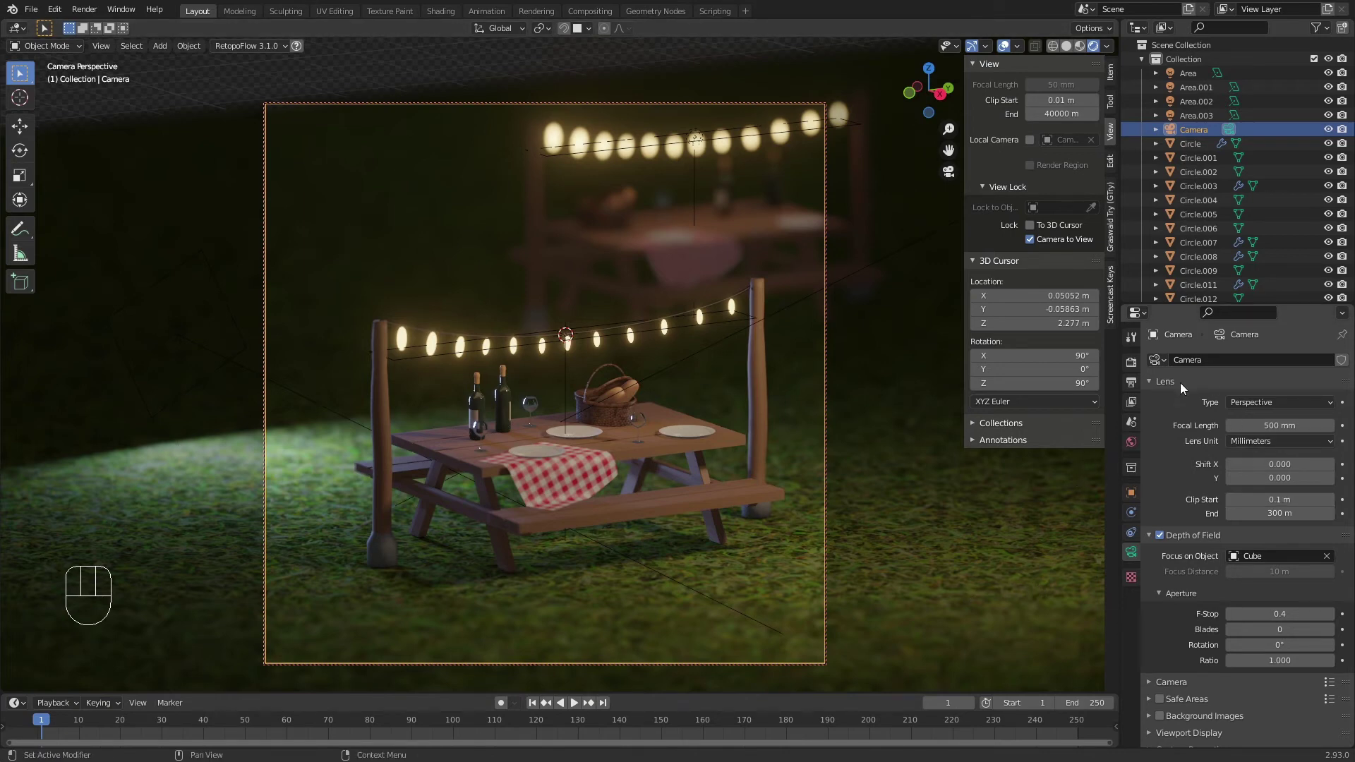
Step: Compare the scene with and without Bloom in the render settings, leaving Bloom enabled
left_click(1130, 363)
left_click(1160, 473)
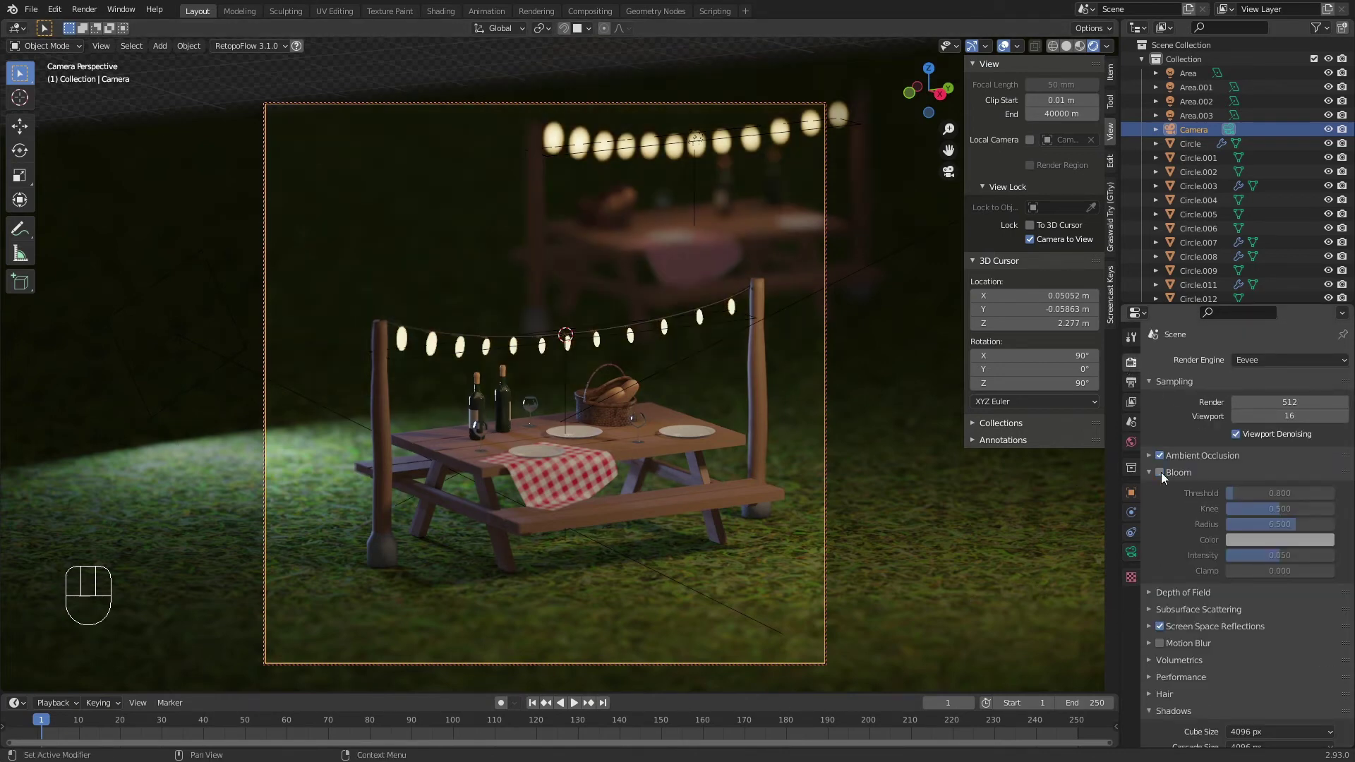
left_click(1159, 472)
left_click(1162, 472)
left_click(1161, 472)
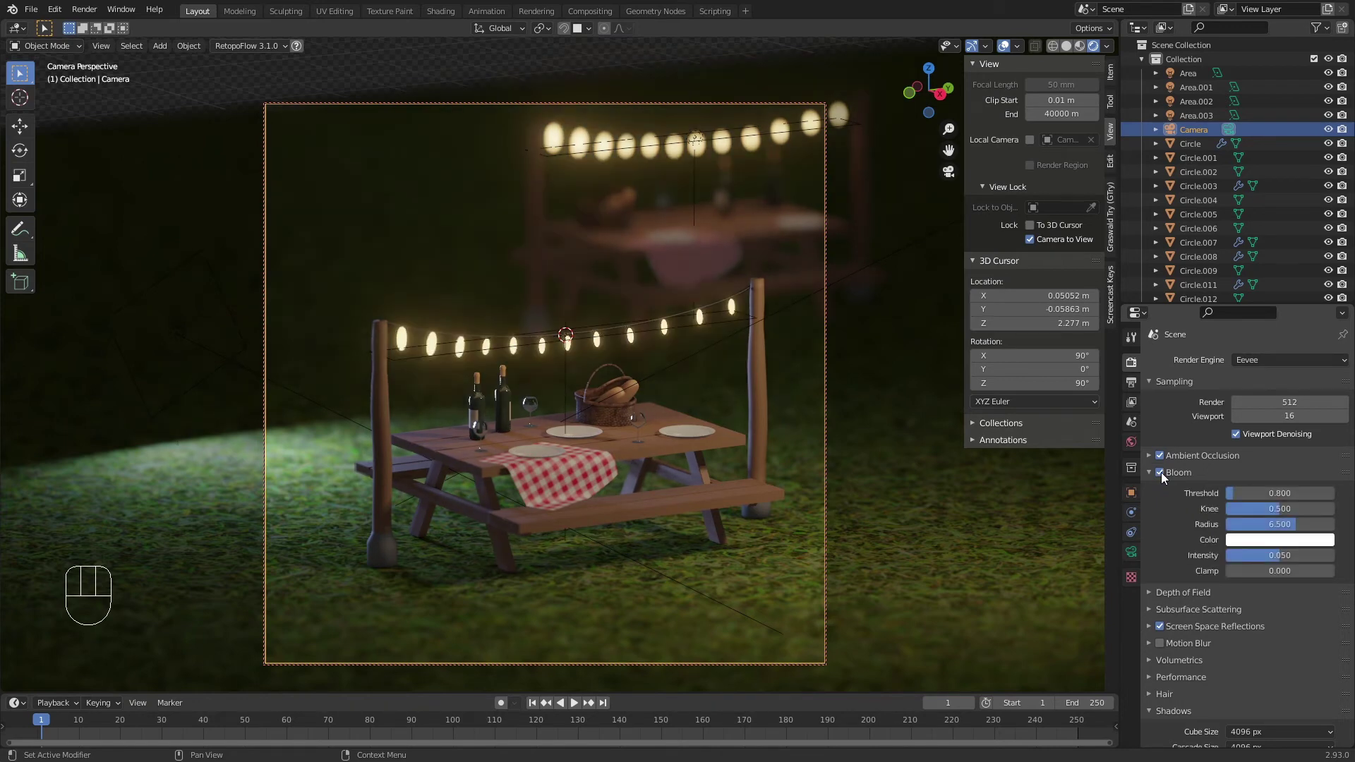
left_click(1162, 473)
left_click(1161, 473)
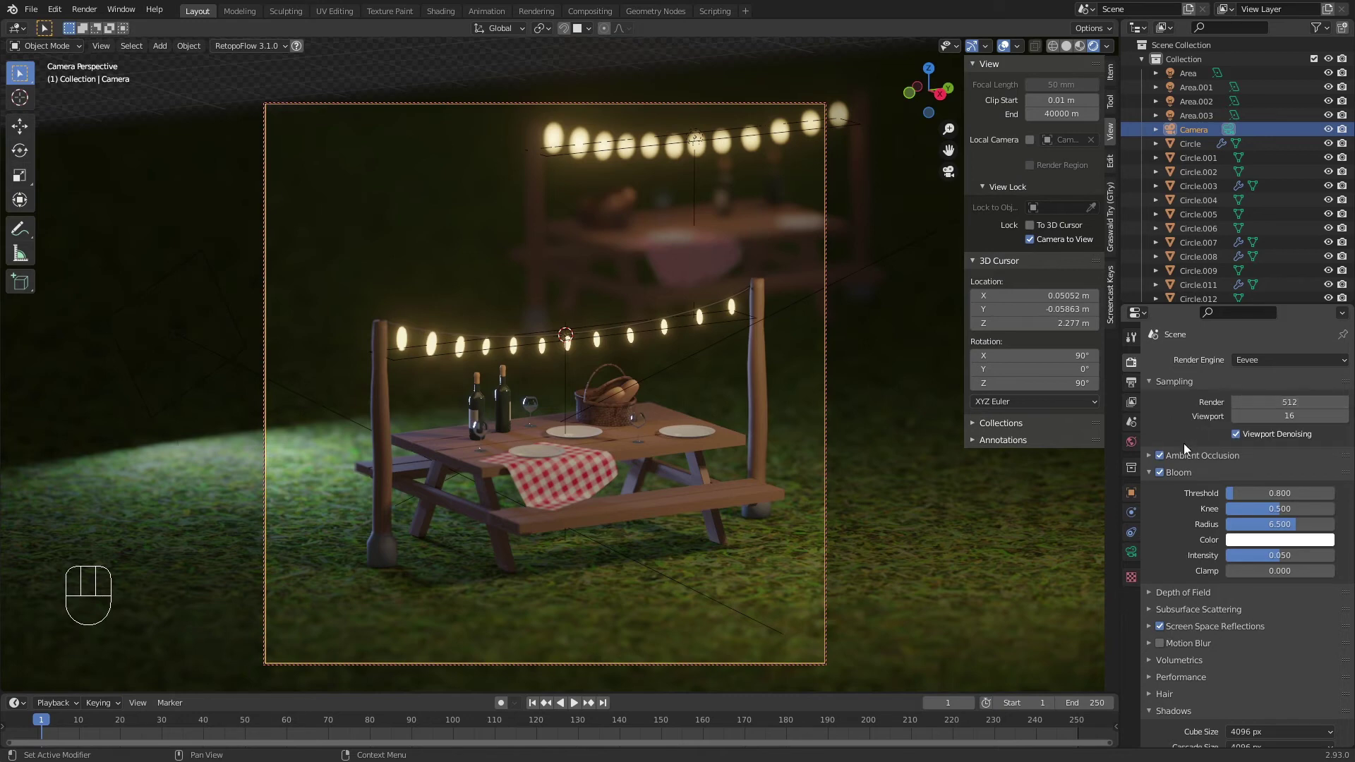
Step: Try the High Contrast look in the scene's Color Management, then set it to Medium High Contrast
scroll(1185, 449, "down", 8)
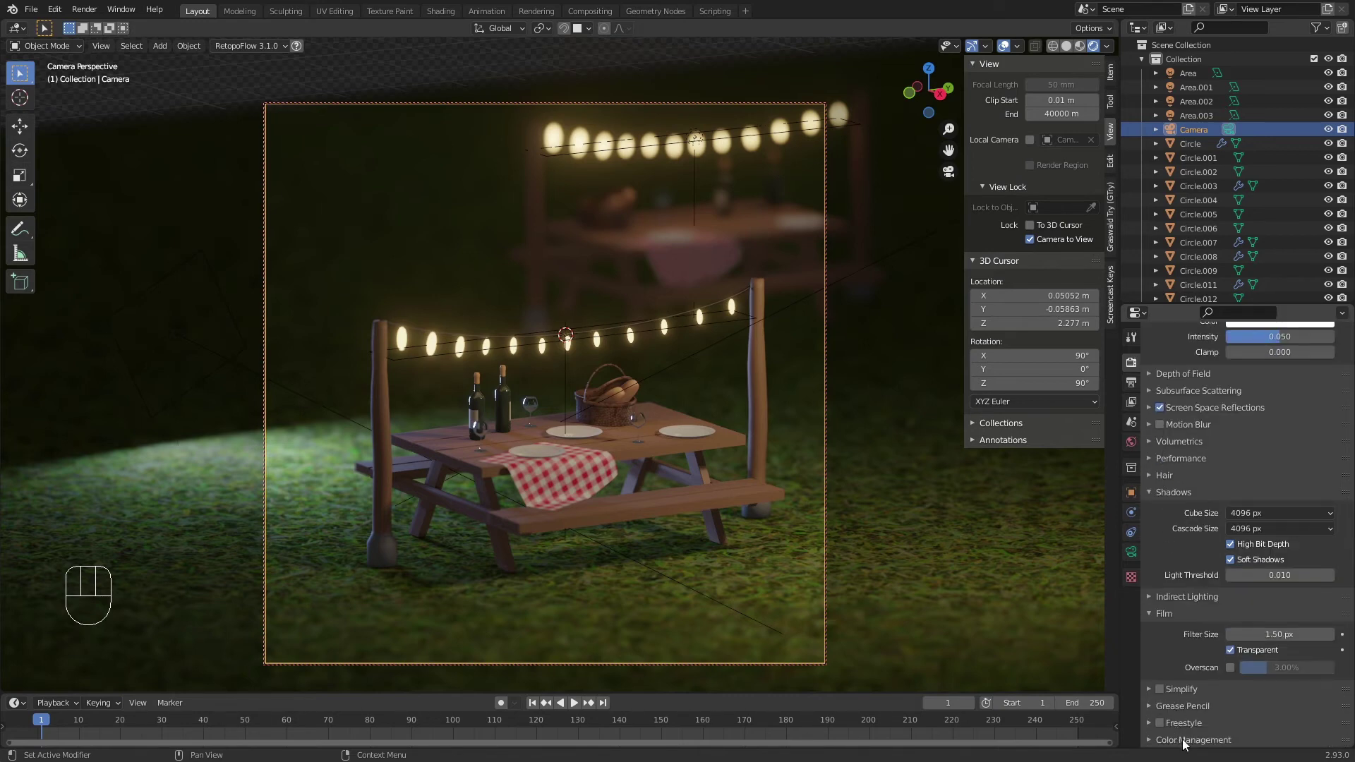
left_click(1184, 740)
scroll(1218, 641, "down", 5)
left_click(1280, 663)
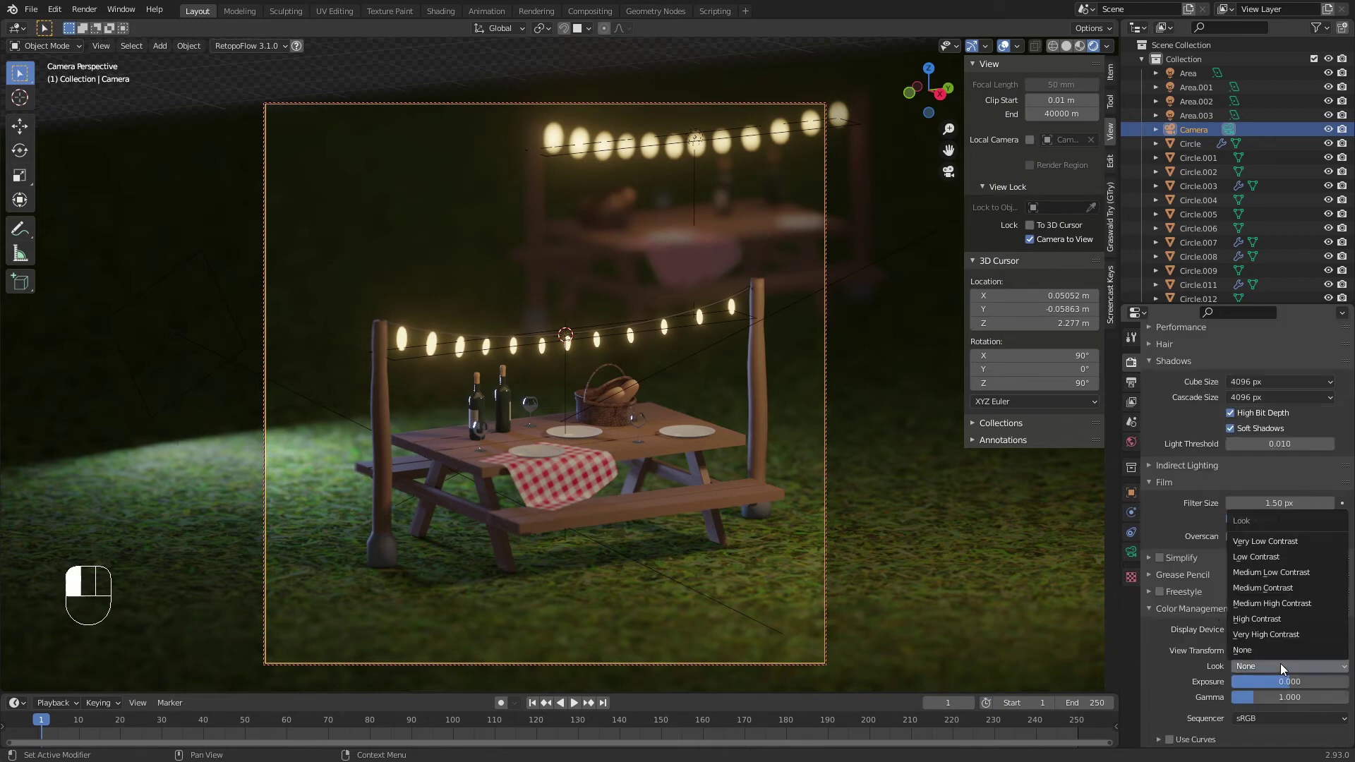
left_click(1284, 615)
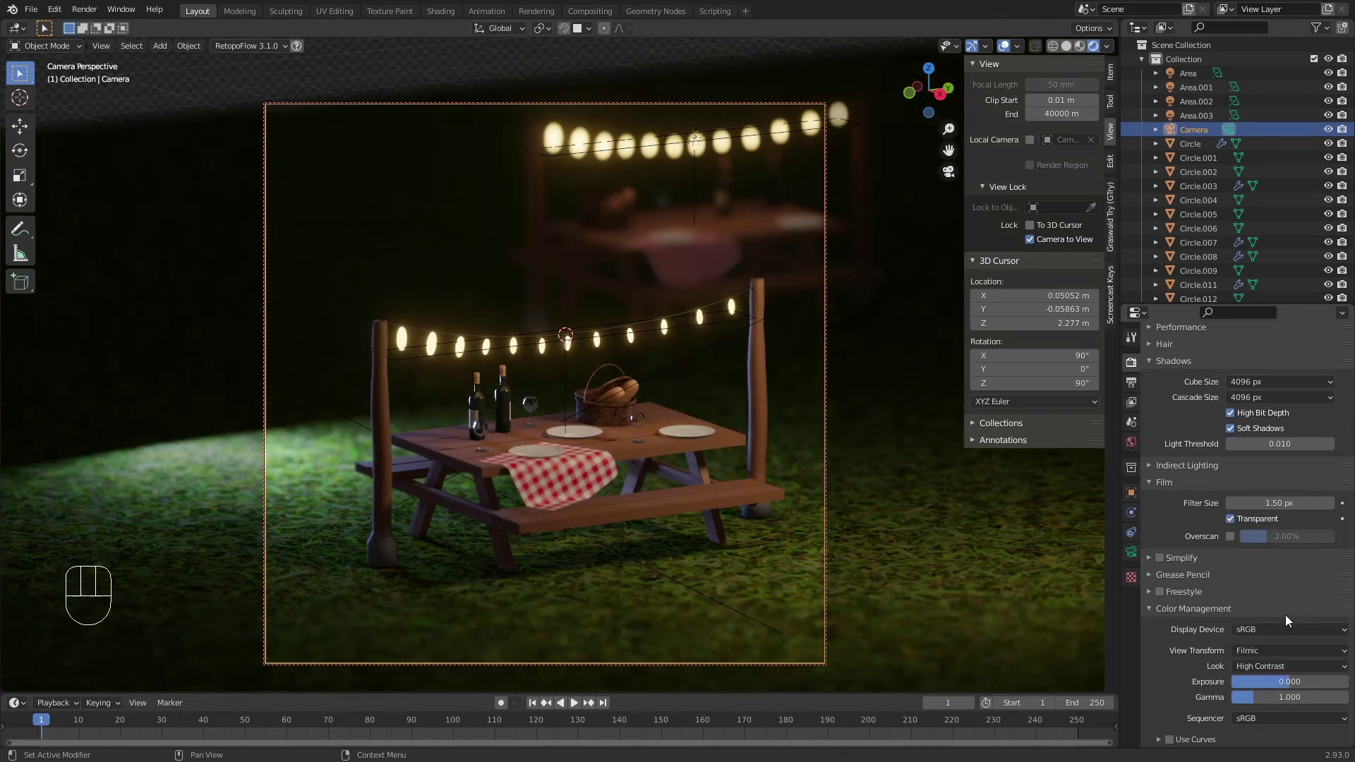
left_click(1289, 664)
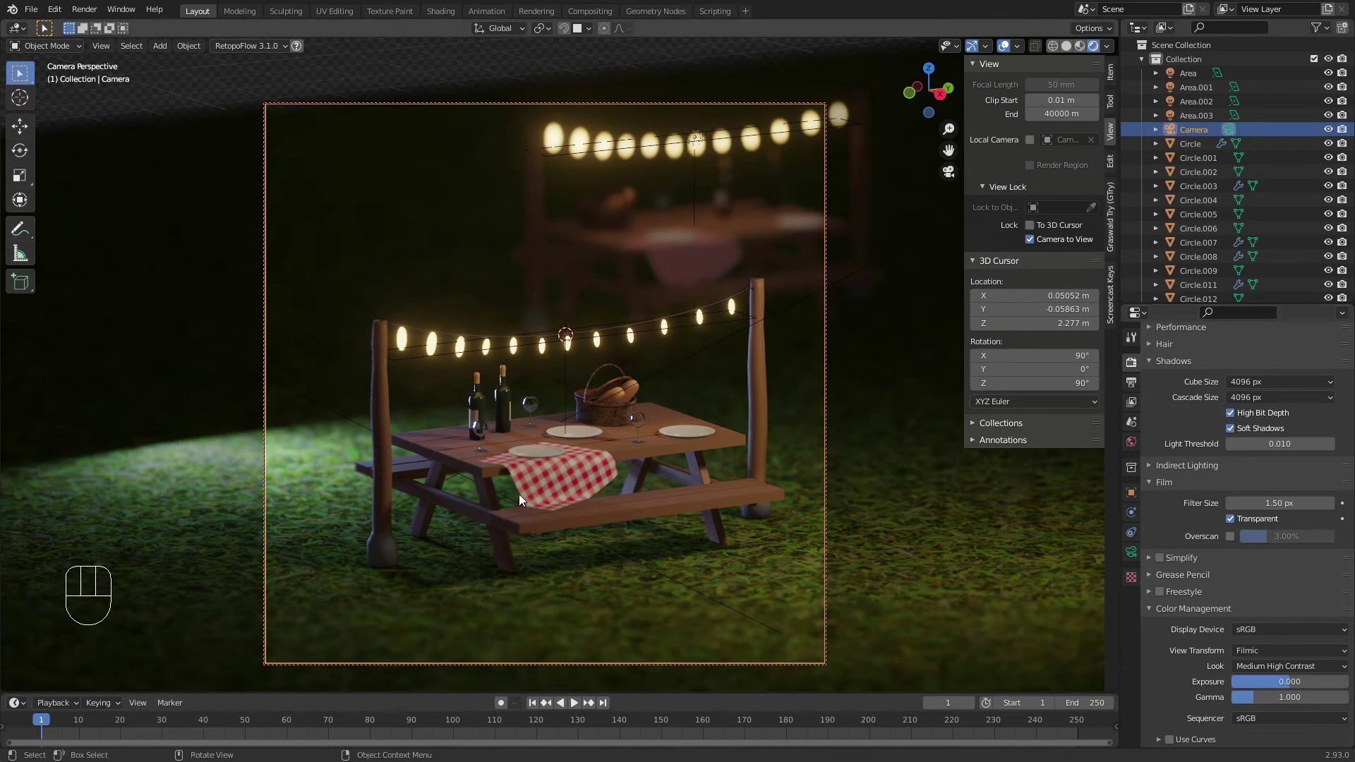
Step: Reposition the area light that illuminates the grass beside the foreground table
left_click(290, 317)
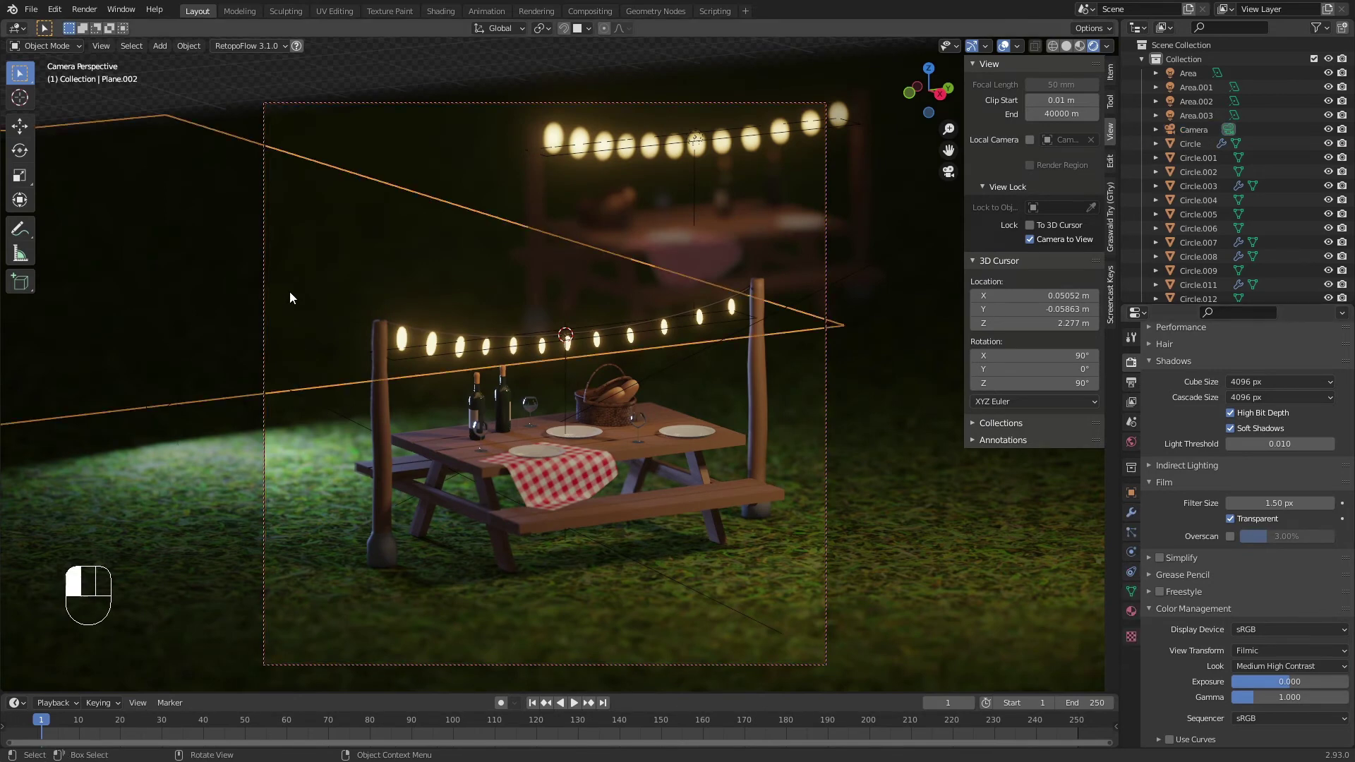
left_click(277, 425)
left_click(326, 406)
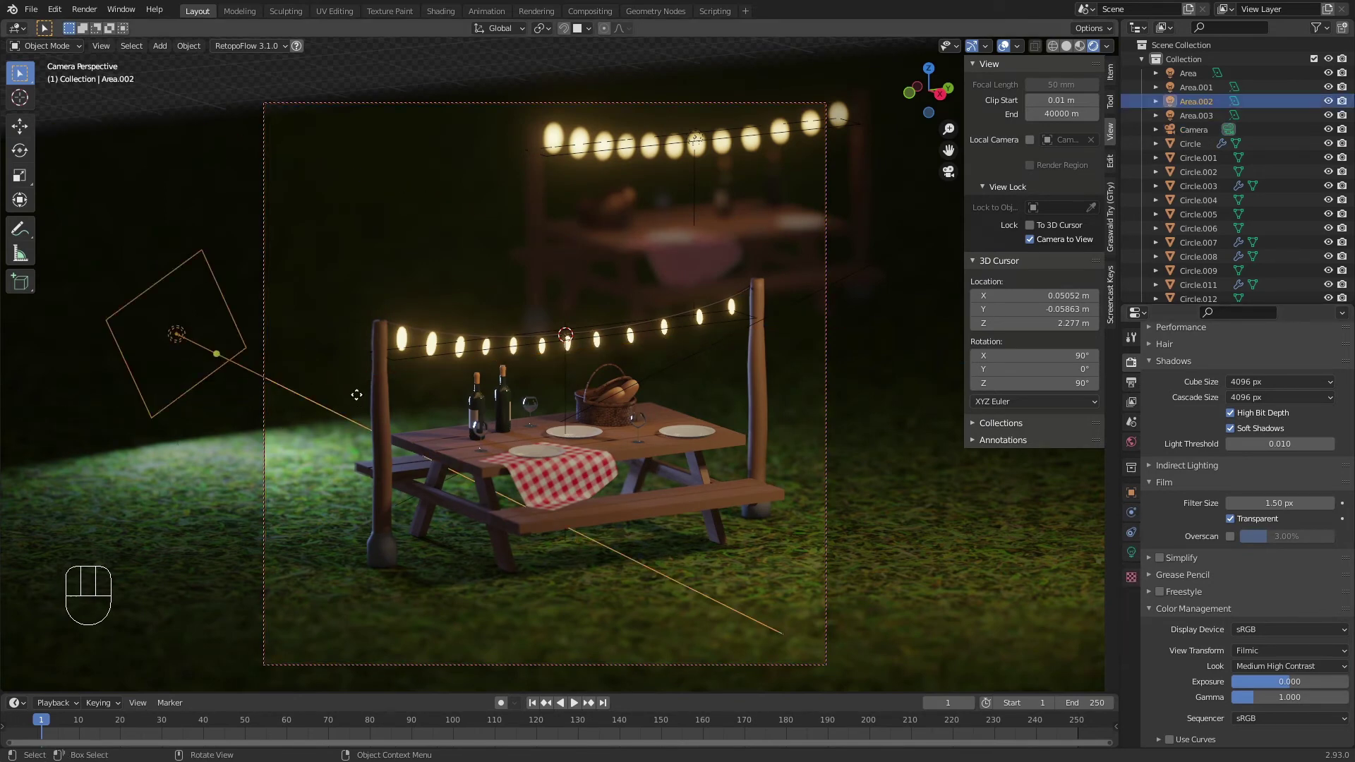
key("g")
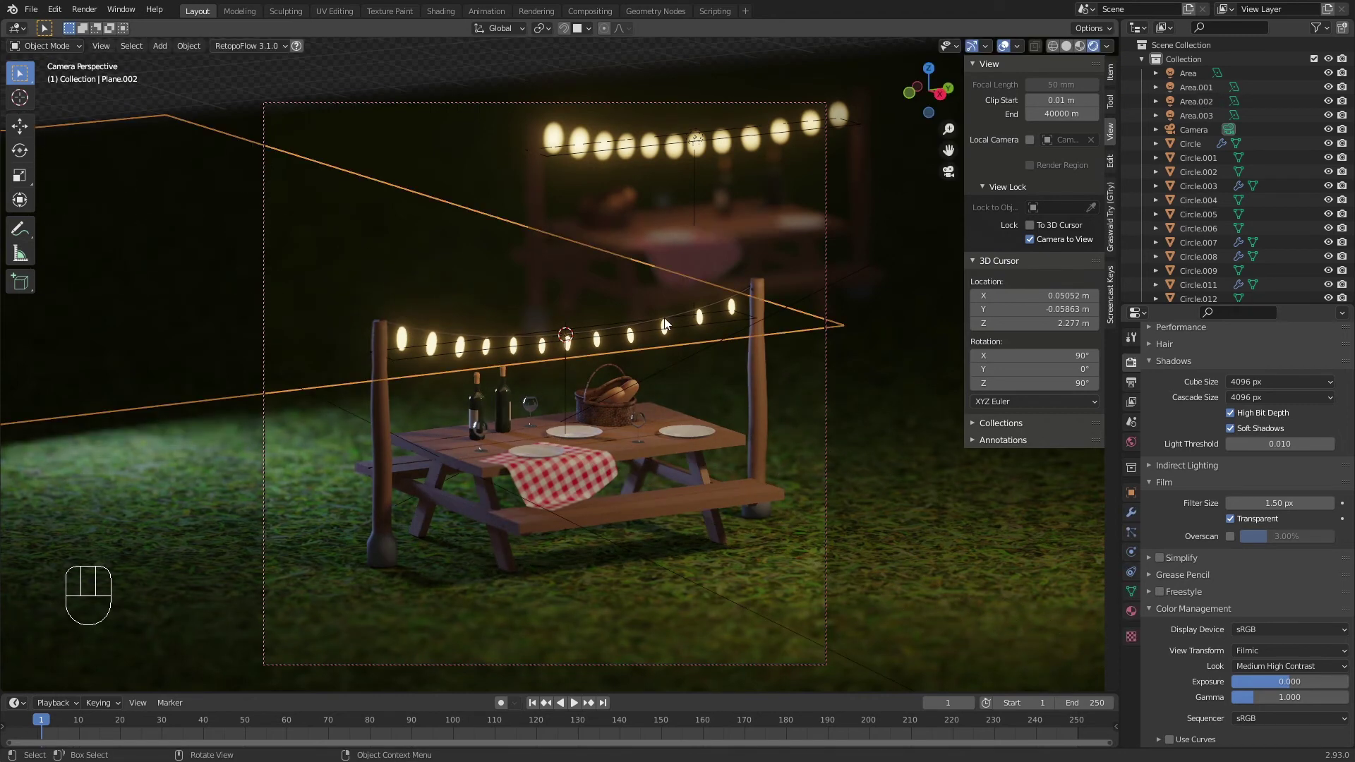
Step: Select only the foreground string lights with their cable and bulbs, excluding the poles, grass, area lights and background table
left_click(663, 319)
left_click(696, 317)
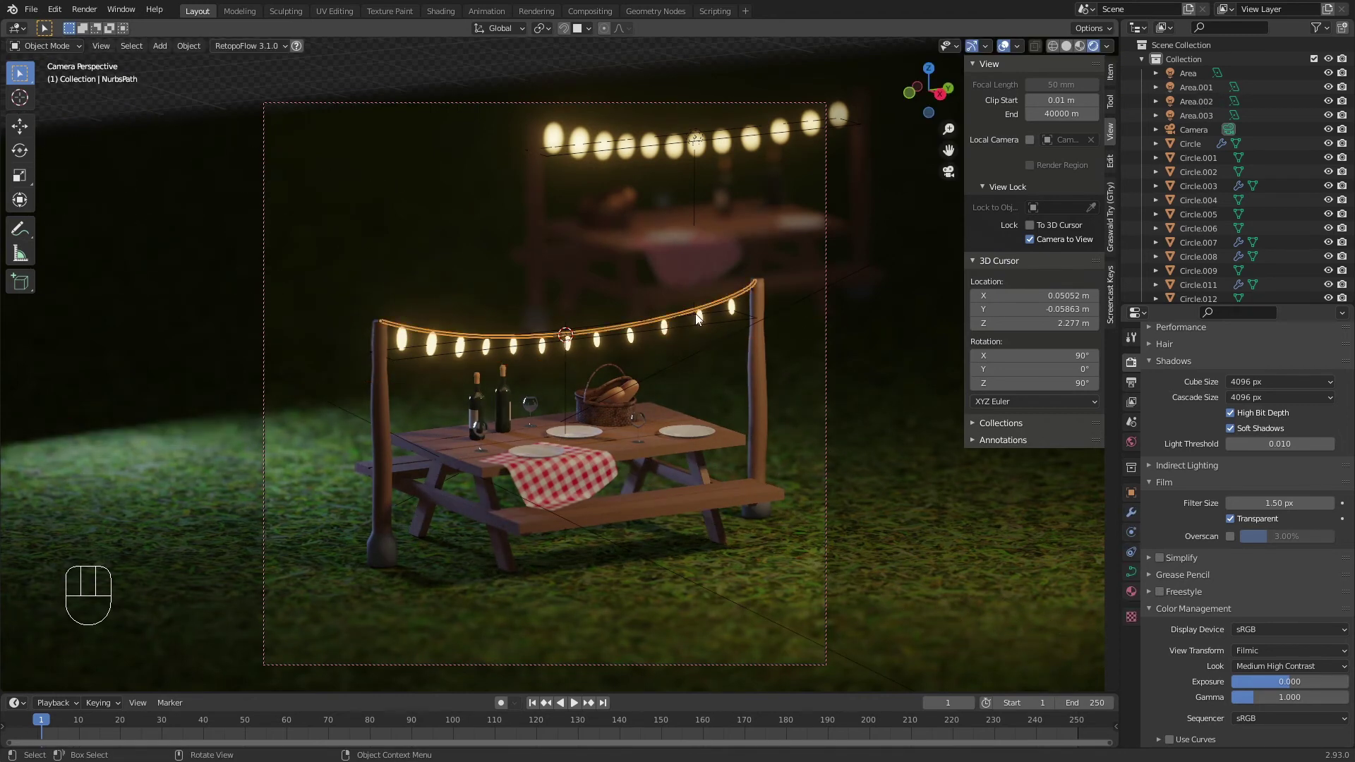
left_click_drag(353, 311, 783, 342)
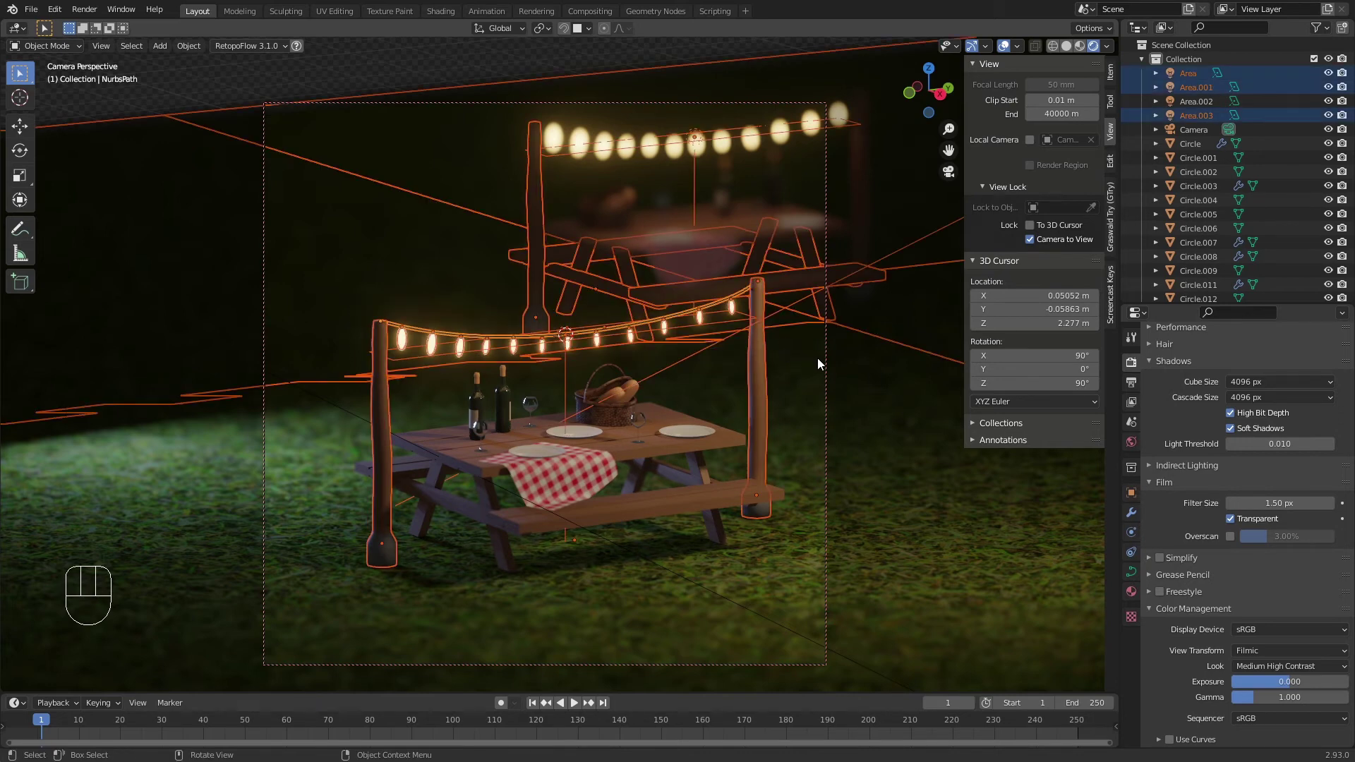
left_click_drag(374, 168, 930, 188, "ctrl")
left_click_drag(400, 115, 724, 269, "ctrl")
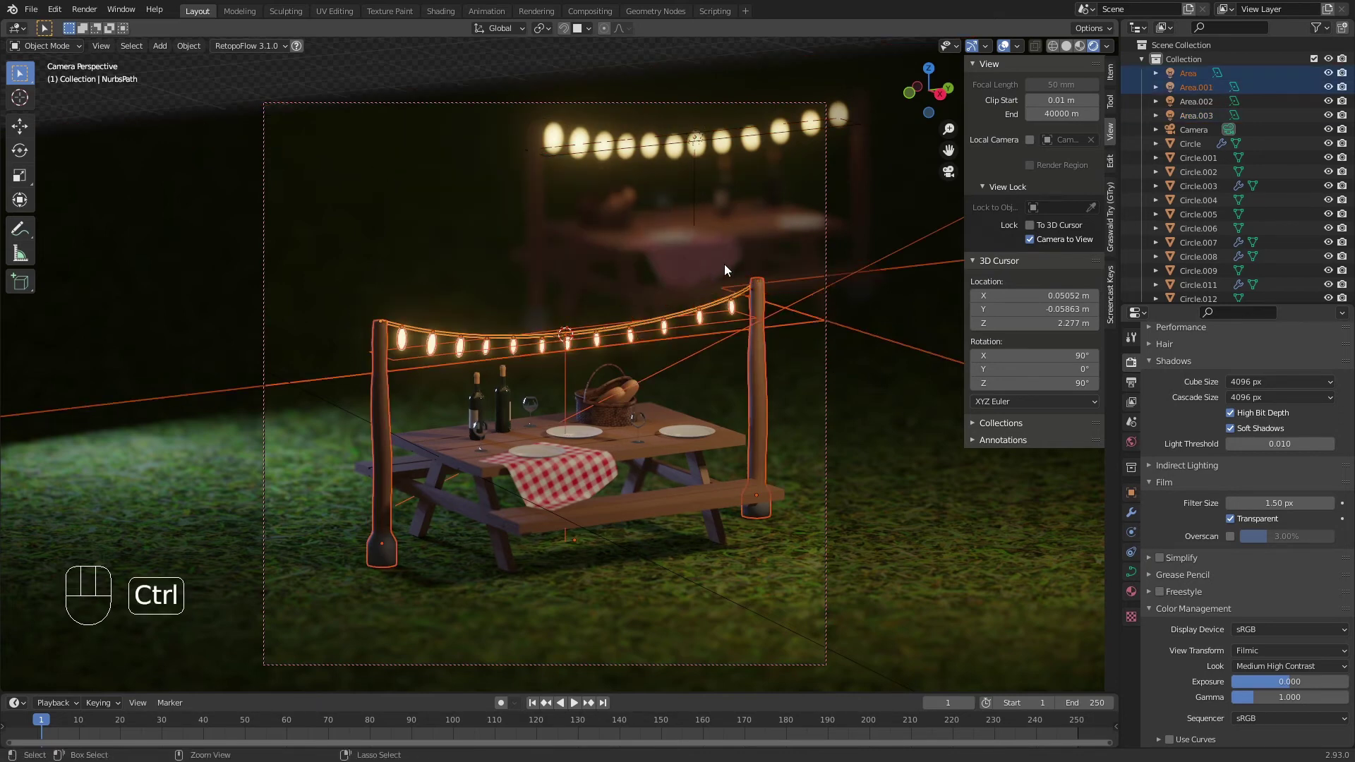
left_click_drag(818, 254, 861, 423, "ctrl")
left_click_drag(275, 439, 943, 518, "ctrl")
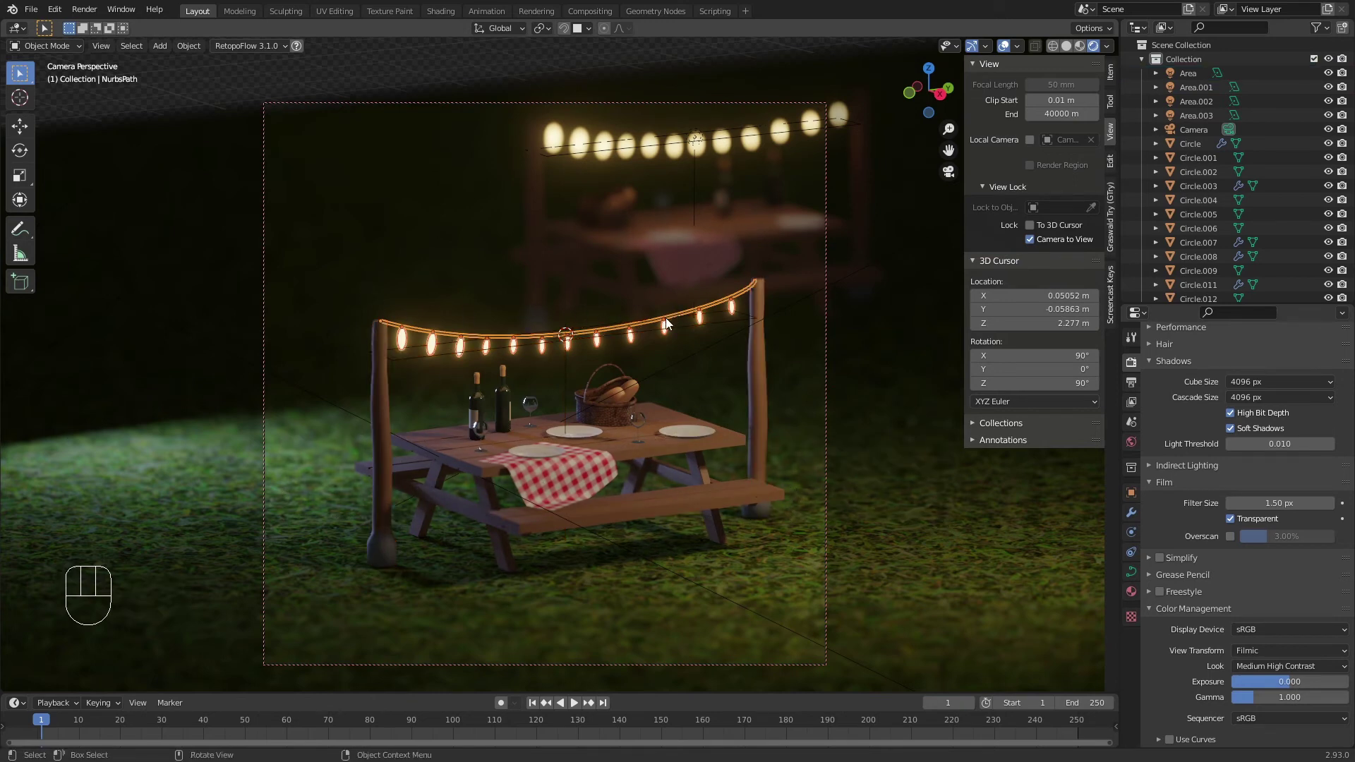
Step: Unlock the camera from the view and make a linked duplicate of the string lights about 4.21 m along X
left_click(1055, 239)
middle_click_drag(866, 340, 700, 363)
key("alt+d")
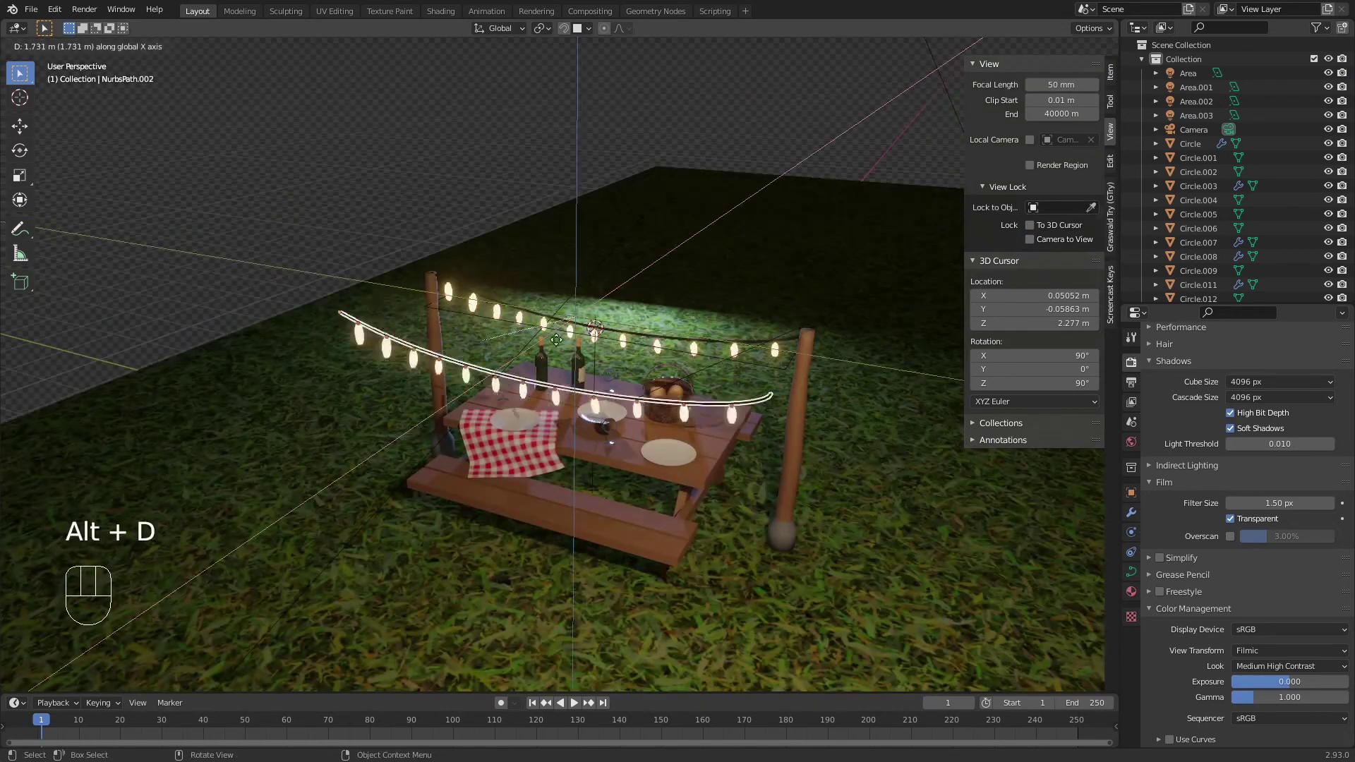
left_click(446, 466)
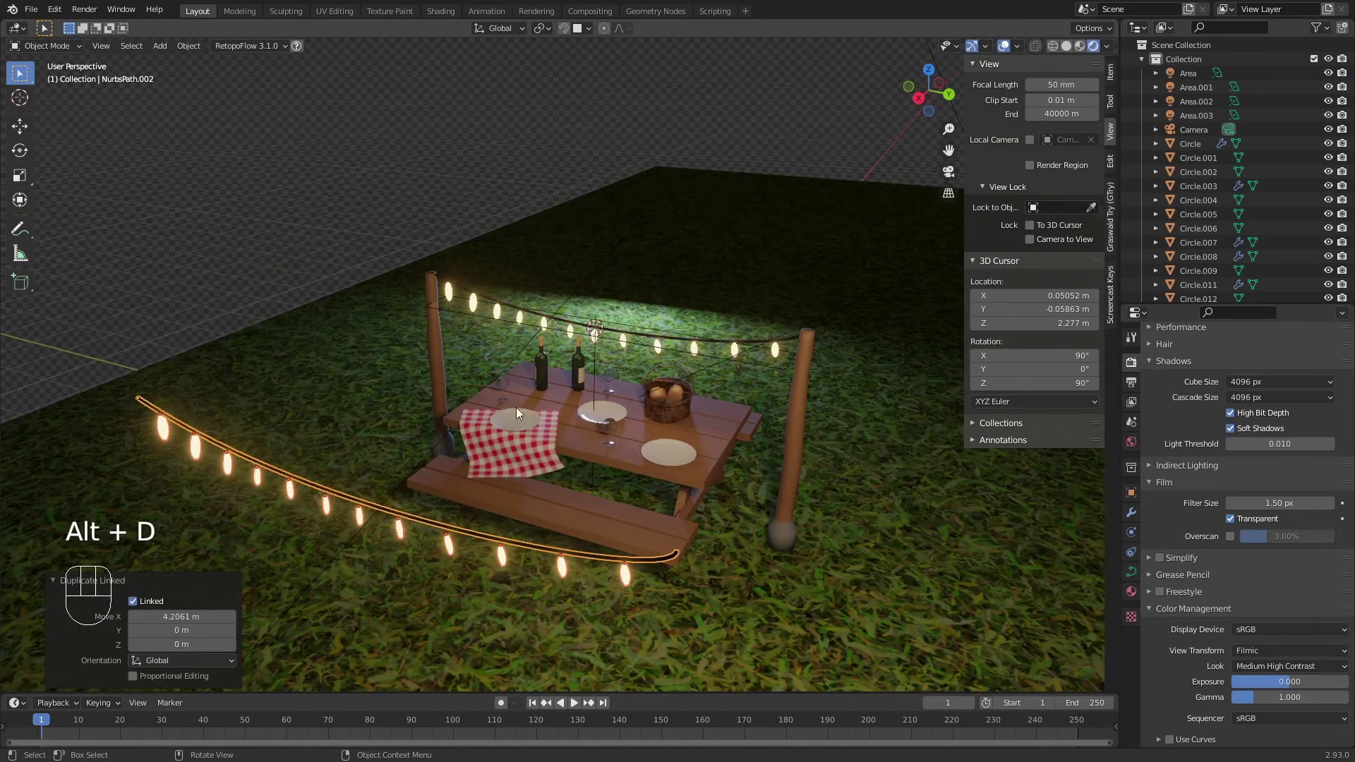
Step: Rotate the duplicated string lights about -33.1° in the camera view and lower them about 0.16 m along Z
key("KP_0")
key("r")
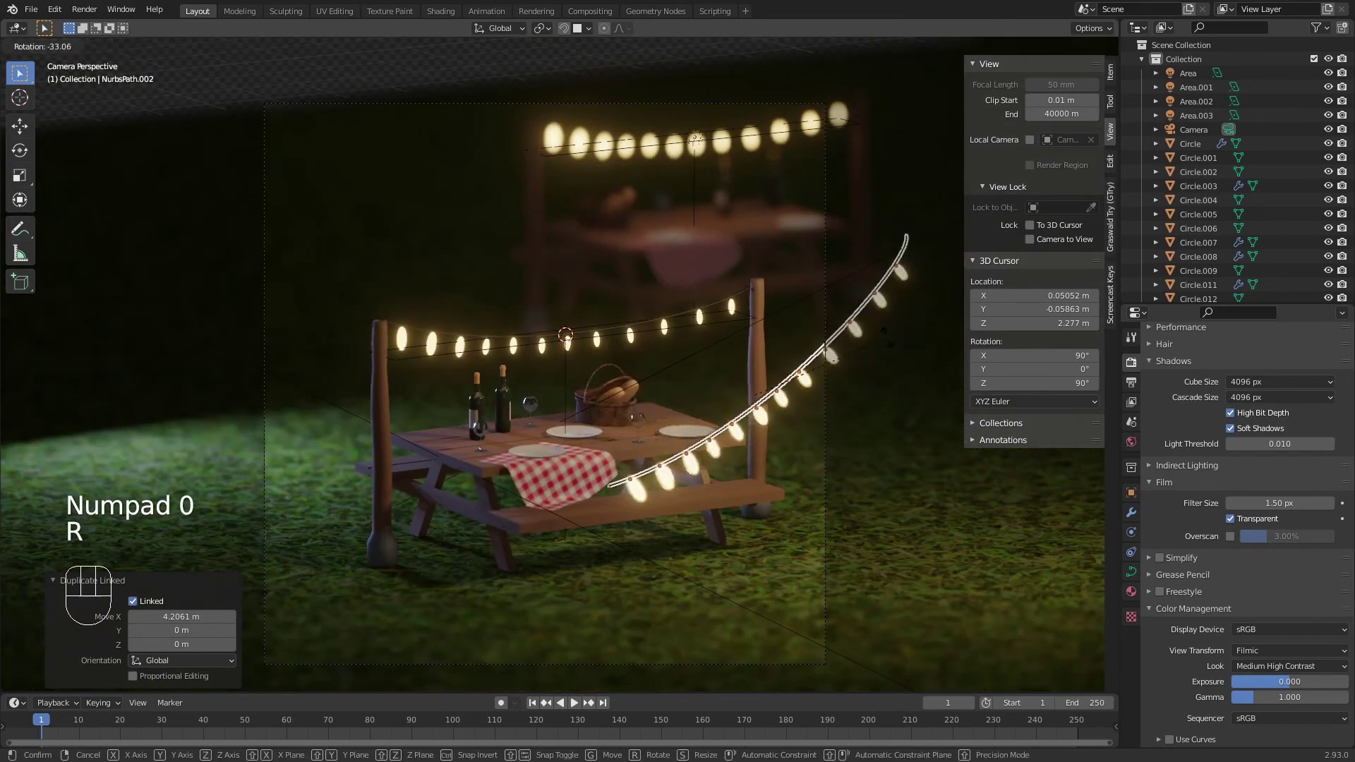
left_click(884, 337)
key("g")
key("y")
left_click(848, 369)
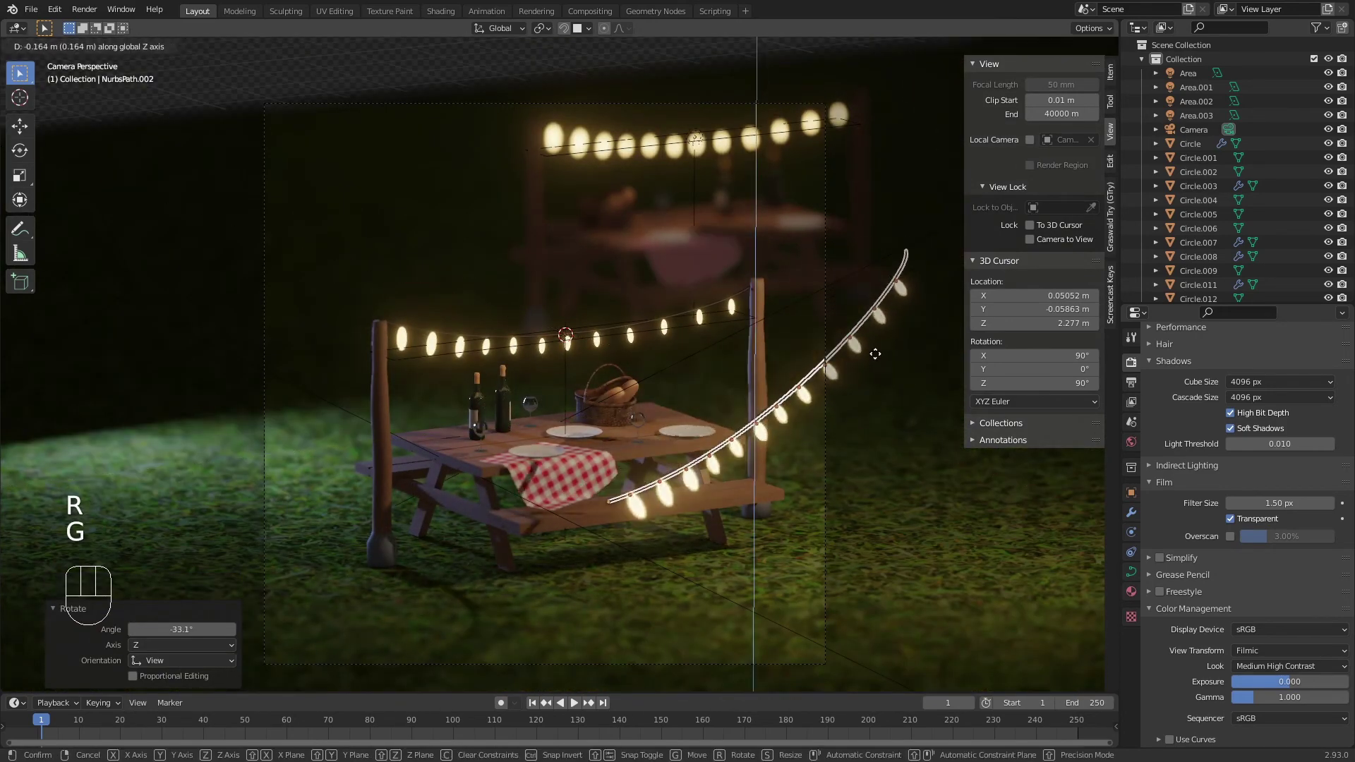
Step: Move the duplicated string lights away from the tables towards the distant camera
key("KP_0")
key("g")
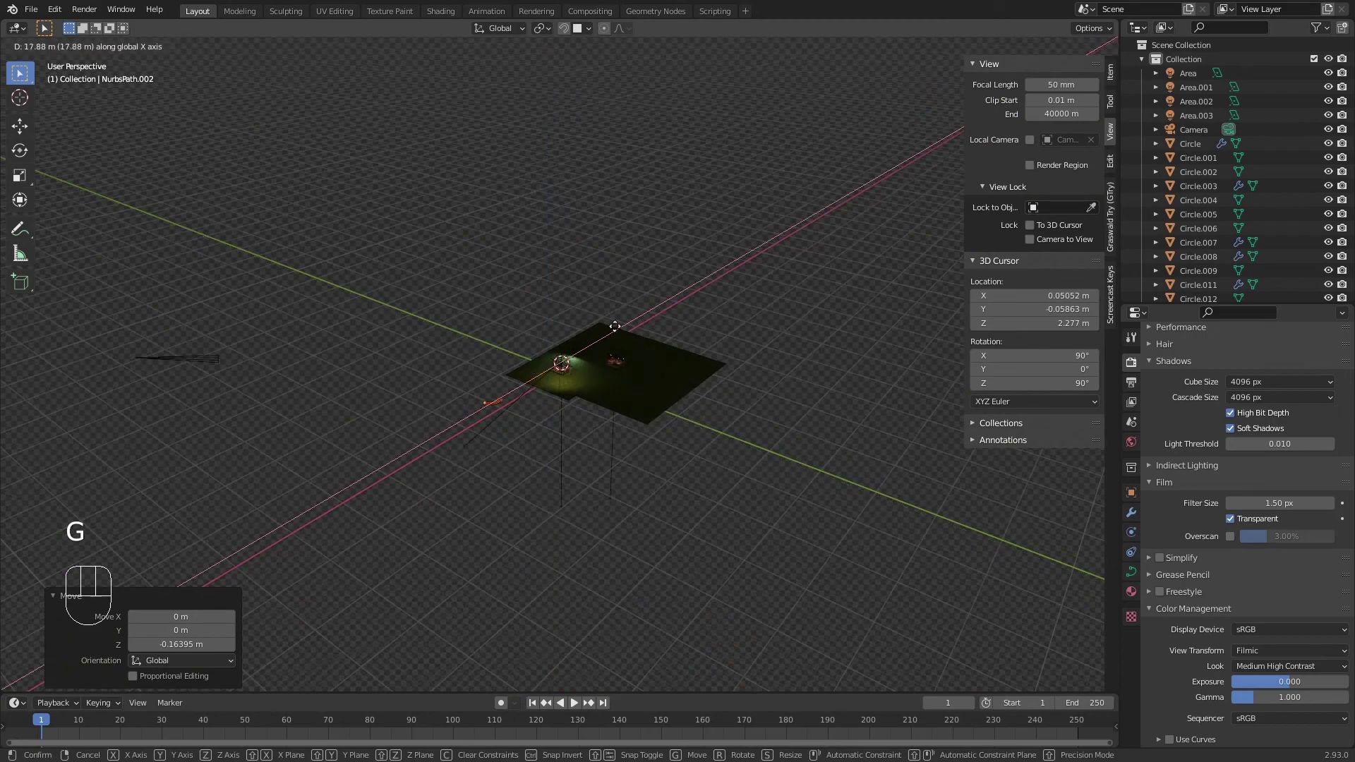
left_click(628, 316)
key("g")
left_click(467, 286)
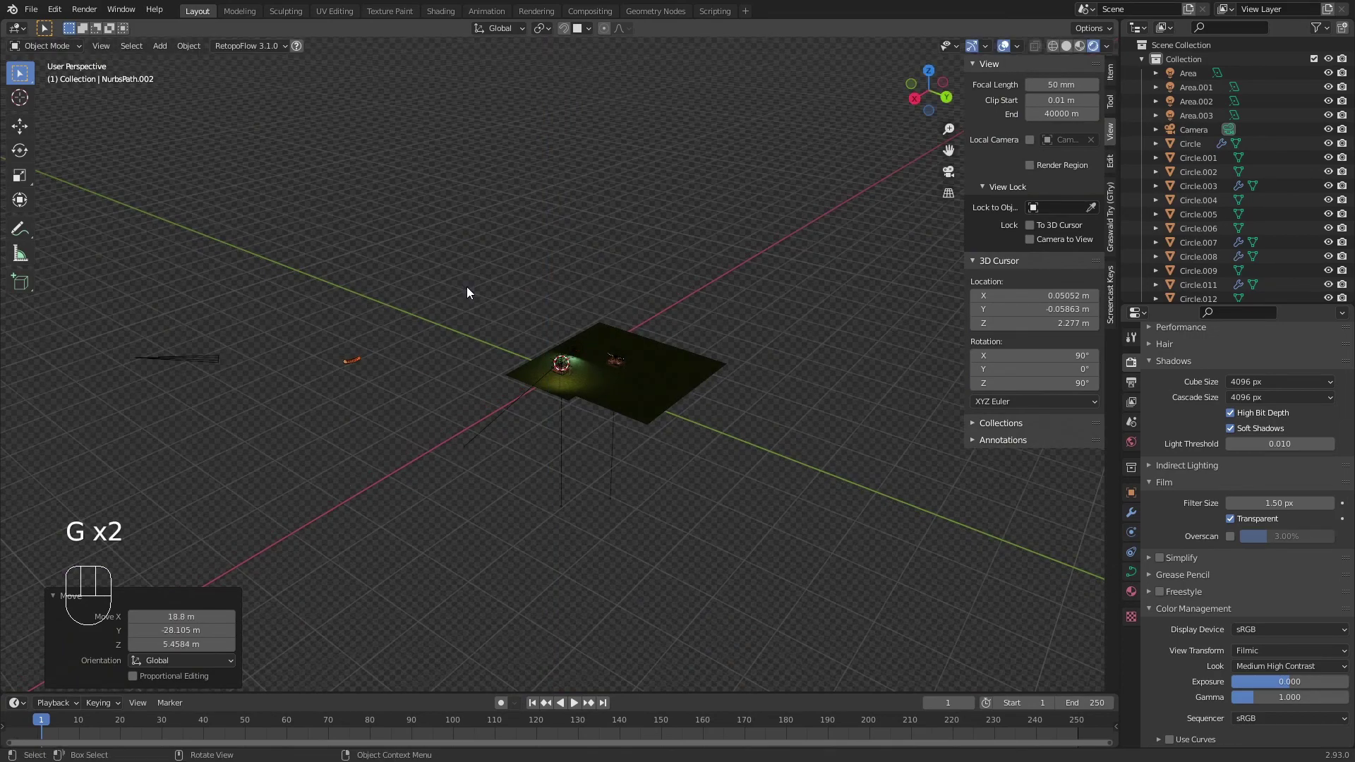
Step: Bring the duplicated string lights close in front of the camera so they appear as a blurred foreground strand
key("KP_0")
key("g")
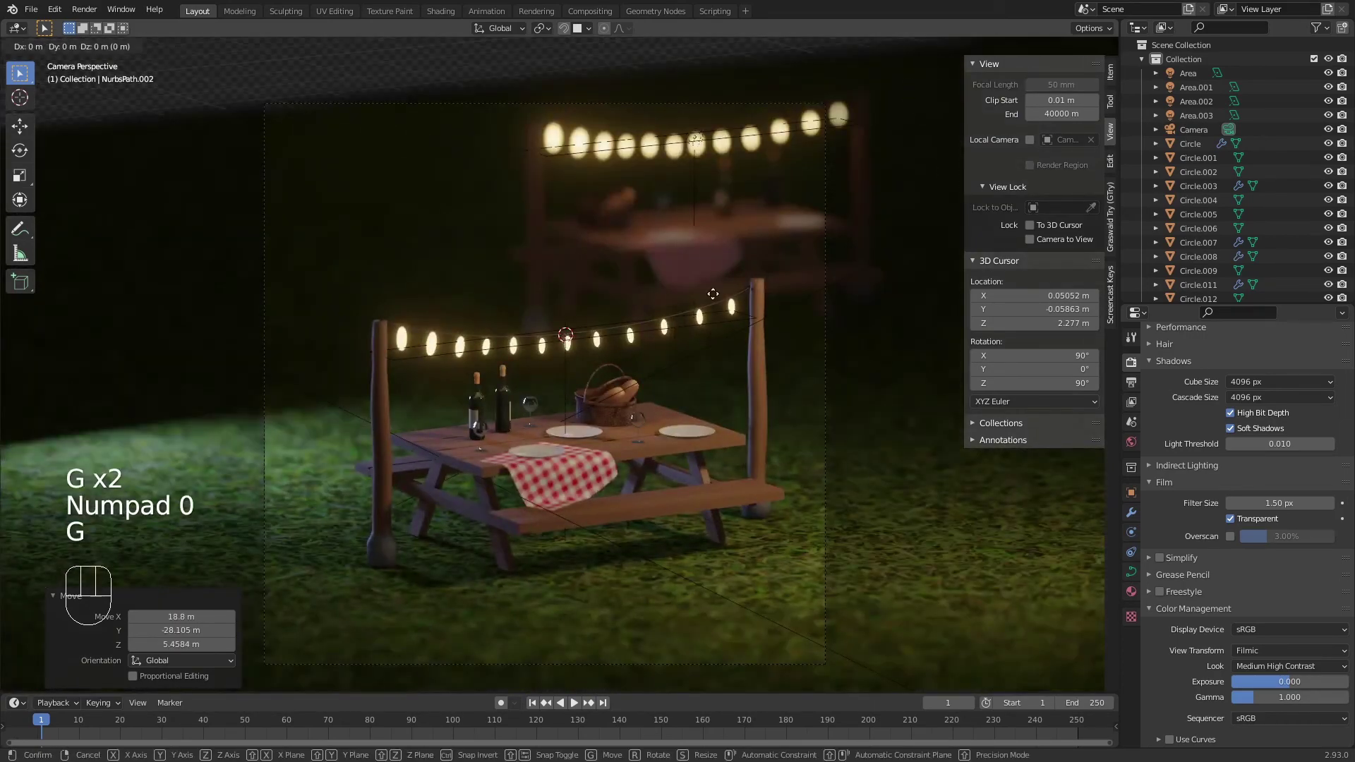
left_click(379, 358)
middle_click_drag(379, 358, 793, 298)
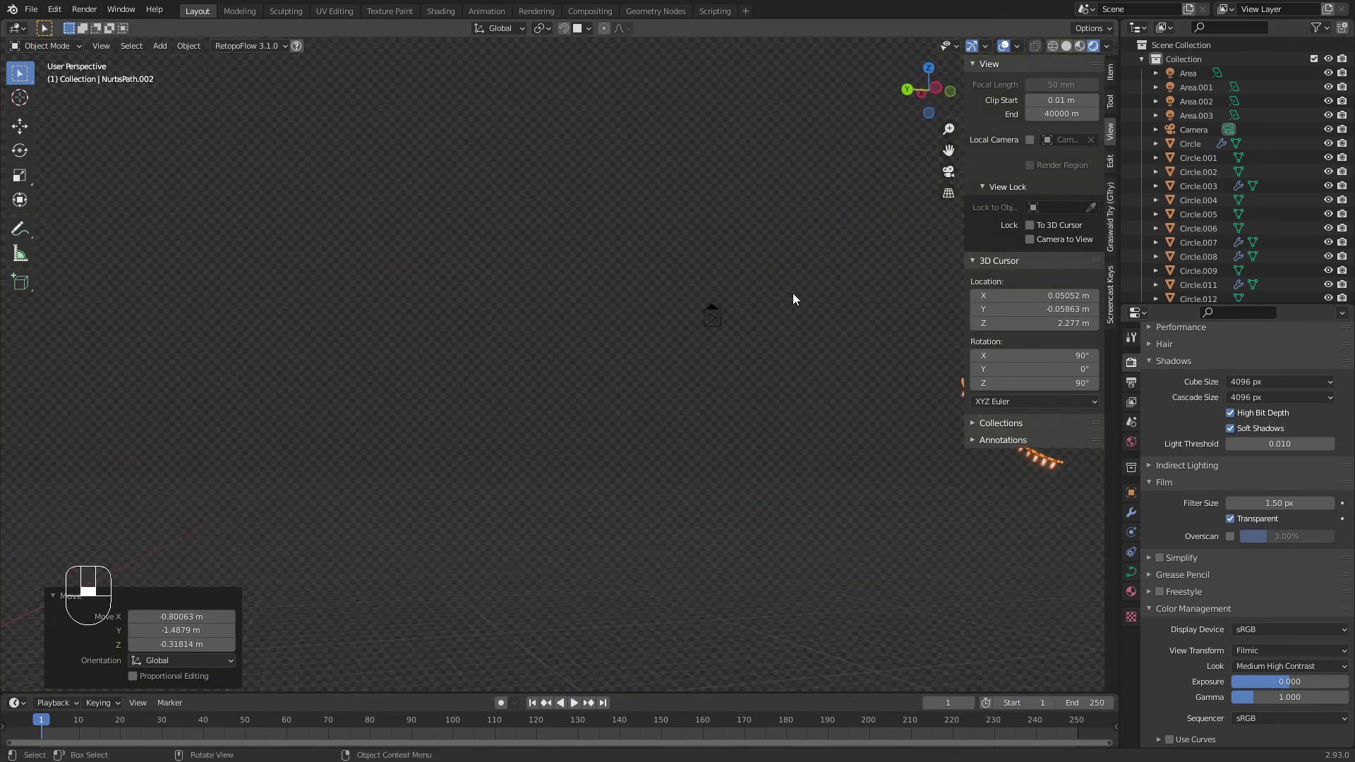
key("g")
left_click(531, 205)
key("KP_0")
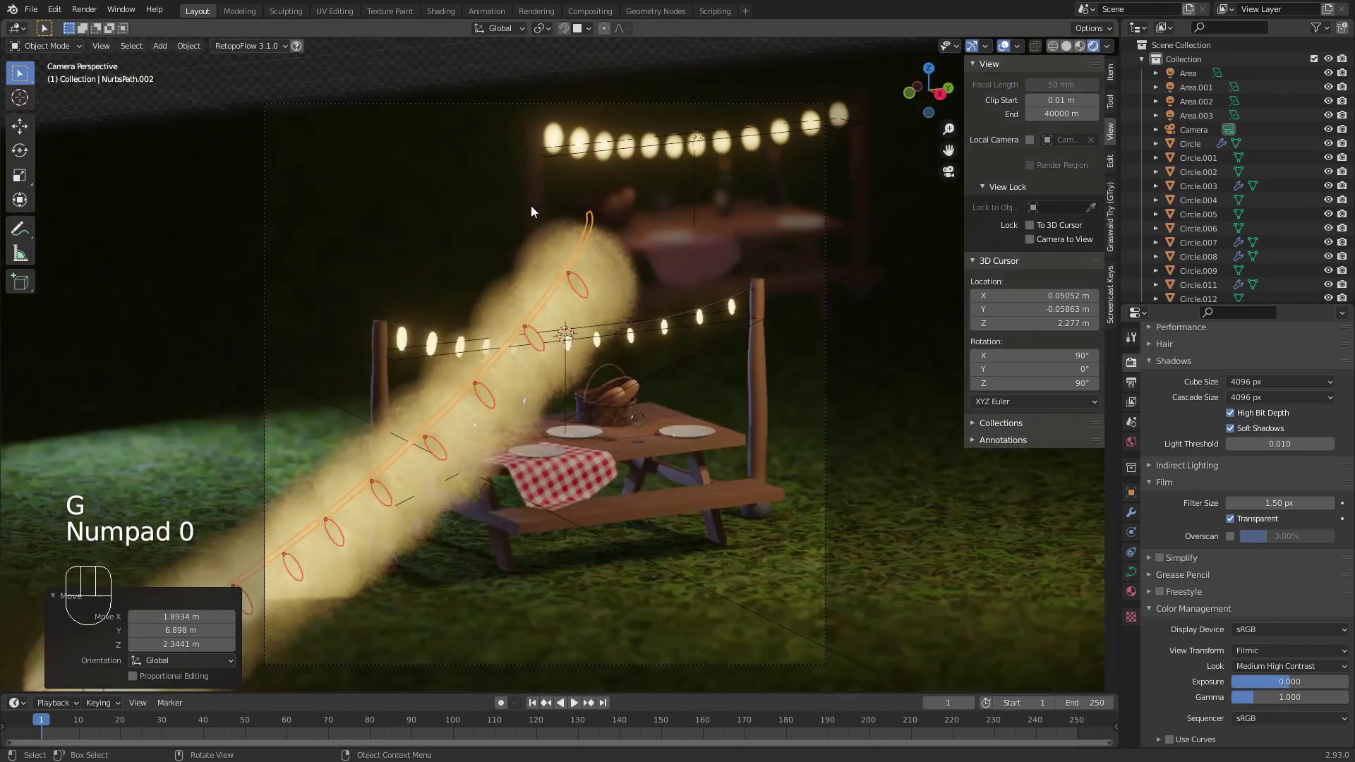
Step: Shift the foreground string lights about 0.87 m in X and 1.48 m in Y, and scale them to about 0.979
key("g")
left_click(928, 264)
key("s")
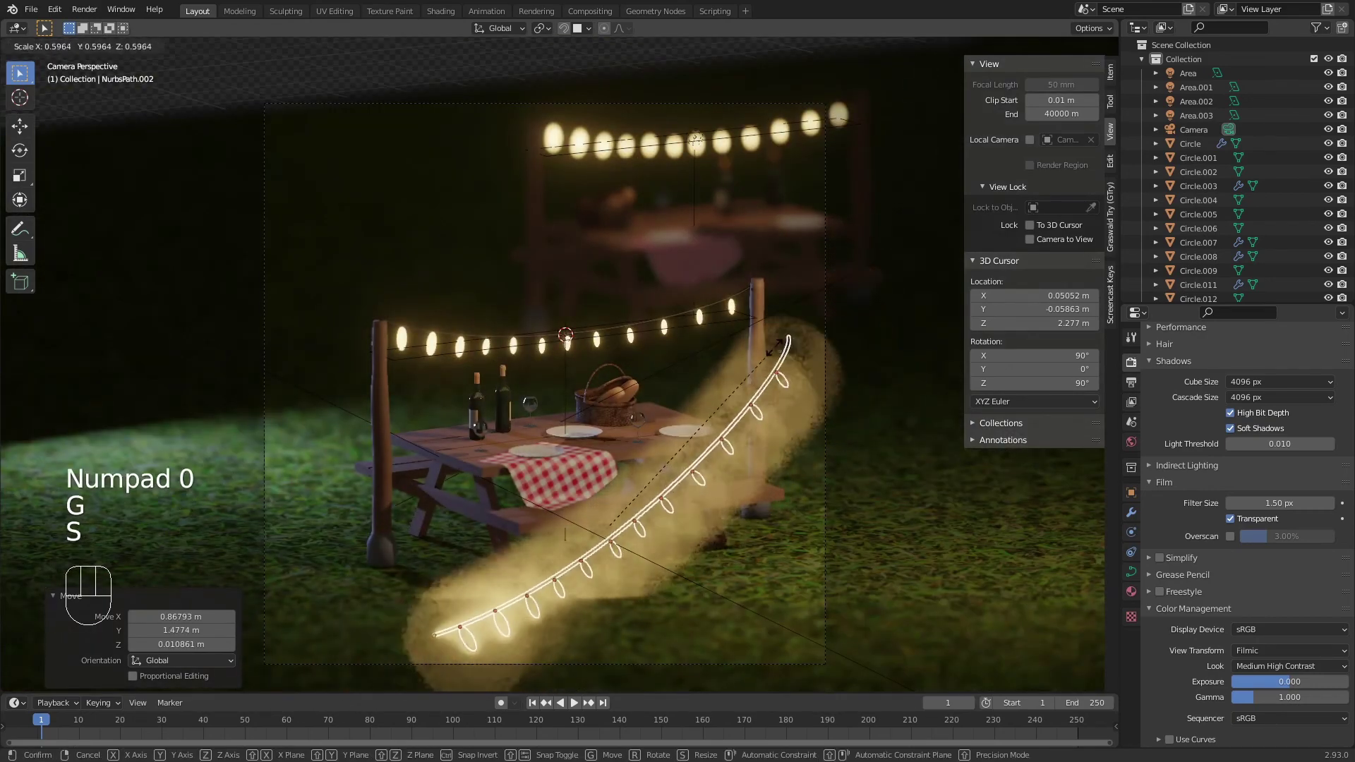
left_click(897, 282)
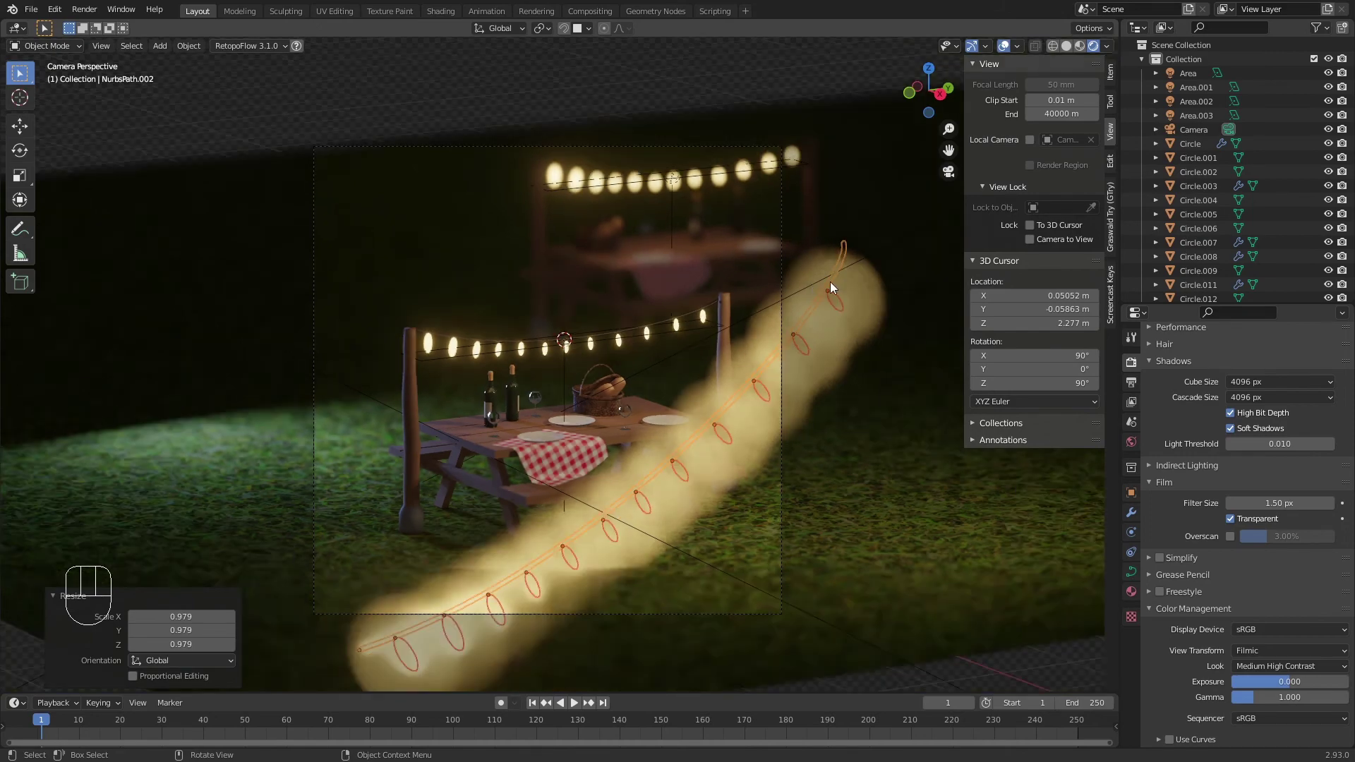
Step: Move the string lights away from the camera towards the tables, about -24.4 m in X, 12.5 m in Y and -5.8 m in Z
middle_click_drag(830, 281, 645, 293)
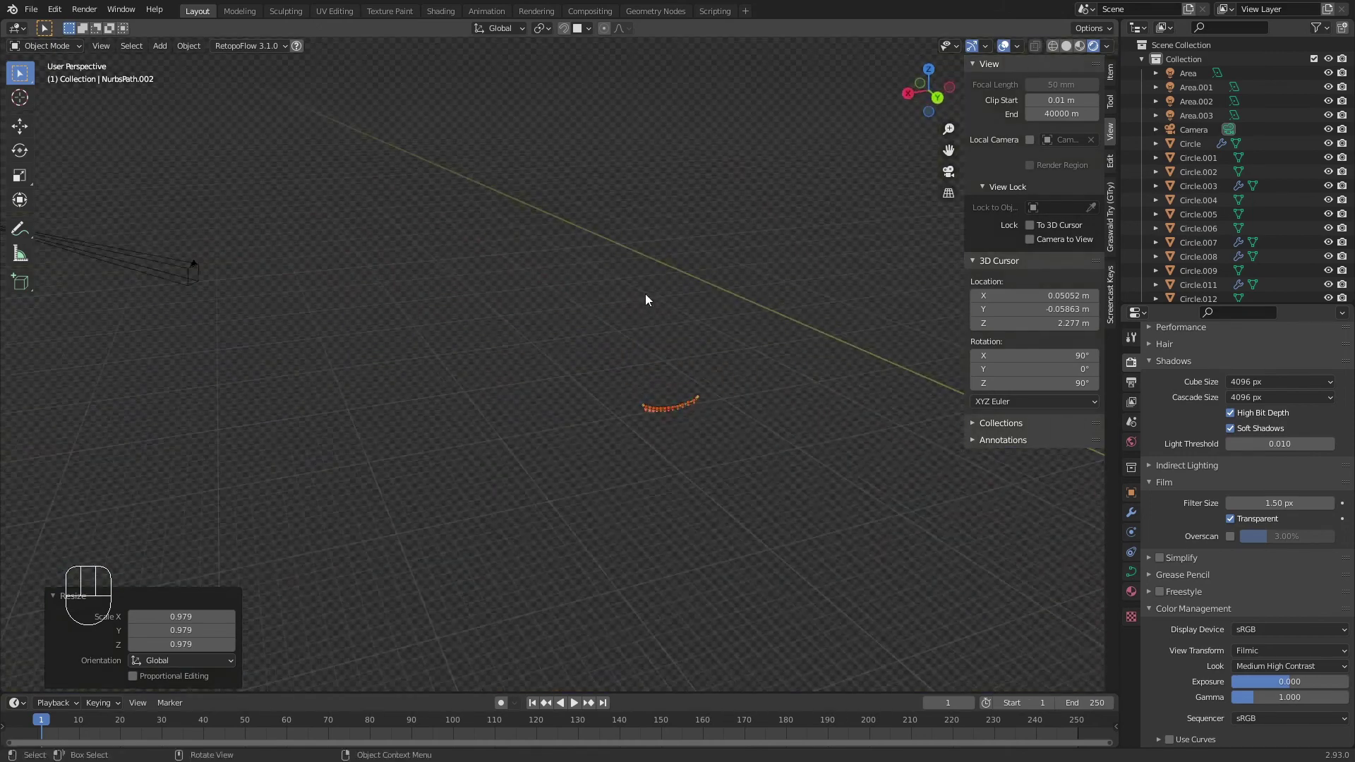
scroll(639, 296, "down", 4)
key("g")
left_click(876, 361)
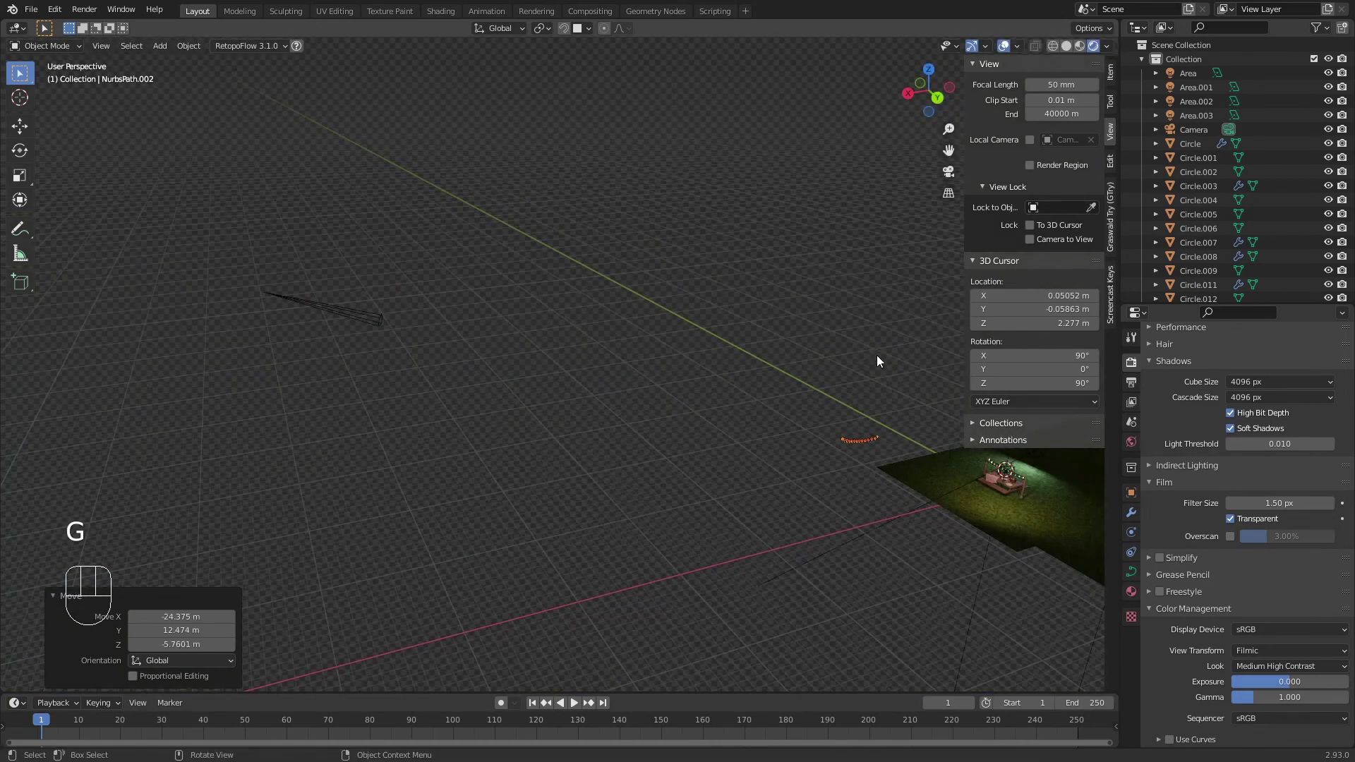
Step: Rotate the string lights about 20° in the camera view and place them across the lower corner of the frame, below the front table
key("KP_0")
key("r")
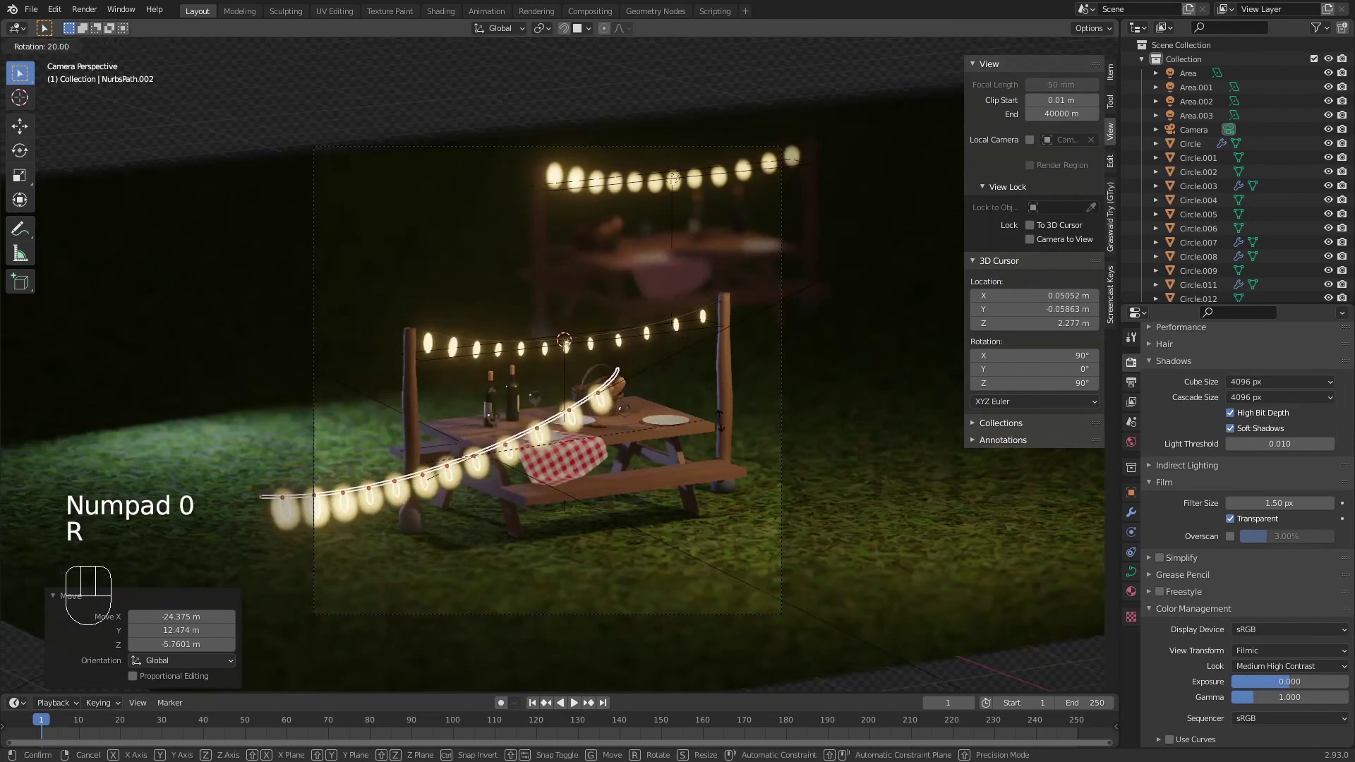
left_click(659, 367)
key("g")
left_click(928, 546)
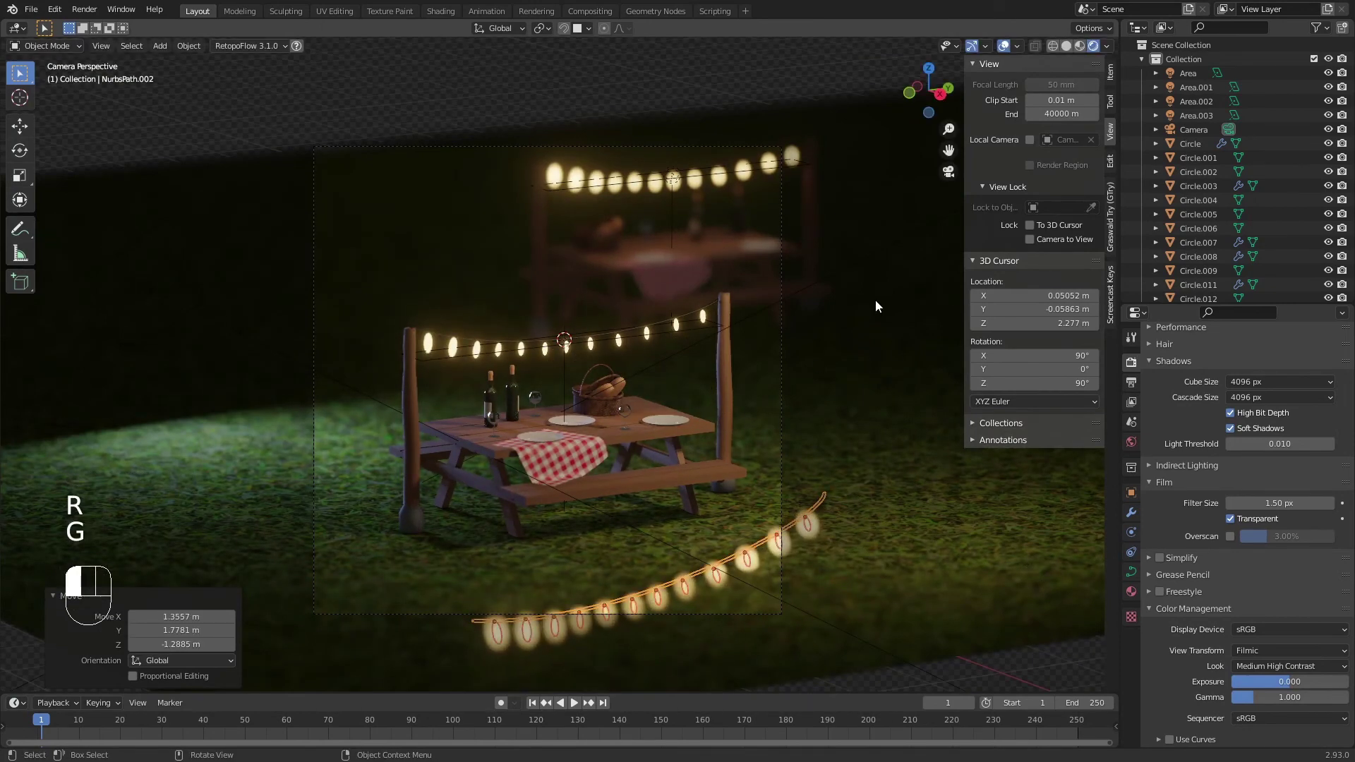
left_click(875, 299)
left_click(777, 536)
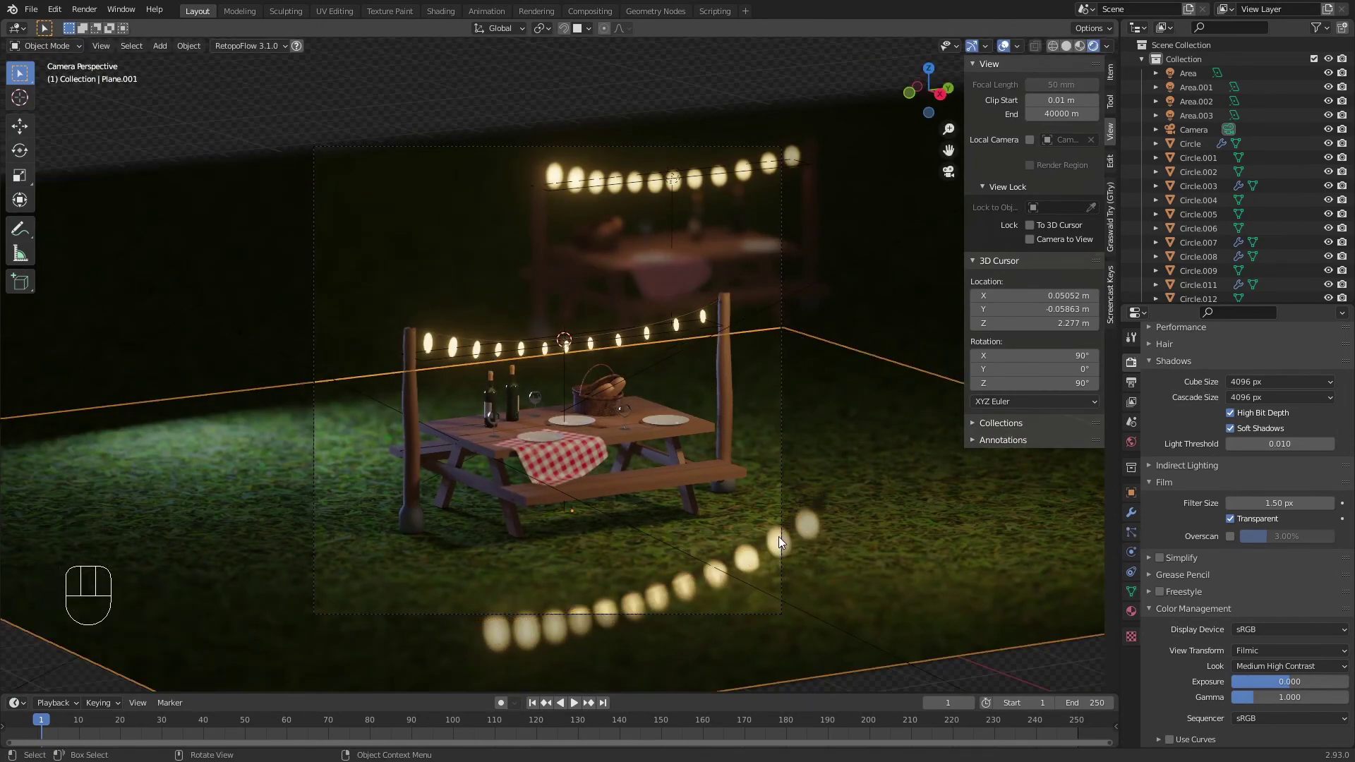
key("ctrl+z")
key("ctrl+z")
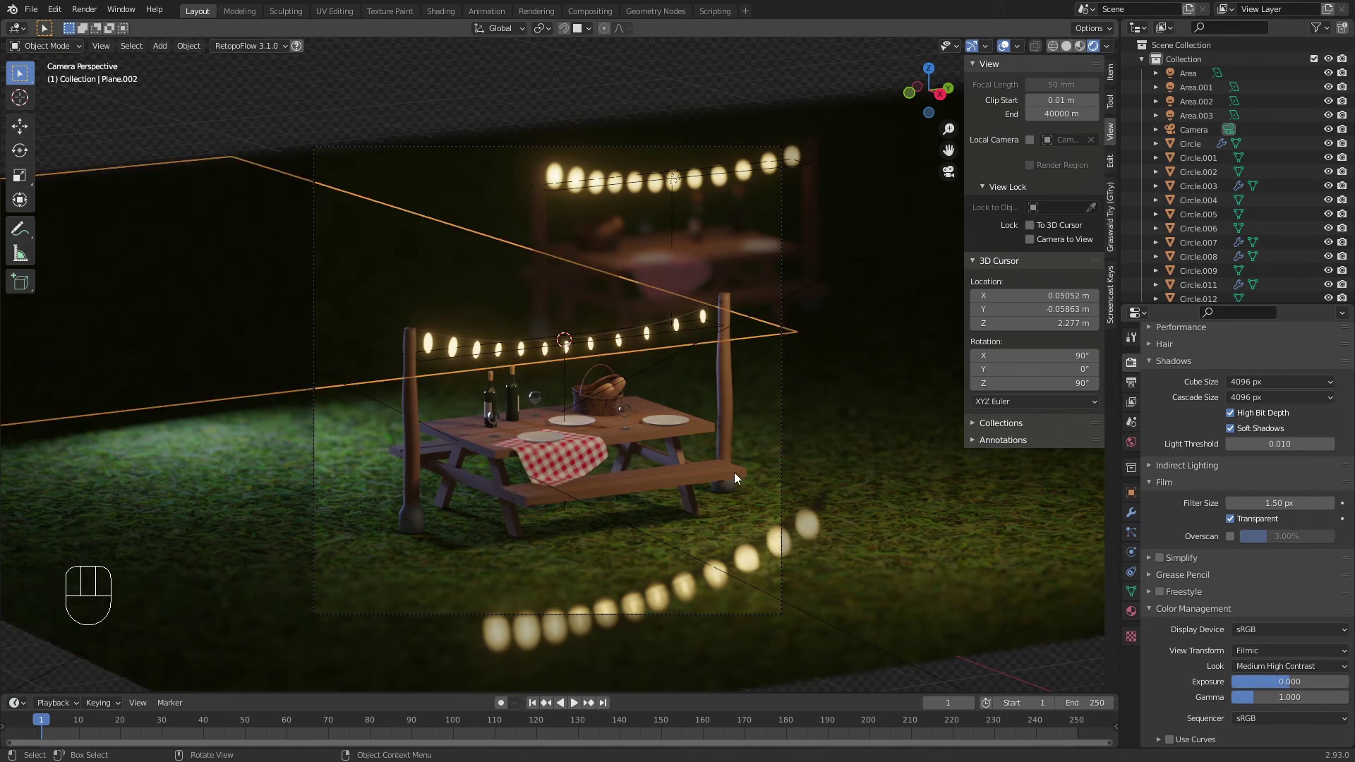
left_click(875, 579)
left_click(611, 344)
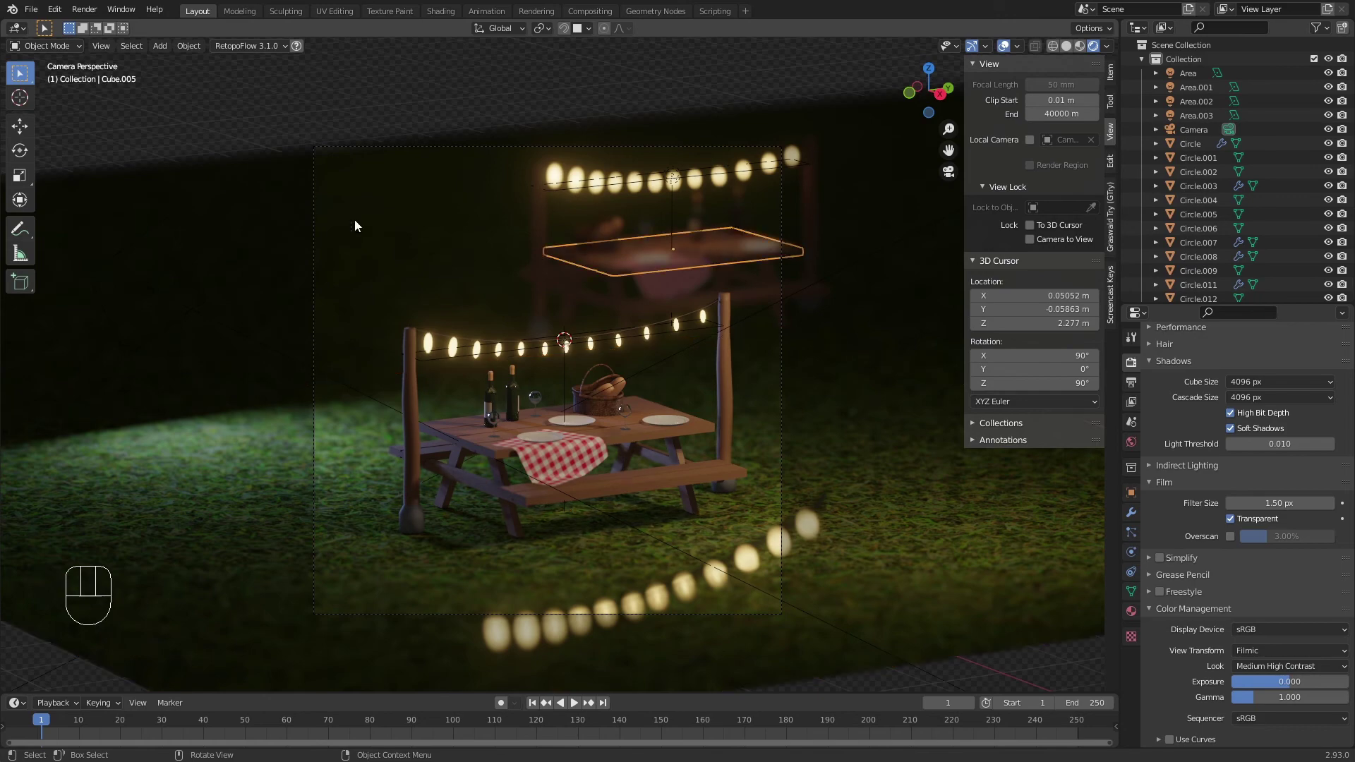
Step: Select the foreground string lights and move them nearer the camera, about 8.9 m in X, -0.8 m in Y and 4.2 m in Z
middle_click_drag(835, 393, 503, 419)
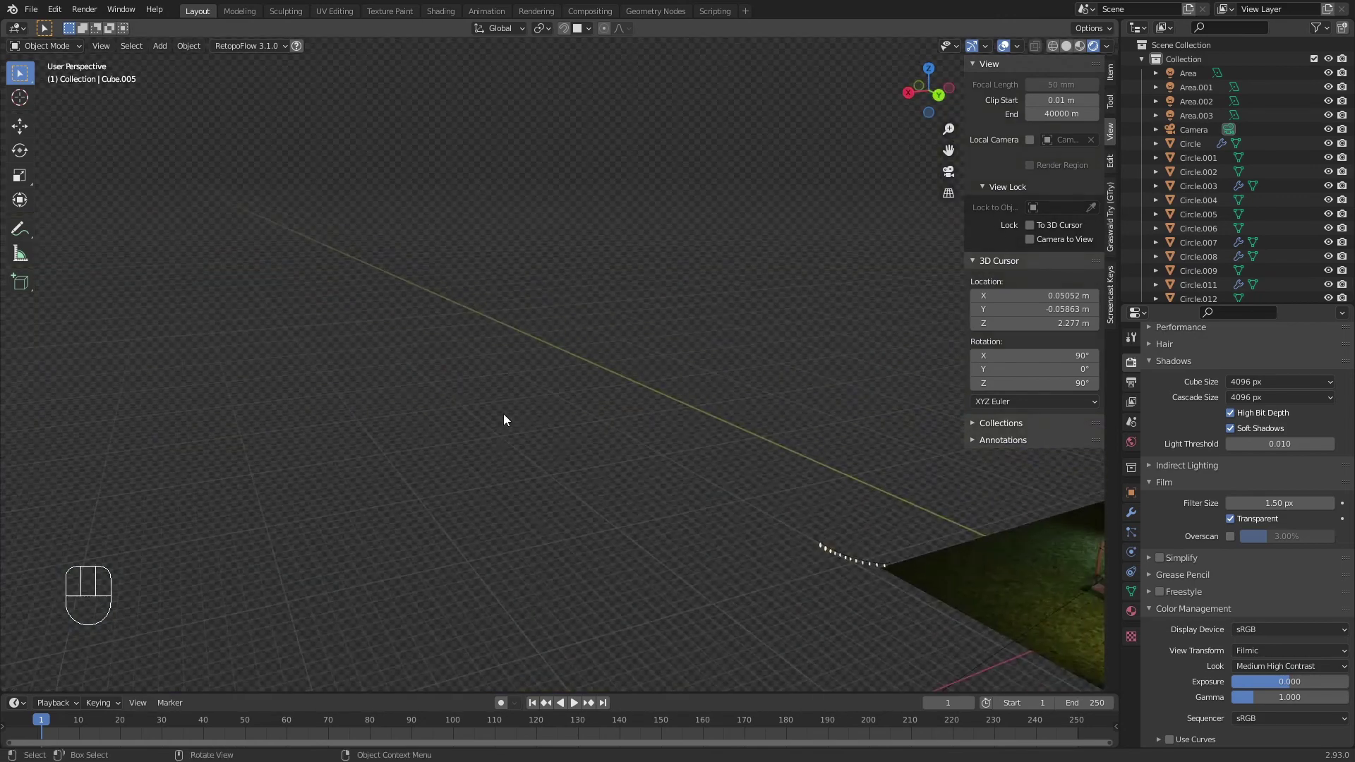
left_click_drag(748, 503, 900, 598)
left_click(805, 500)
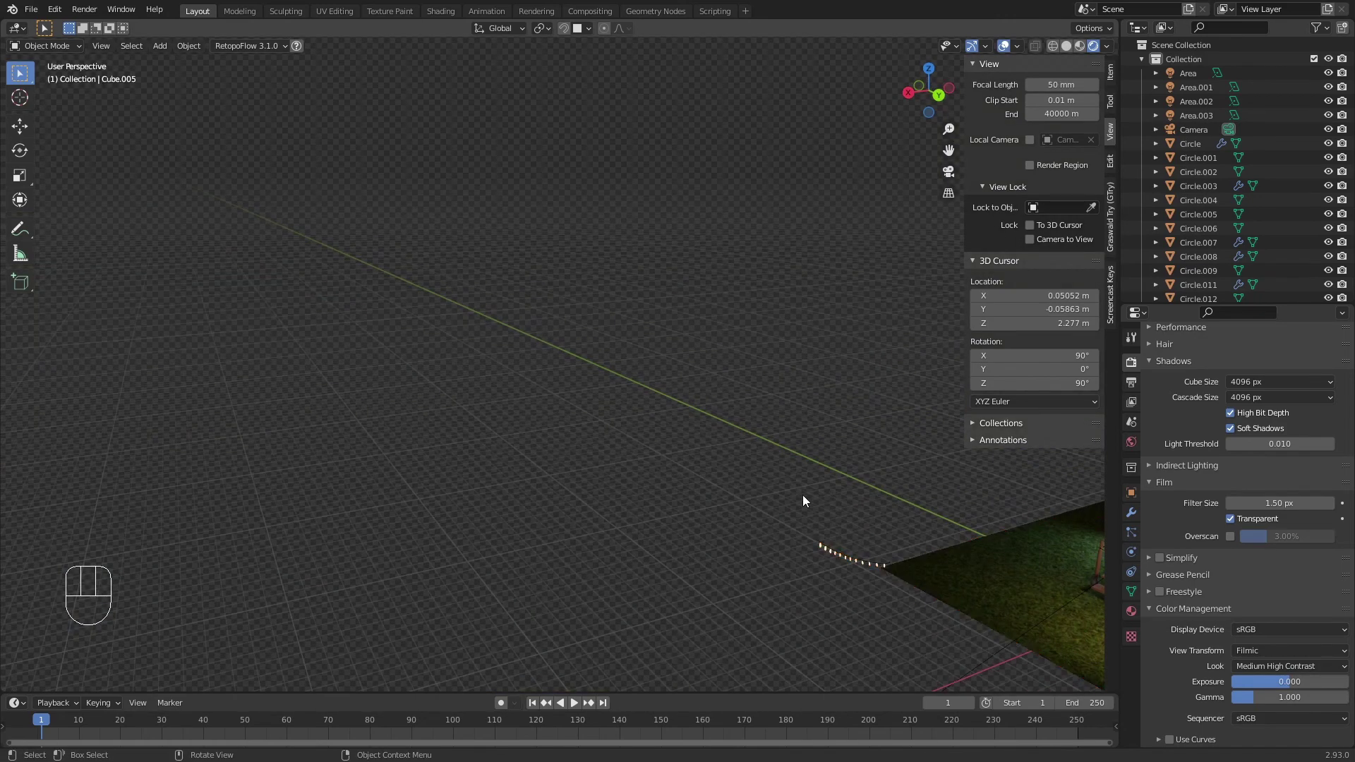
middle_click_drag(805, 500, 870, 531)
left_click_drag(775, 538, 883, 650)
key("g")
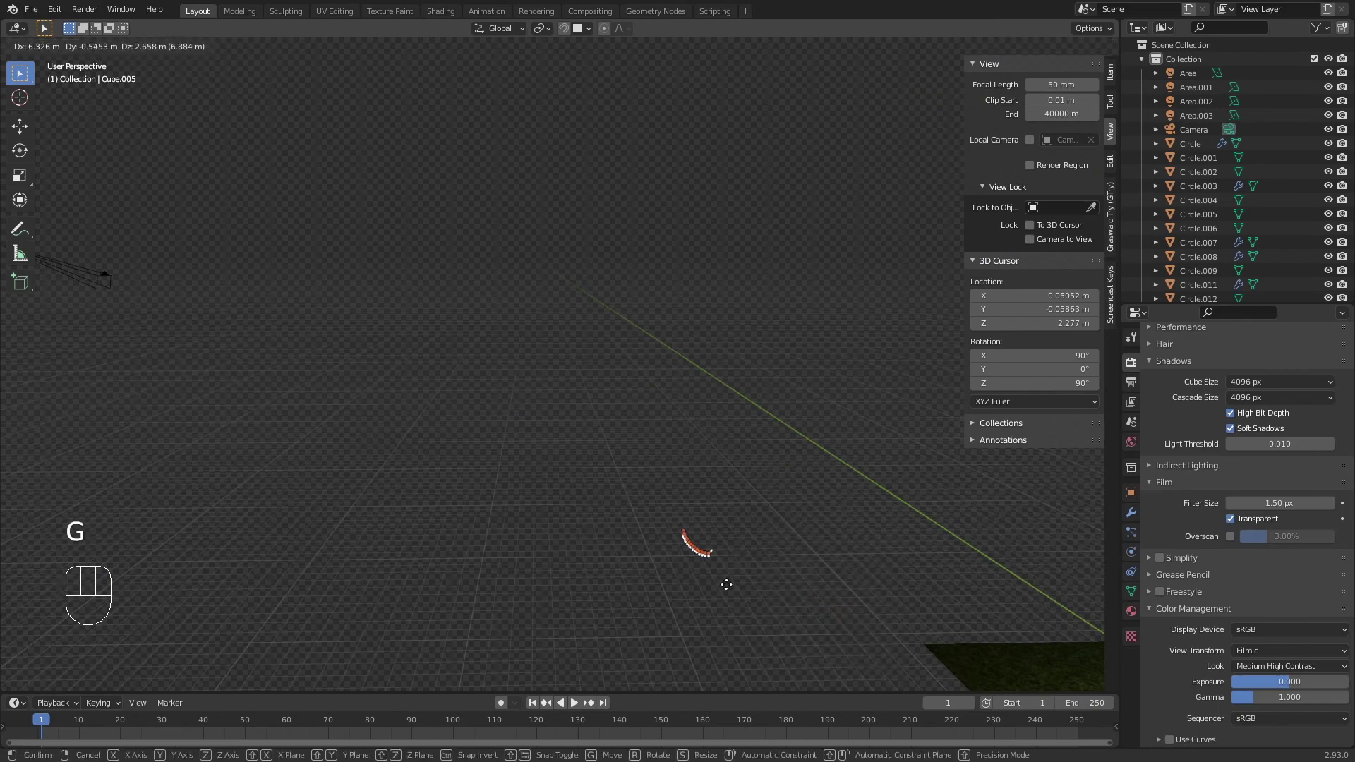
left_click(676, 554)
key("KP_0")
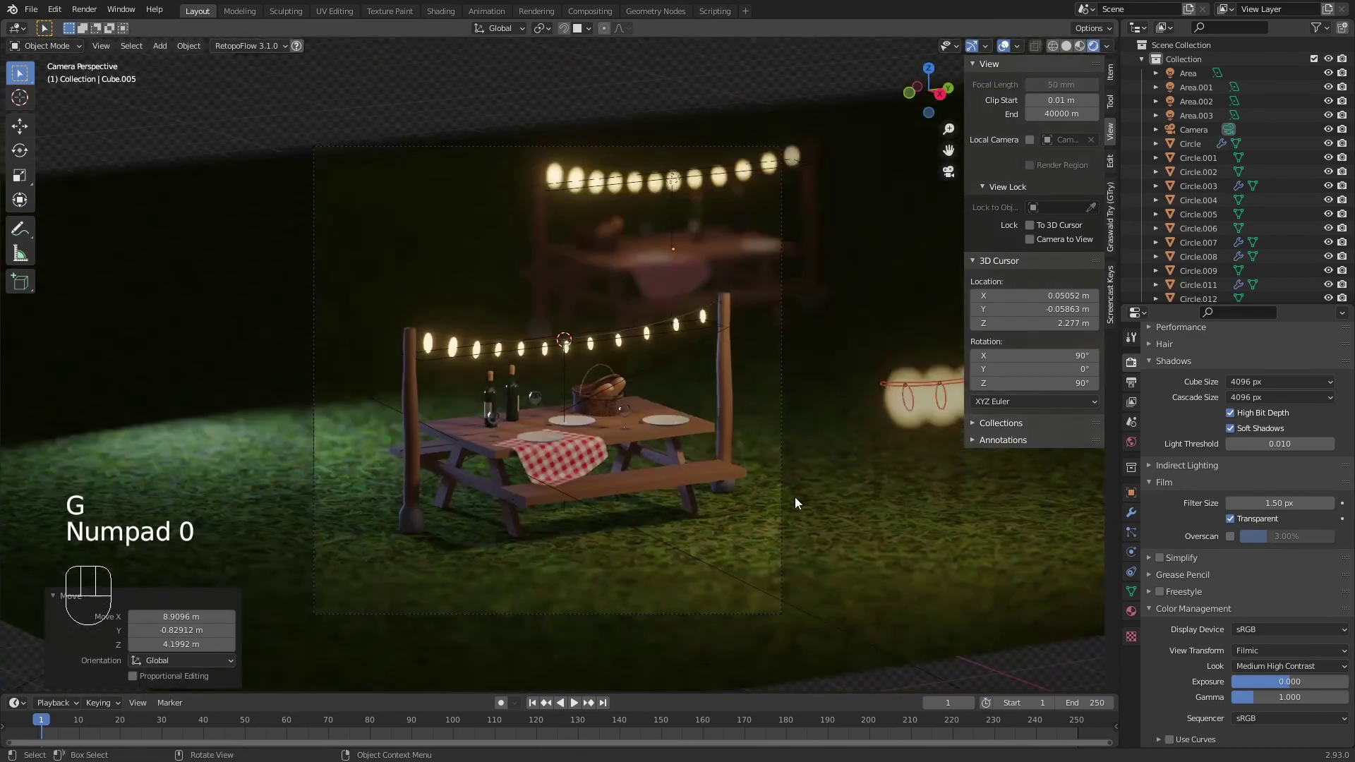
Step: Reposition the string lights in front of the camera so the blurred strand runs diagonally across the lower corner of the frame
middle_click_drag(794, 496, 486, 463)
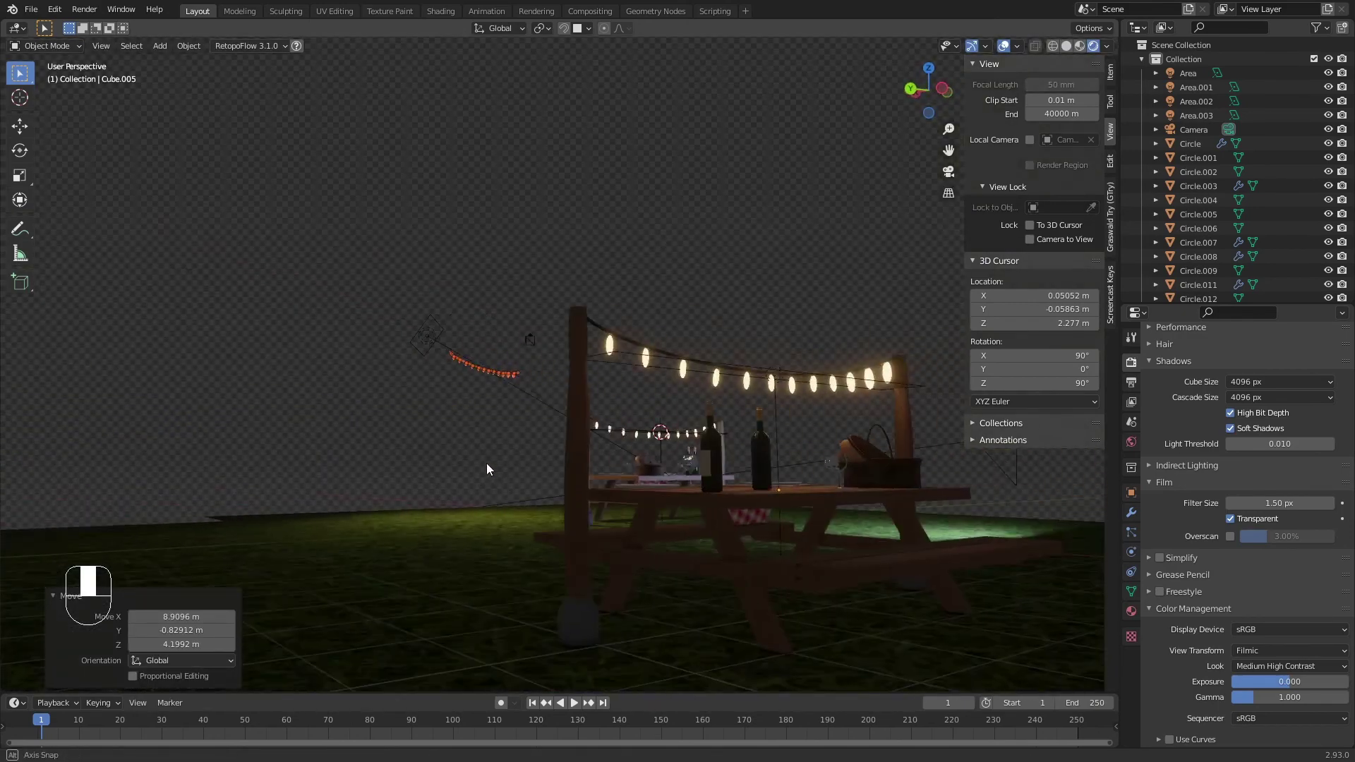
key("g")
left_click(566, 445)
key("KP_0")
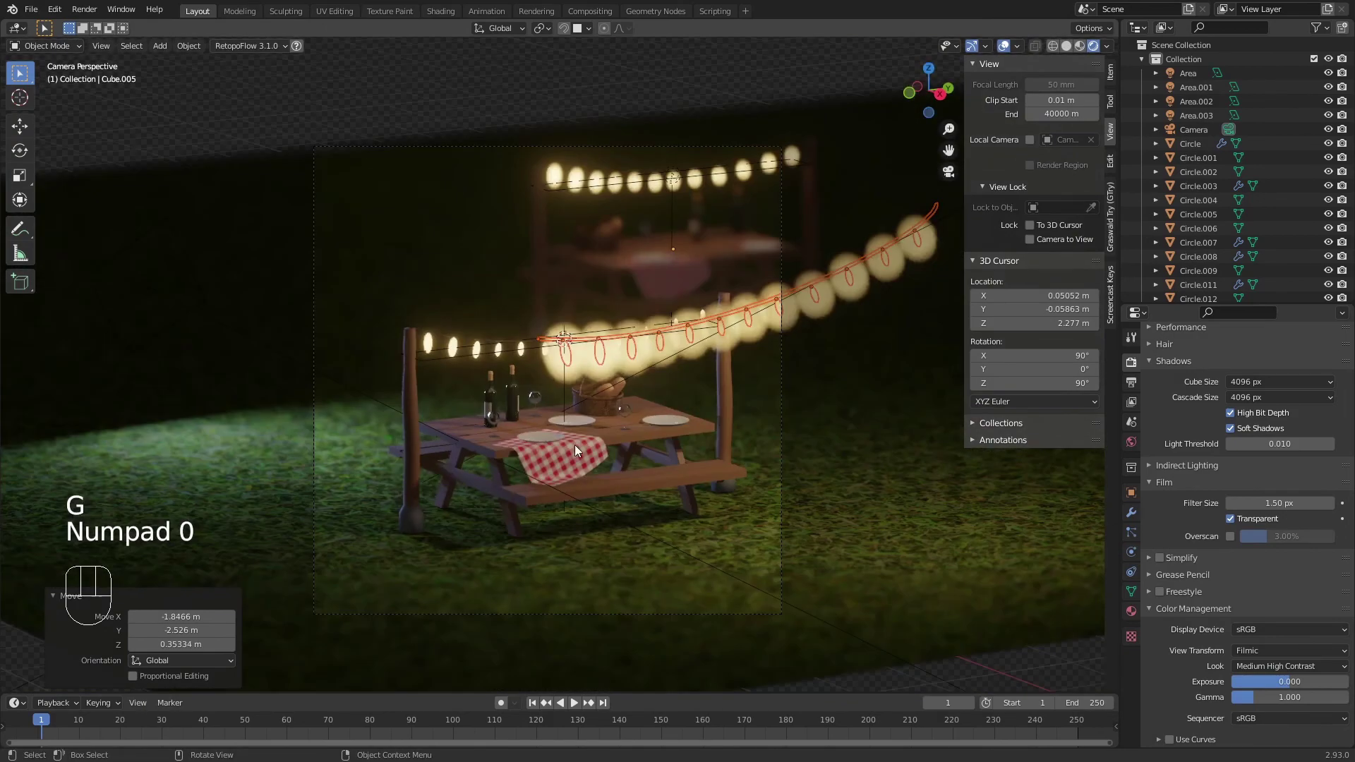
key("g")
left_click(637, 79)
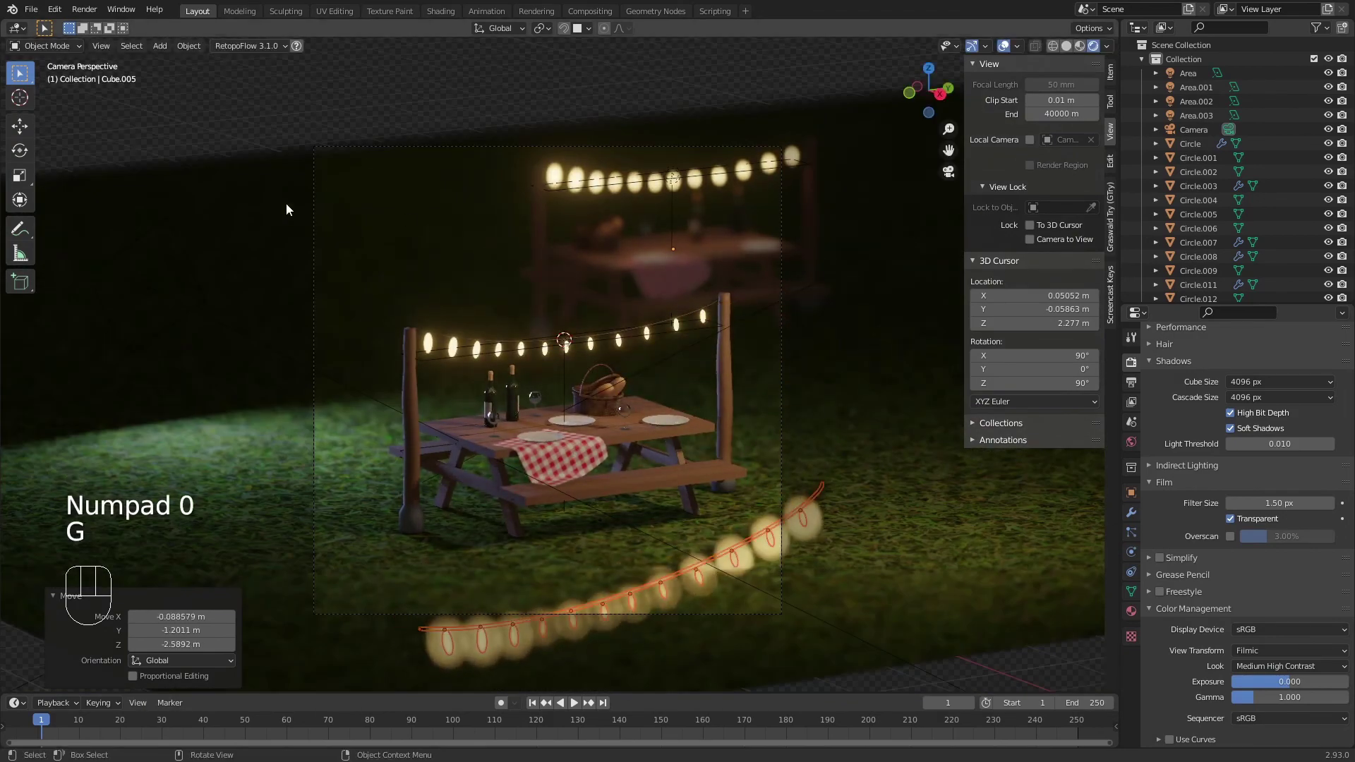
key("g")
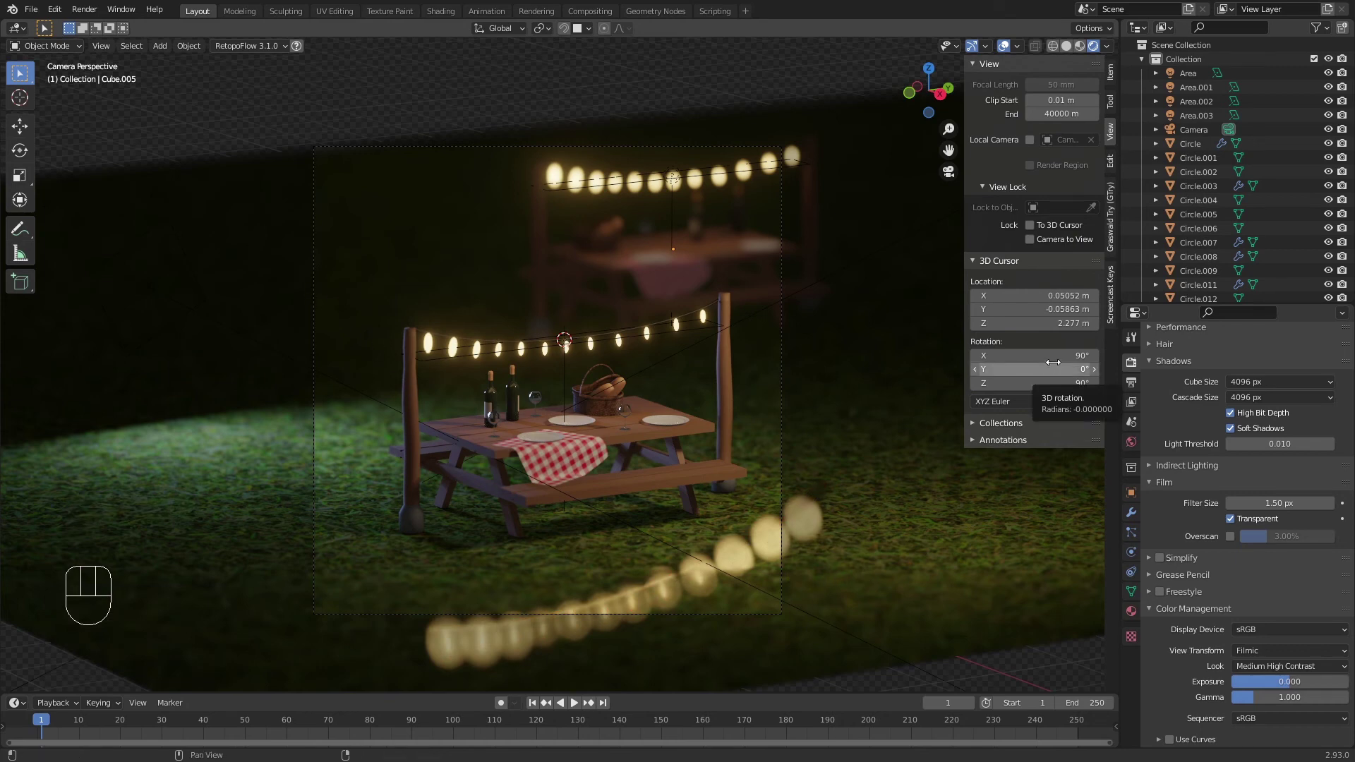
Step: Lower the colour management exposure to about -0.476 to darken the scene
scroll(580, 370, "up", 1)
middle_click_drag(581, 370, 655, 388, "shift")
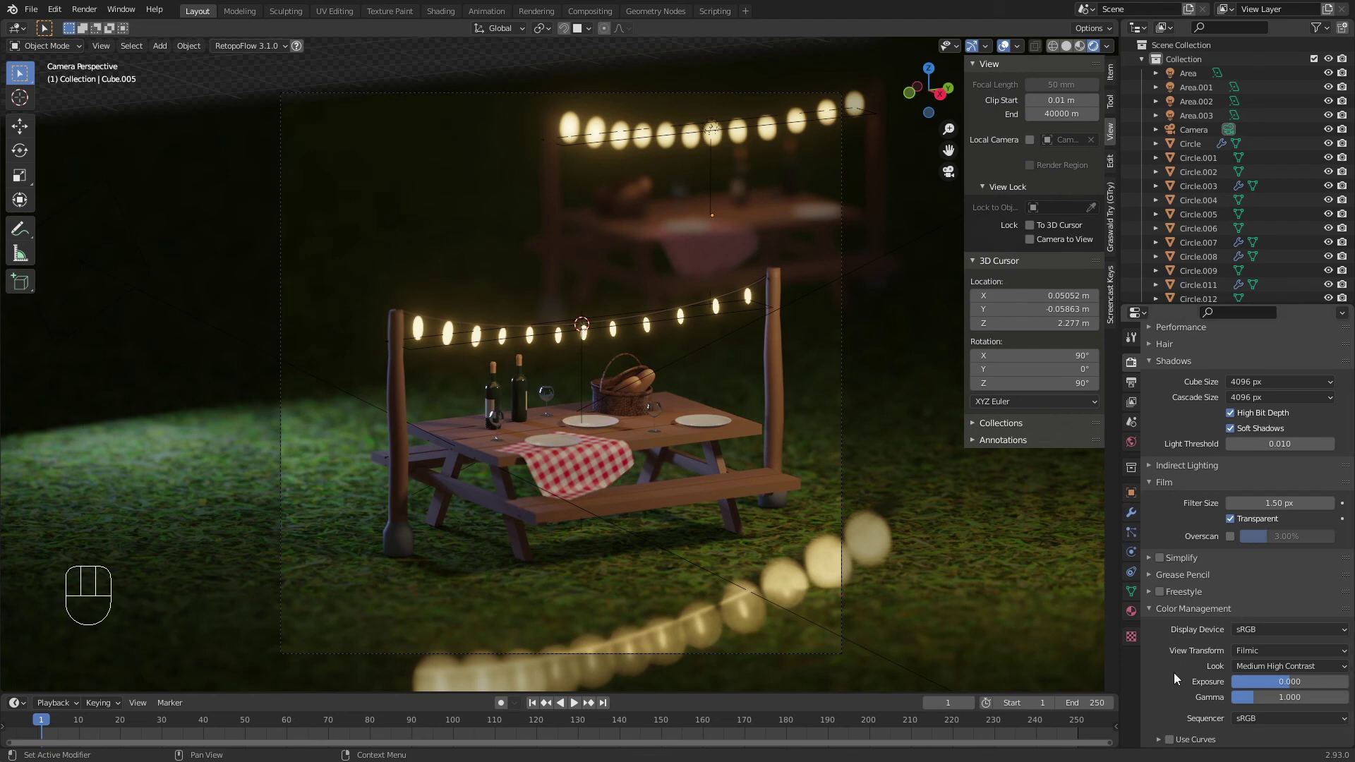
mouse_move(1288, 681)
left_mouse_down()
mouse_move(1247, 681)
mouse_move(1296, 682)
left_mouse_up()
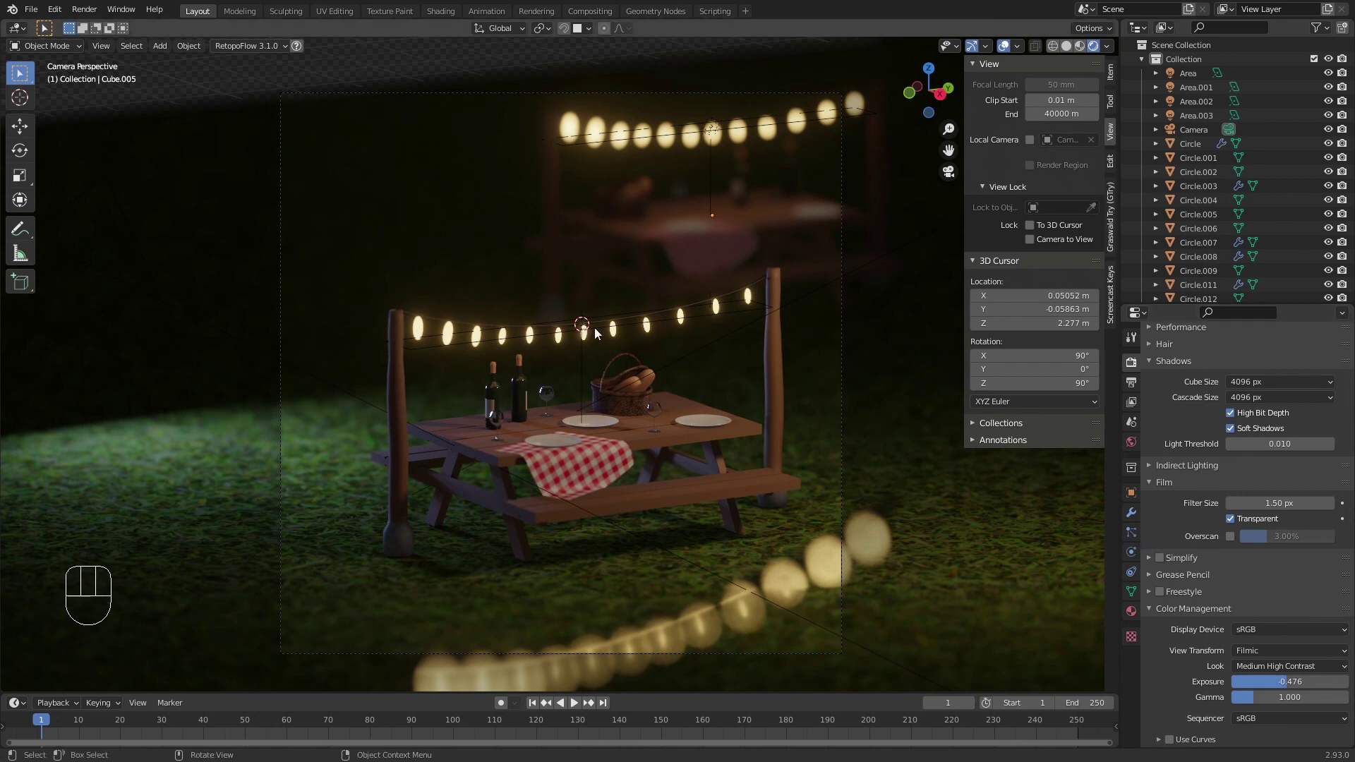
Step: Render the final still image of the picnic scene
left_click(84, 9)
left_click(82, 9)
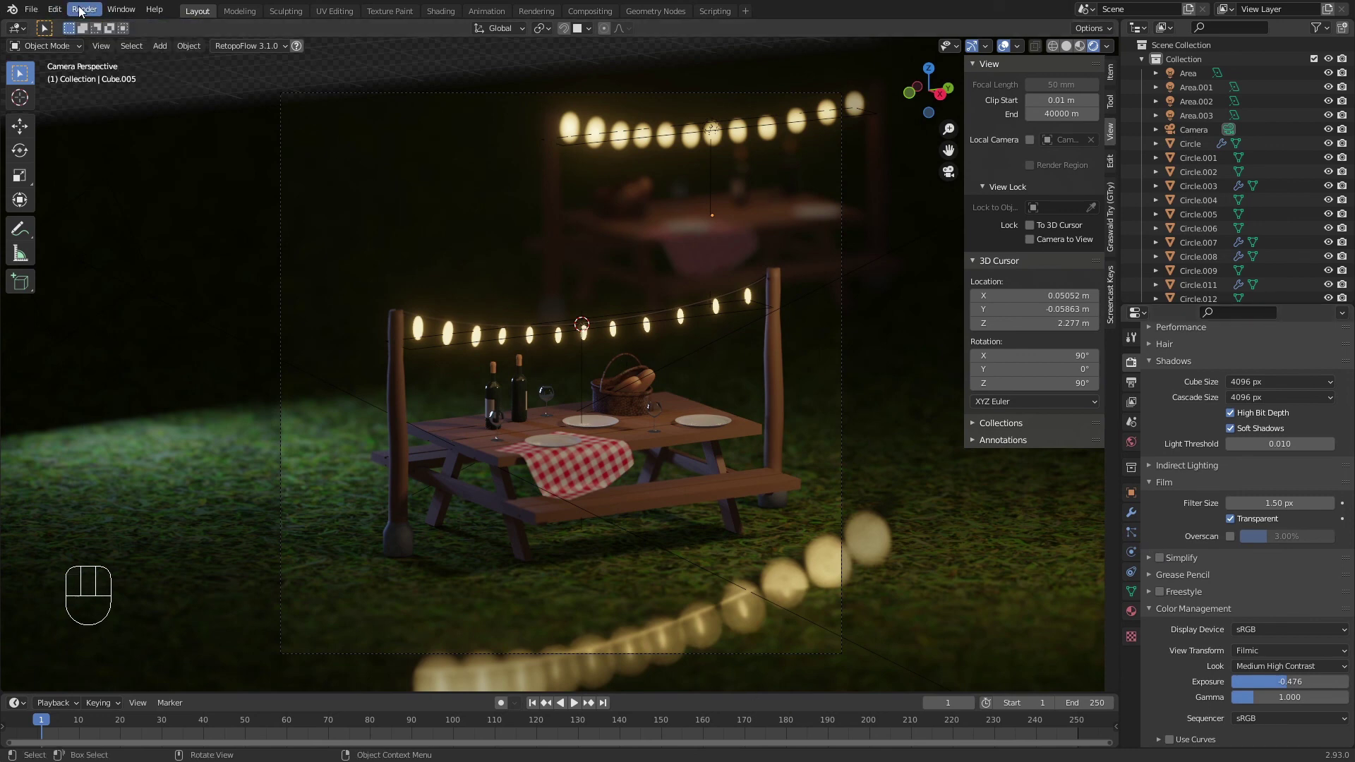
left_click(82, 9)
left_click(92, 25)
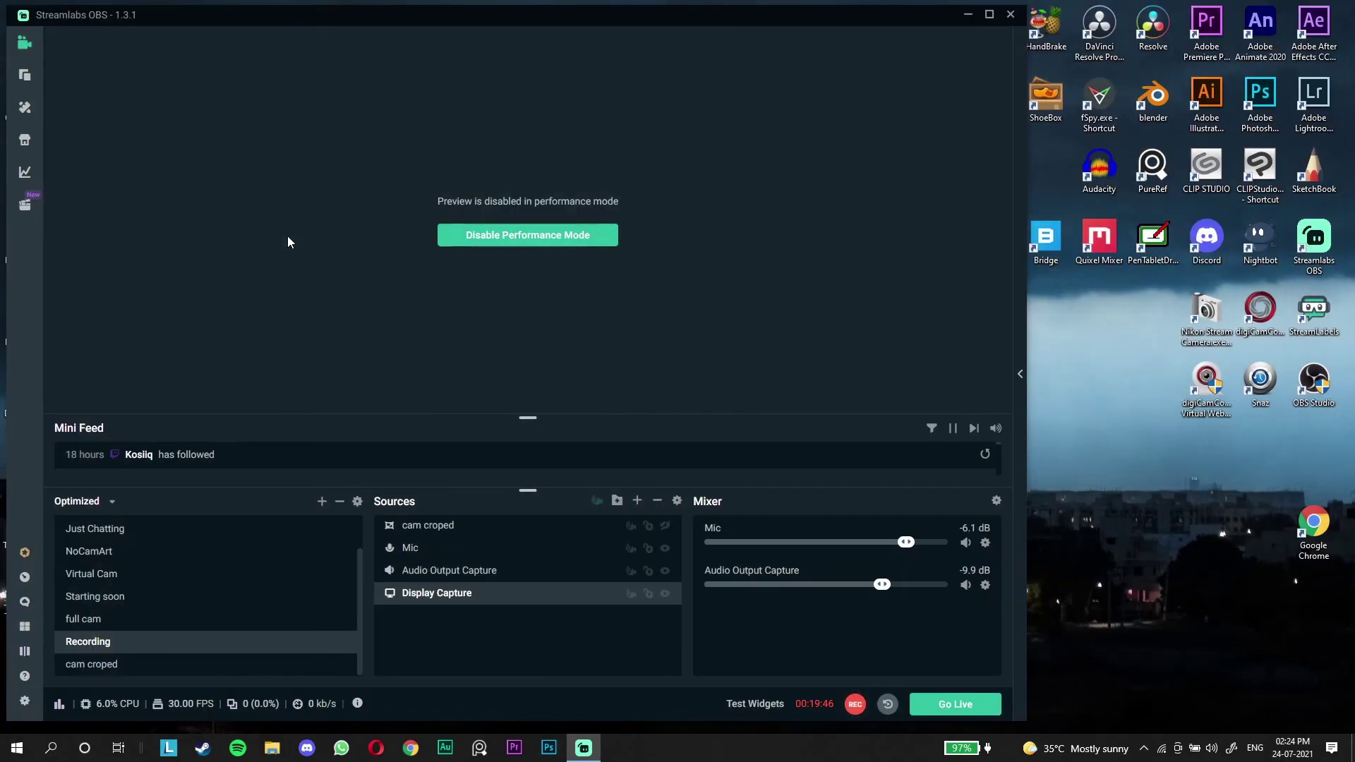